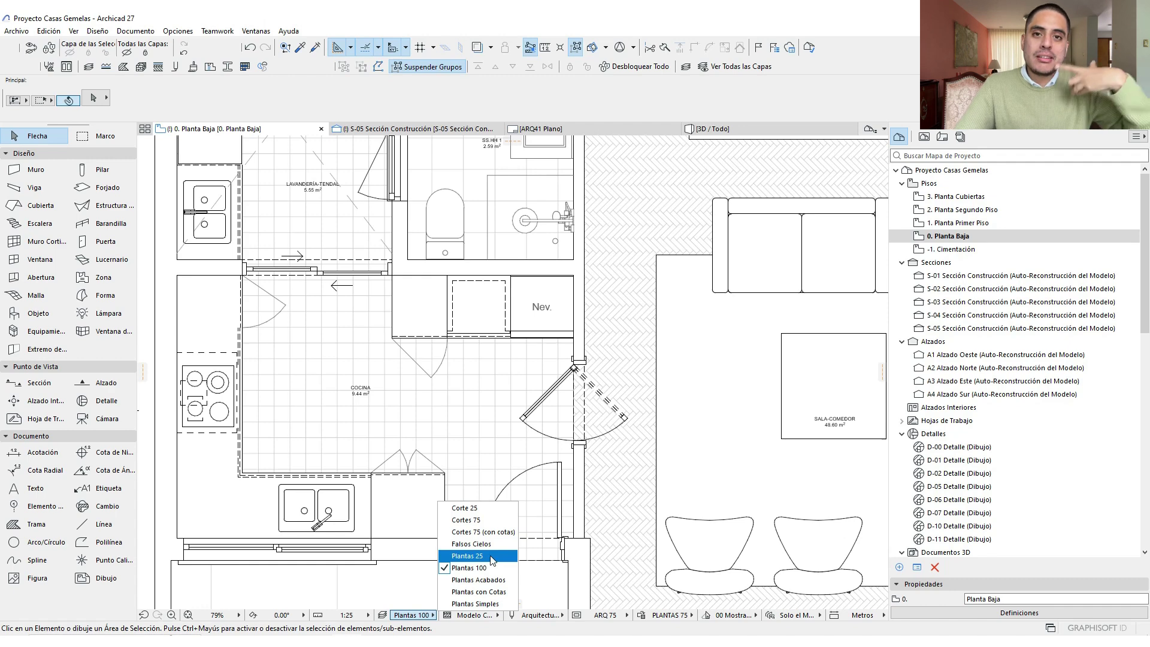
Activate the Plantas 25 layer combination and select the kitchen's upper horizontal dimension chain to check which layer it is on
left_click(473, 555)
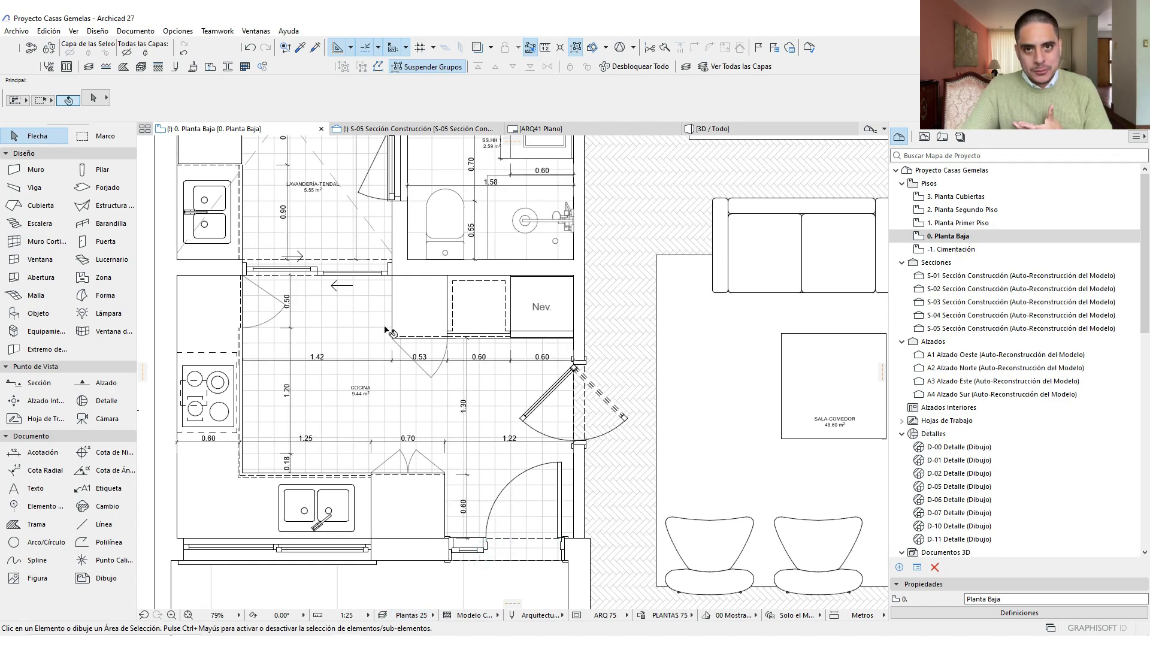
left_click(345, 360)
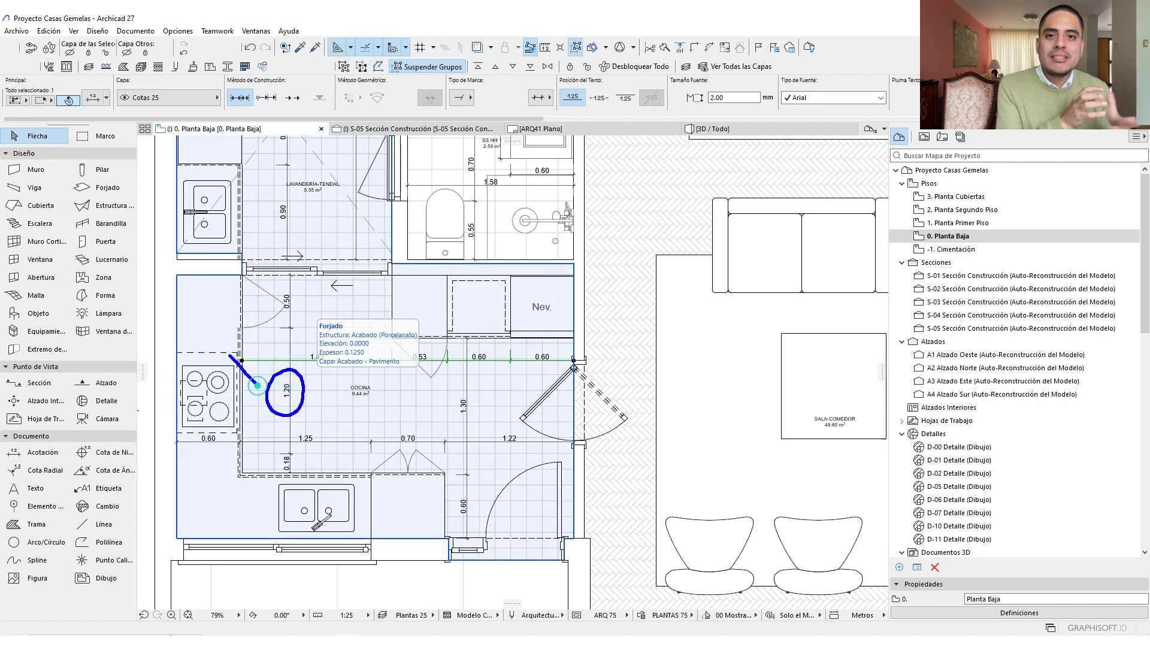
left_click_drag(258, 385, 154, 154)
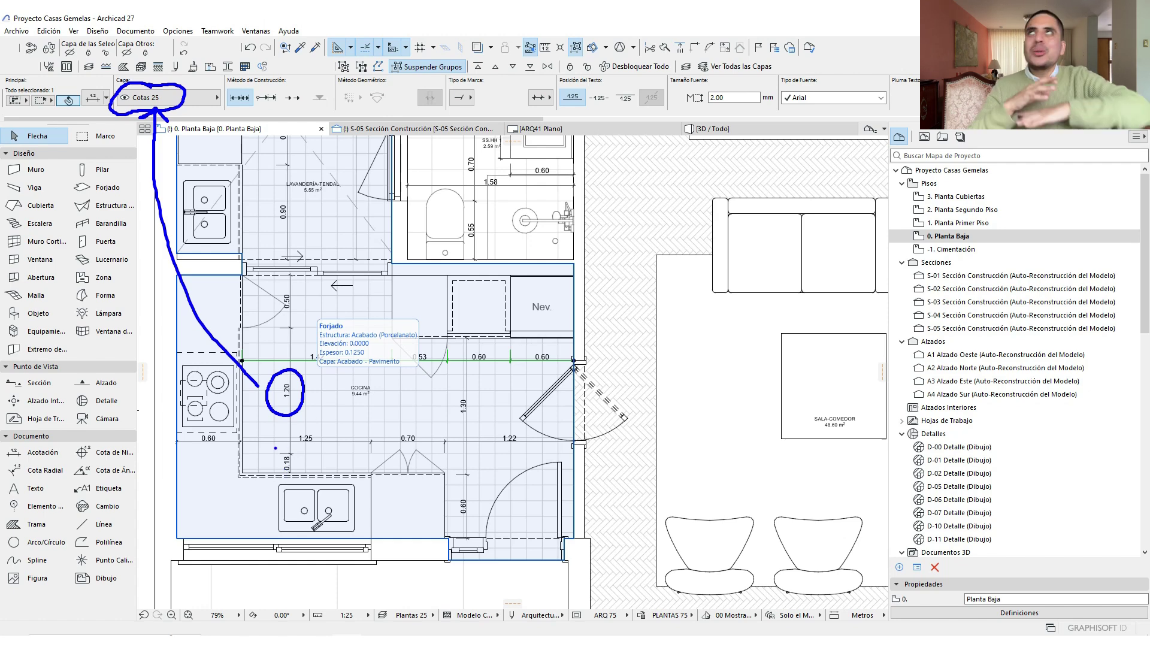
mouse_move(197, 450)
left_mouse_down()
mouse_move(122, 342)
mouse_move(105, 129)
left_mouse_up()
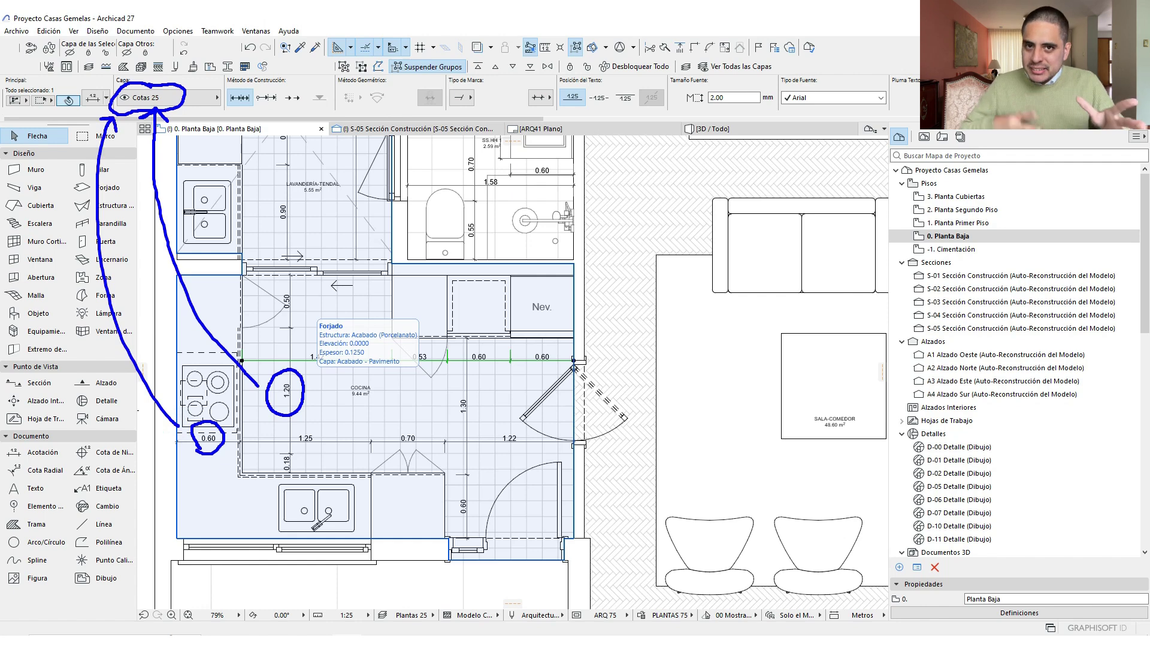
key("Escape")
Alternate between the Plantas 100 and Plantas 25 layer combinations to compare the kitchen dimensions, ending on Plantas 100
left_click(401, 615)
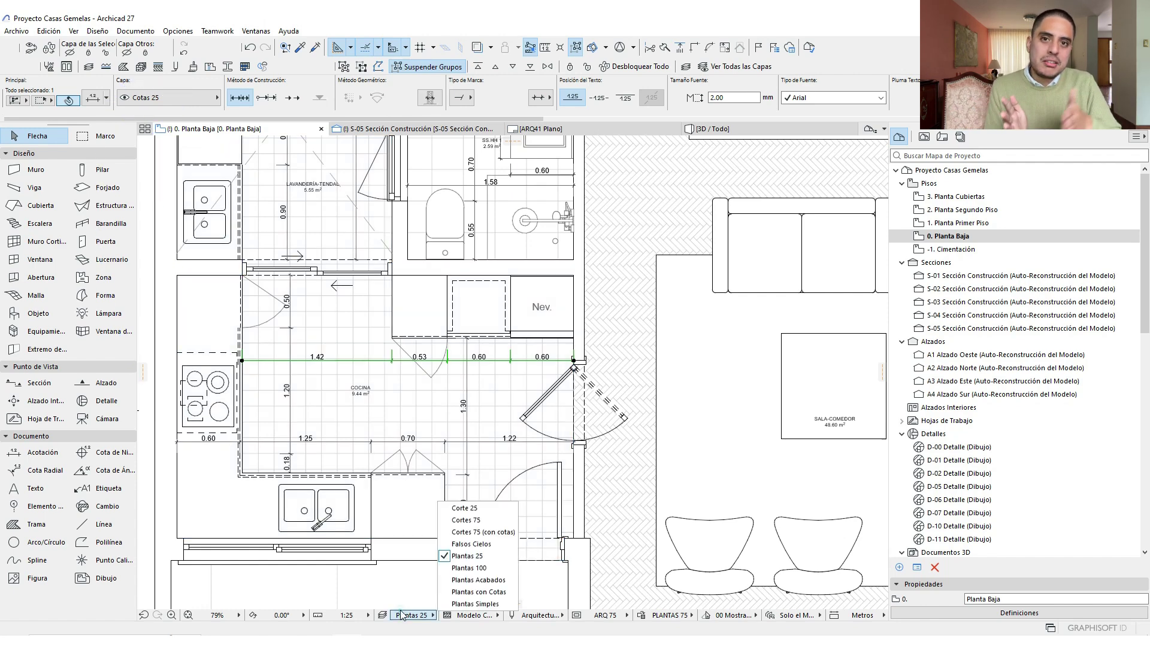
left_click(467, 568)
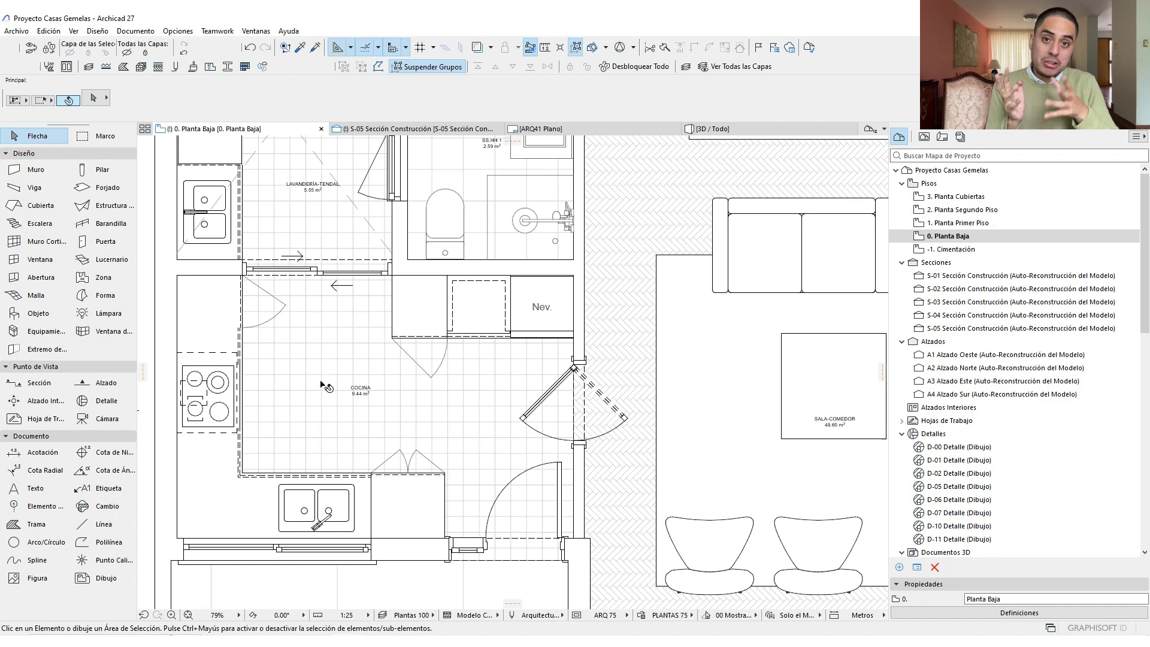
left_click(401, 616)
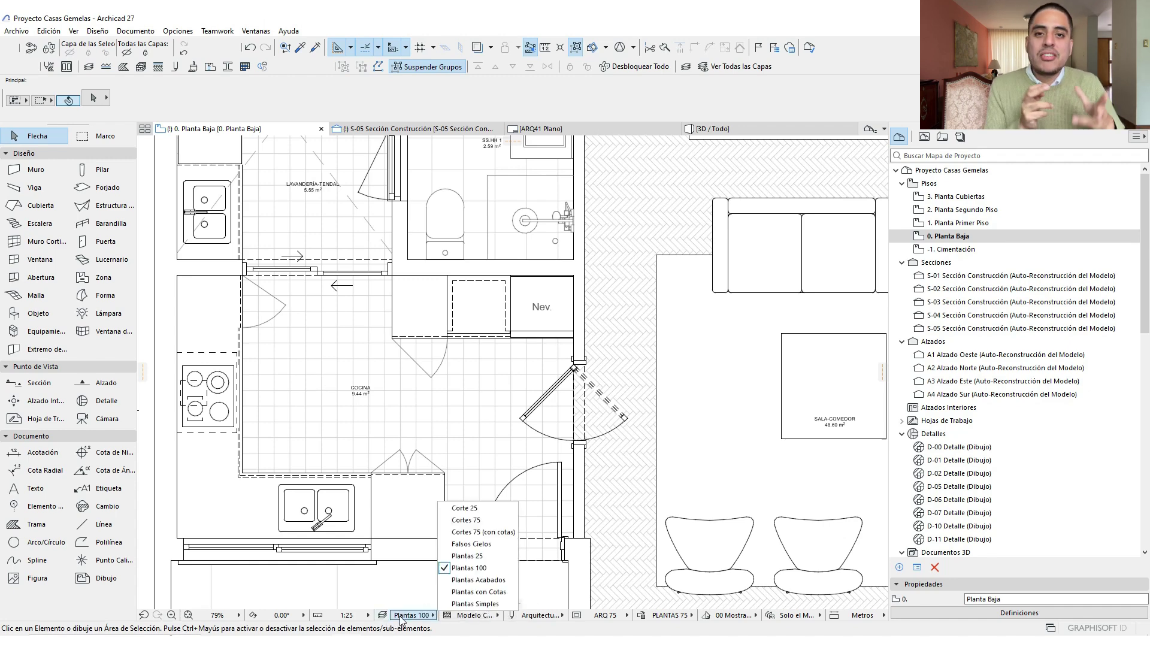
left_click(470, 555)
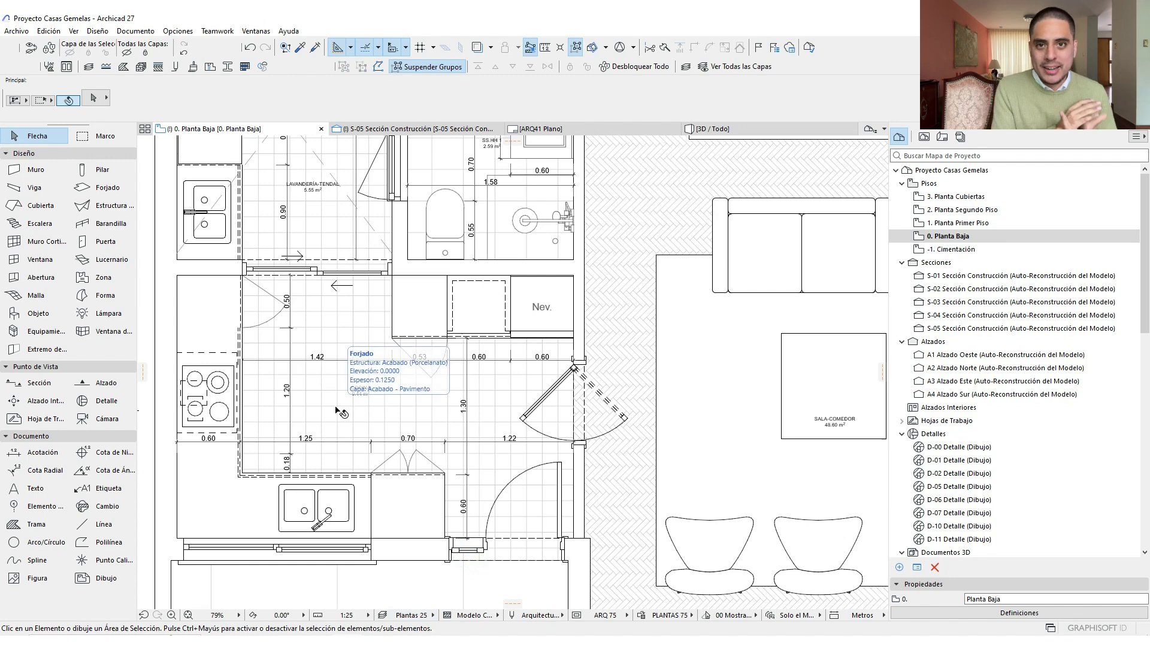
left_click(349, 419)
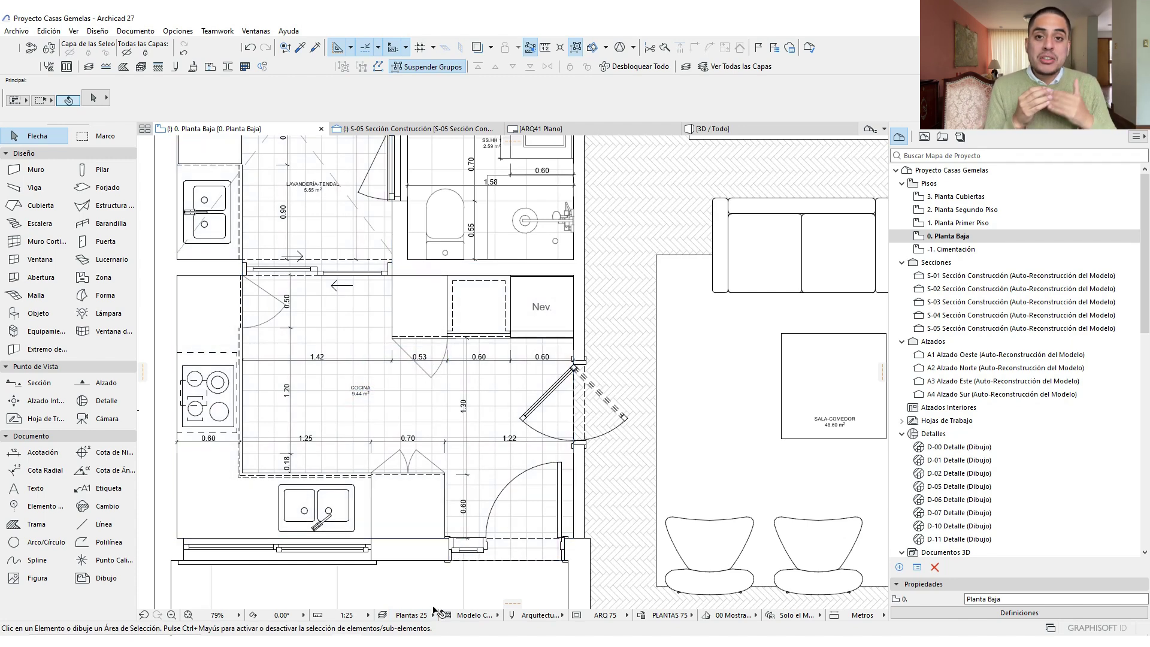
left_click(413, 615)
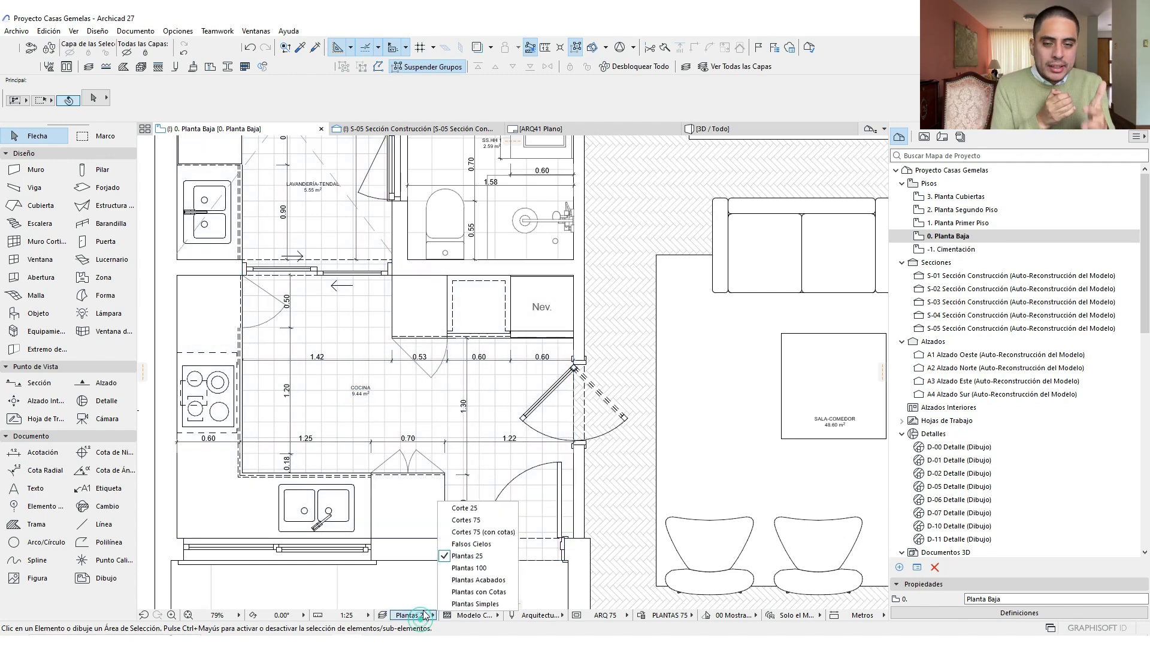
left_click(458, 567)
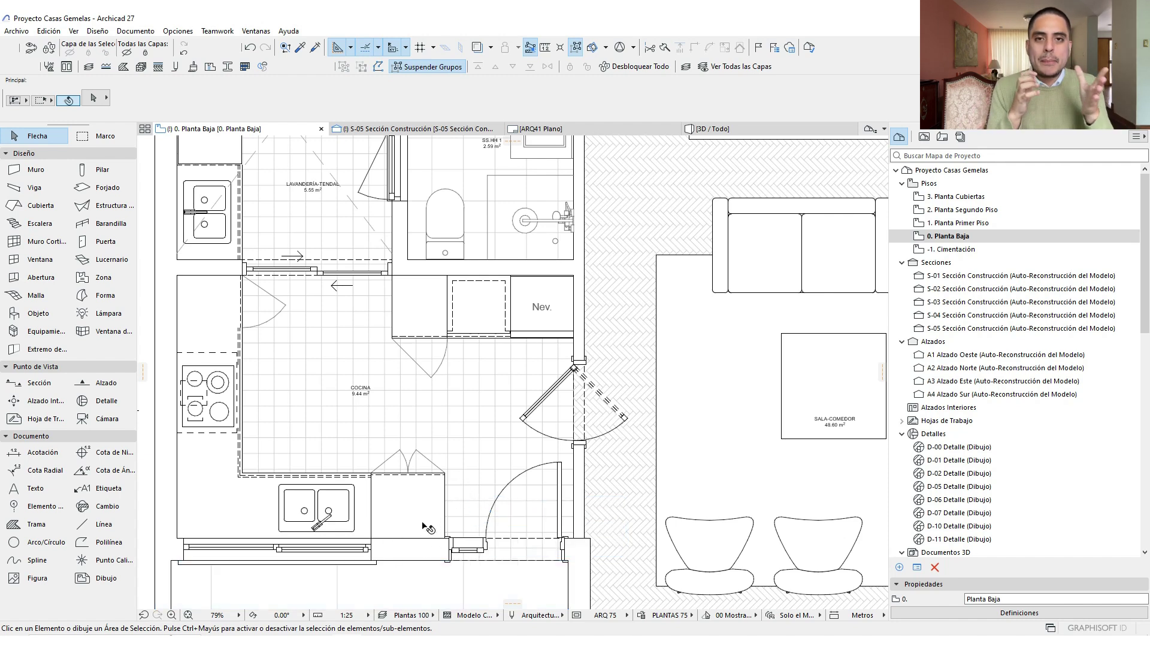
scroll(388, 423, "down", 2)
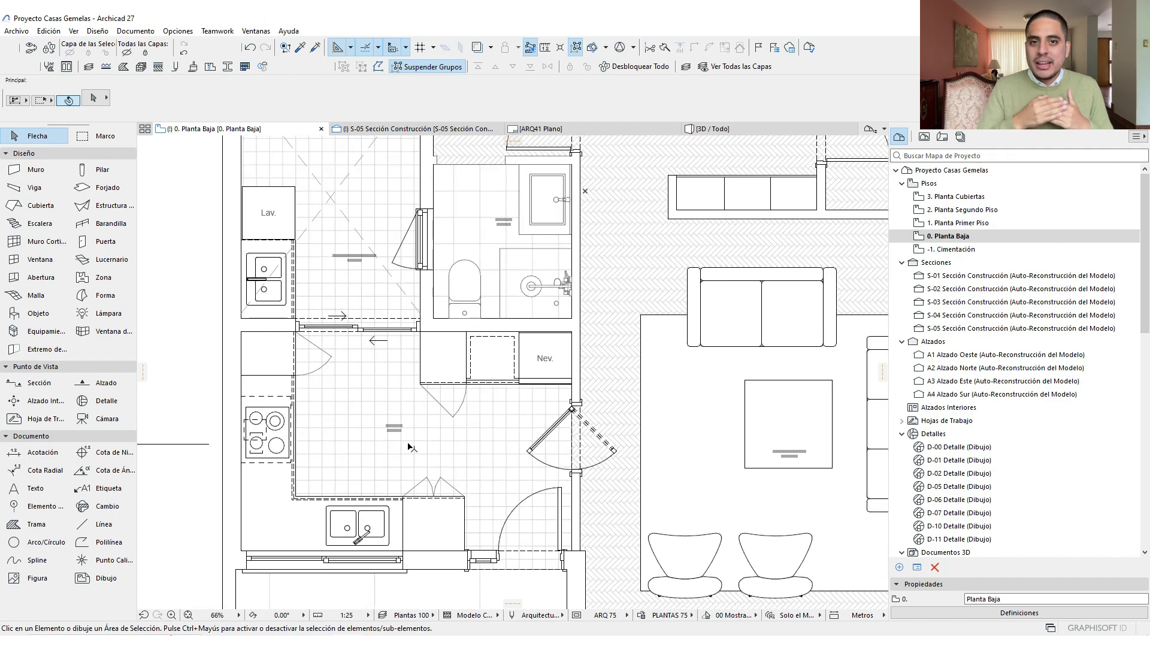
Switch the ground floor plan to the Plantas 25 layer combination
left_click(405, 616)
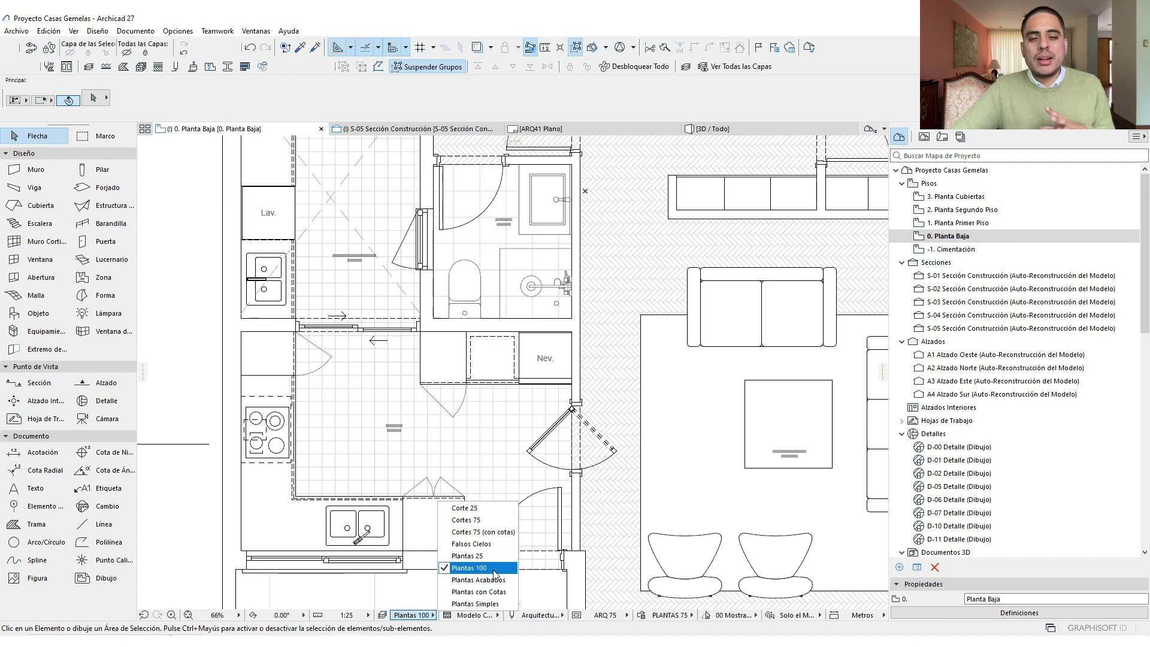
left_click(475, 557)
scroll(410, 497, "up", 3)
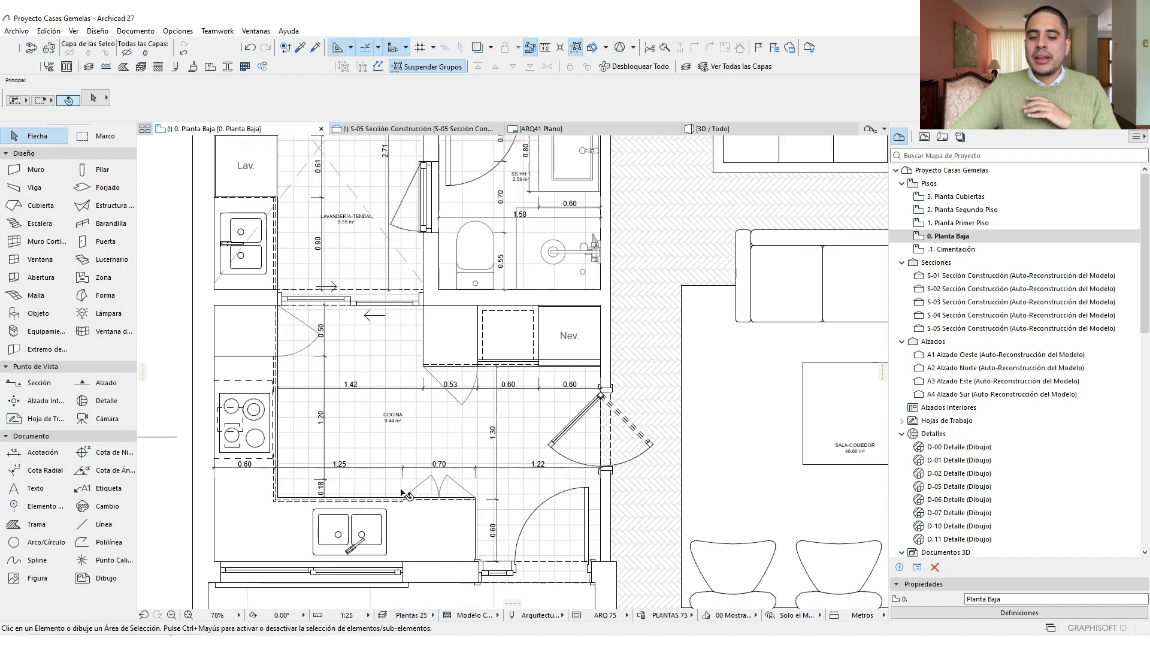
Label the kitchen countertop above the stove "Mesada de granito" and bring the label to the front
left_click(103, 488)
scroll(223, 326, "up", 3)
left_click(223, 325)
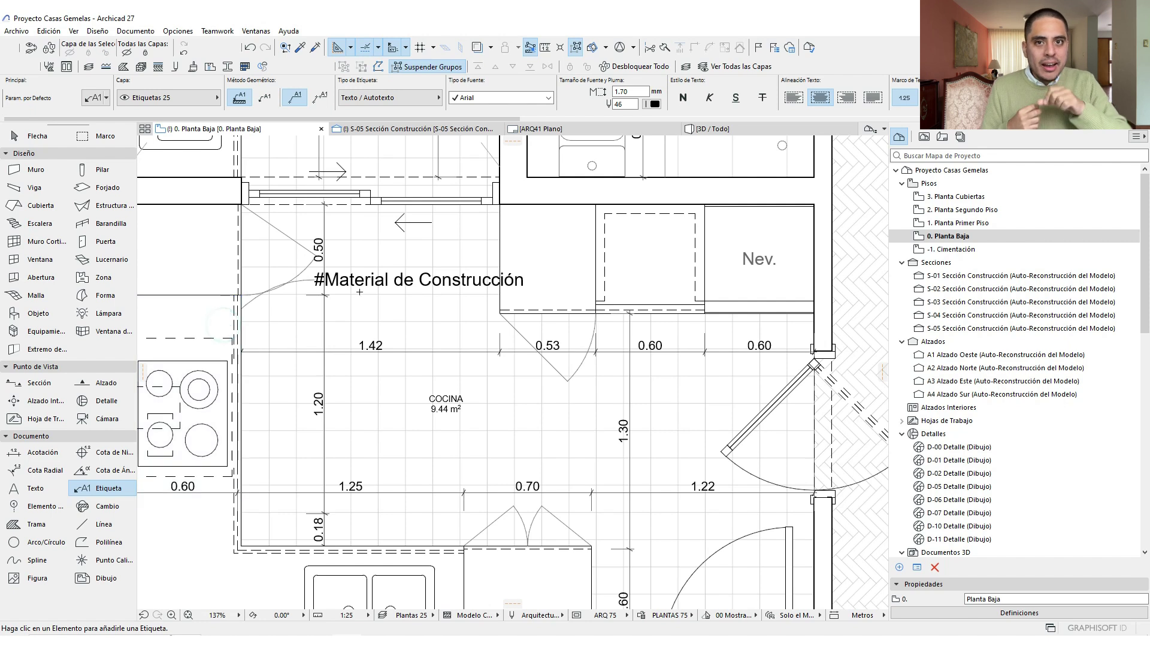
left_click(362, 282)
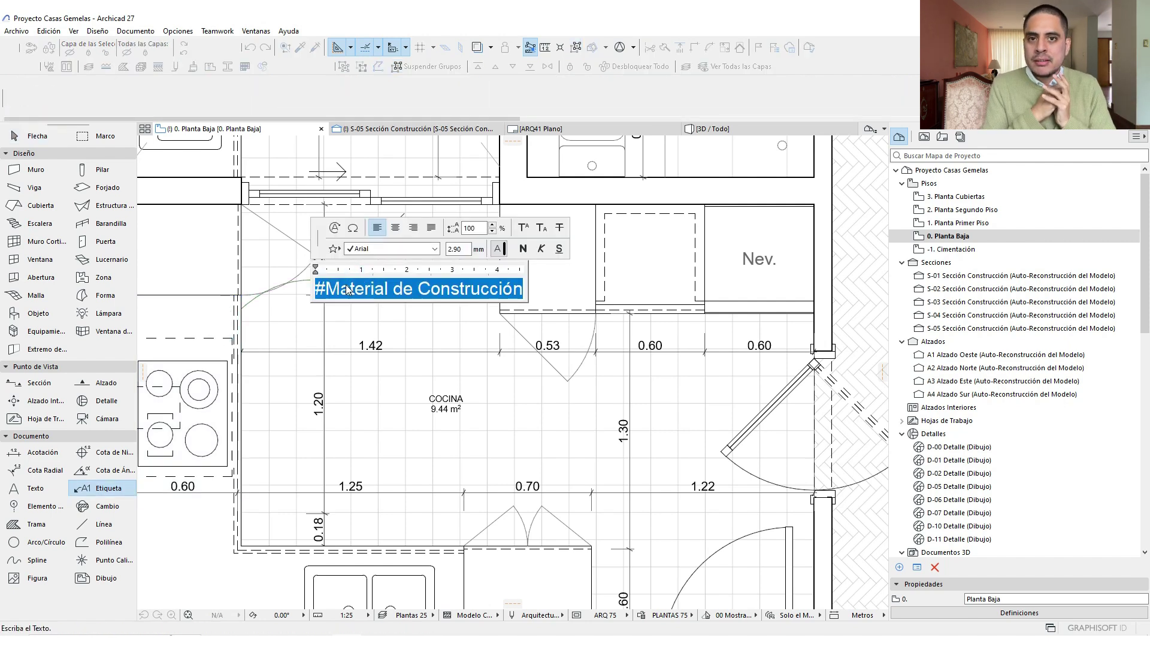
type("Mesada de")
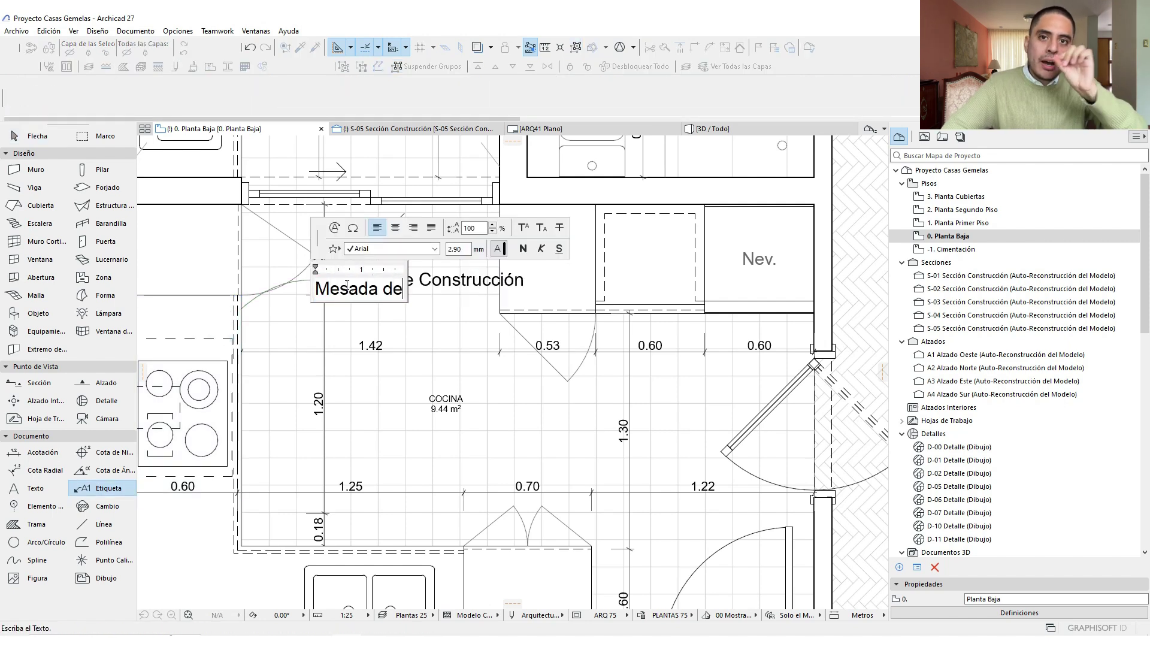
type(" granito")
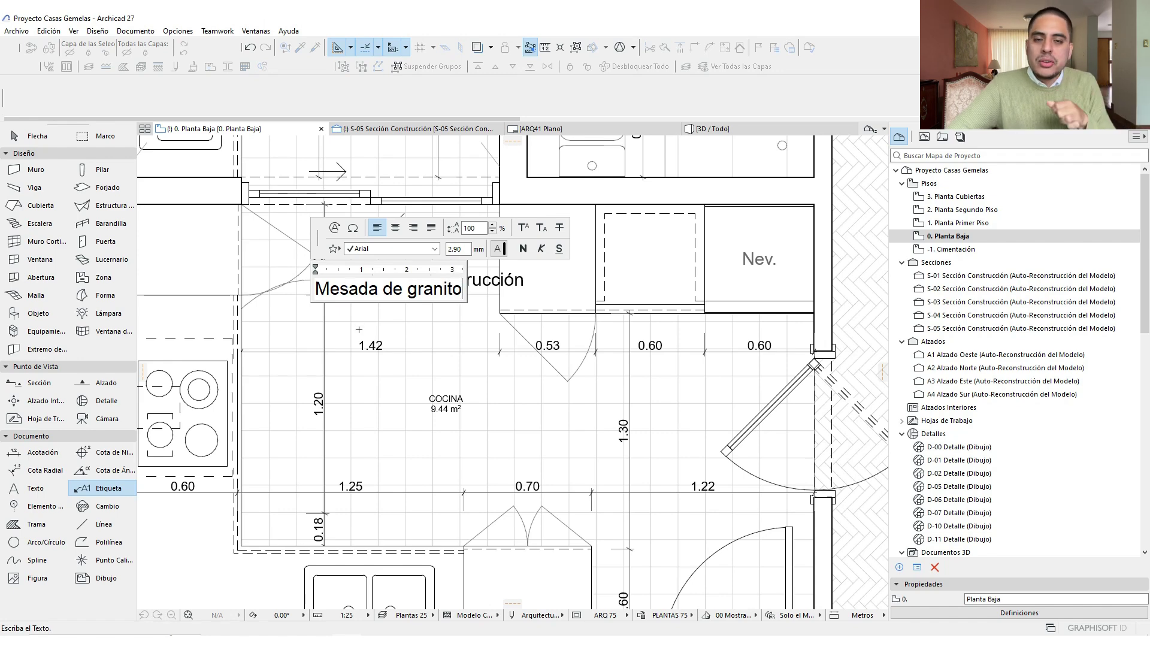
left_click(358, 330)
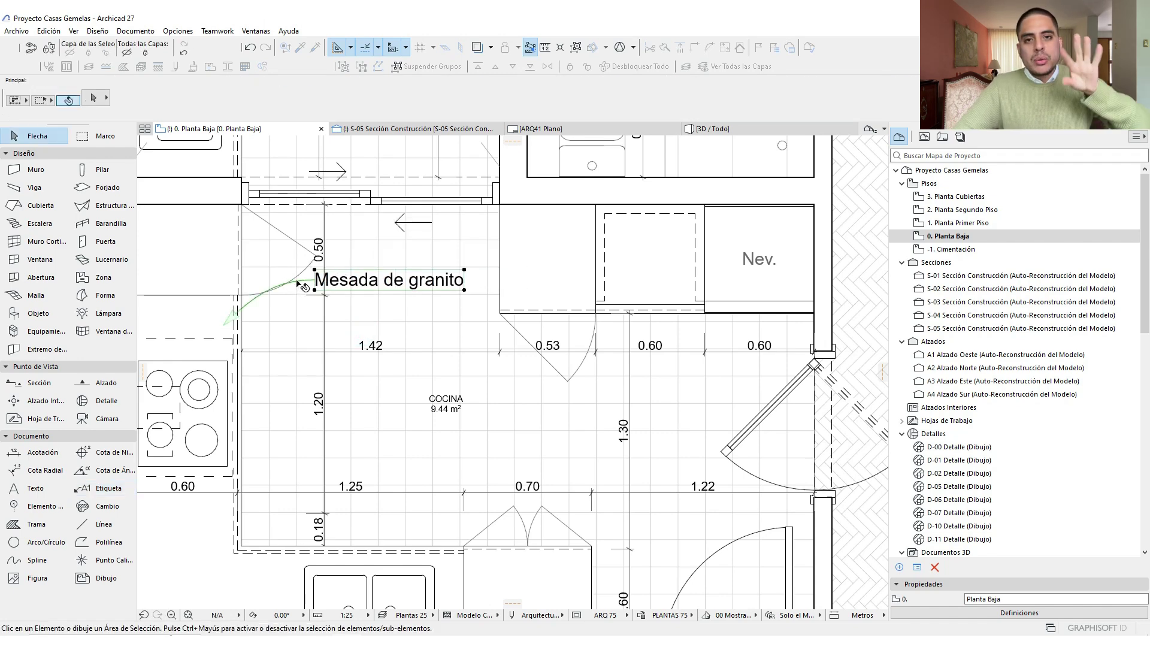
right_click(297, 280)
left_click(479, 406)
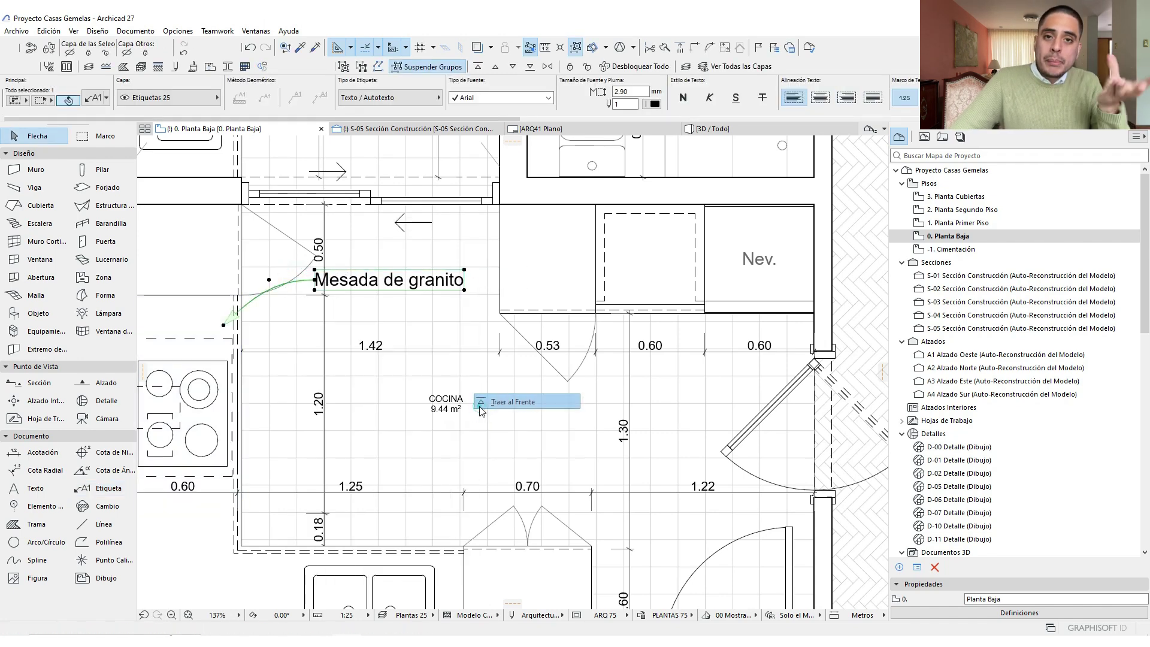
Change the label's curved leader to a segmented line with a 90° starting angle
scroll(840, 88, "down", 5)
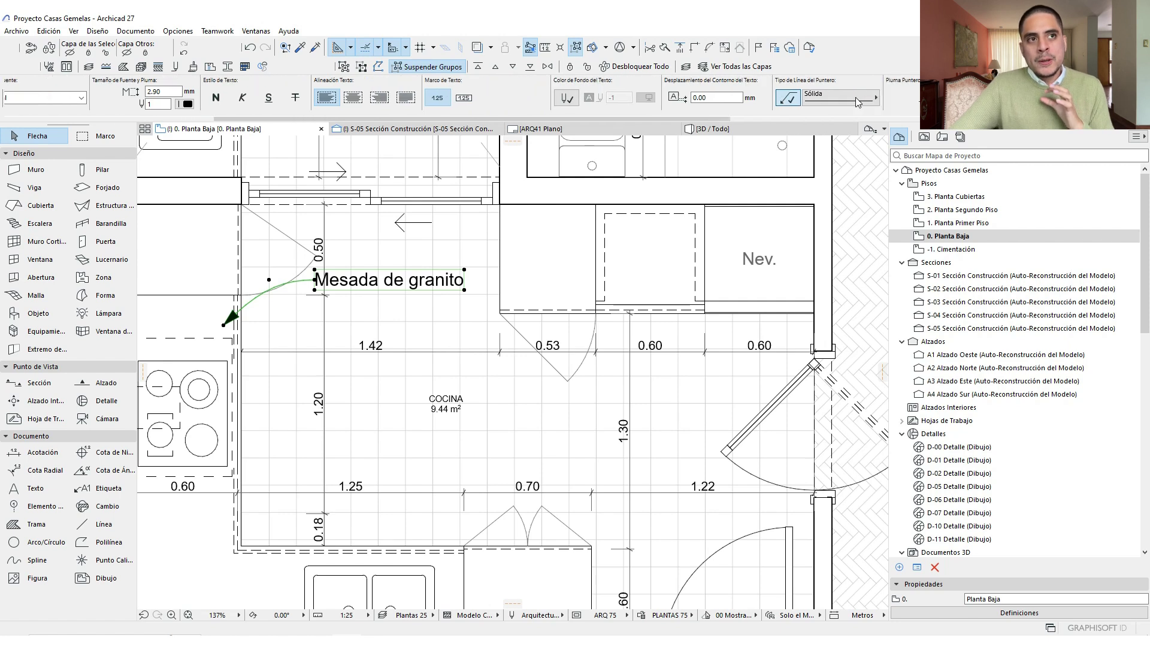
left_click(716, 102)
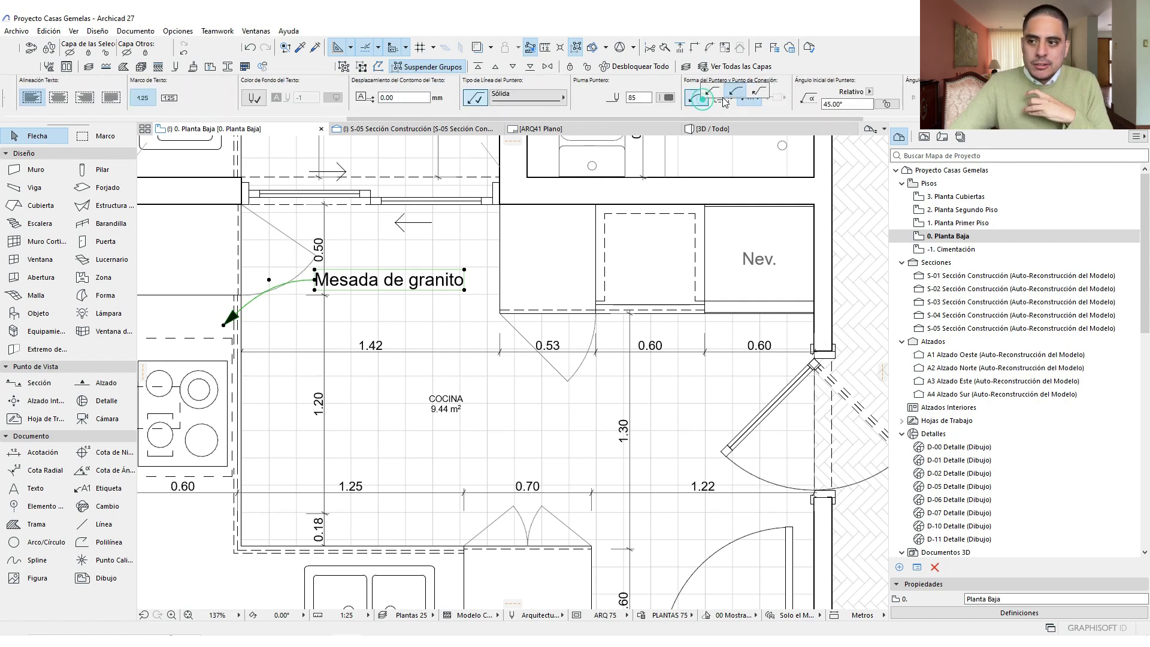
left_click(716, 94)
left_click_drag(860, 104, 765, 120)
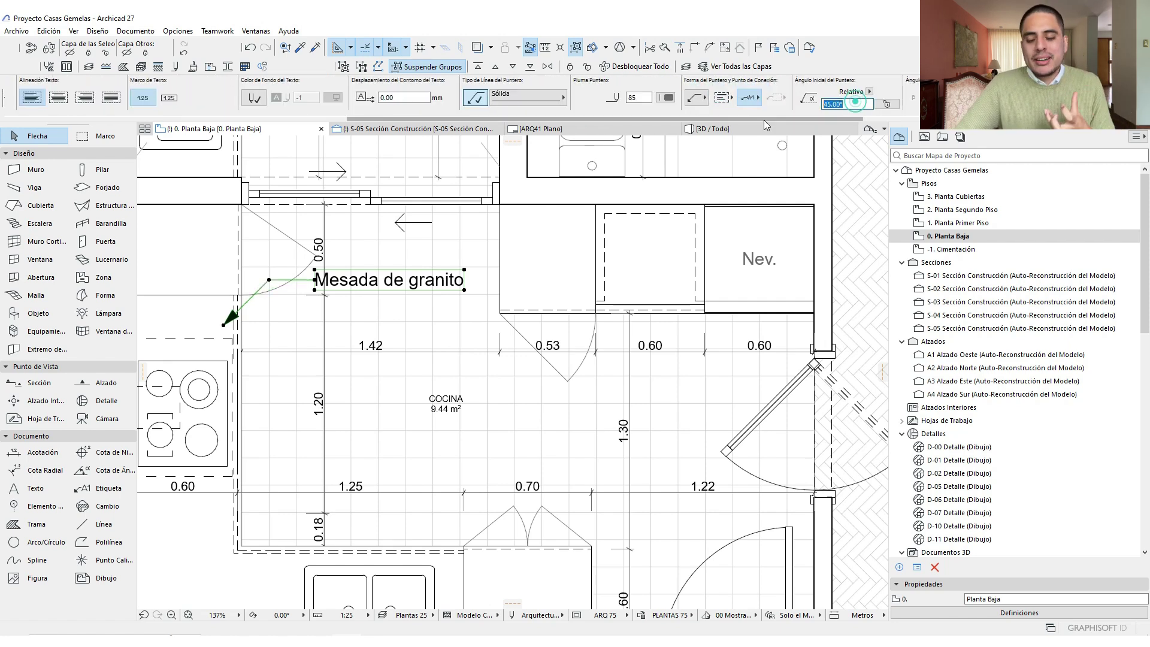
type("90")
key("Return")
scroll(892, 102, "down", 2)
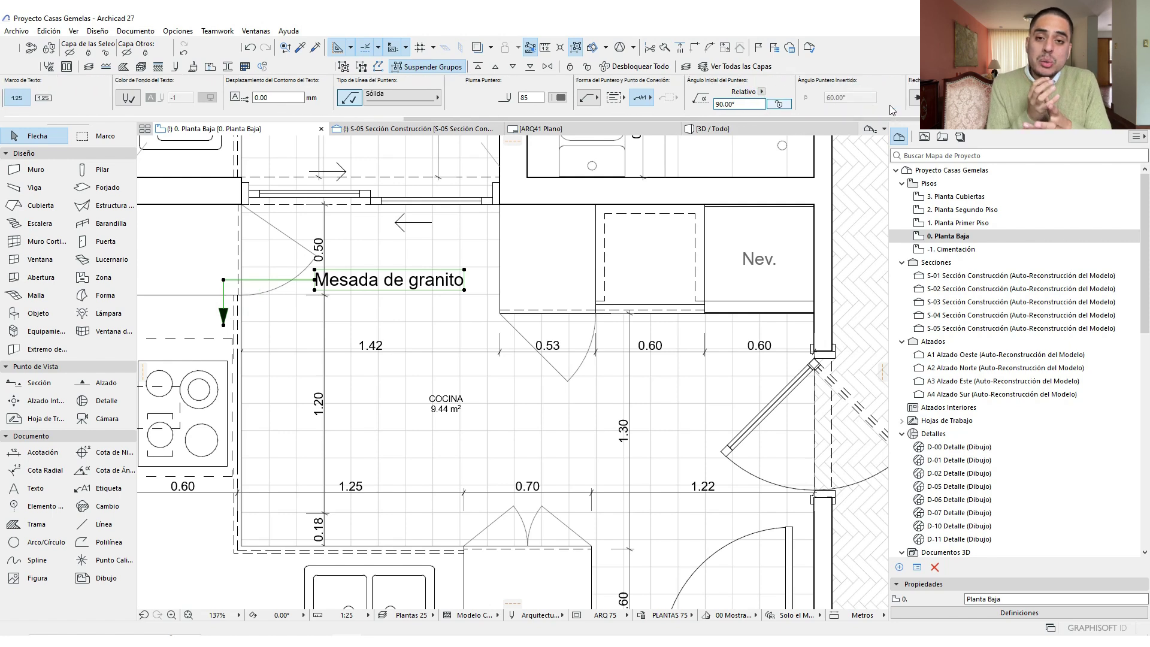
Change the leader's arrowhead to a small dot and move the "Mesada de granito" text down and left, nearer the stove
left_click(937, 71)
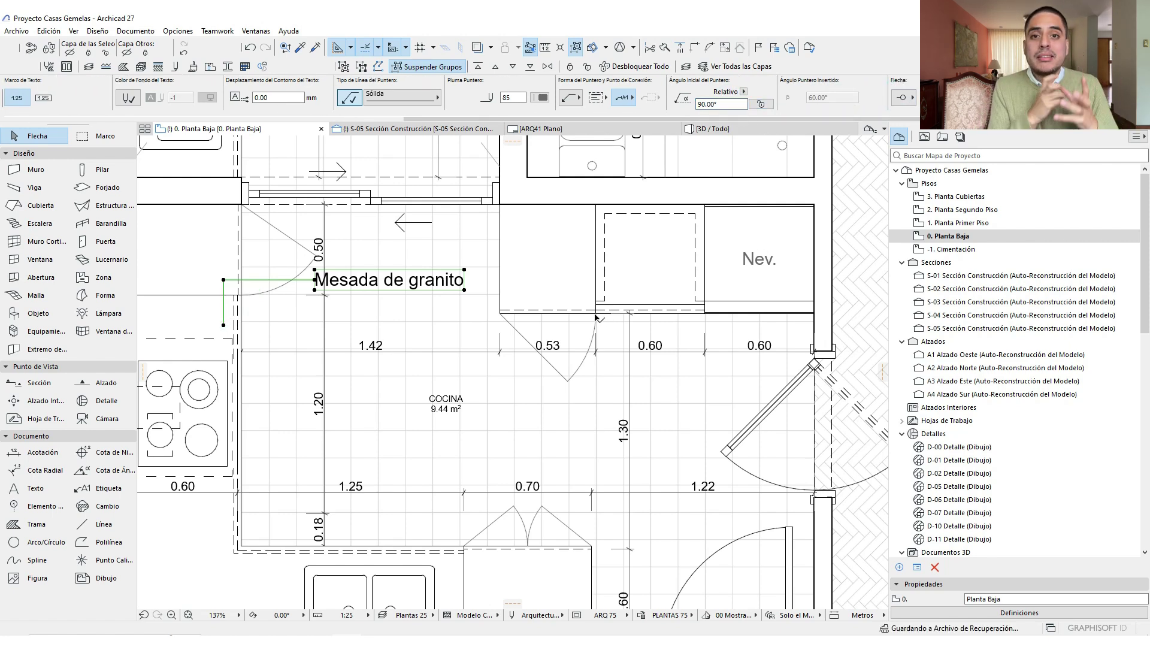
left_click_drag(384, 286, 377, 317)
key("Escape")
scroll(455, 96, "right", 5)
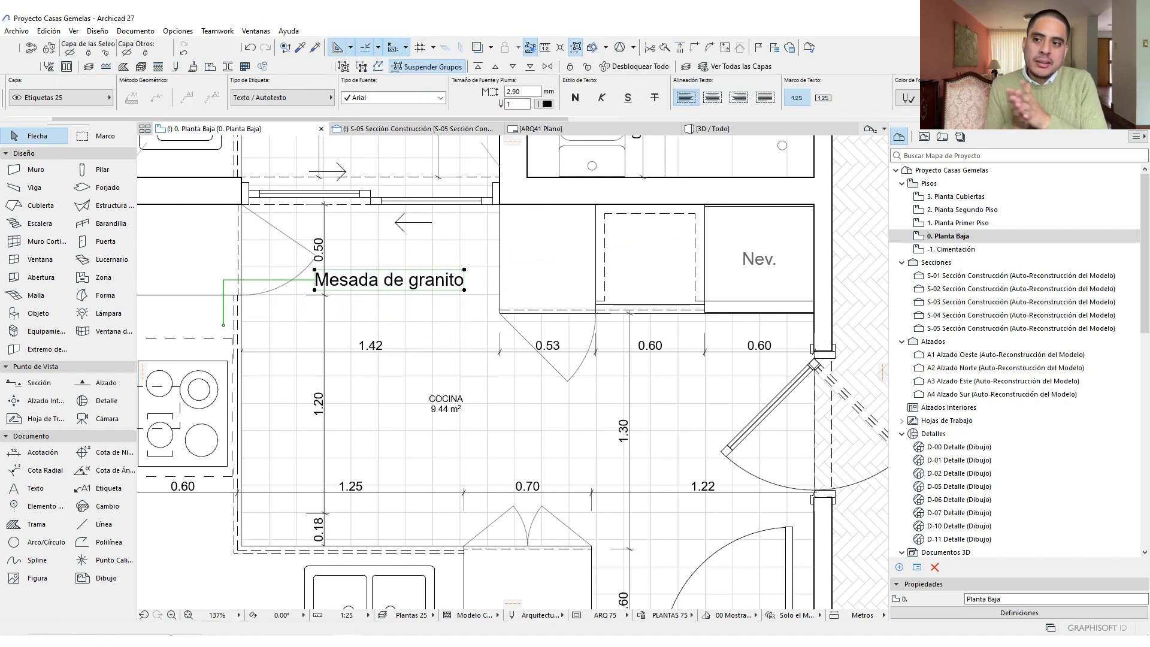
scroll(460, 96, "right", 6)
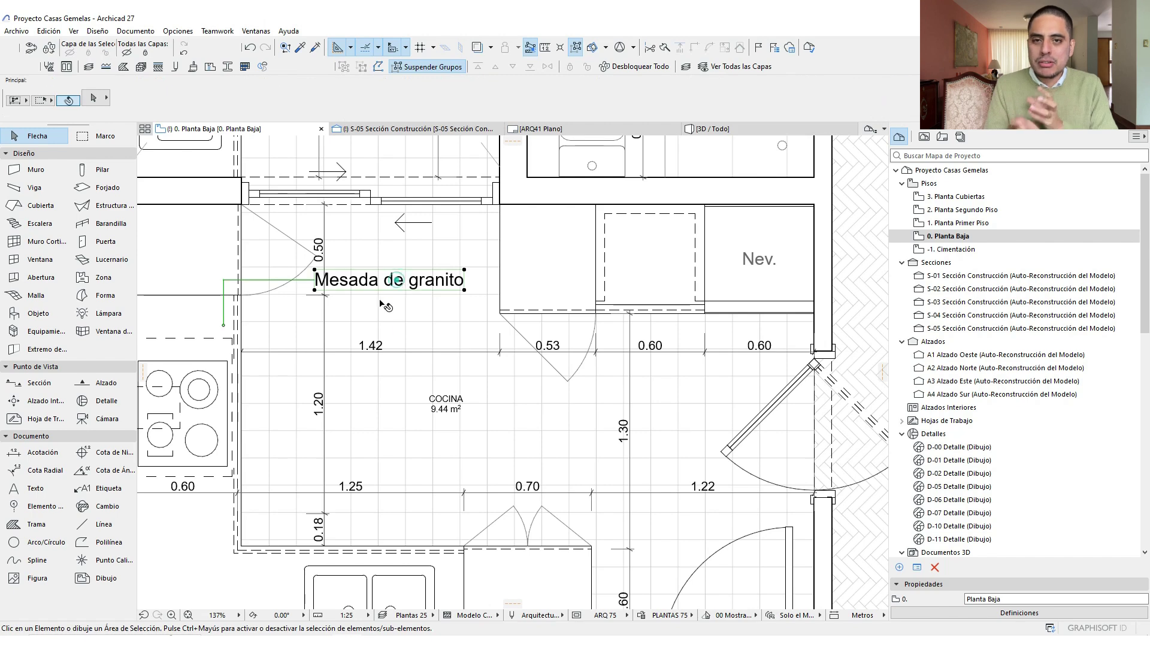
left_click_drag(394, 281, 353, 312)
key("Escape")
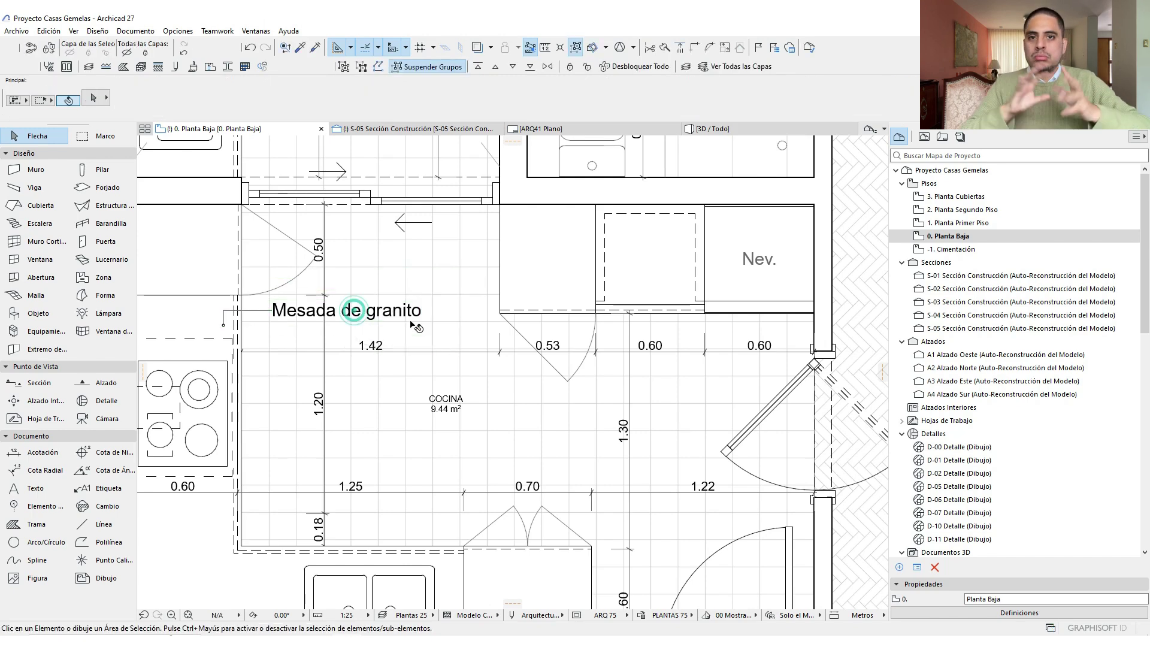
Compare how the granite label and dimensions display under Plantas 100 and Plantas 25, ending on the Plantas 25 layer combination
scroll(383, 311, "down", 2)
left_click(411, 615)
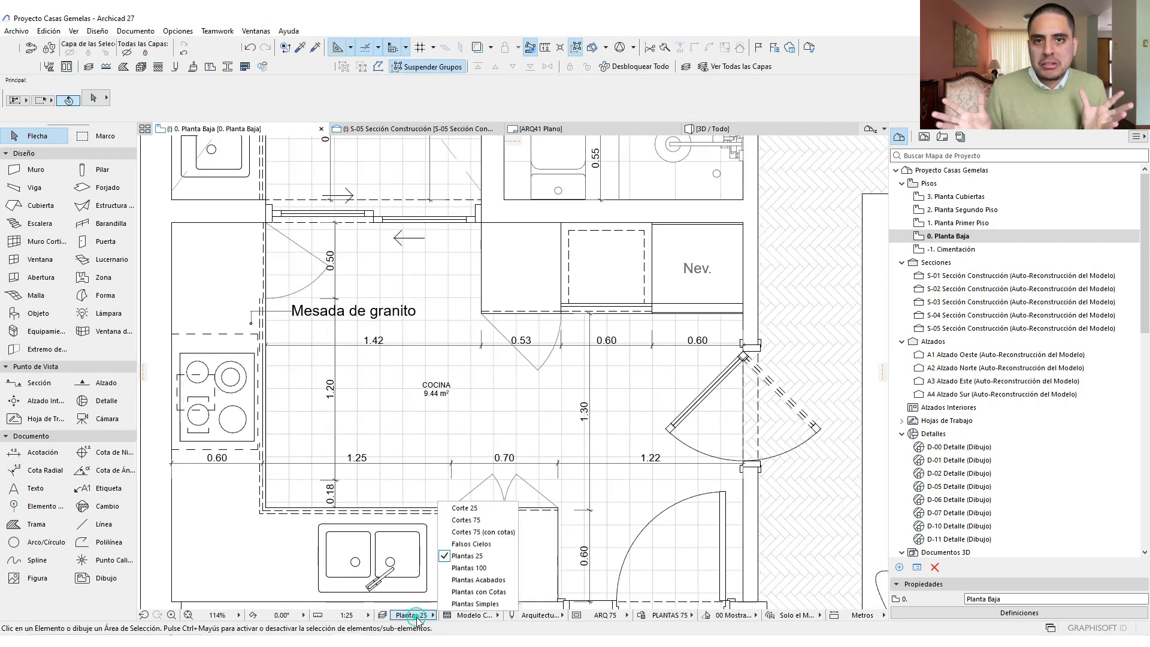
left_click(468, 567)
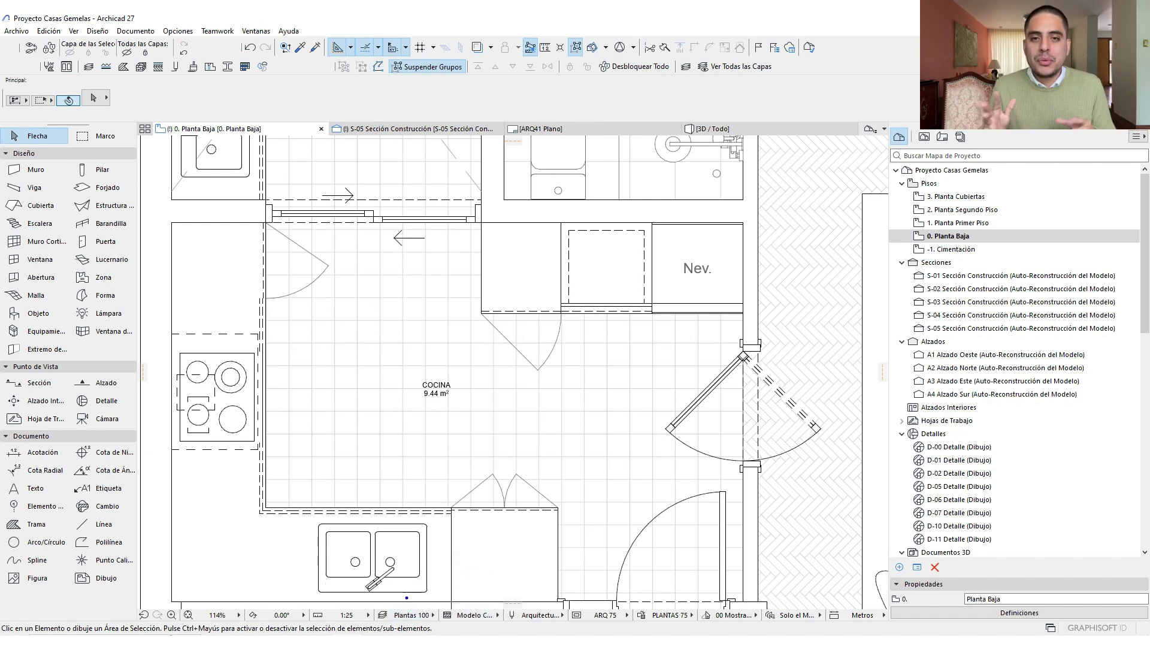
mouse_move(407, 597)
left_mouse_down()
mouse_move(366, 620)
mouse_move(419, 623)
mouse_move(436, 597)
left_mouse_up()
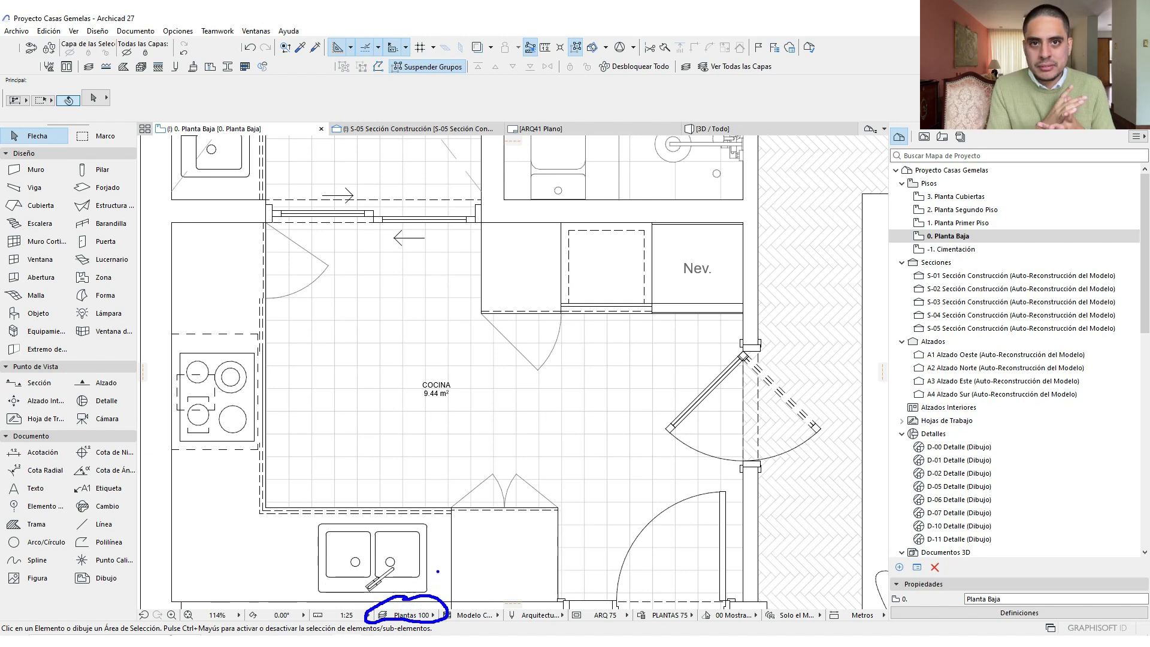
left_click(419, 615)
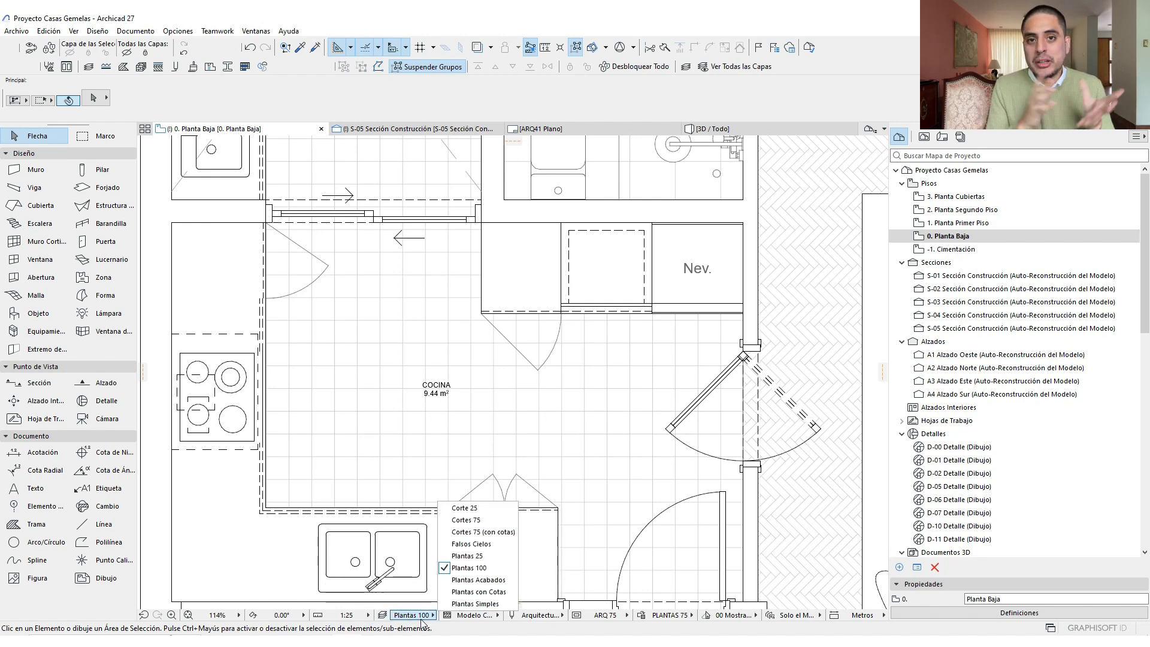
left_click(470, 556)
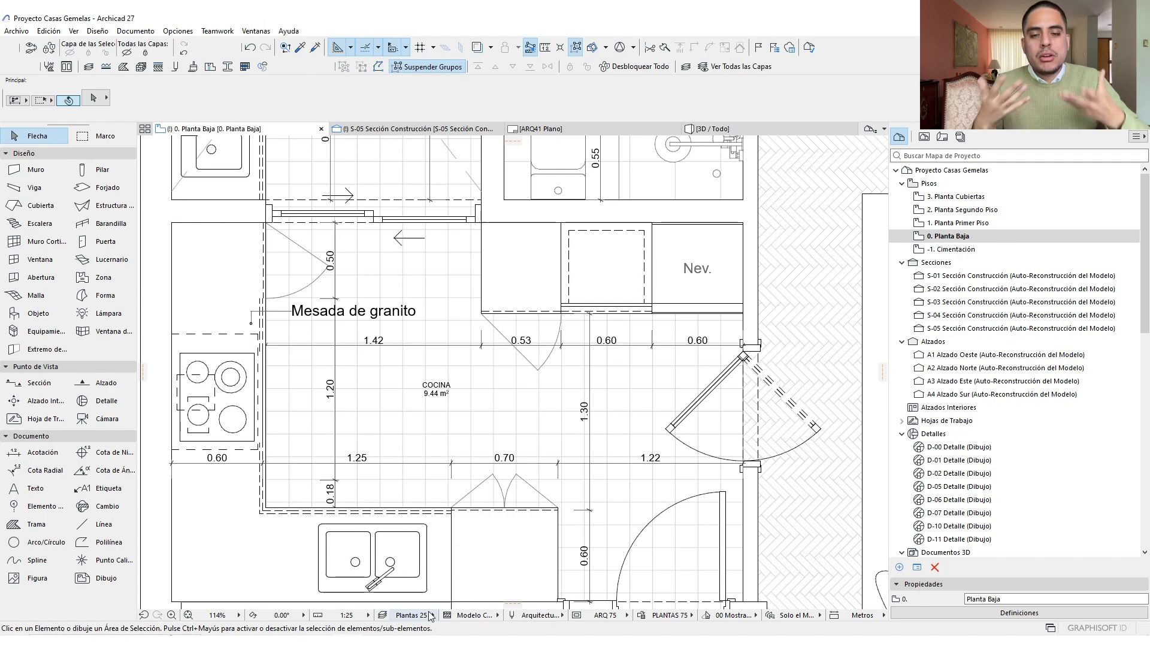
left_click(429, 613)
left_click(469, 567)
left_click(419, 615)
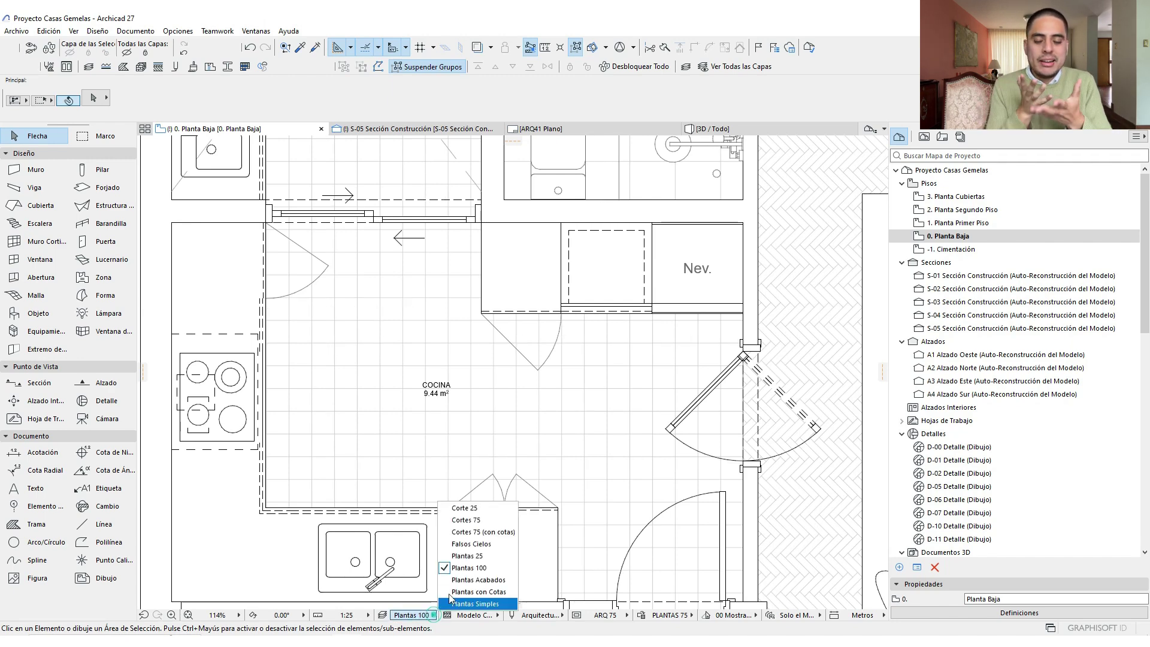
left_click(466, 556)
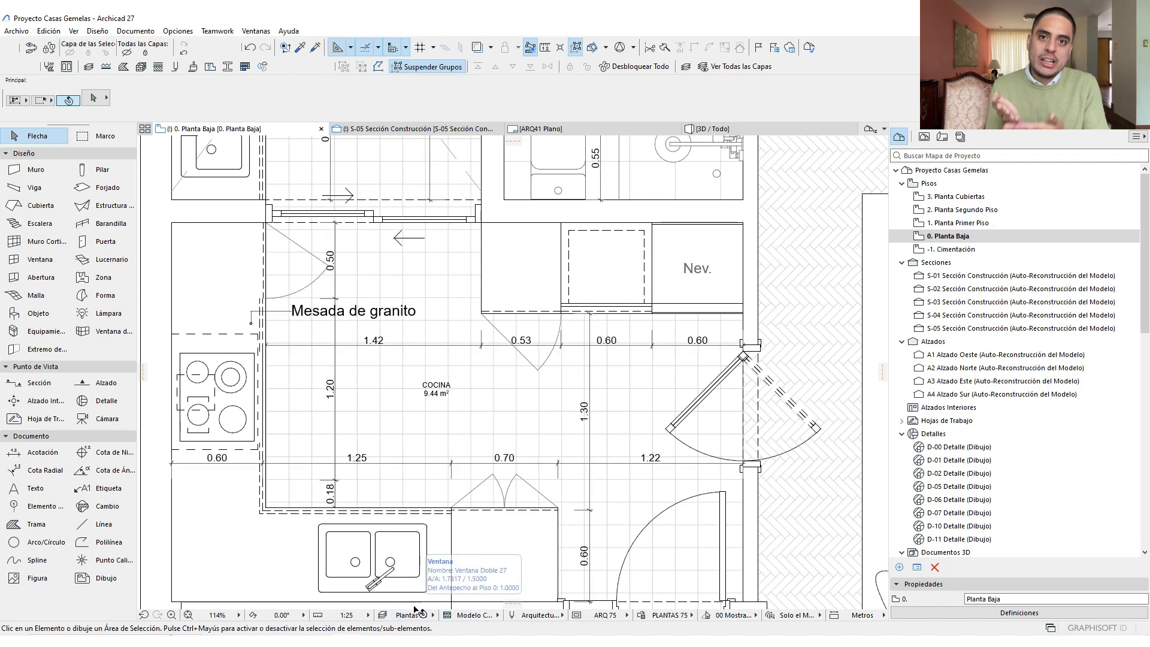
left_click(383, 616)
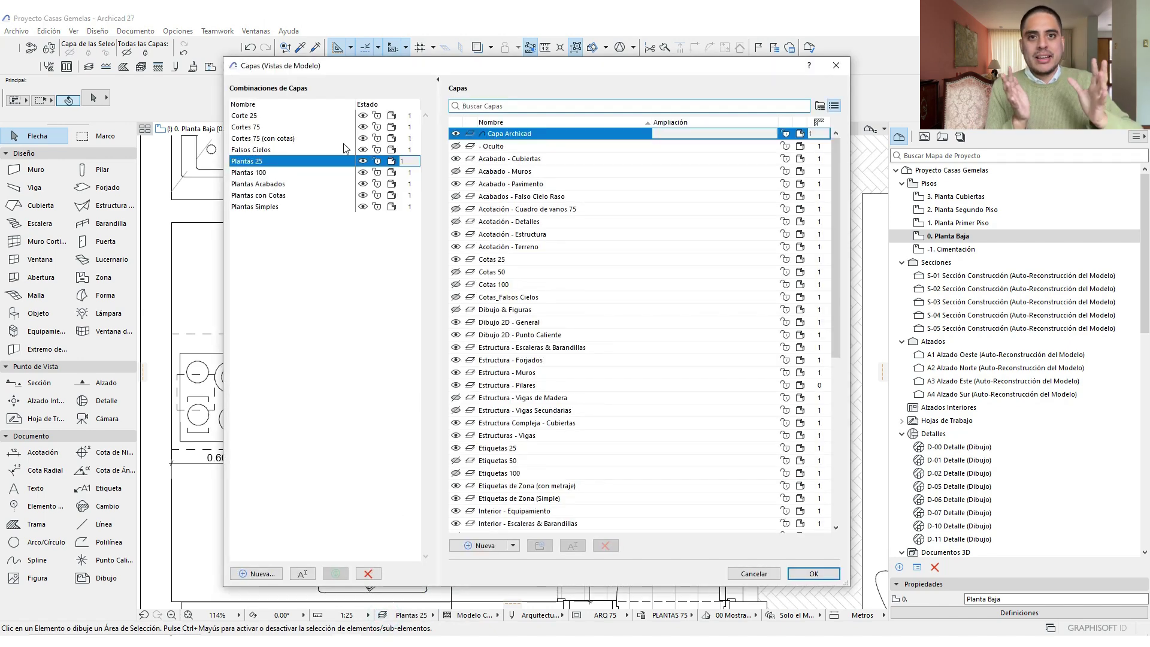
left_click(836, 65)
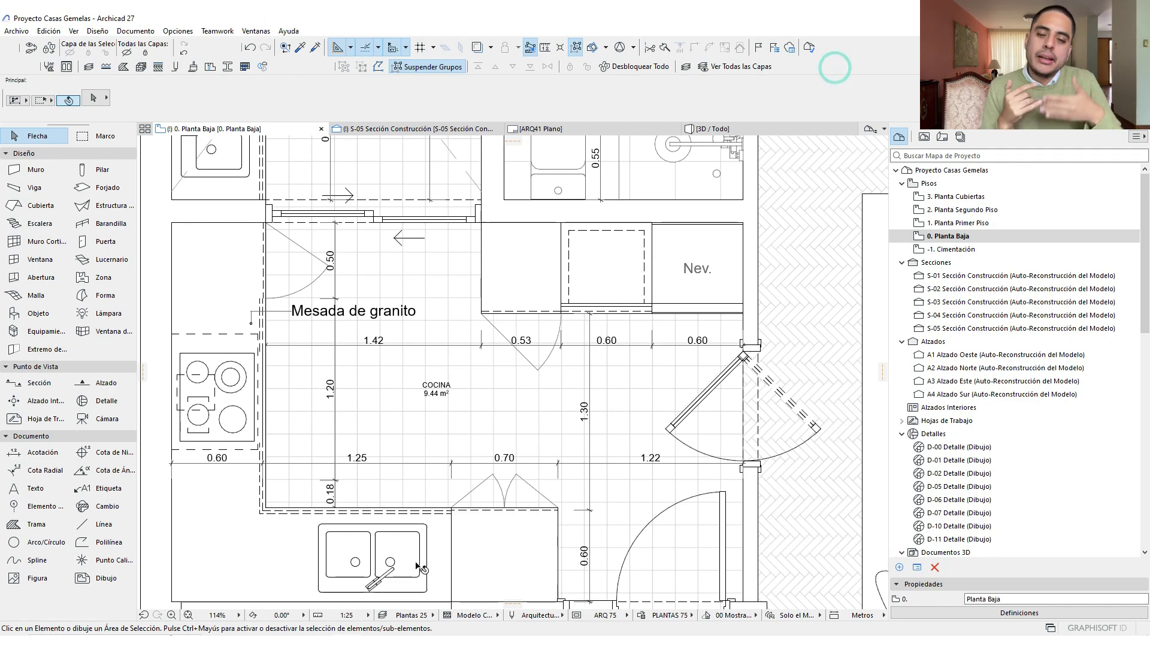
left_click(382, 615)
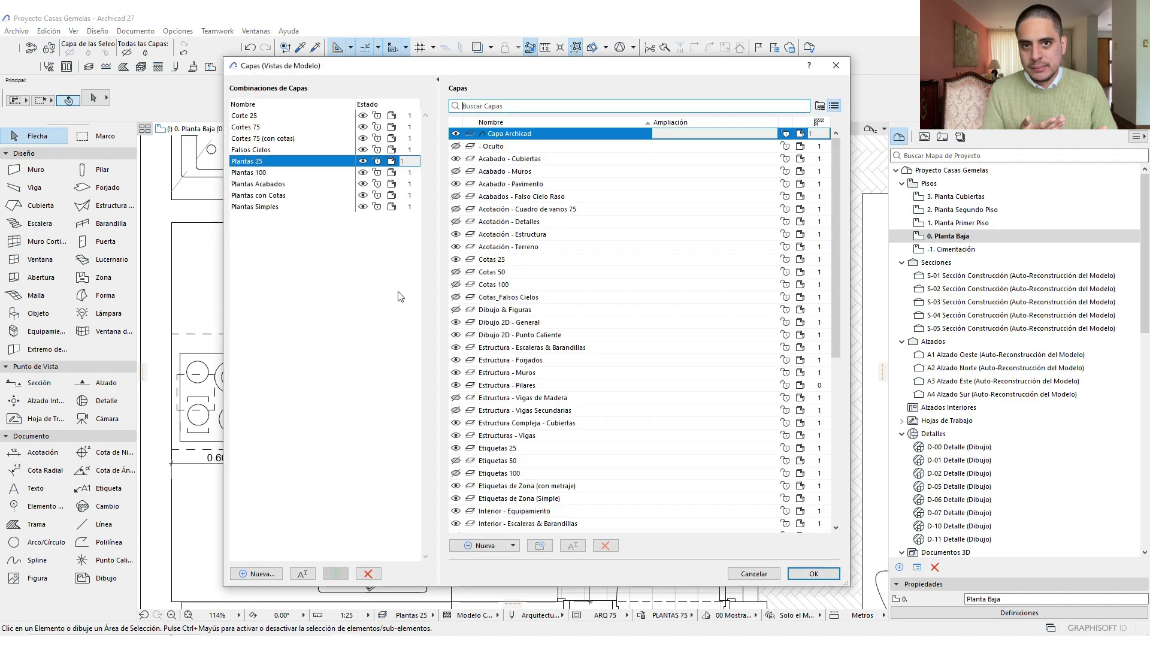
left_click(456, 223)
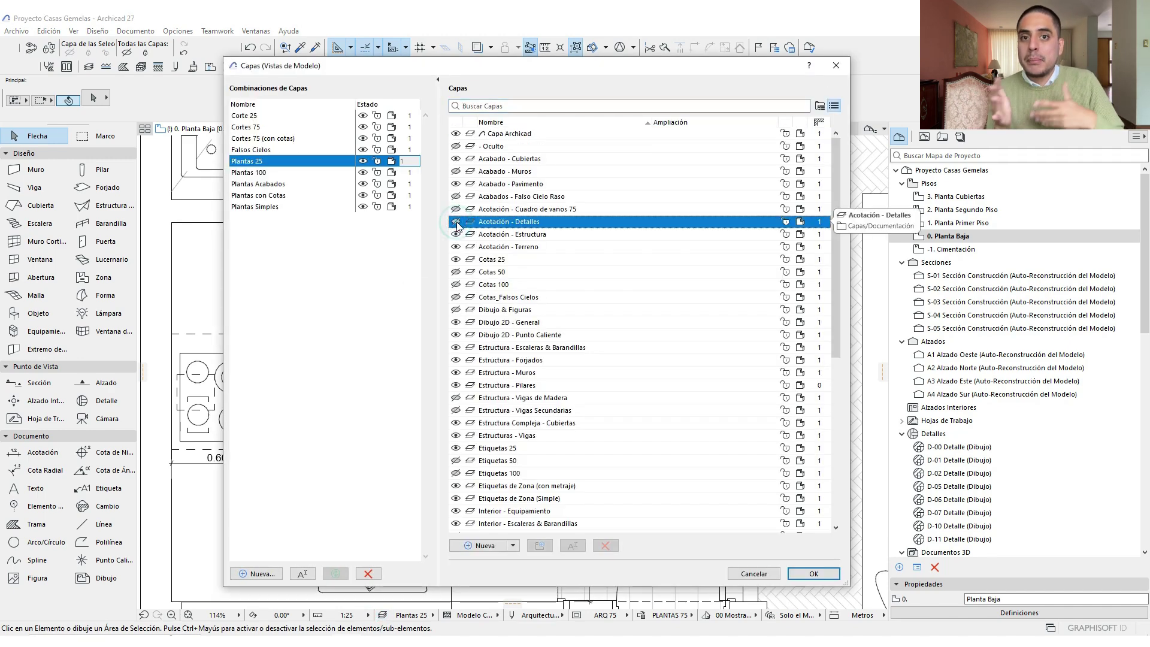
left_click(456, 222)
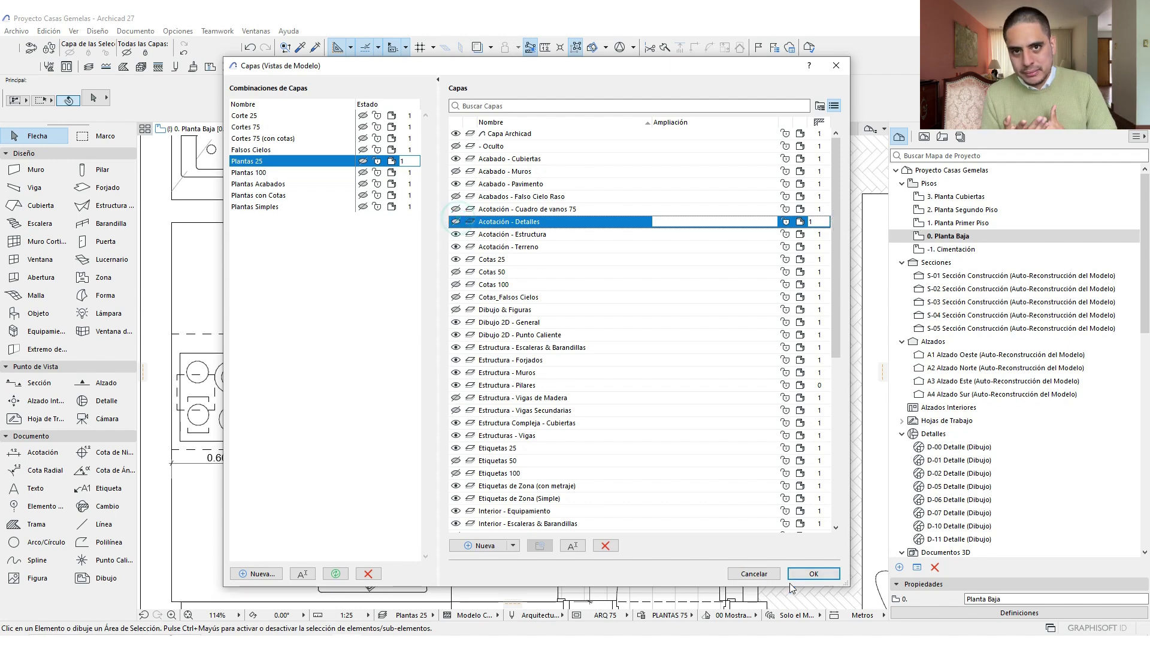
left_click(751, 573)
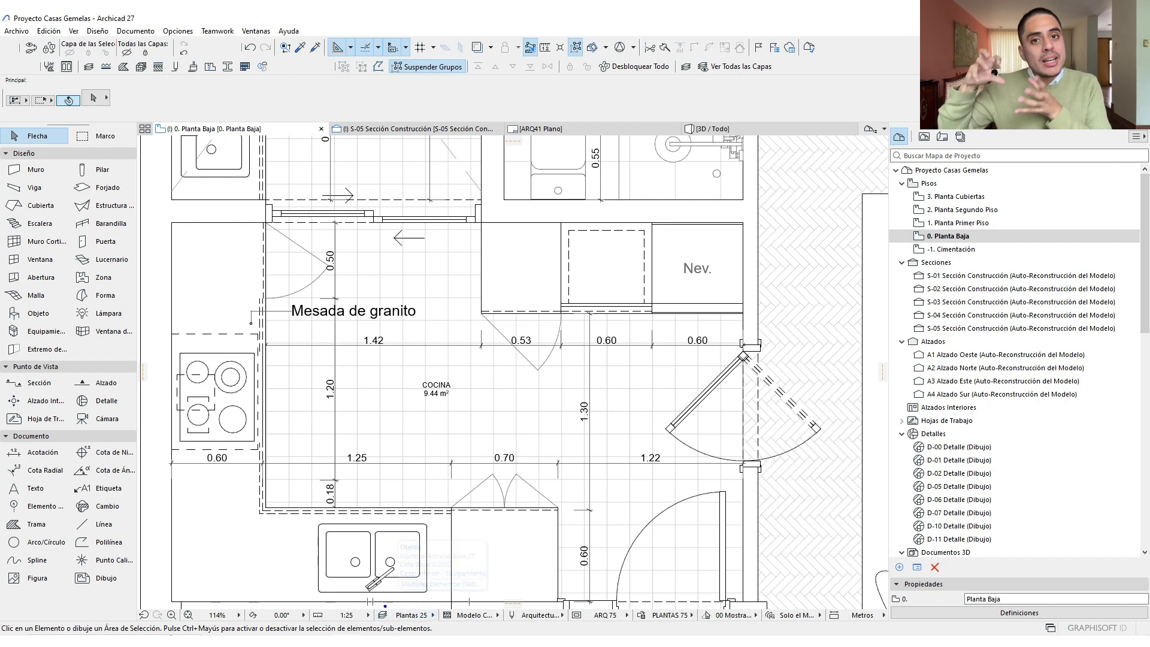
Create a new layer combination named "Plantas 100_Nuevo" from the current layer settings
left_click(382, 615)
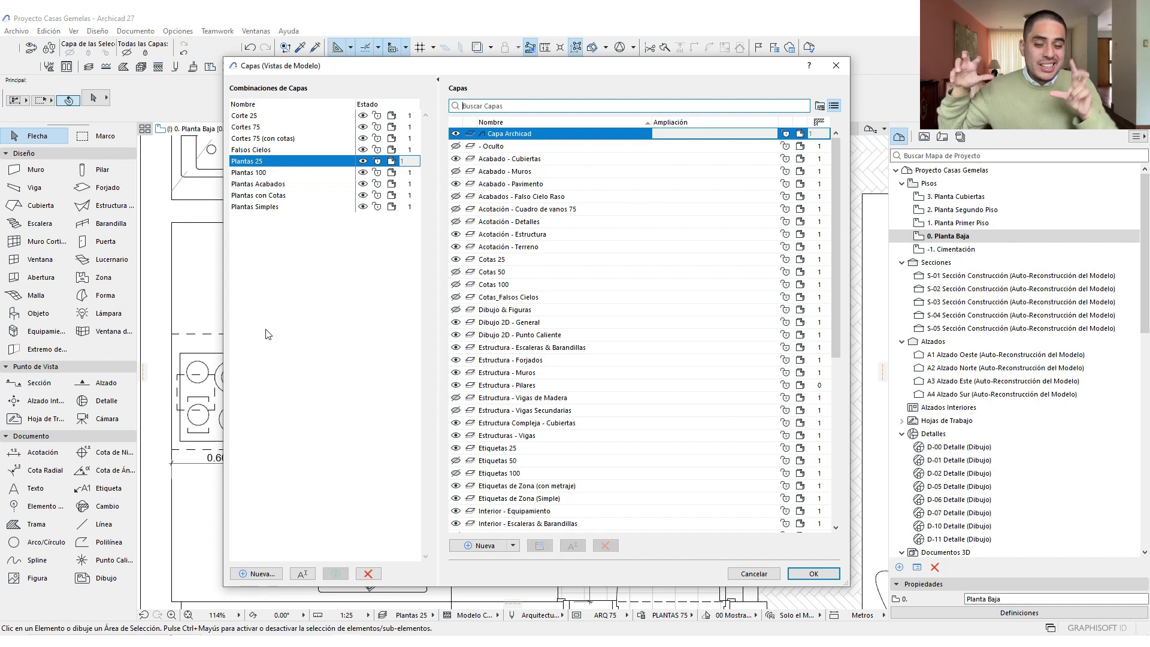
left_click(263, 574)
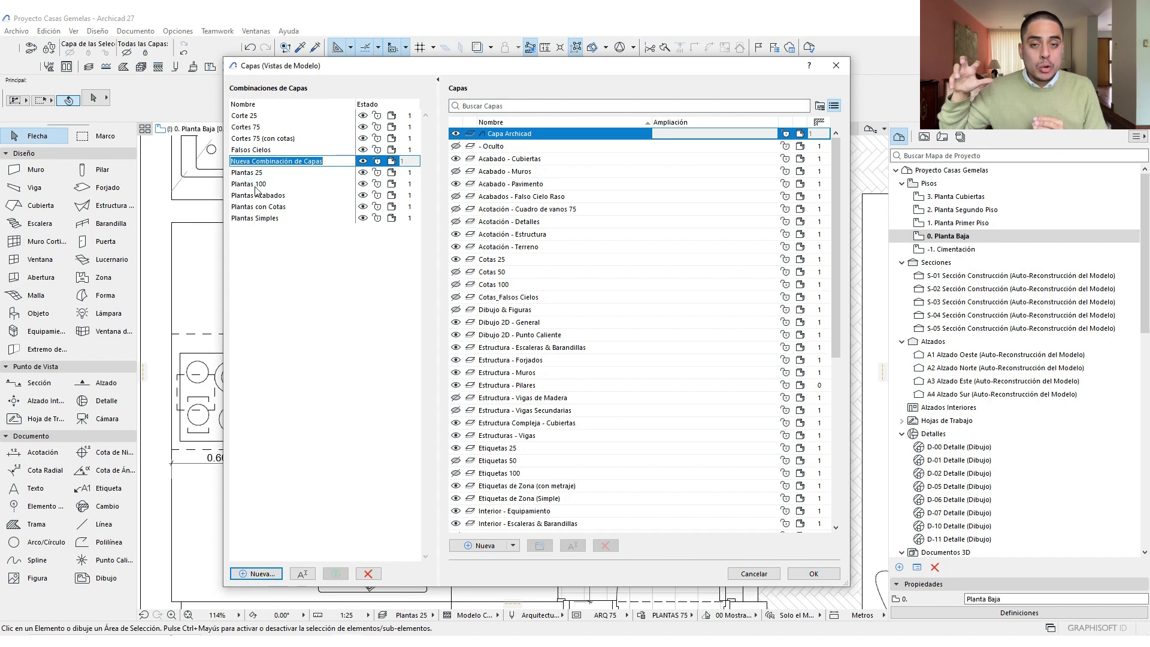
type("Plant")
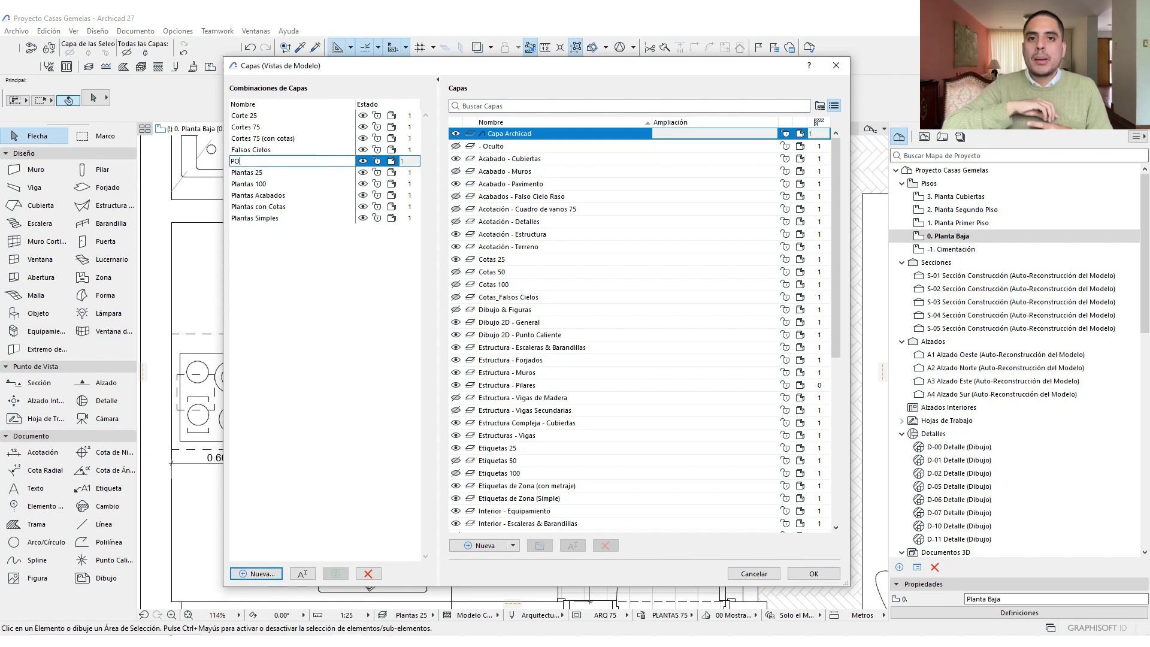
type("as")
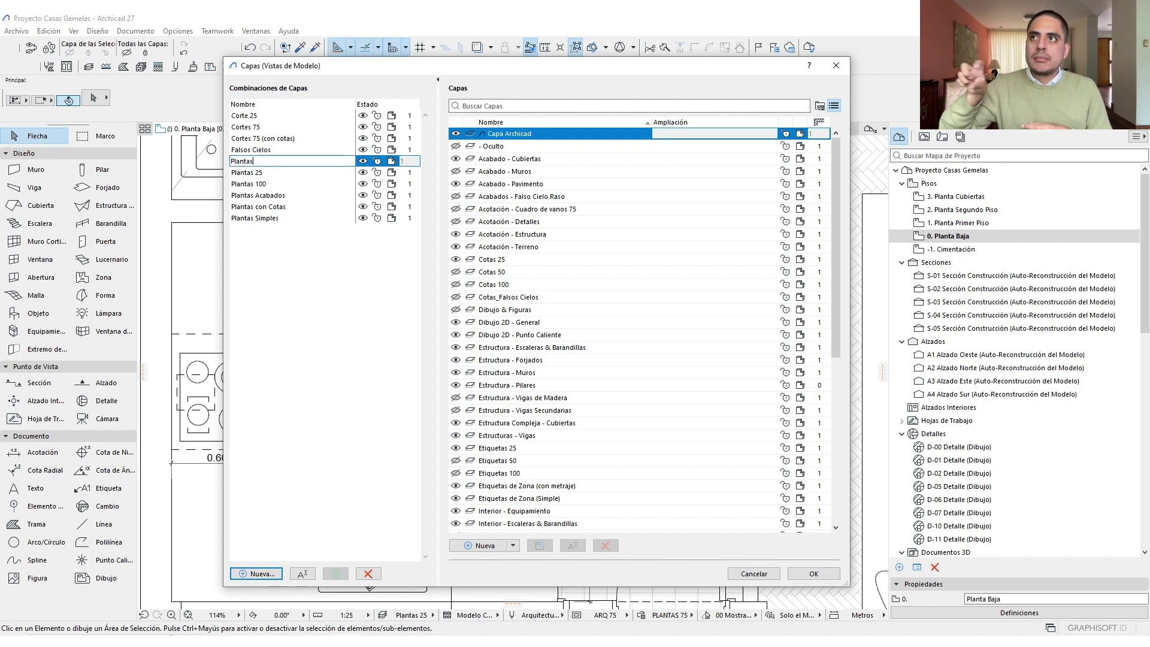
type(" 100_Nuevo")
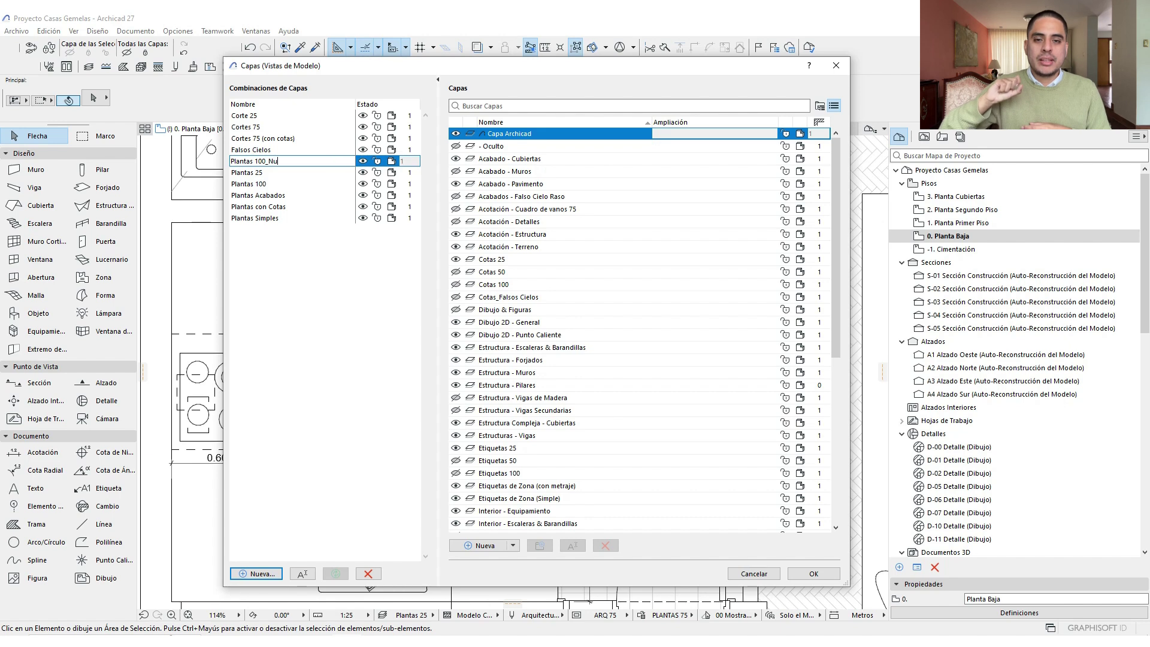
left_click(346, 256)
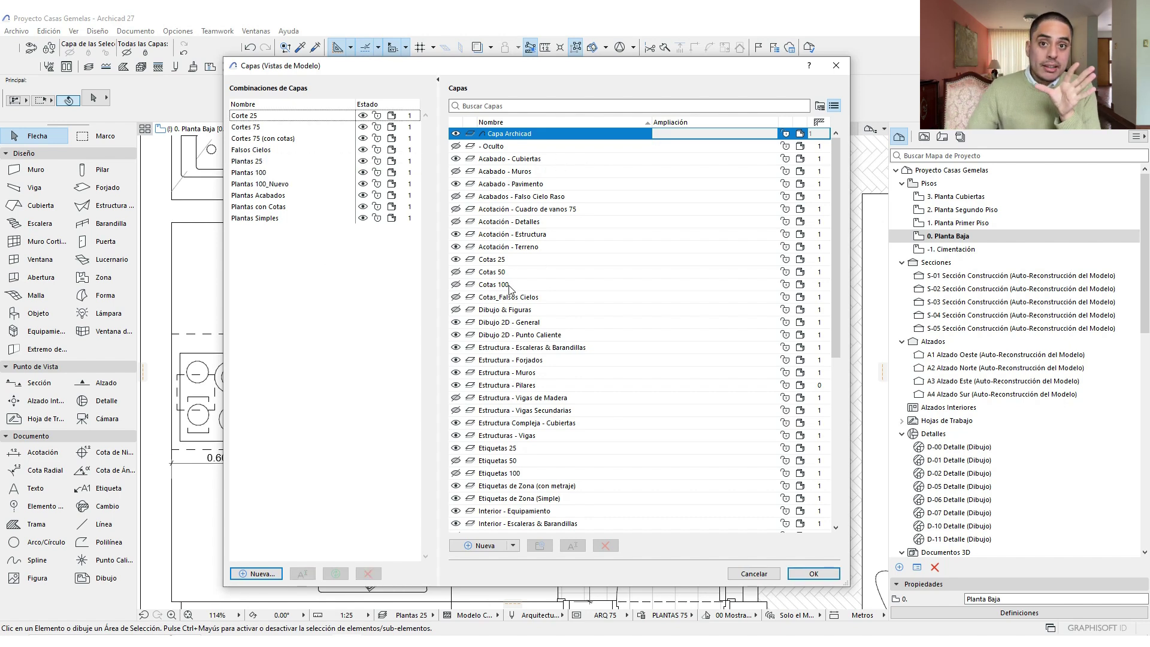
Show the Cotas 100 and Etiquetas 100 layers and hide the Cotas 25 and Etiquetas 25 layers
left_click(457, 285)
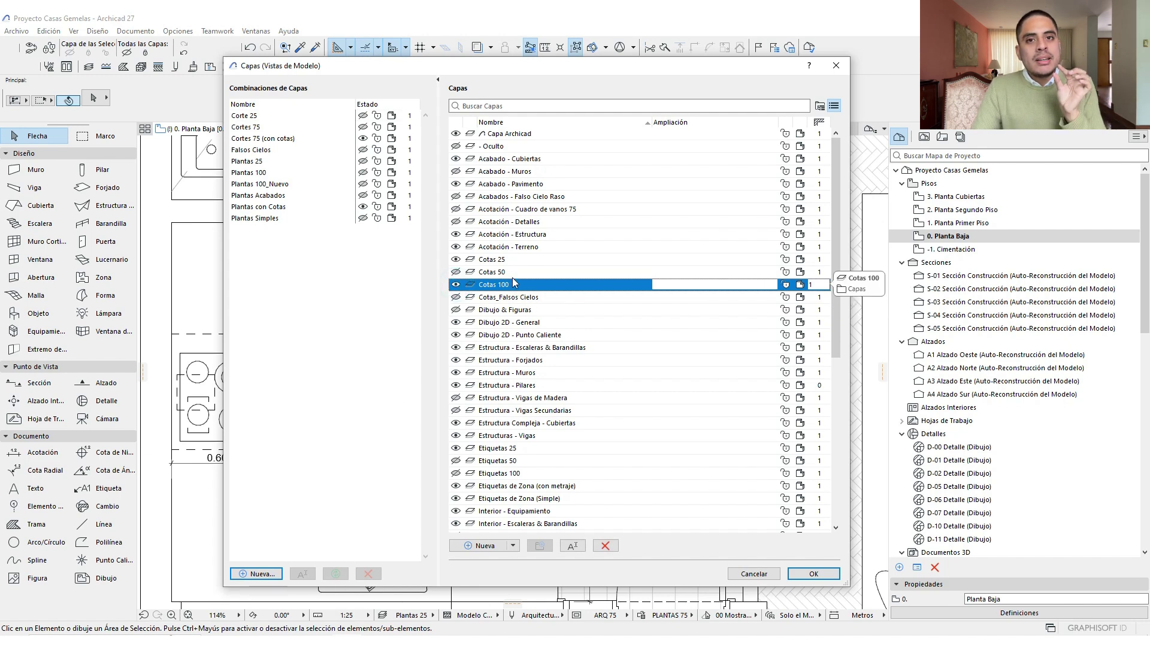
left_click(506, 259)
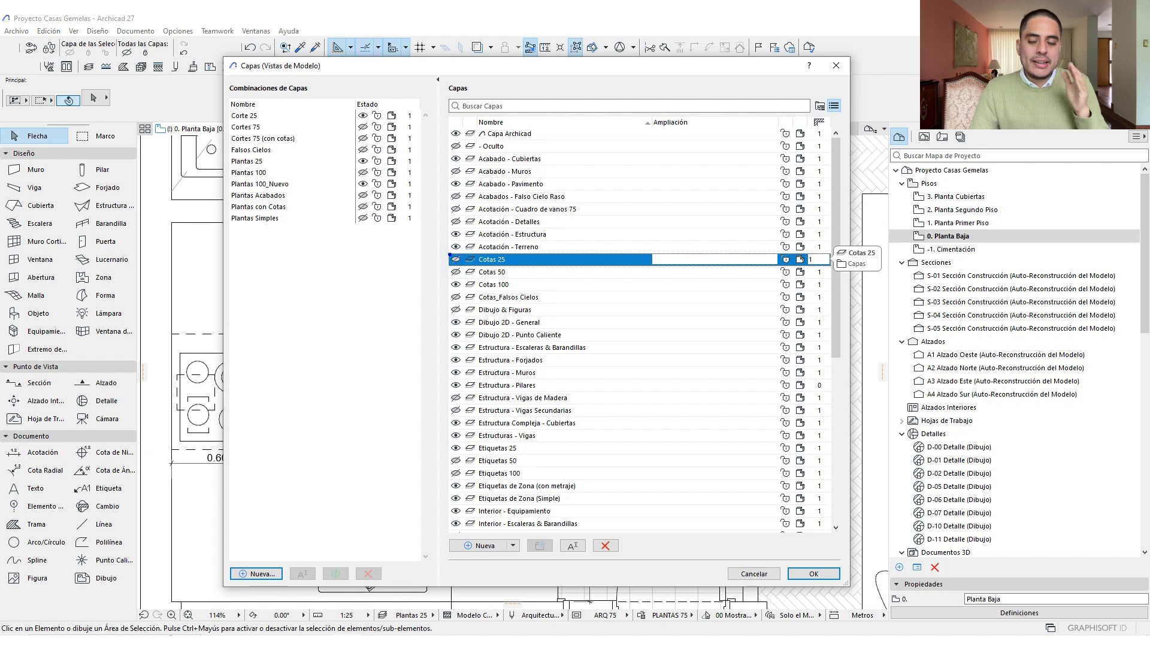
left_click_drag(450, 255, 466, 268)
left_click_drag(465, 256, 449, 271)
left_click_drag(459, 270, 453, 278)
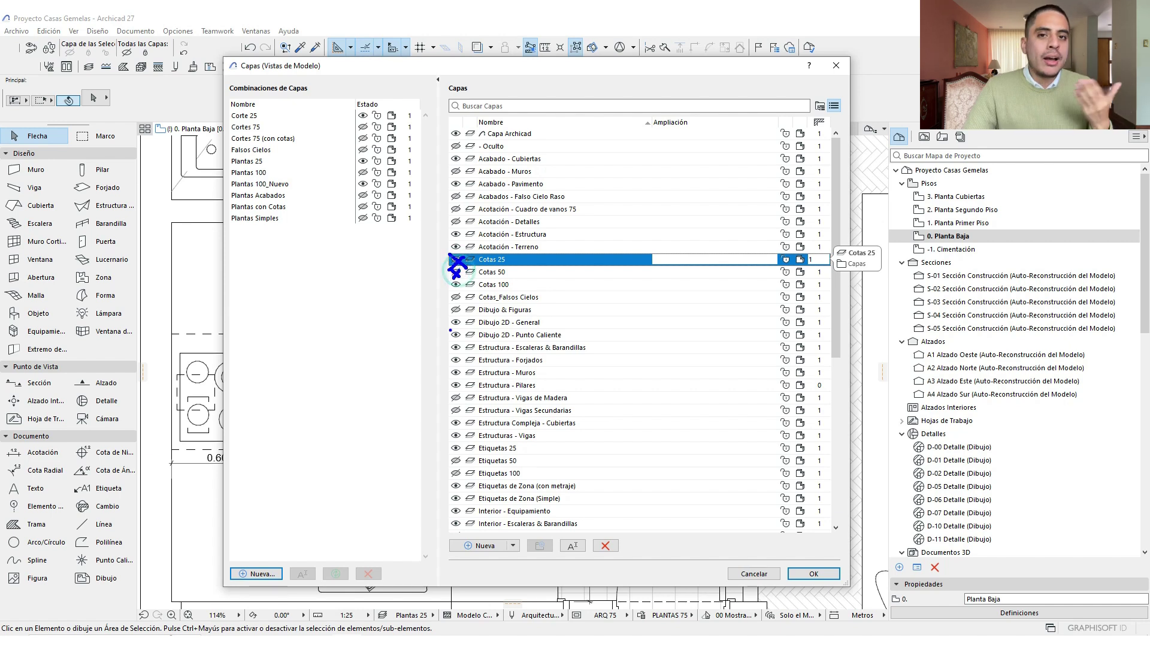
key("Escape")
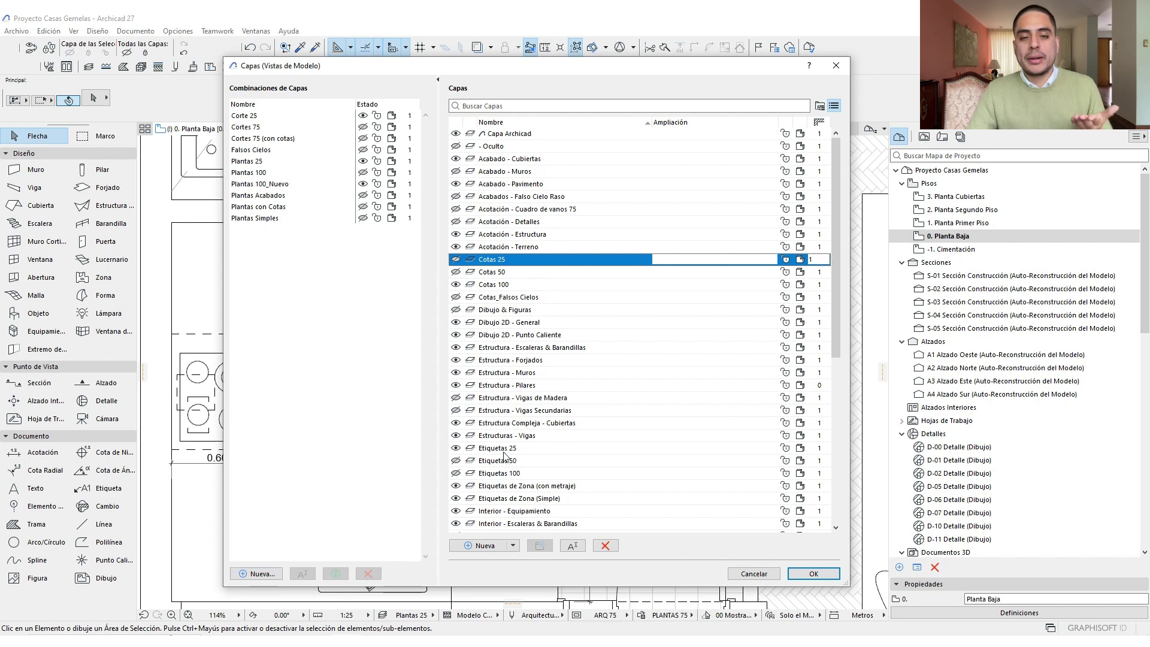
left_click(455, 473)
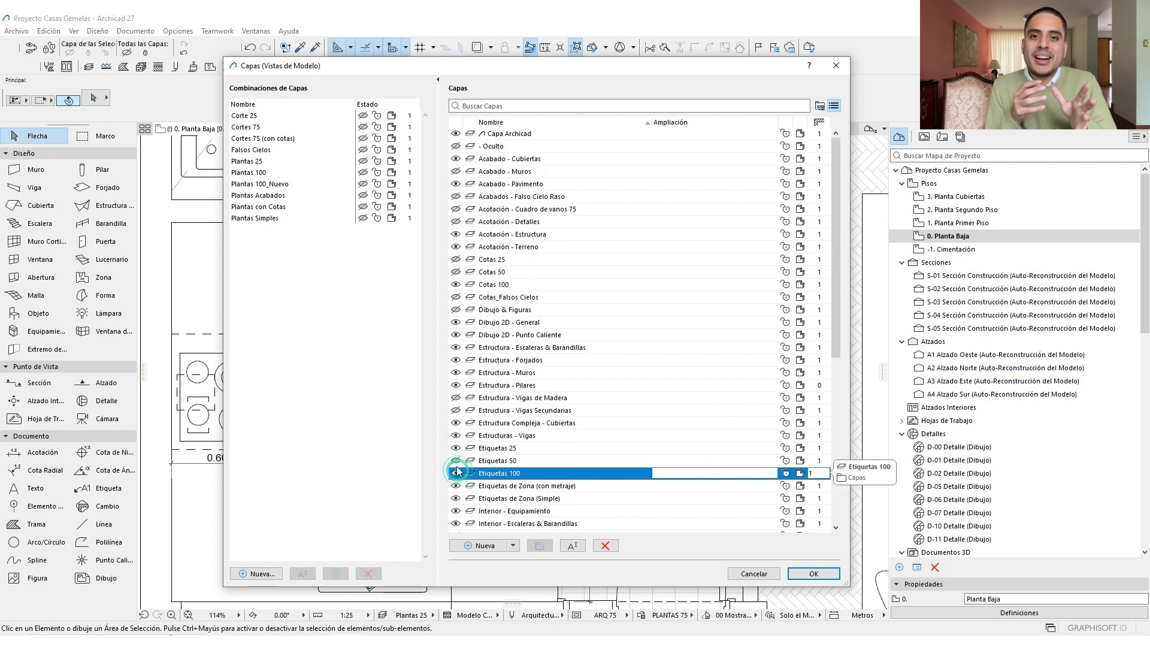
left_click(456, 448)
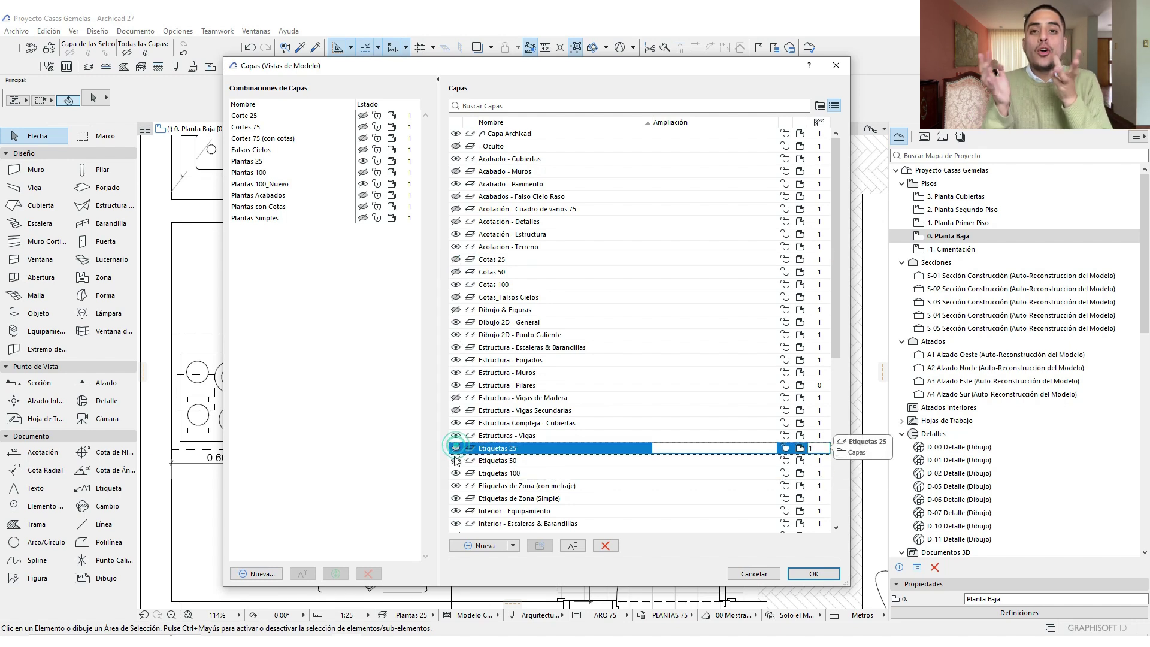
Create another layer combination named "Plantas 25_Nueva"
left_click(282, 257)
left_click(271, 575)
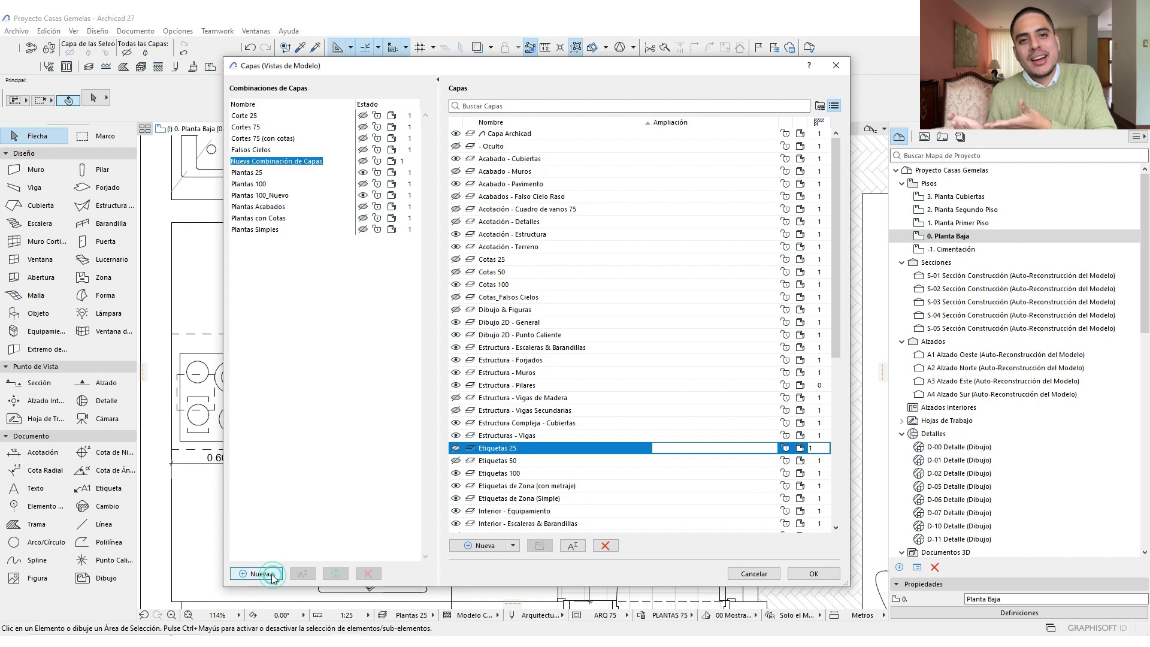
type("Plantas")
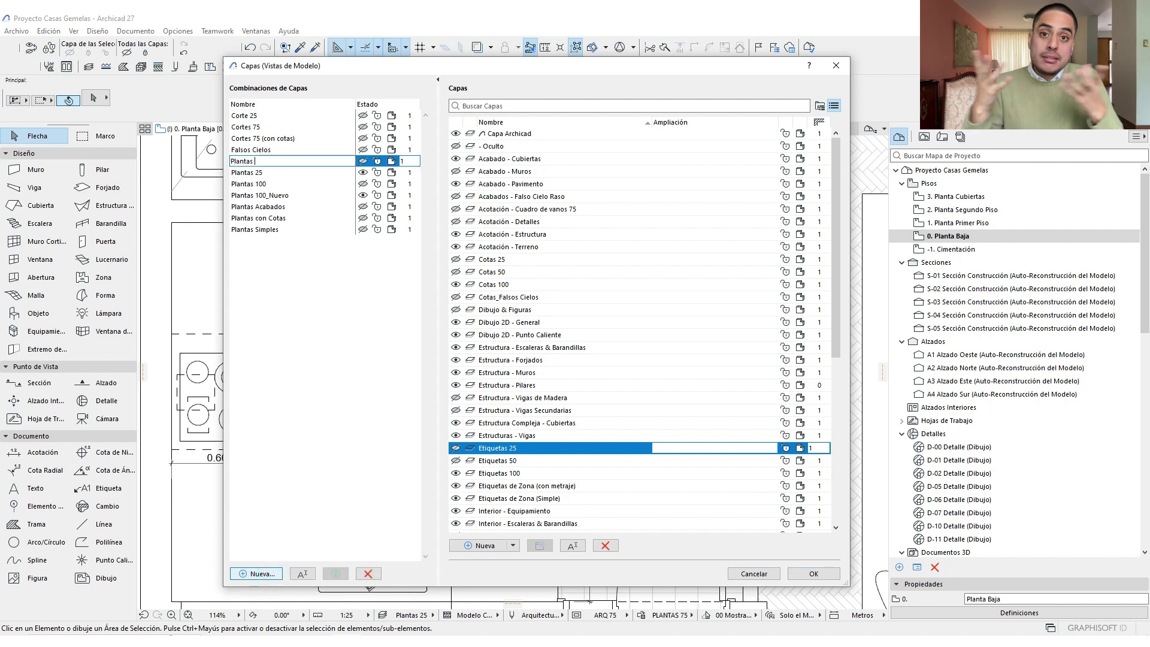
type(" 25_Nuev")
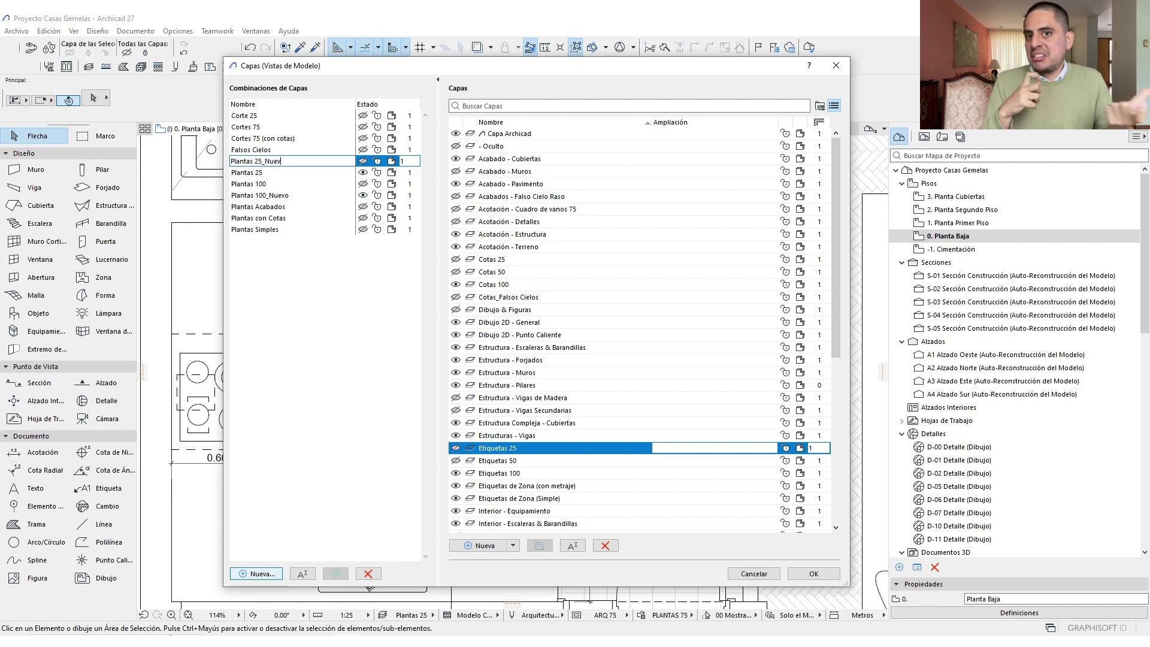
type("a")
key("Return")
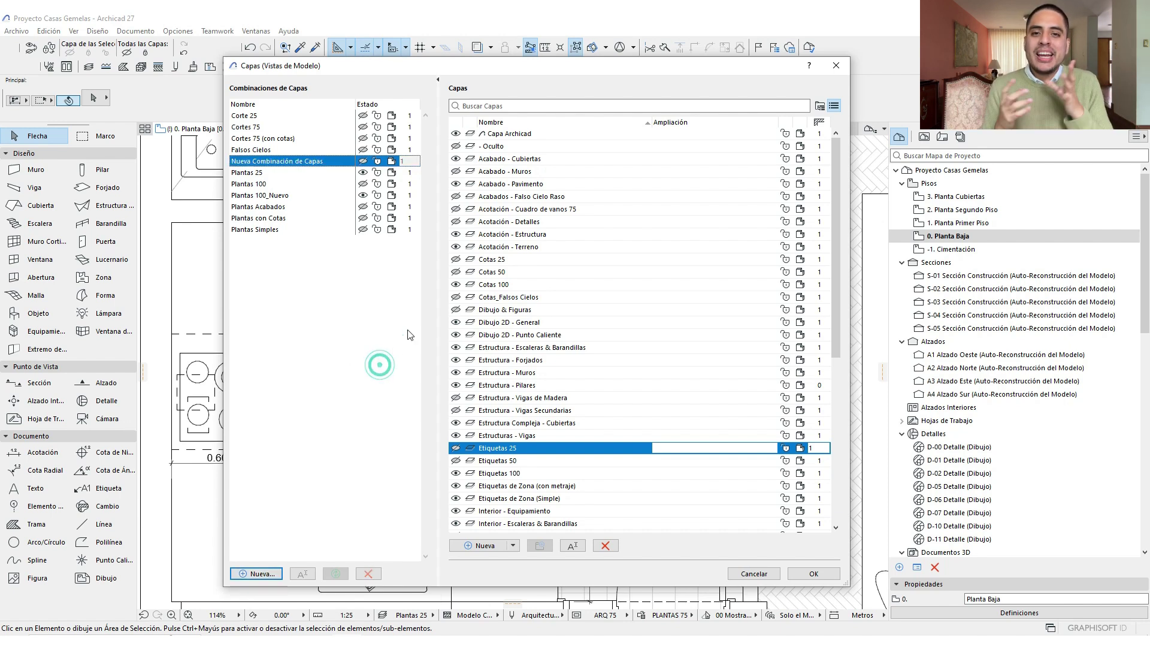
left_click(455, 259)
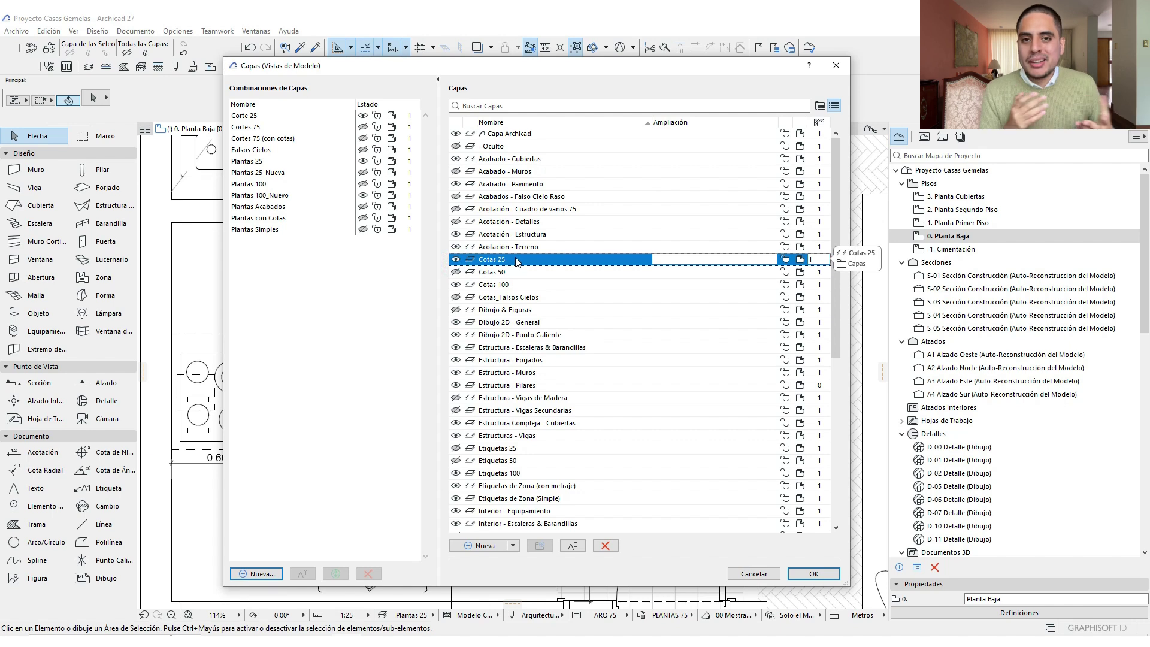
left_click(453, 289)
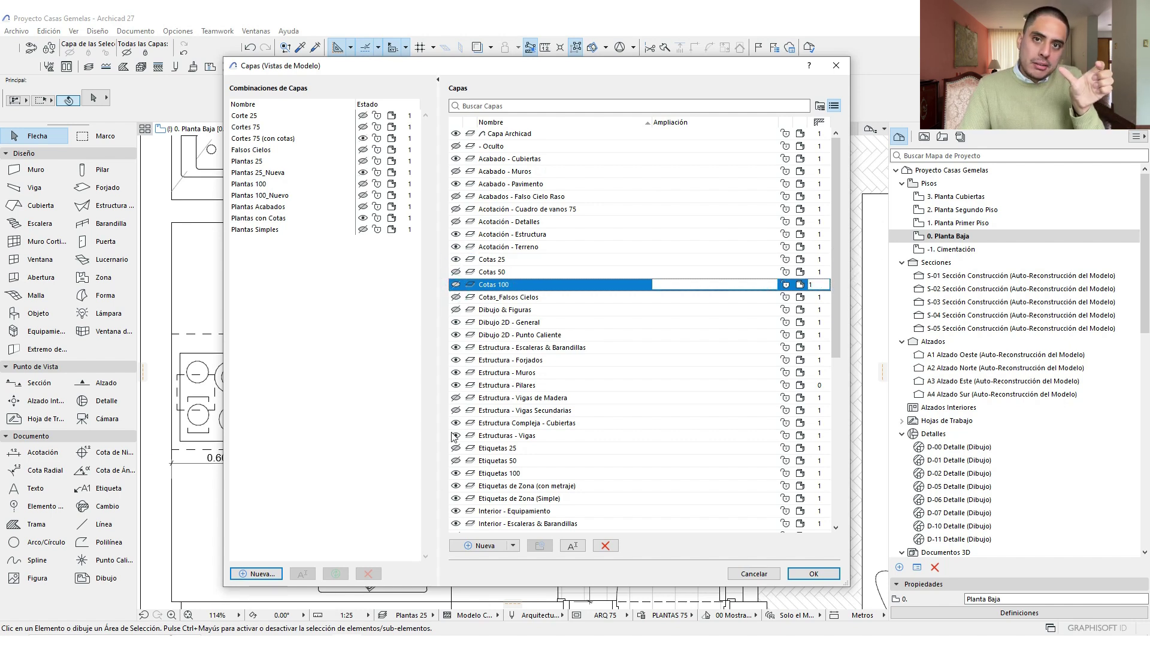
left_click(455, 460)
left_click(455, 473)
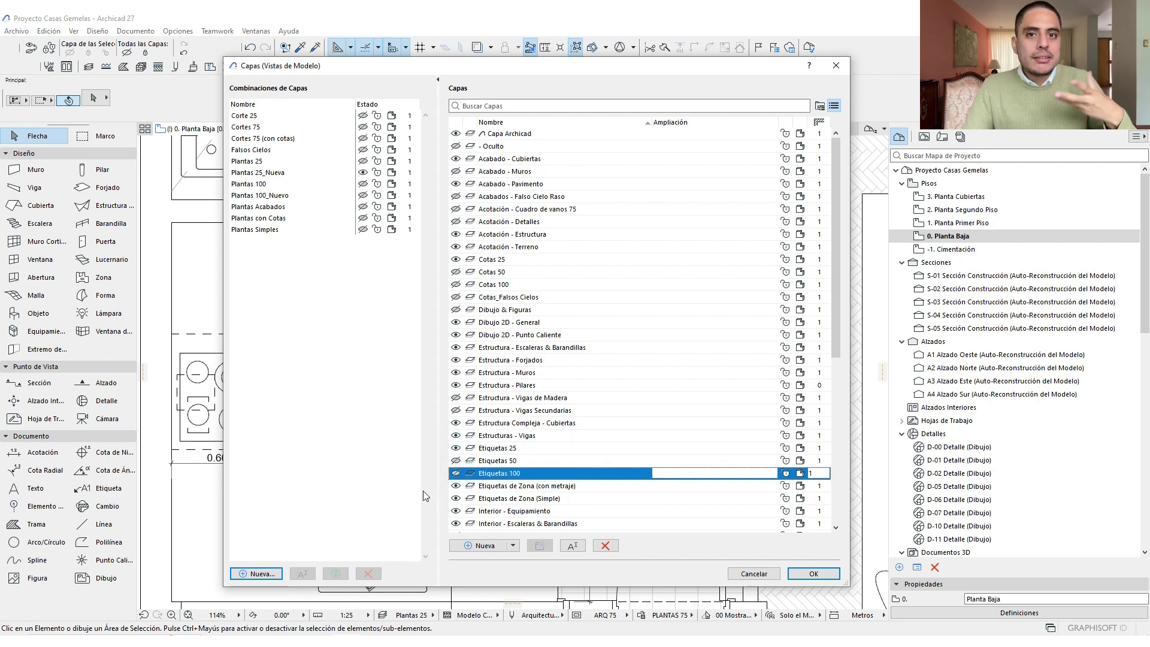
Update the Plantas 25_Nueva combination with Cotas 25 and Etiquetas 25 shown and Cotas 100 and Etiquetas 100 hidden
left_click(287, 172)
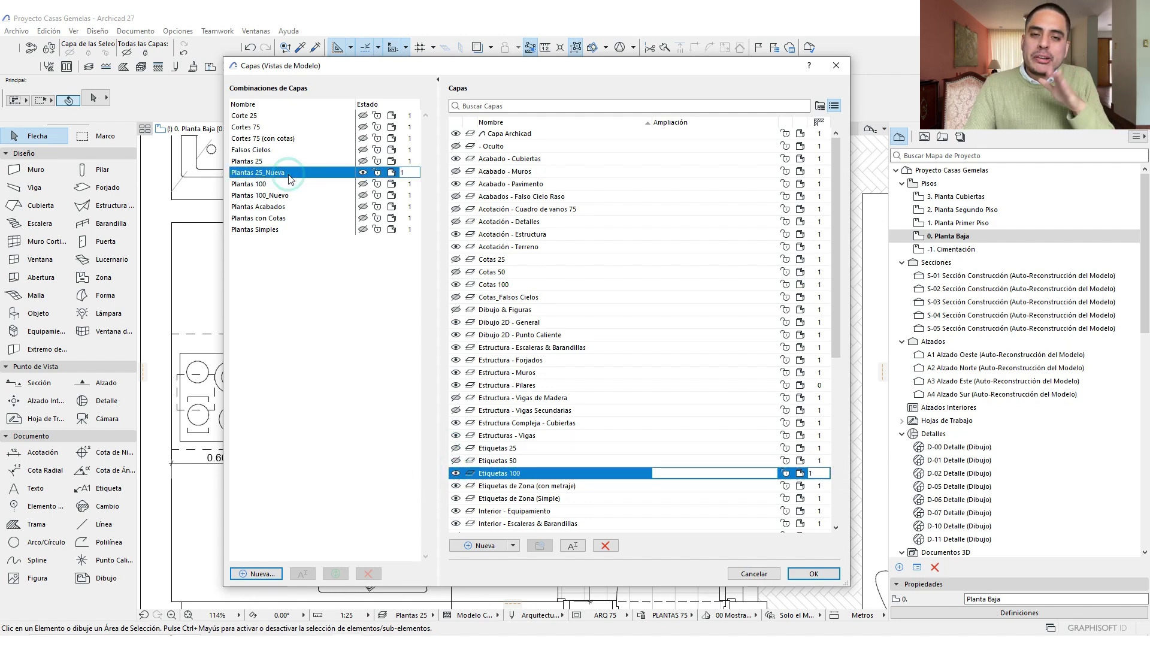
left_click(455, 259)
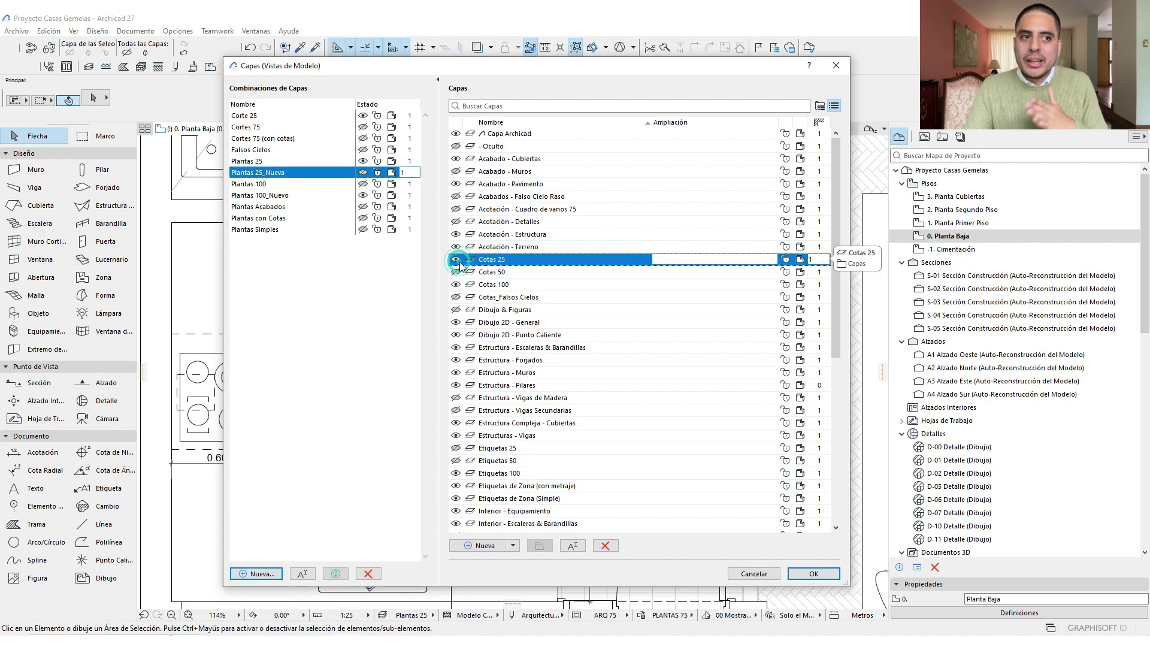
left_click(456, 285)
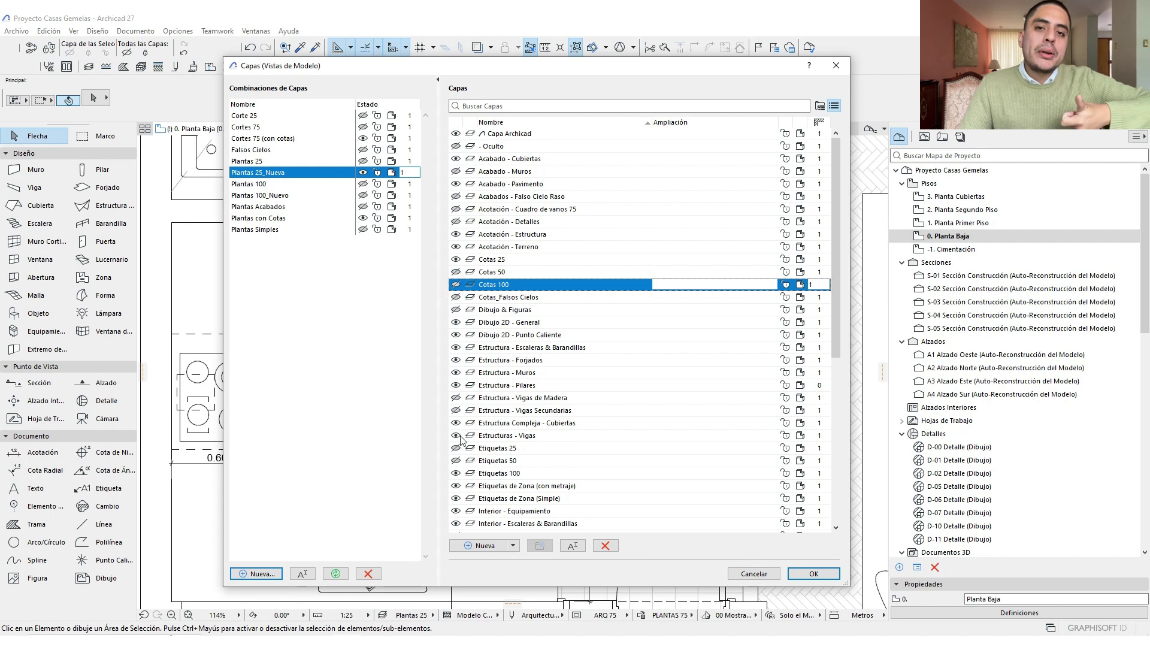
left_click(455, 448)
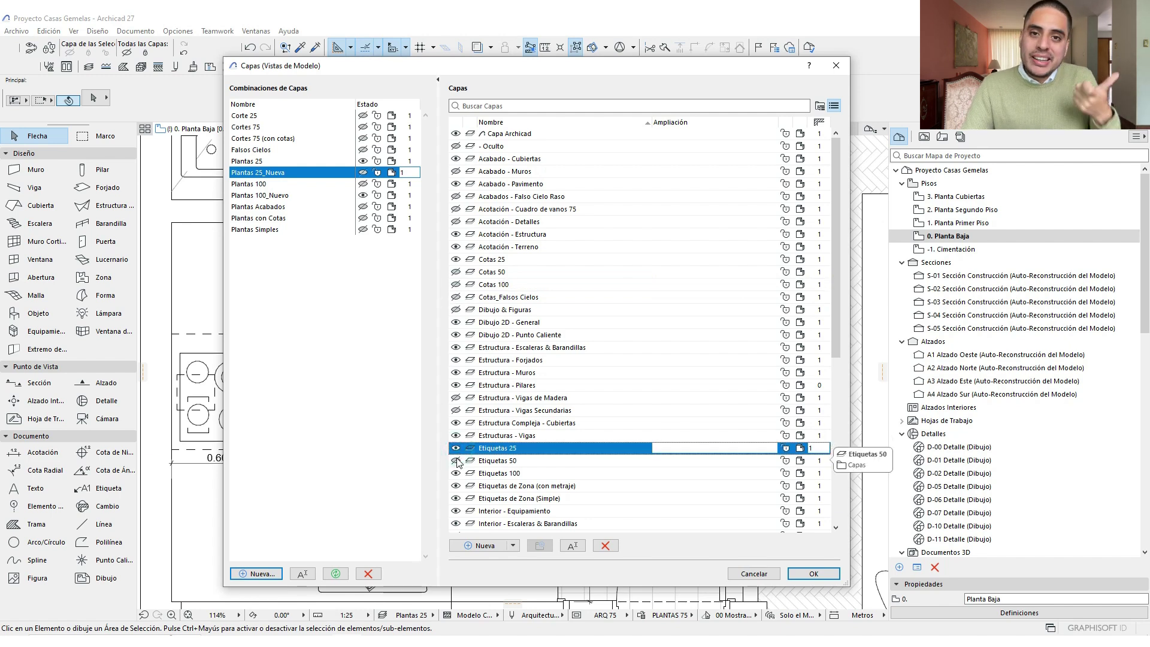
left_click(457, 473)
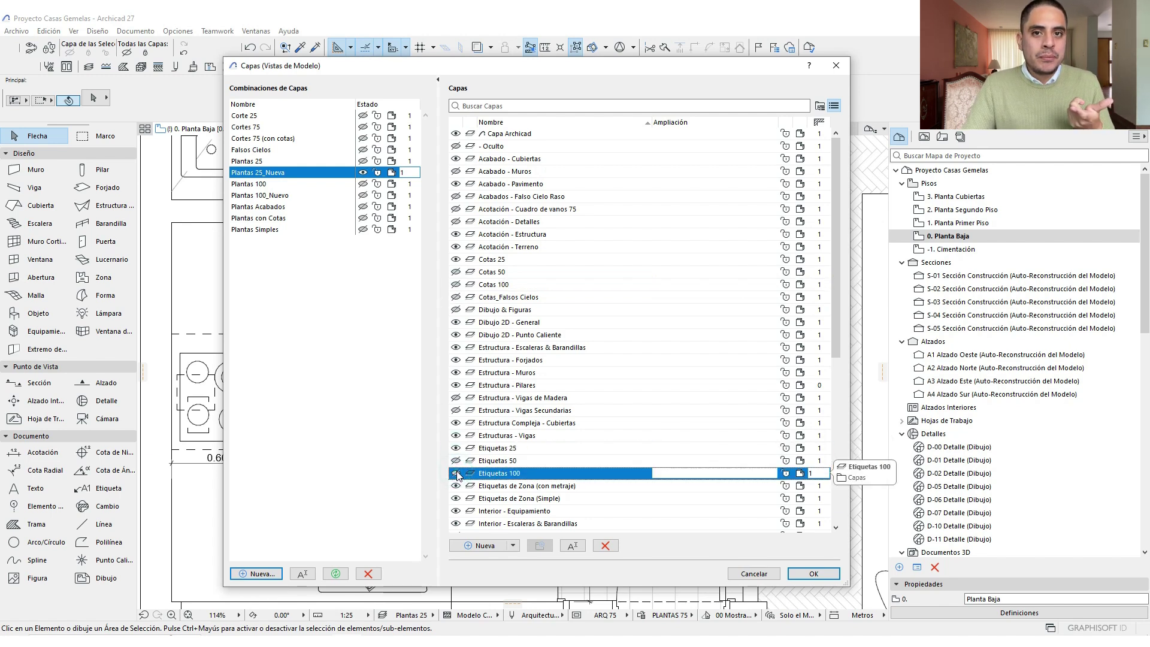
left_click(336, 574)
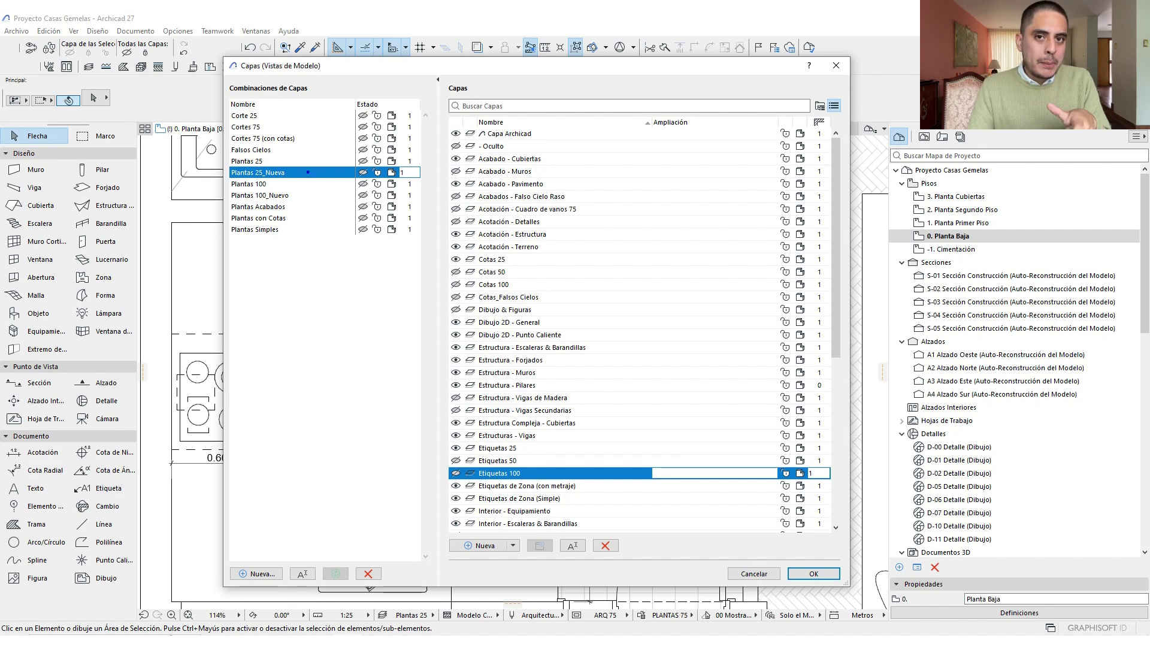
mouse_move(306, 172)
left_mouse_down()
mouse_move(338, 207)
mouse_move(361, 304)
left_mouse_up()
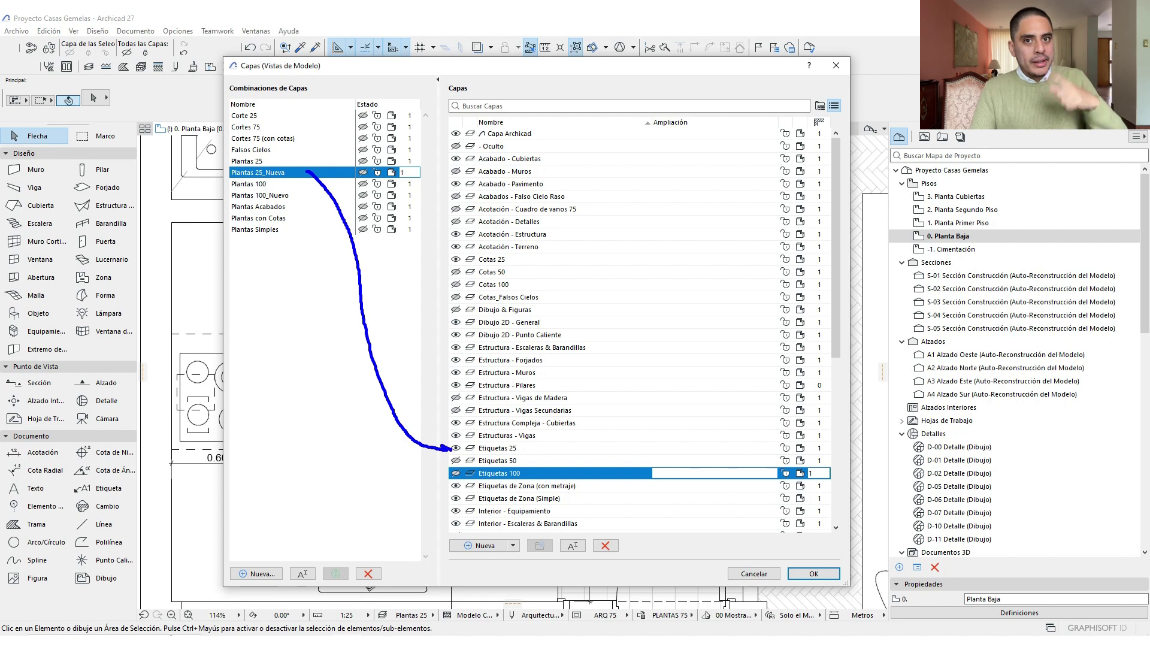
mouse_move(307, 174)
left_mouse_down()
mouse_move(360, 193)
mouse_move(402, 246)
left_mouse_up()
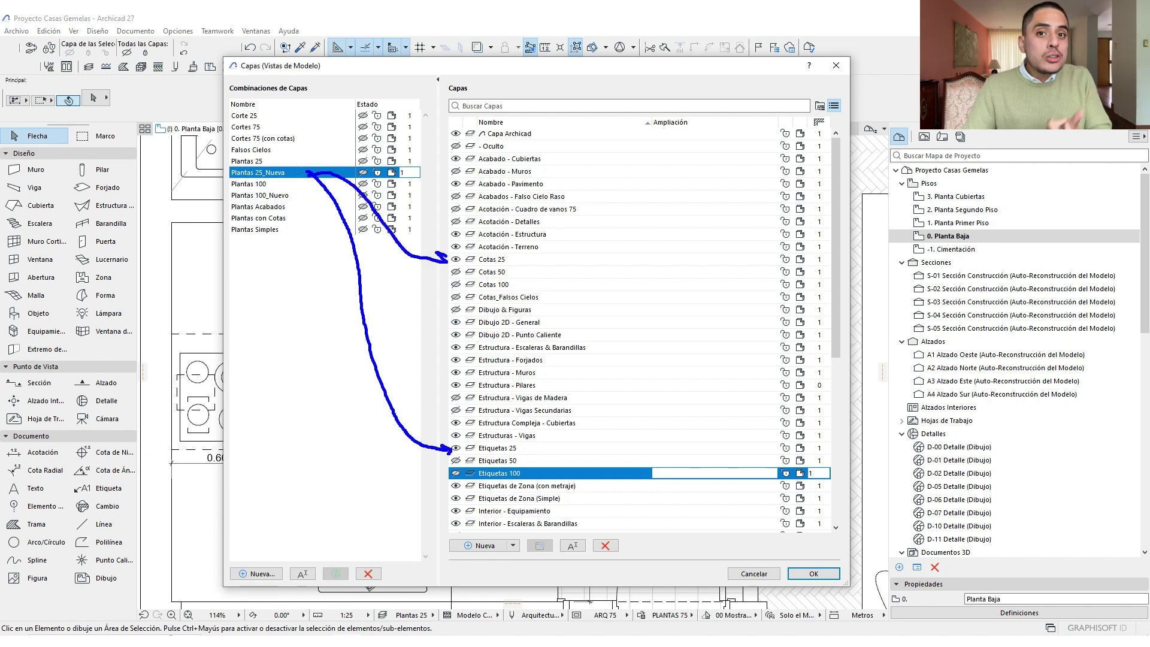
left_click_drag(507, 260, 526, 247)
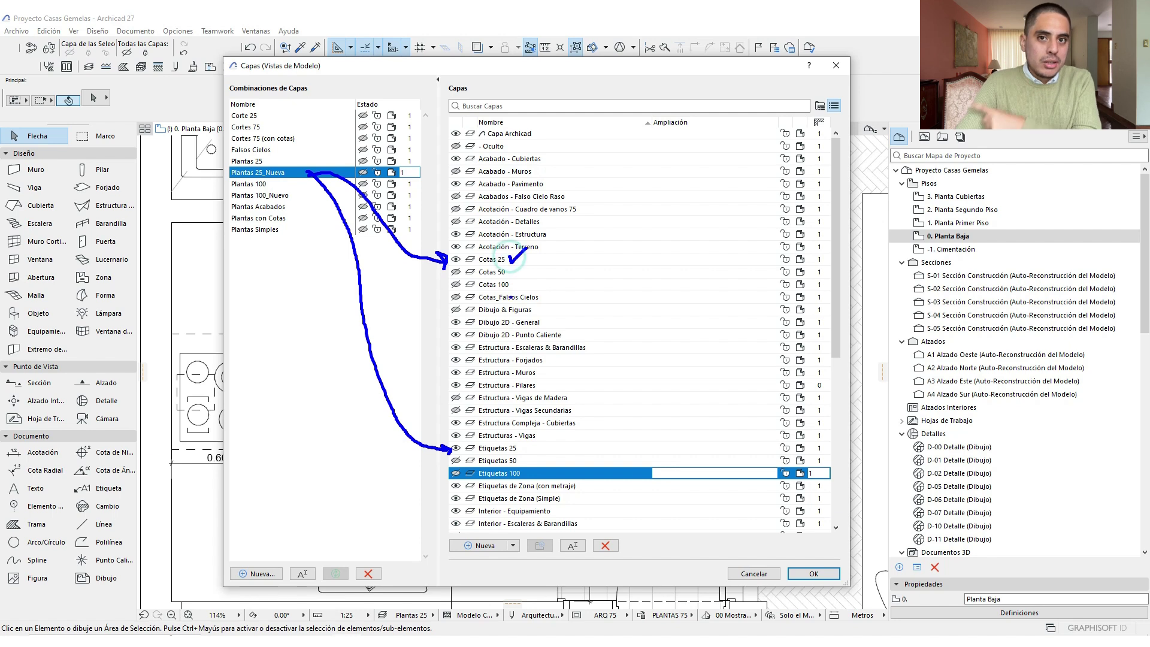
left_click_drag(524, 445, 542, 436)
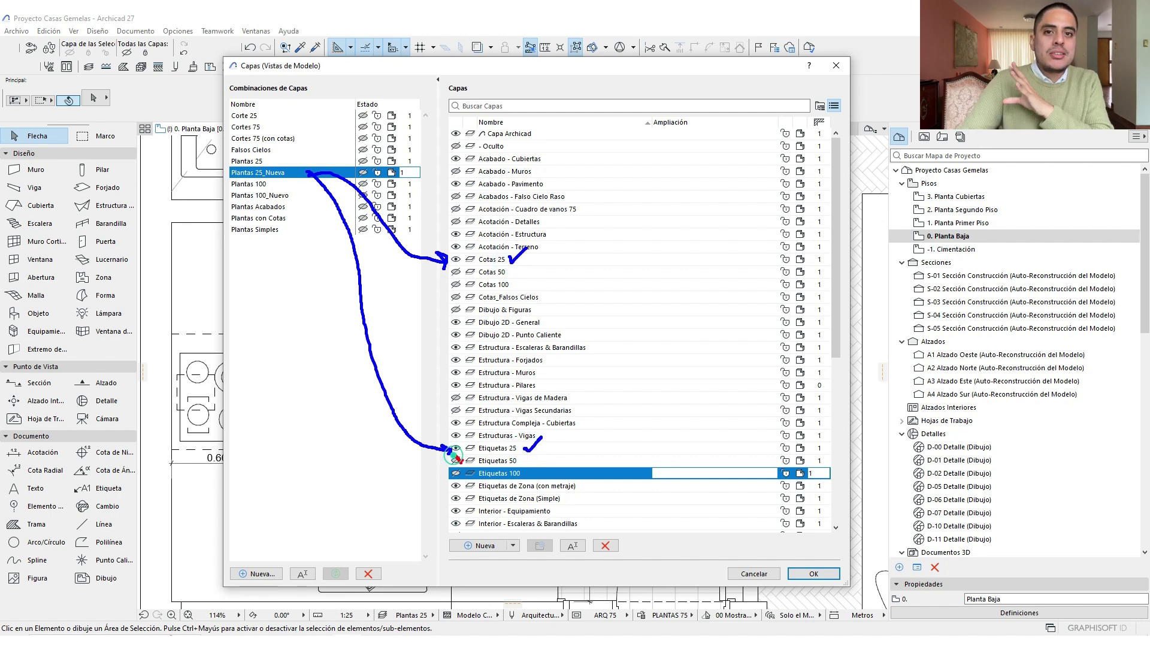
Accept the layer settings so the Plantas 25_Nueva combination applies to the ground floor plan
left_click_drag(450, 467, 460, 478)
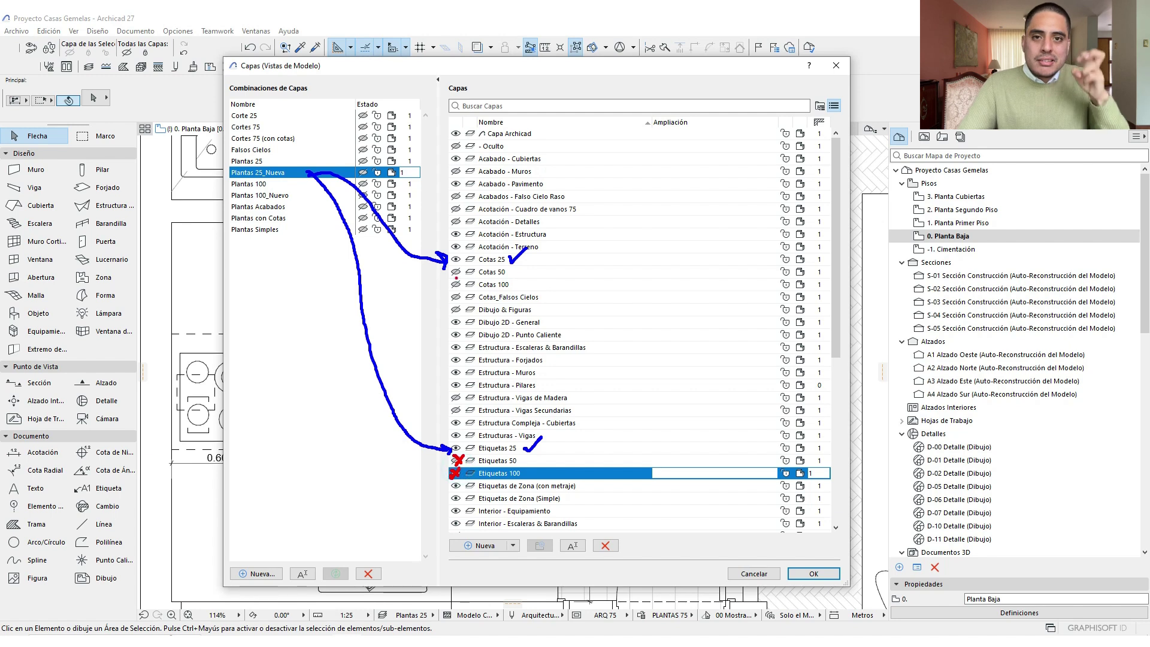
left_click_drag(450, 292, 458, 303)
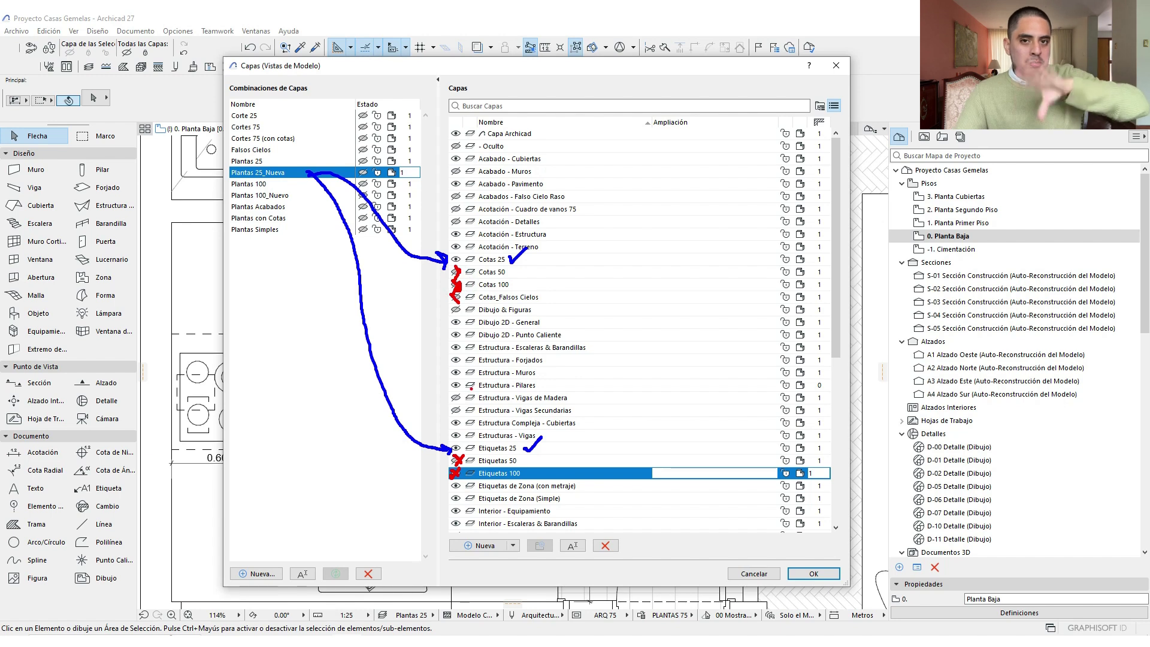
key("Escape")
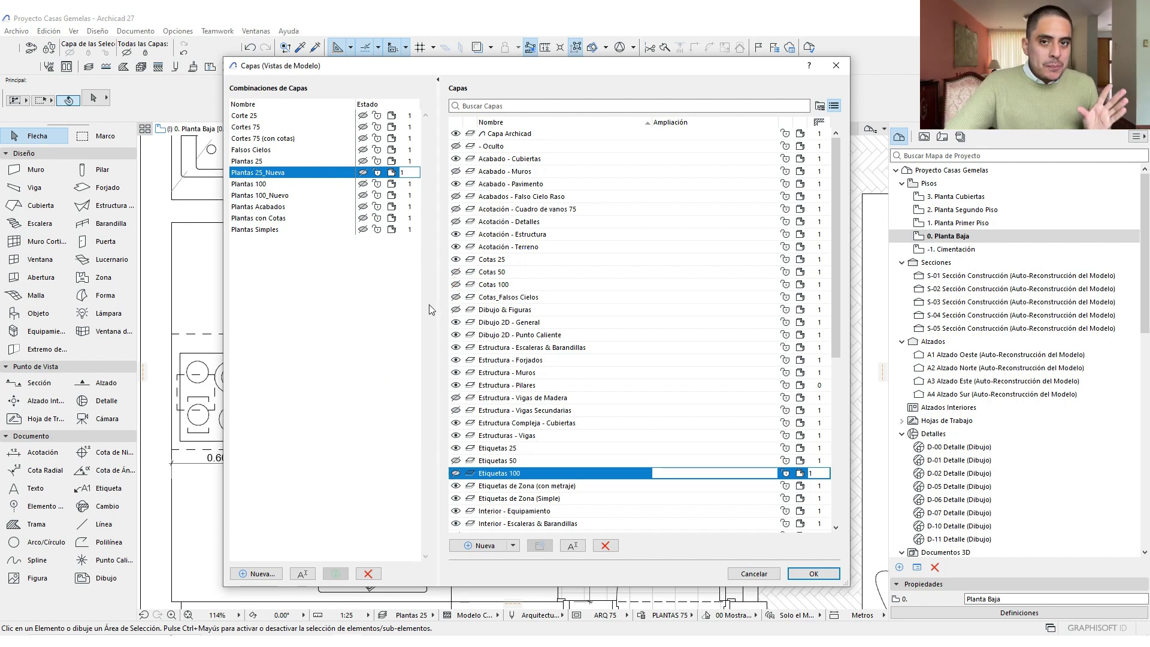
left_click(808, 575)
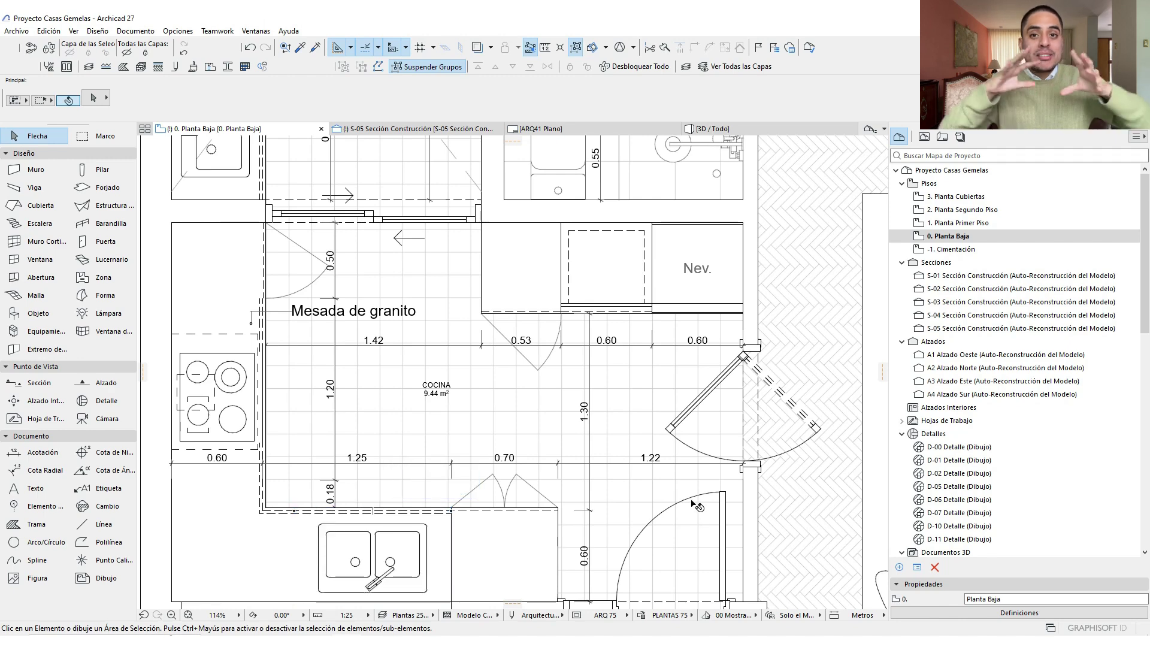
Examine the kitchen's 1:25 dimensions and labels, and compare them with the surrounding ground floor rooms
scroll(599, 380, "down", 3)
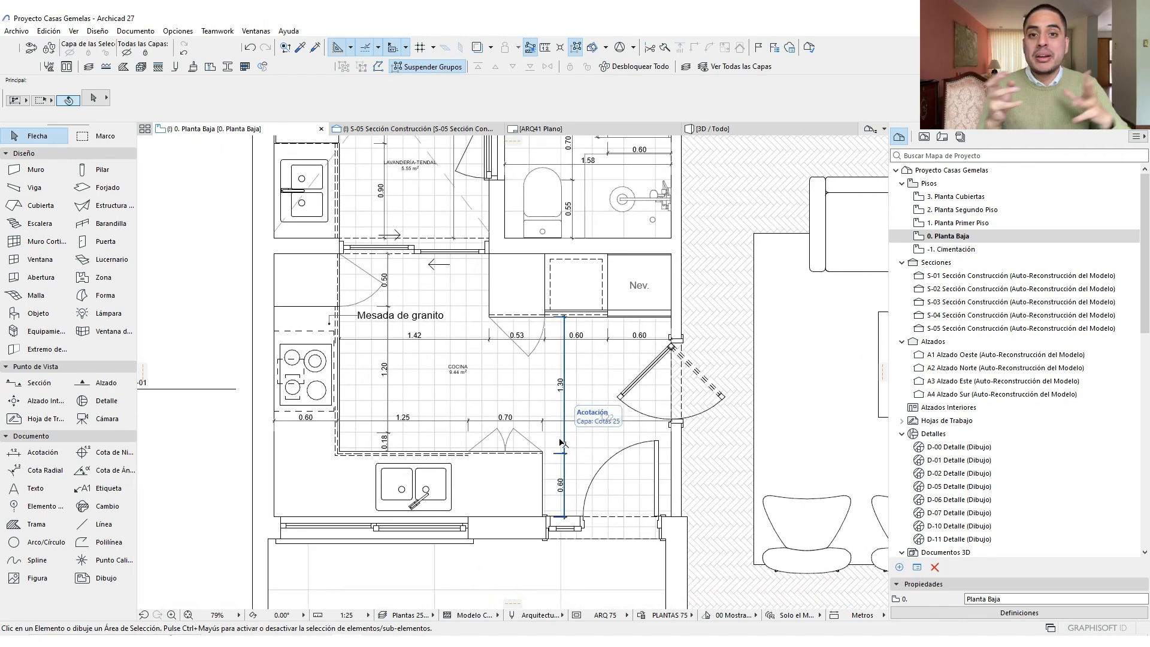
middle_click_drag(562, 443, 517, 448)
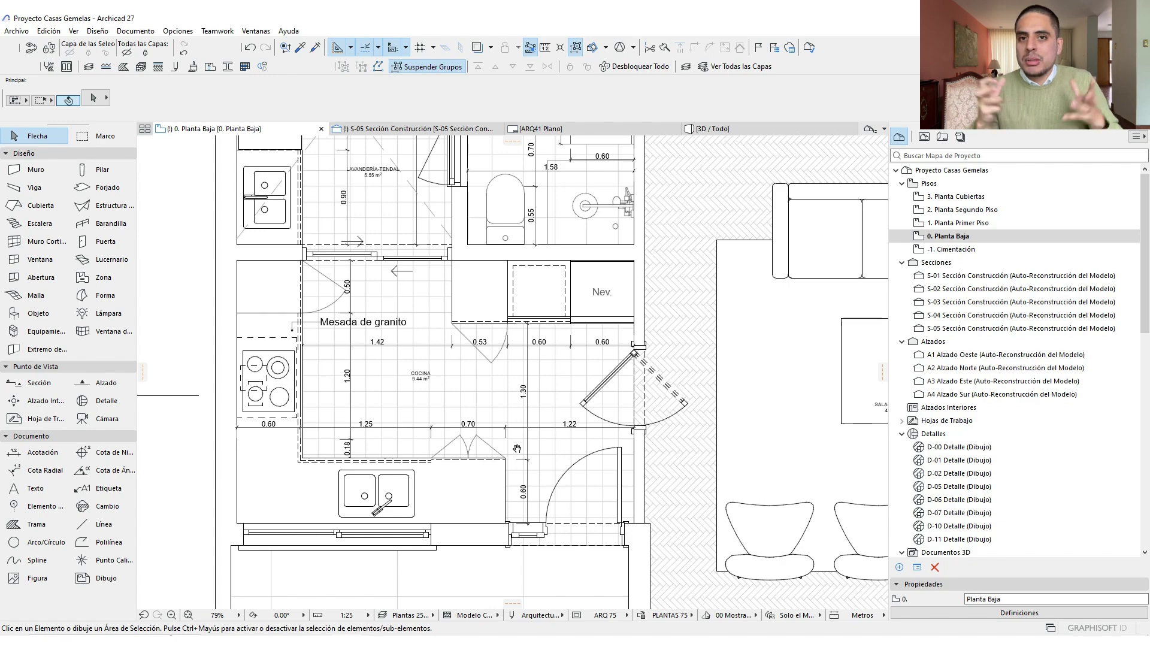
scroll(517, 449, "down", 4)
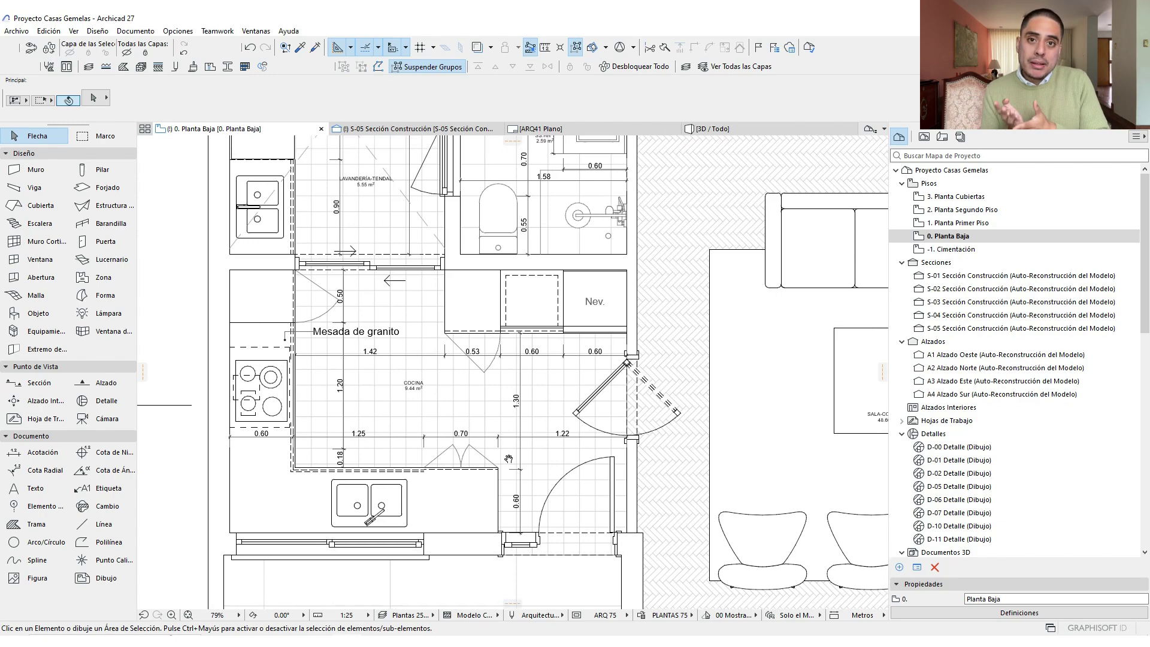
scroll(378, 358, "down", 3)
scroll(359, 305, "up", 3)
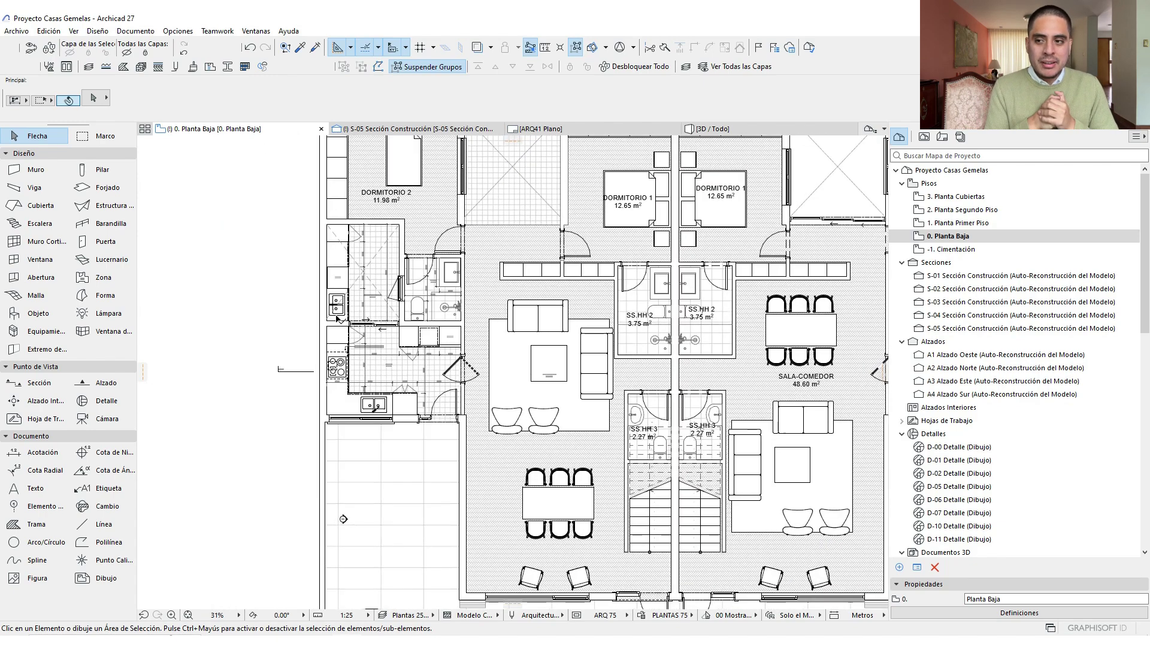
scroll(360, 303, "up", 2)
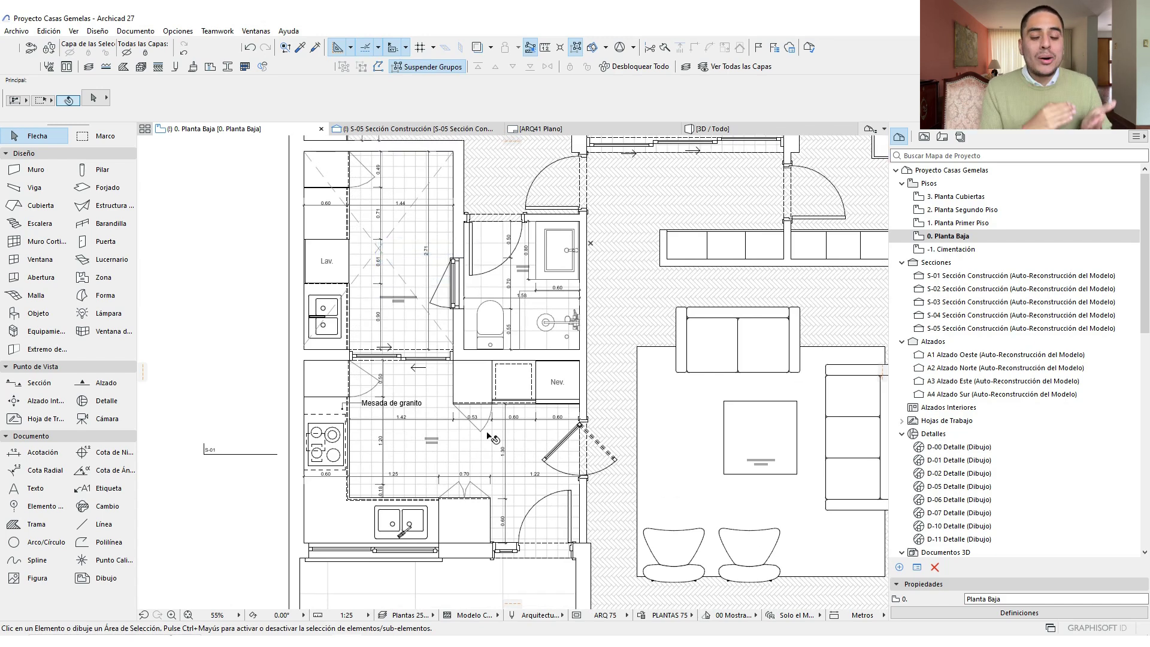
middle_click_drag(479, 415, 474, 427)
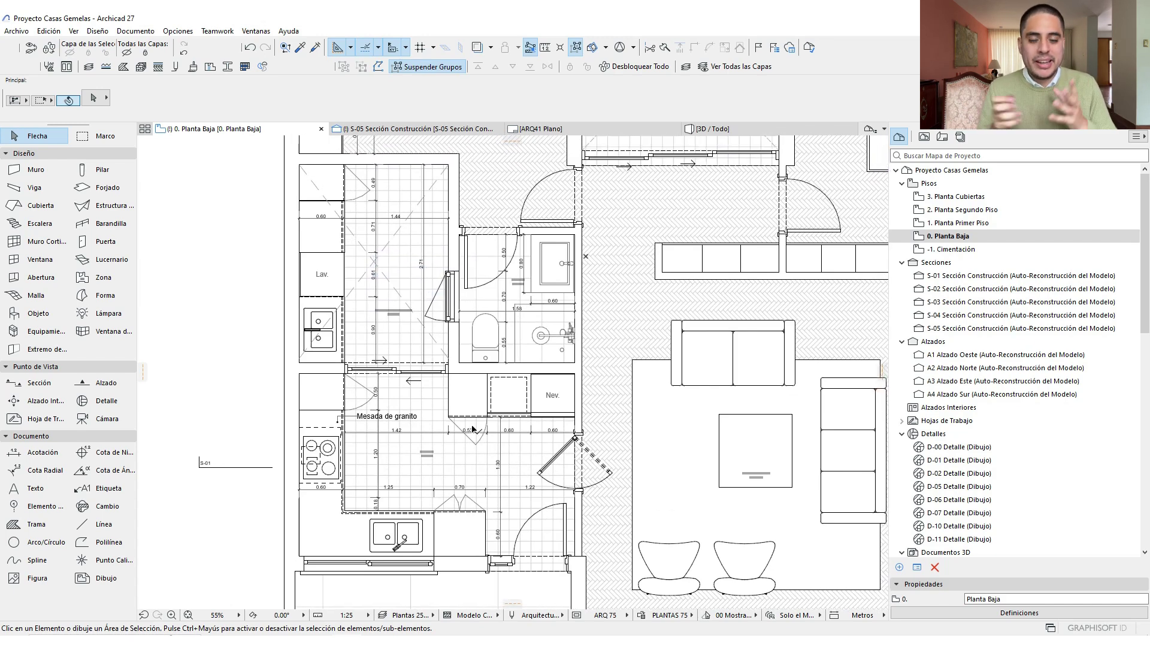
scroll(467, 425, "down", 2)
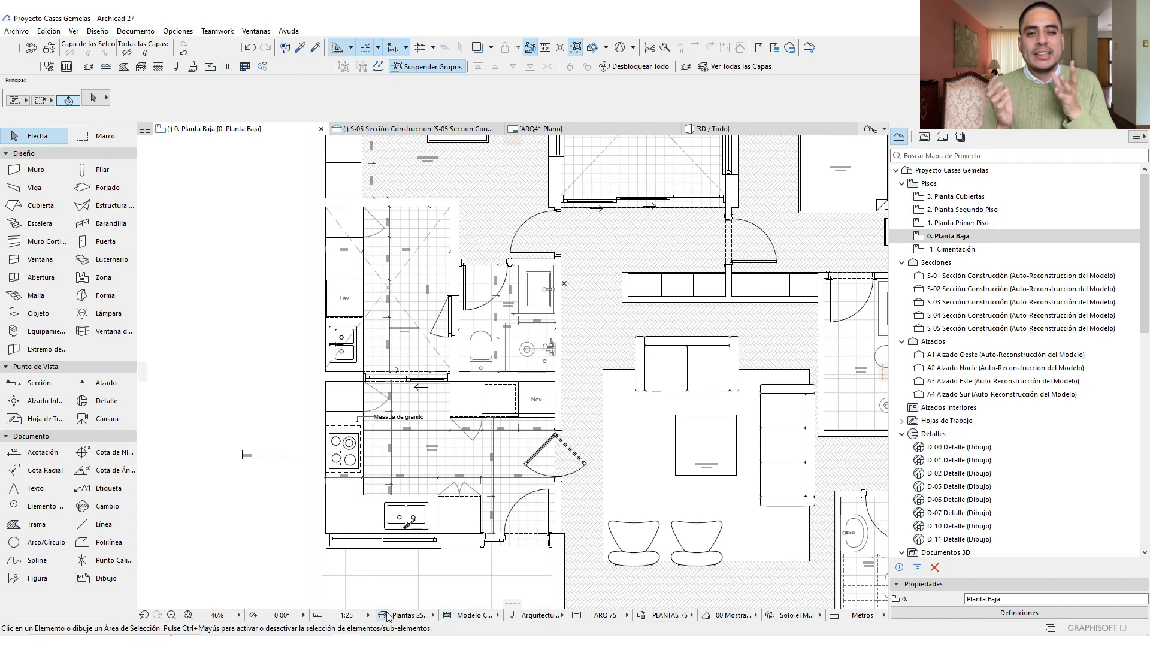
scroll(407, 487, "up", 2)
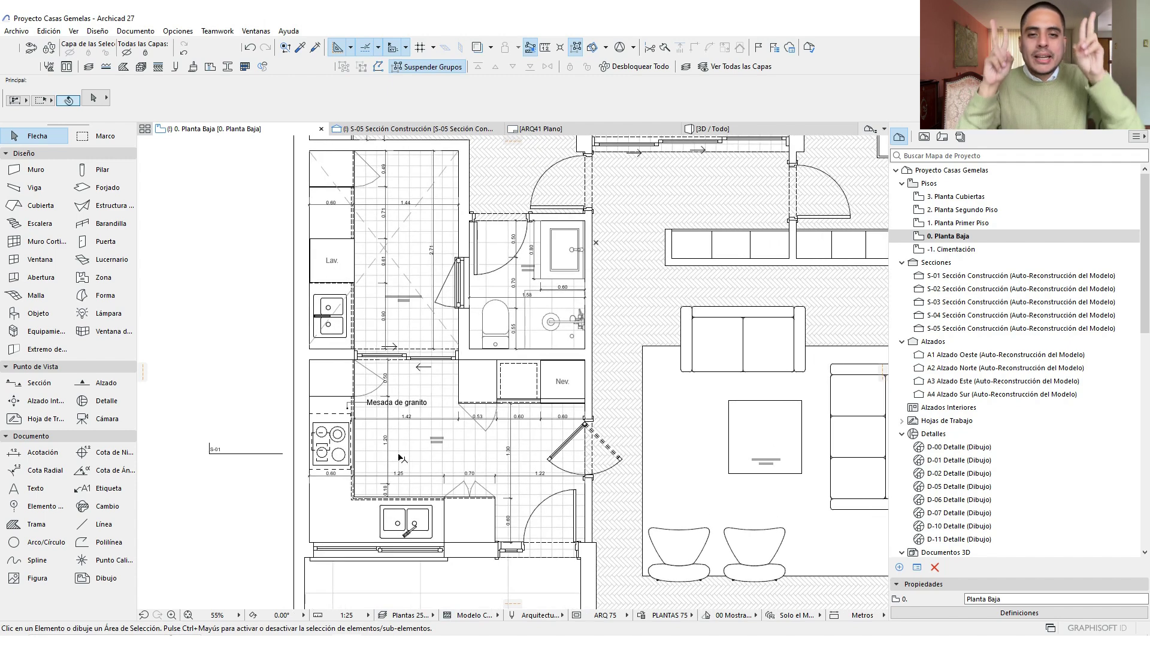
middle_click_drag(400, 456, 394, 459)
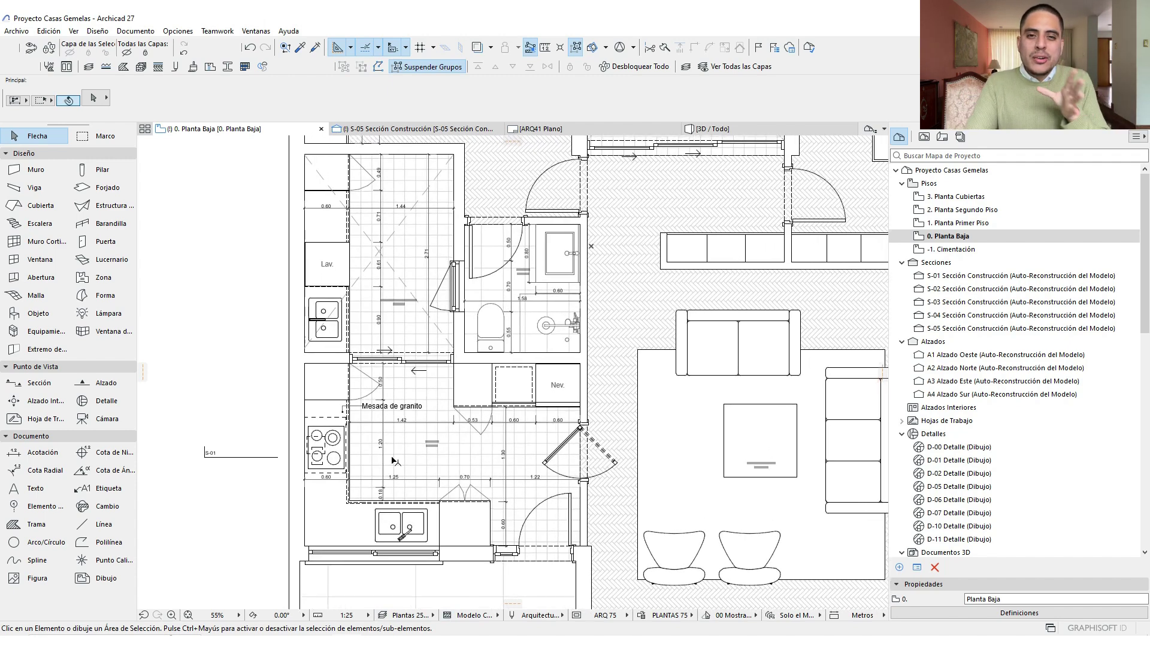
Set the text size of the "Mesada de granito" label to 1.5 mm
scroll(366, 509, "up", 3)
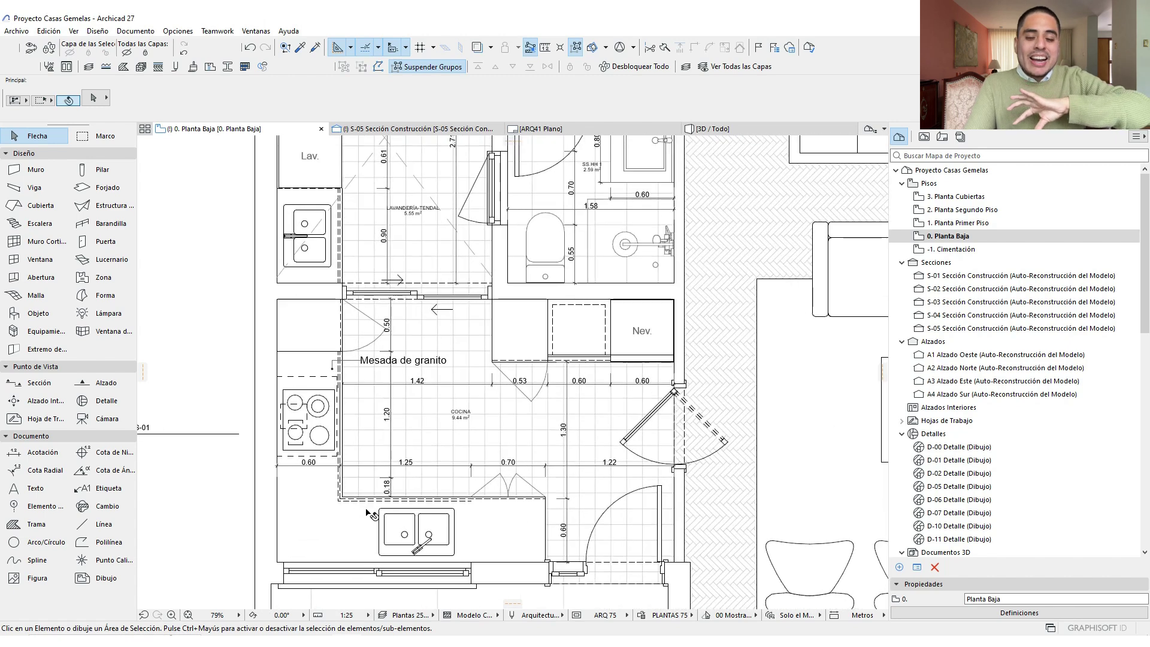
left_click(378, 358)
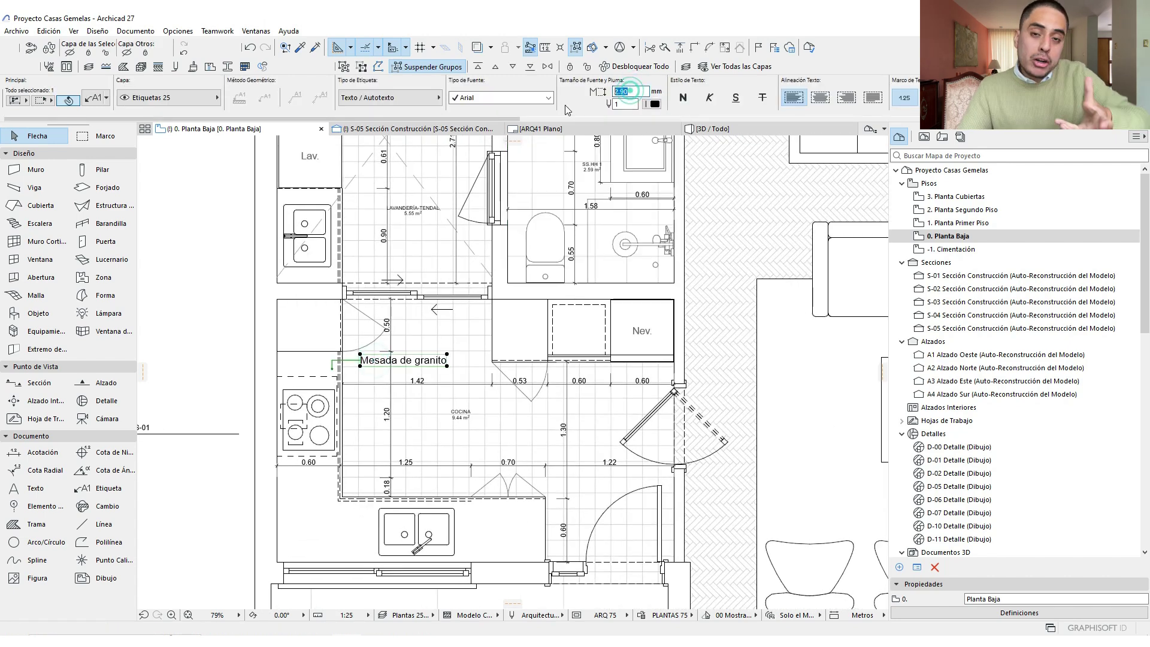
type("2")
key("Return")
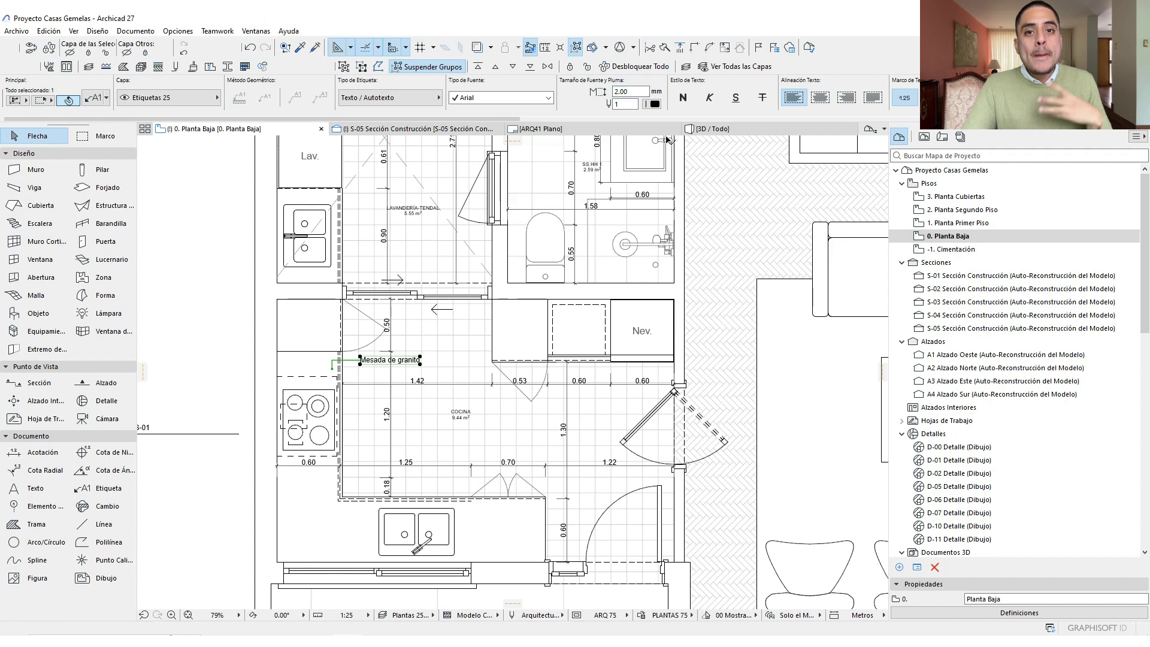
double_click(629, 91)
type("1.5")
key("Return")
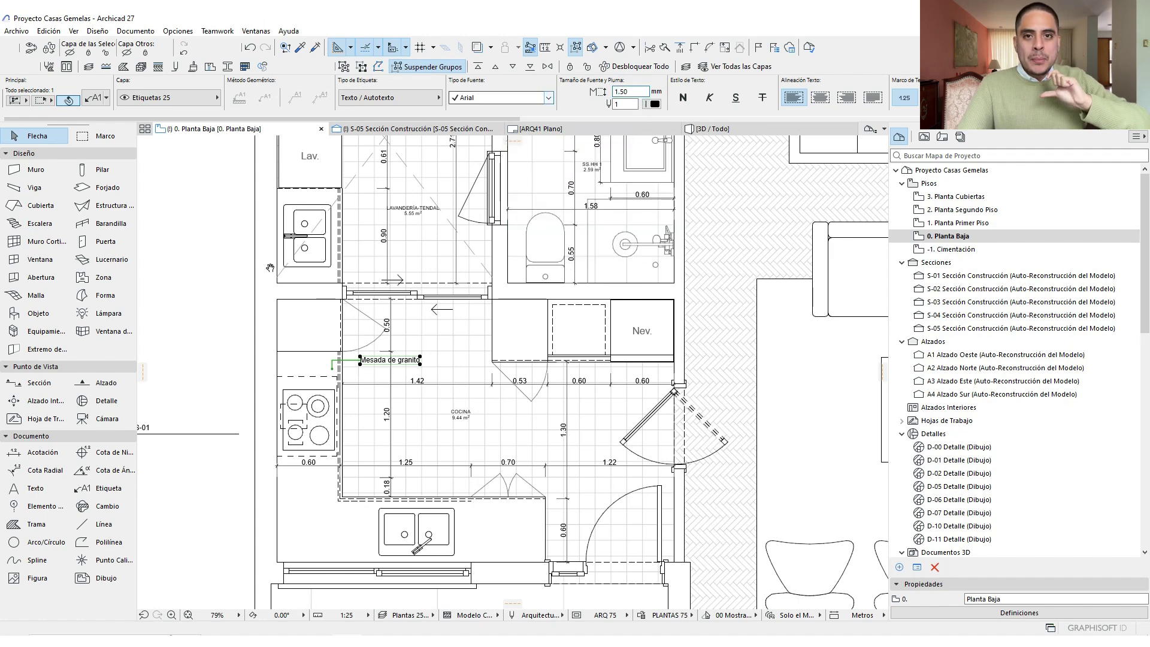
left_click(235, 278)
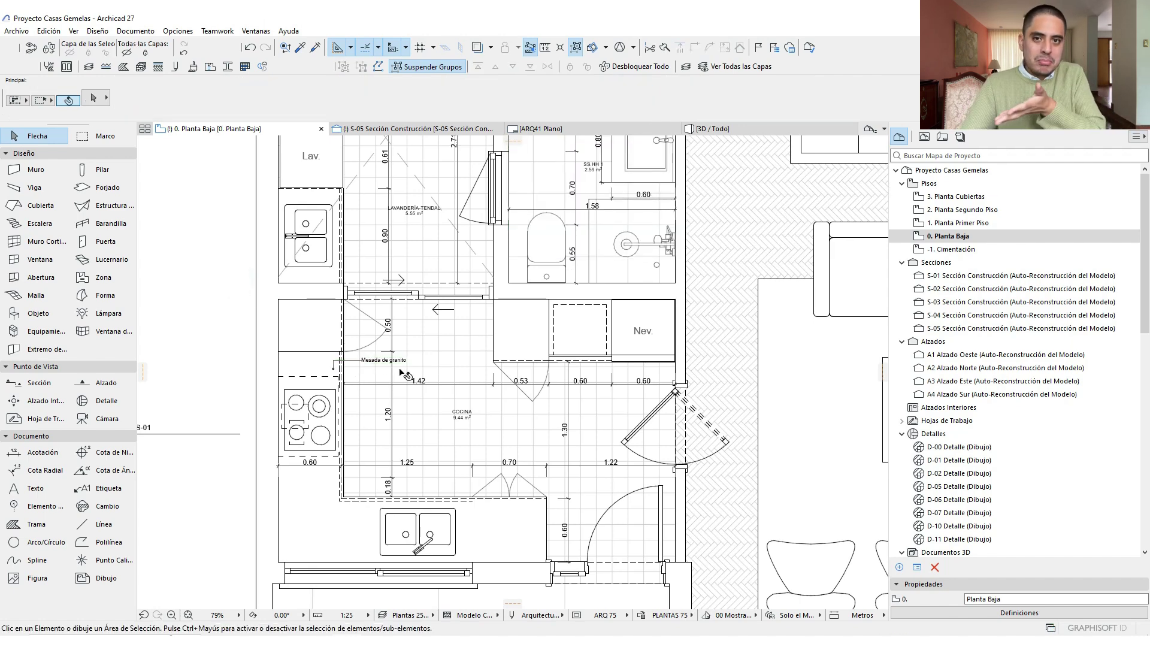
Dimension the depth of the kitchen cabinet beside the sliding door, reusing the existing Cotas 25 dimension settings
scroll(402, 379, "up", 4)
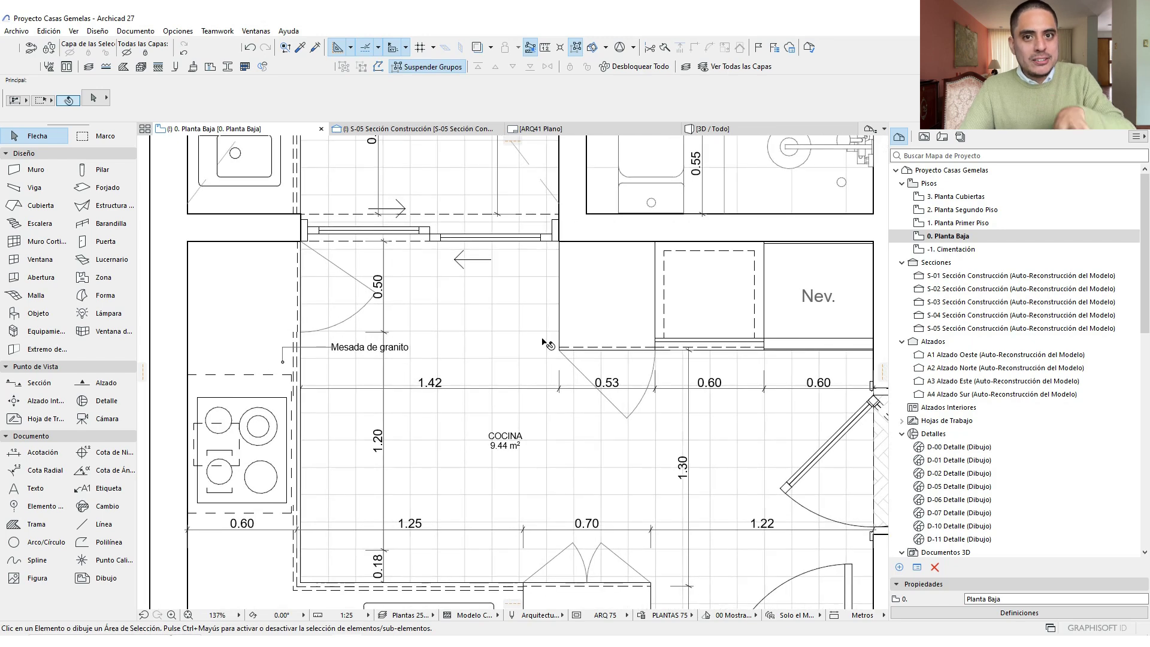
middle_click_drag(572, 385, 573, 387)
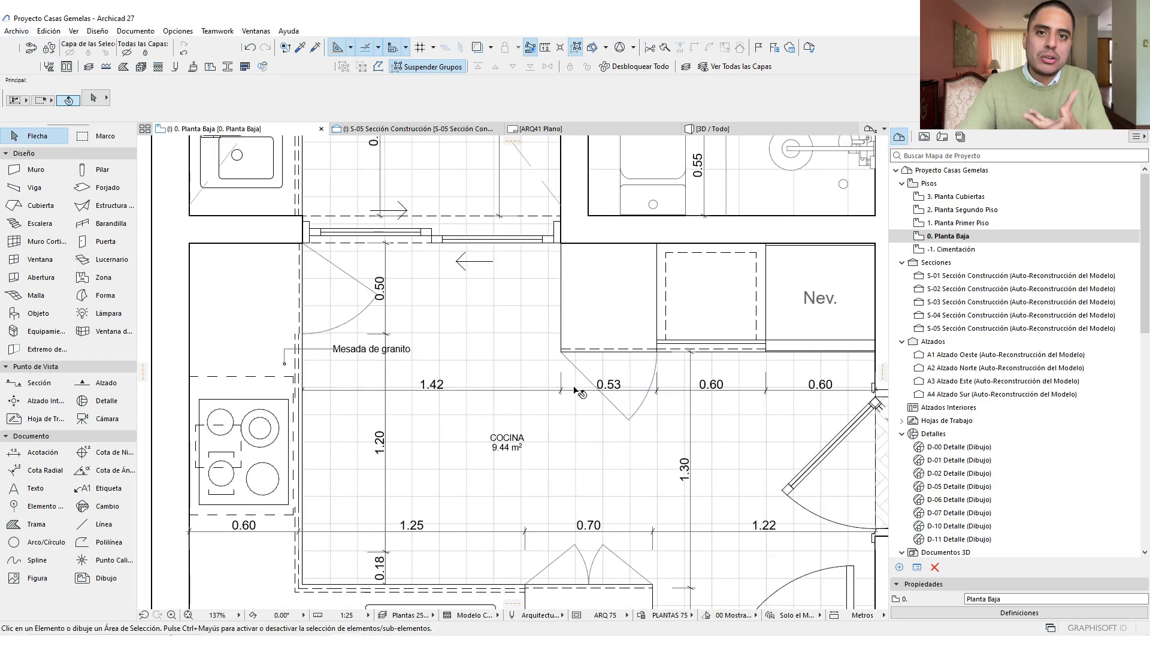
left_click(588, 388, "alt")
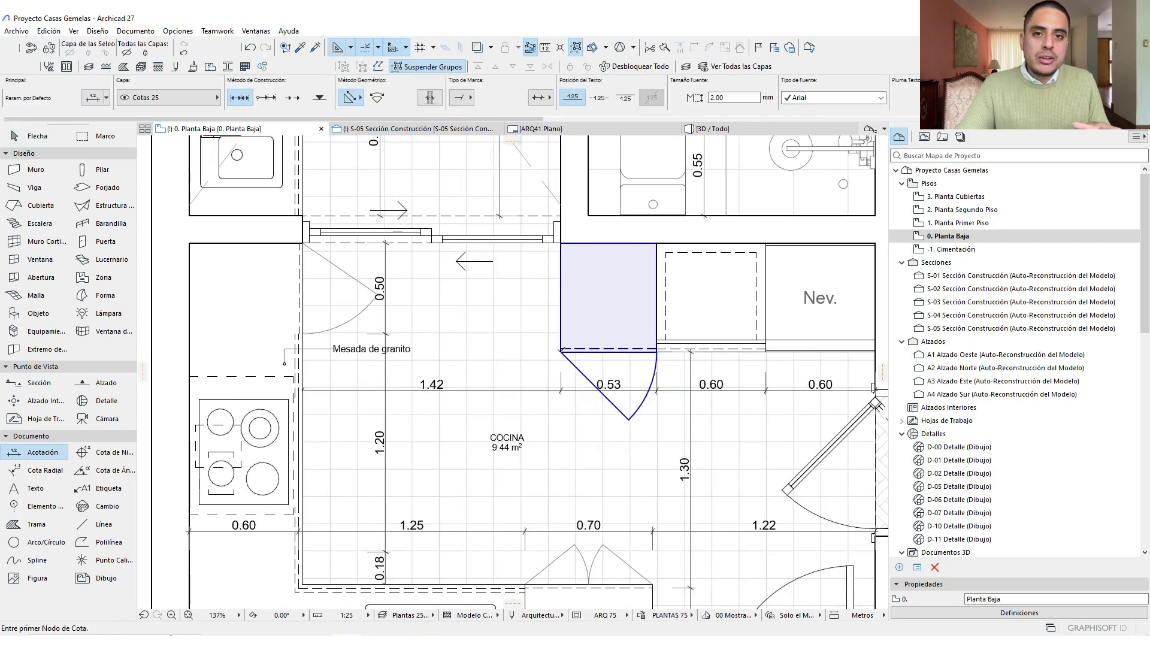
left_click(560, 351)
double_click(560, 244)
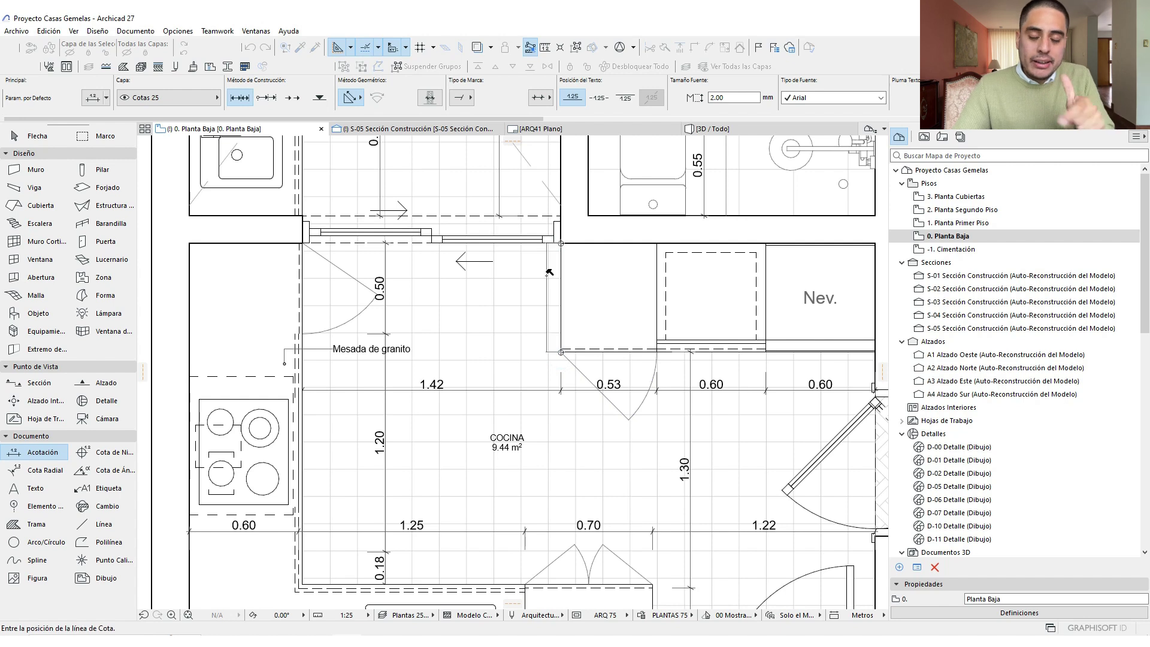
left_click(537, 289)
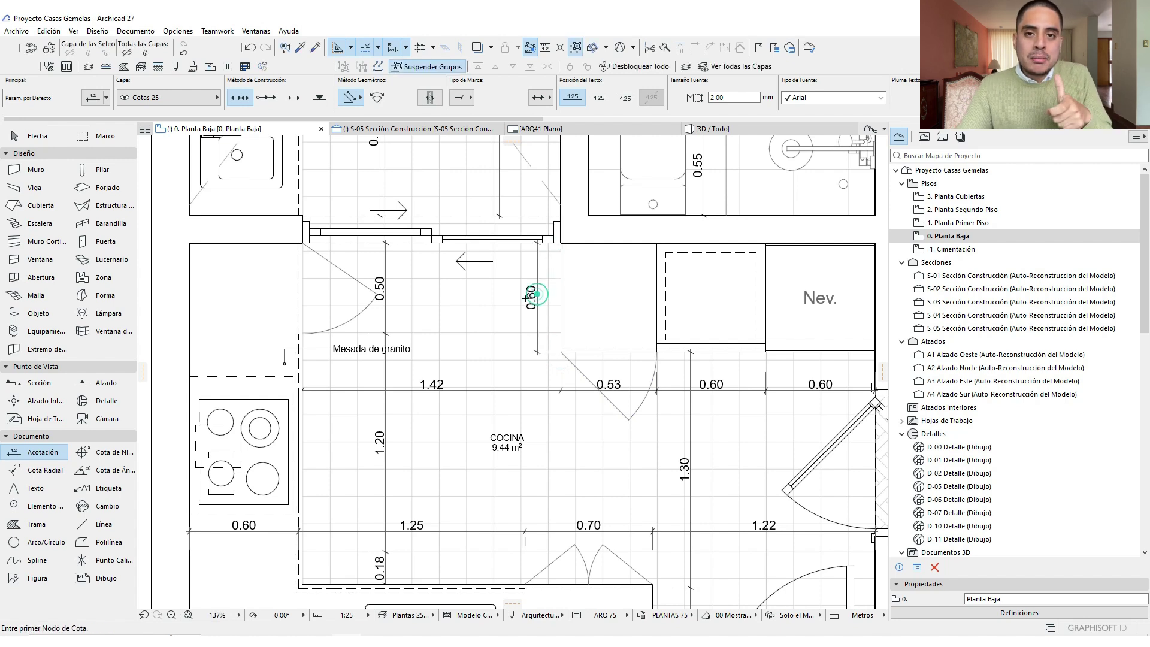
Add a label with the granite label's settings pointing at the newly dimensioned cabinet, and move its text into the kitchen's open floor area
left_click(283, 351, "alt")
left_click(568, 323)
key("Escape")
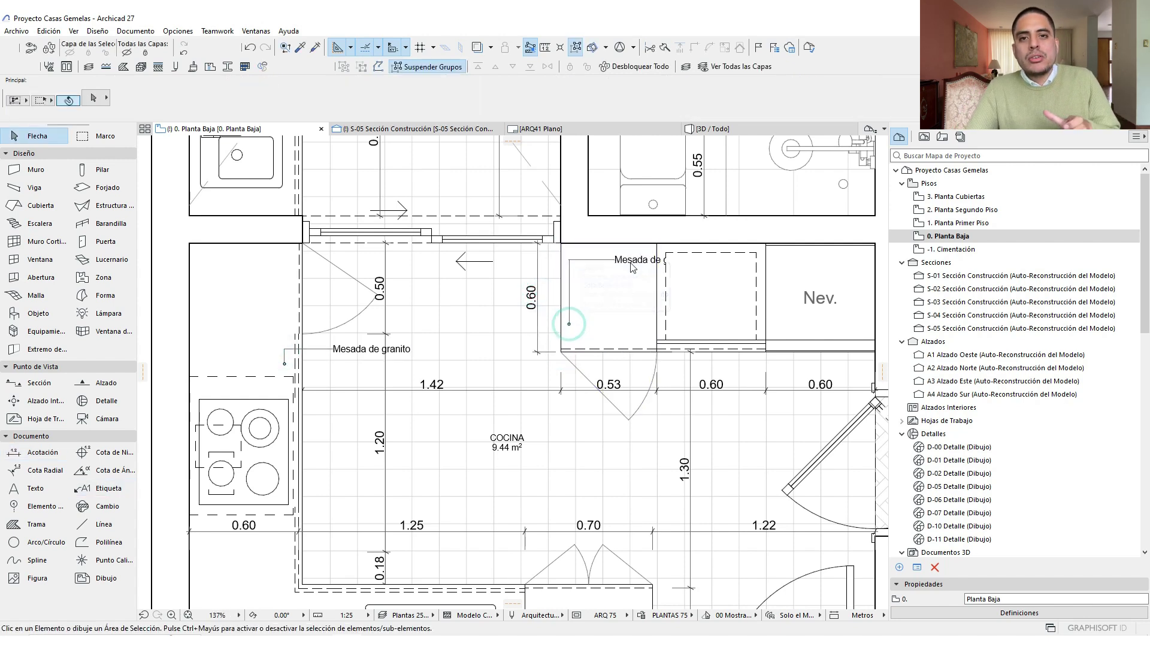
left_click(629, 262)
left_click_drag(629, 262, 455, 331)
Change the cabinet label's text to "Mueble de melamine" with "18 mm." on a second line, and align it to the right
double_click(477, 325)
type("Mueble")
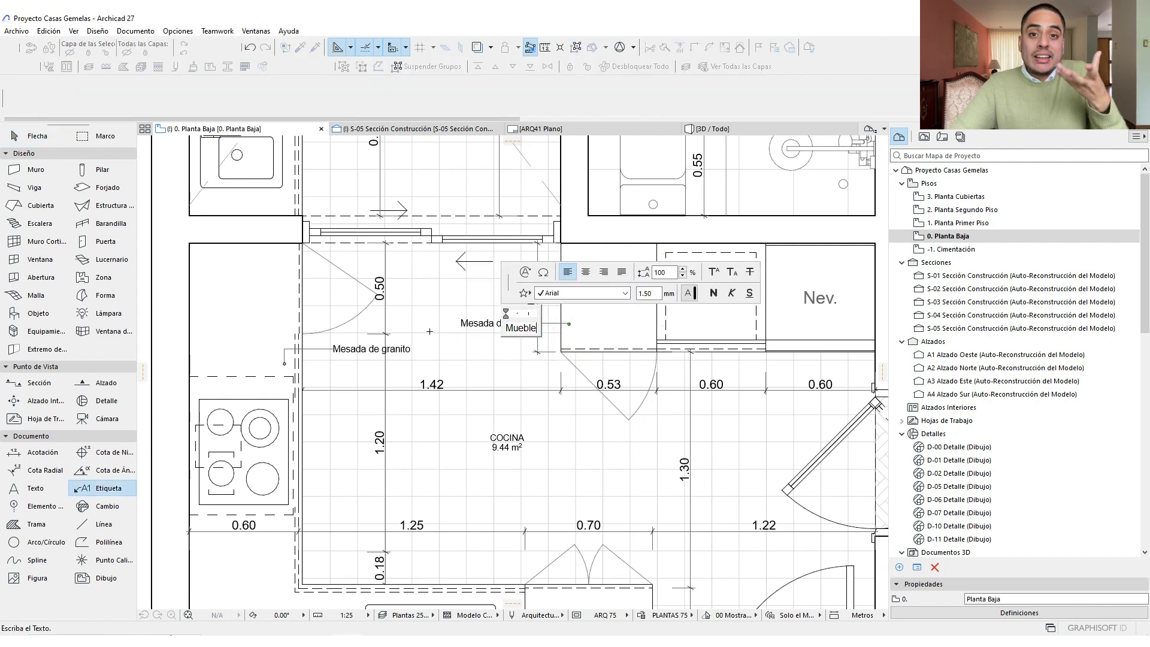
type(" de melamine")
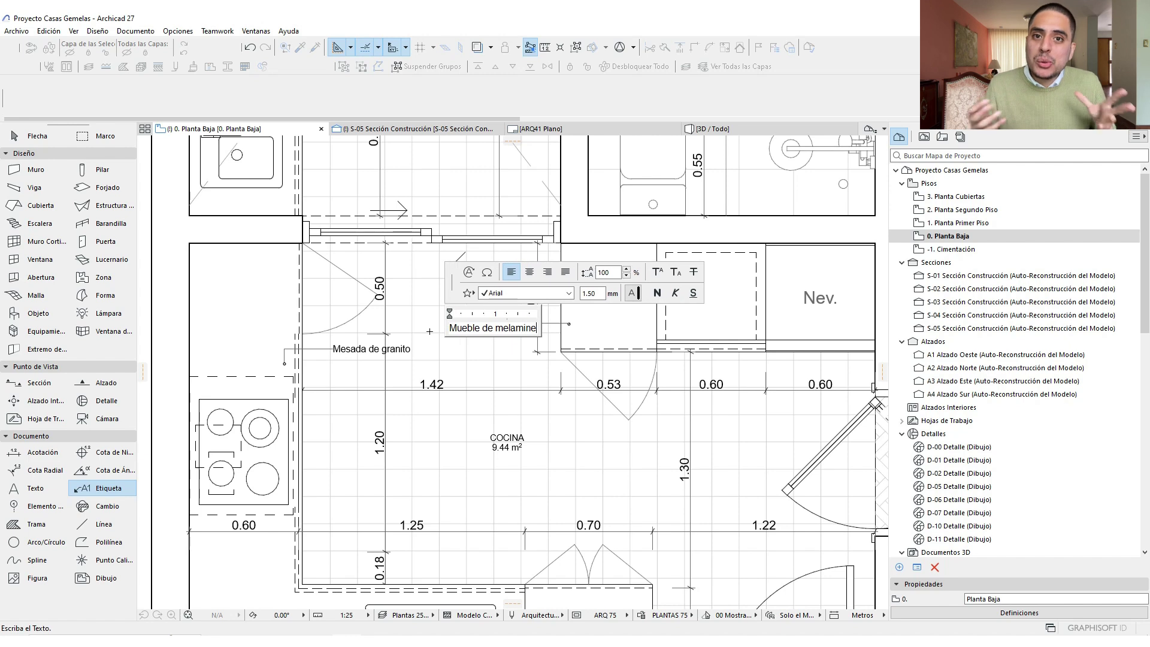
key("Return")
type("18")
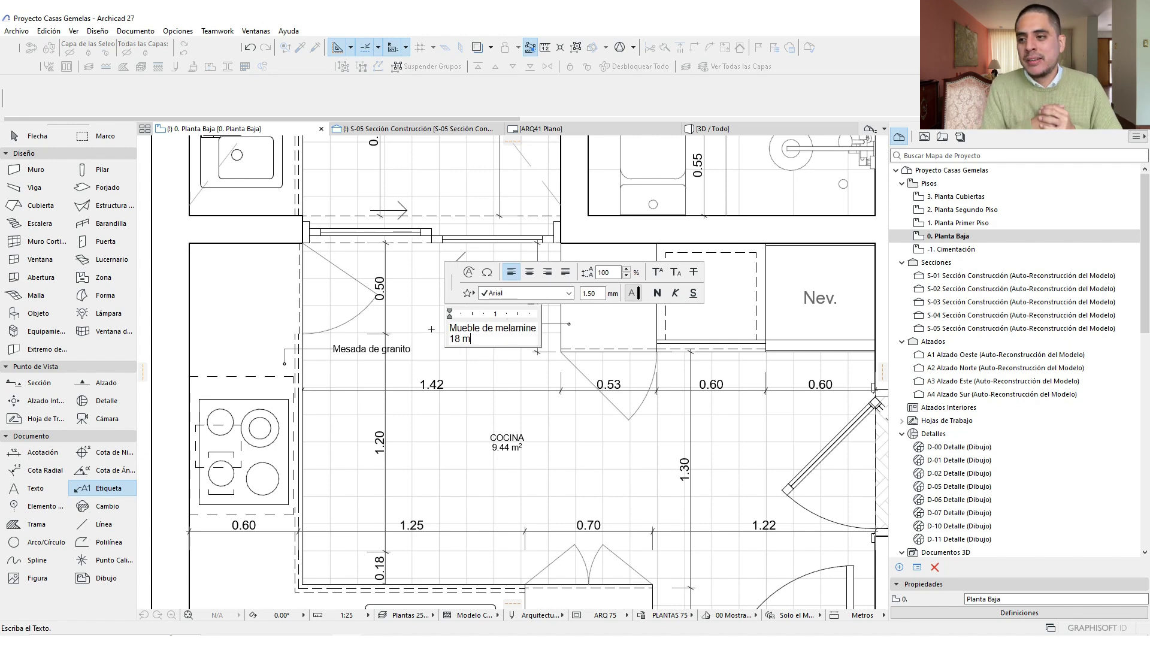
type(" mm.")
left_click(559, 416)
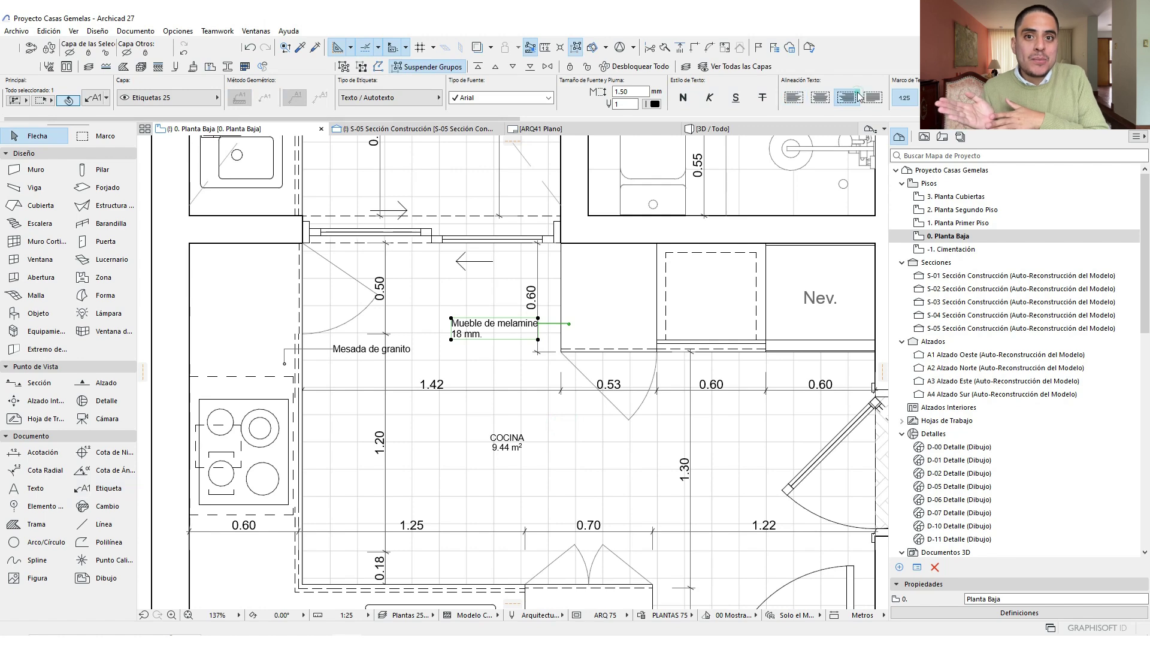
key("ctrl+a")
scroll(533, 371, "down", 4)
left_click(331, 372)
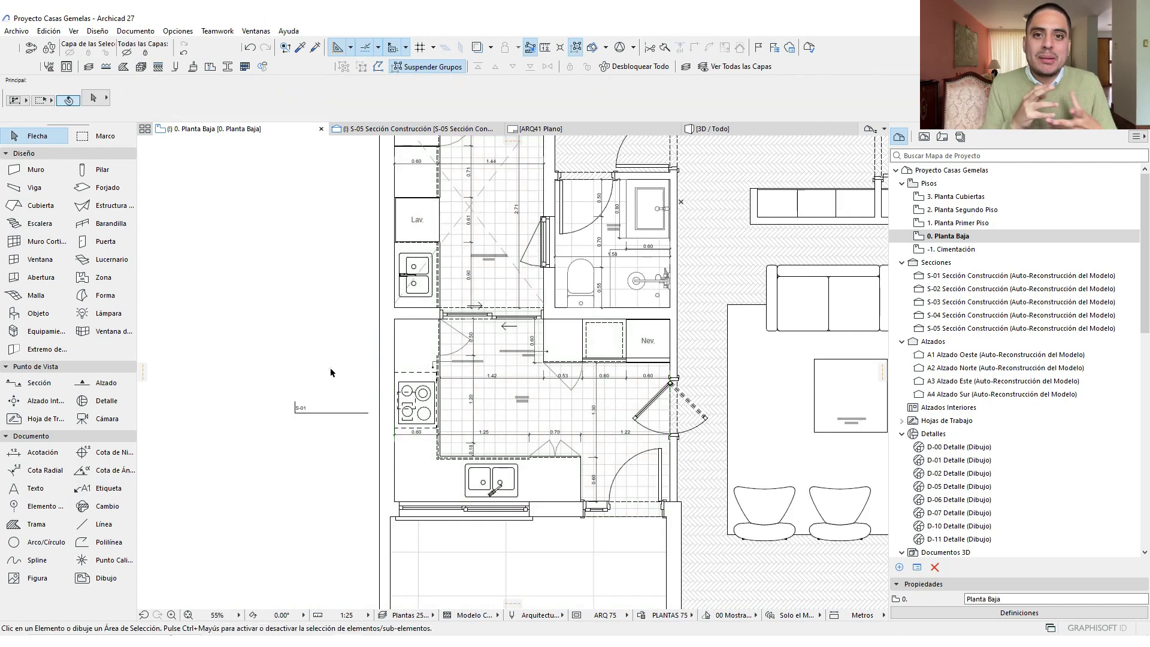
Switch the ground floor plan to the Plantas 100 layer combination
scroll(331, 372, "up", 2)
left_click(423, 615)
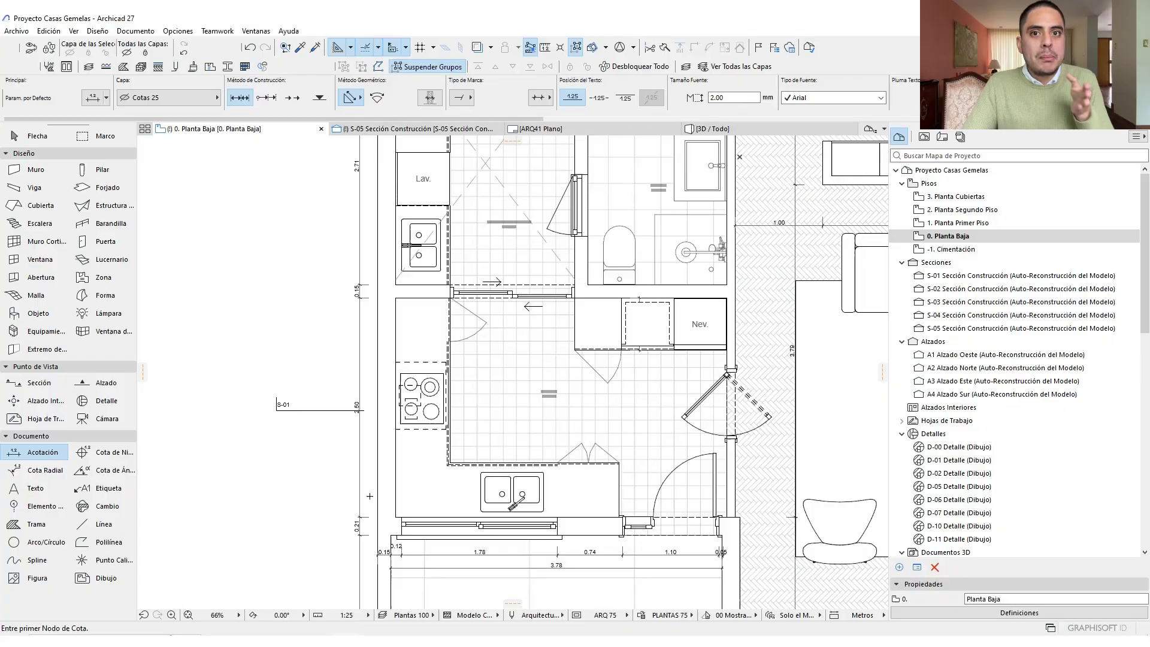
scroll(369, 496, "down", 5)
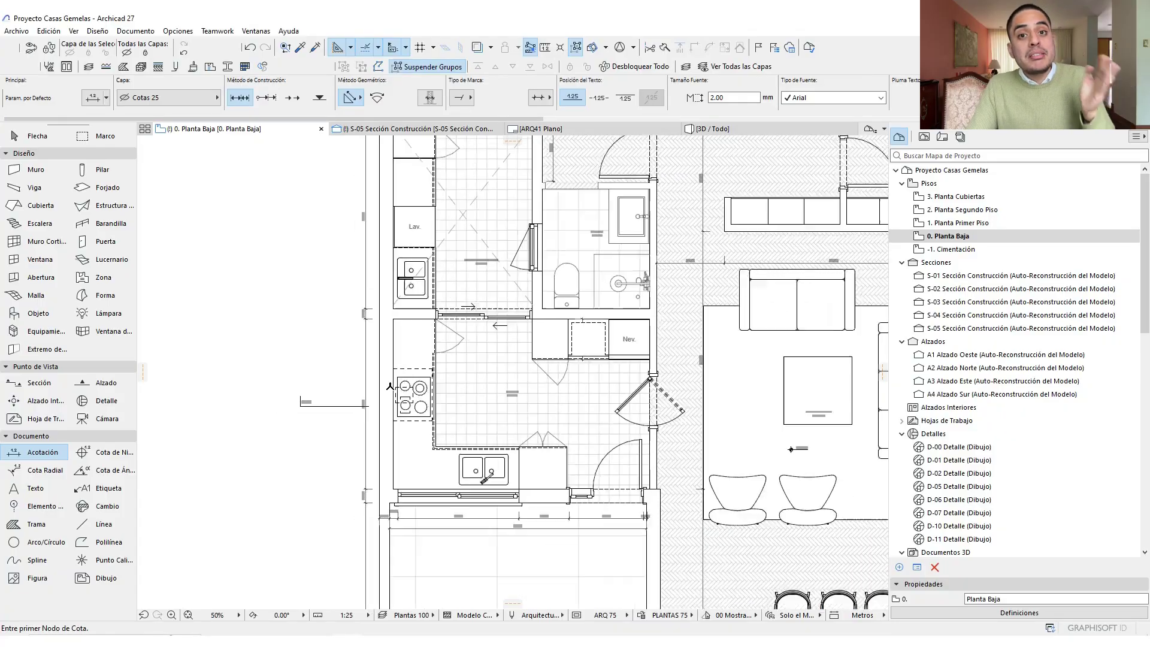
middle_click_drag(411, 422, 407, 438)
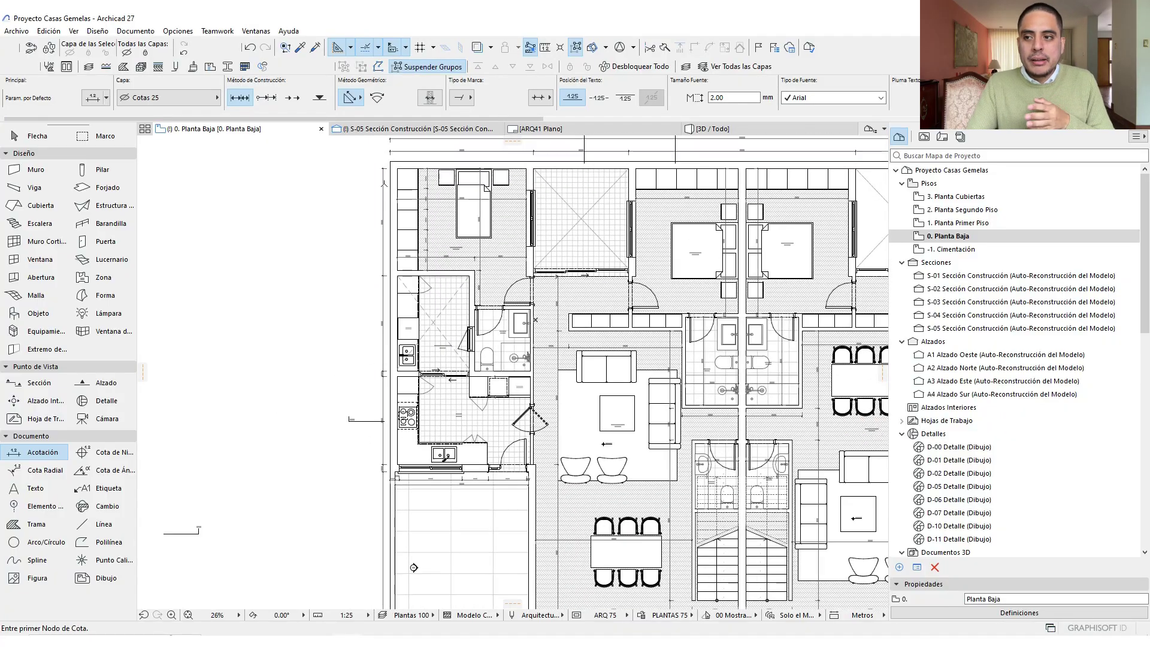
Examine the ground floor's 1:100 dimensions and select the vertical dimension chain outside the kitchen's stove wall to check its layer
scroll(392, 191, "up", 5)
scroll(429, 209, "down", 4)
middle_click_drag(452, 274, 434, 194)
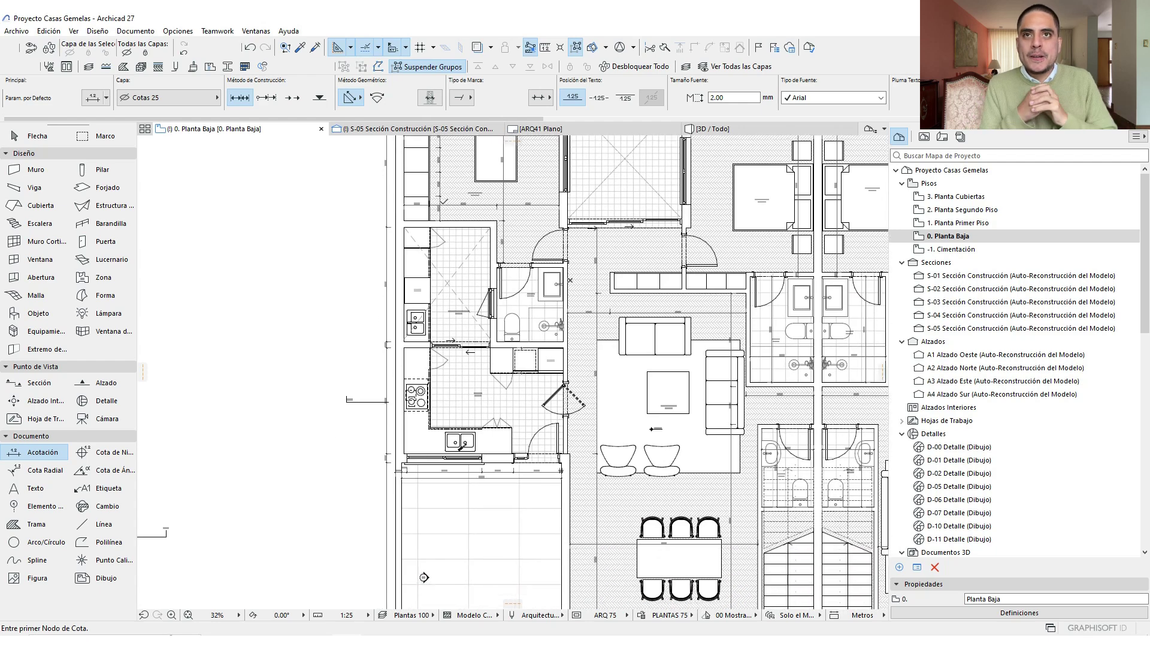
scroll(437, 210, "up", 1)
middle_click_drag(430, 466, 378, 402)
key("Escape")
scroll(395, 369, "down", 4)
scroll(378, 366, "up", 2)
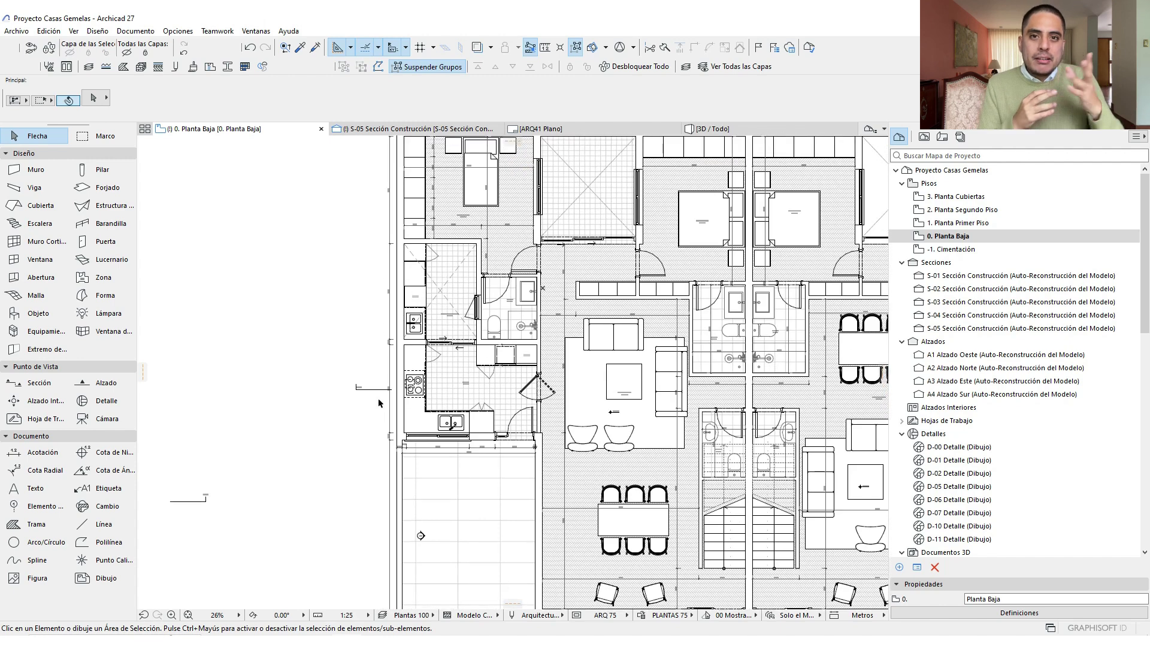
scroll(379, 402, "up", 3)
left_click(399, 344)
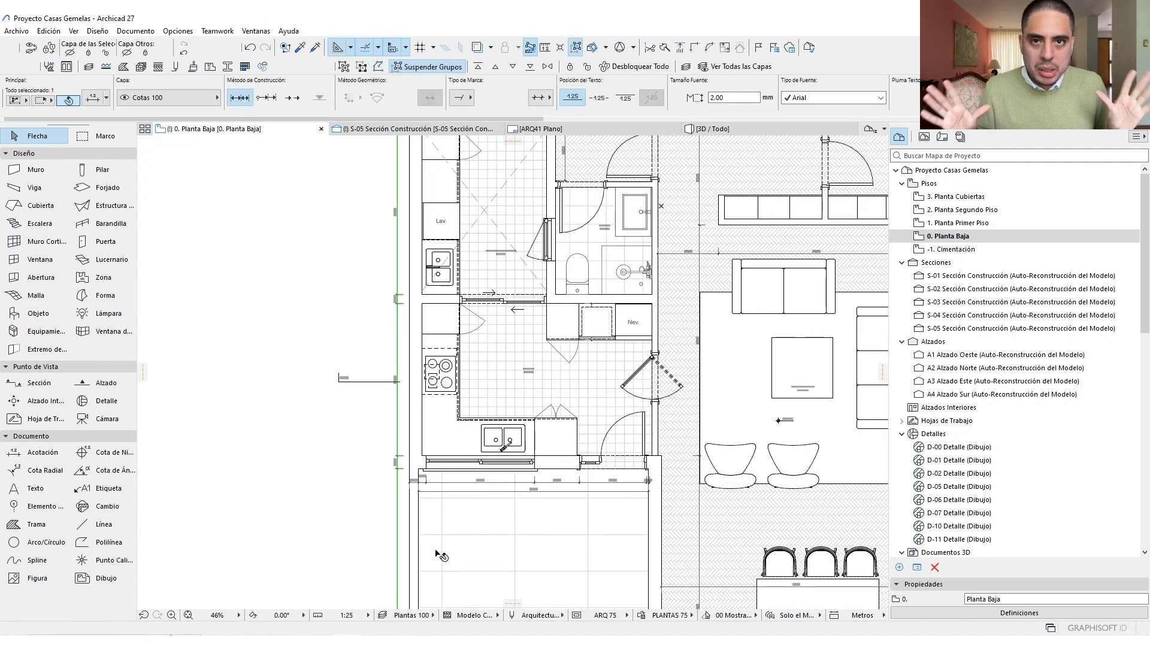
Compare the ground floor plan under the Plantas 25 and Plantas 100 layer combinations, finishing on Plantas 25
left_click(376, 467)
scroll(487, 485, "up", 1)
left_click(428, 616)
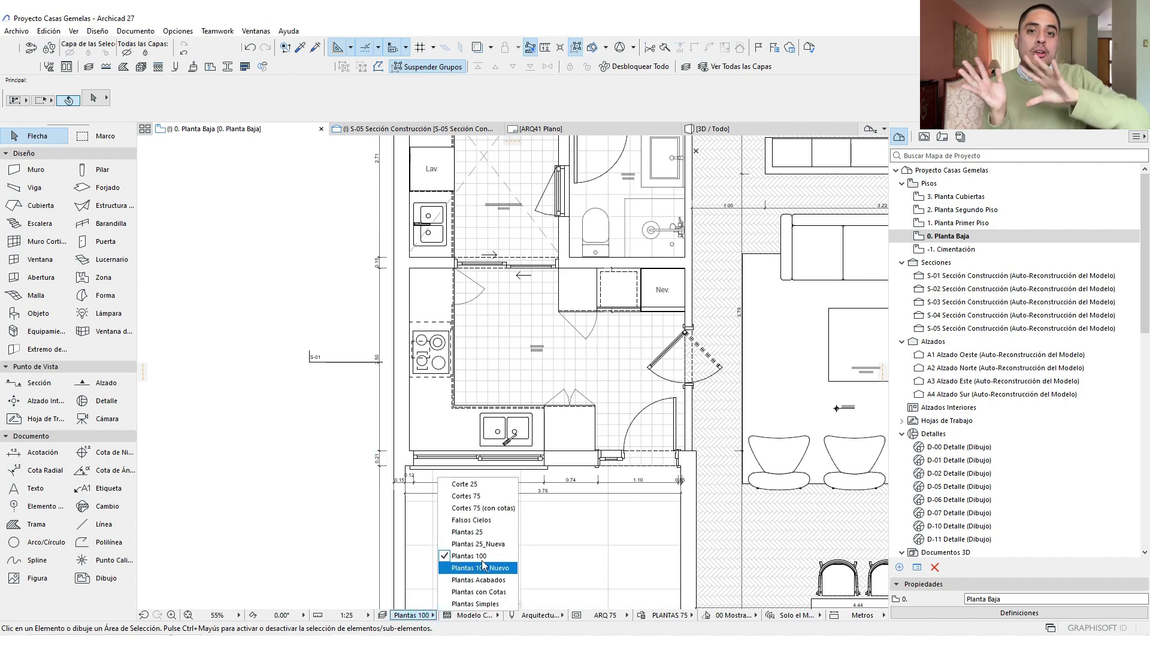
left_click(467, 532)
left_click(422, 615)
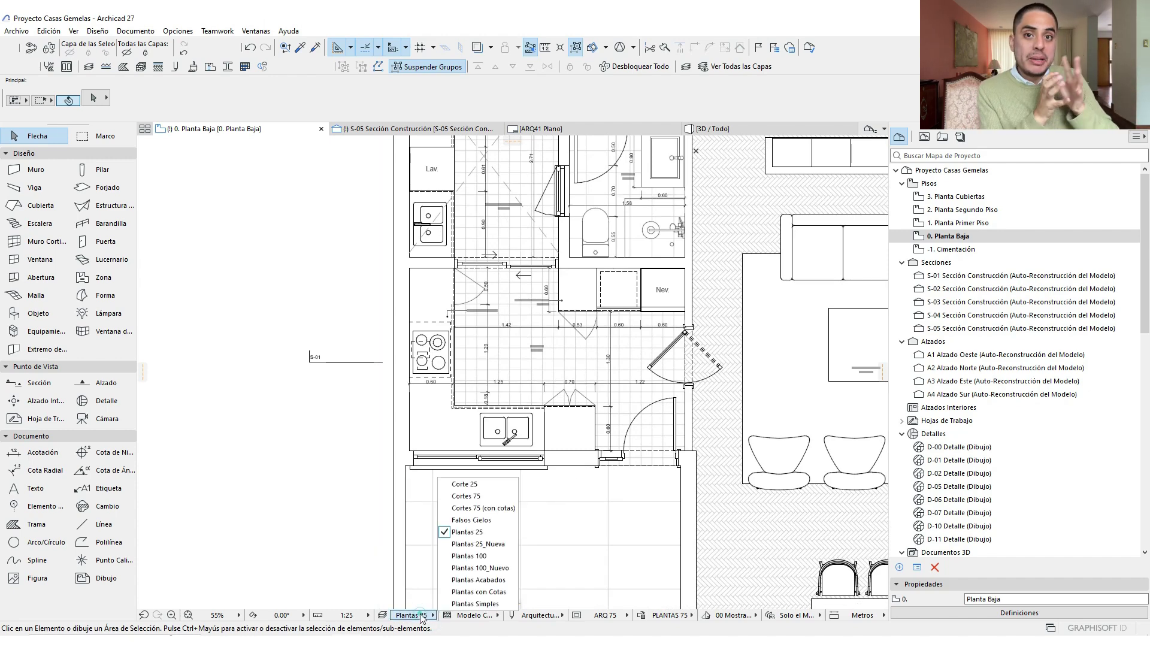
left_click(458, 556)
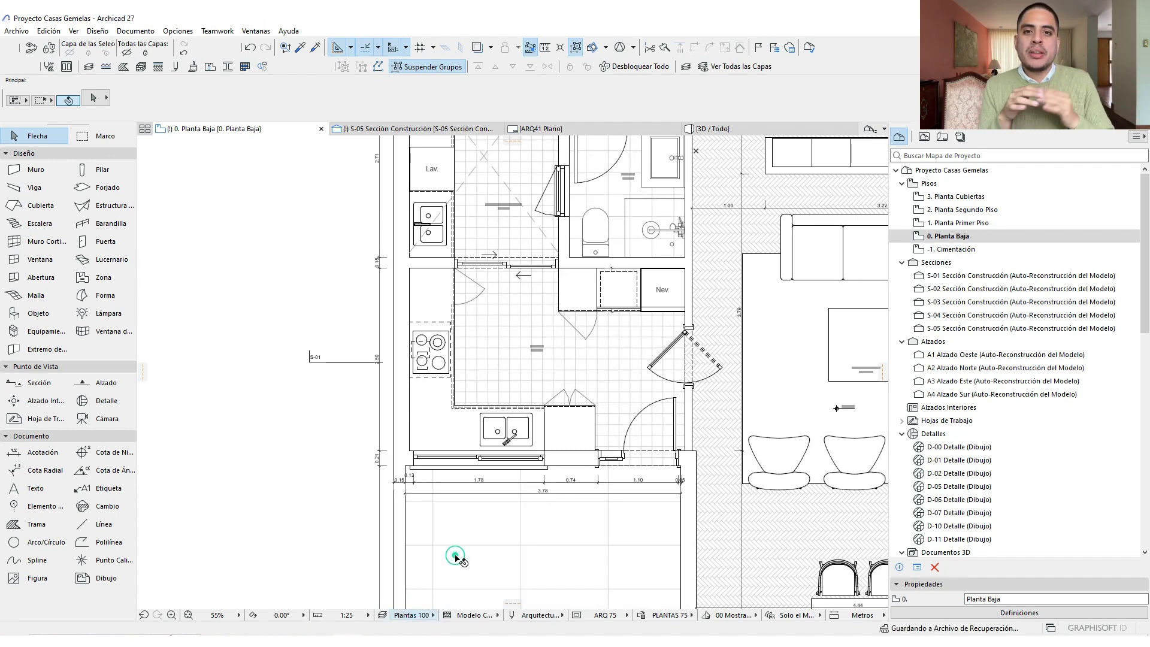
left_click(412, 616)
left_click(467, 533)
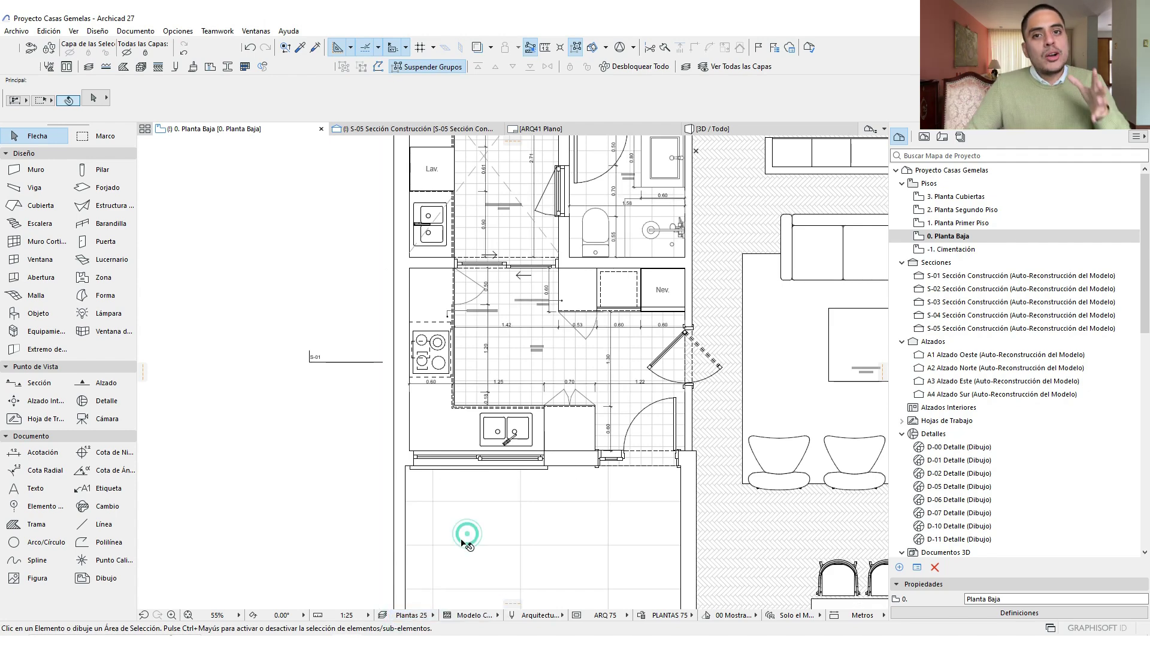
Place a rectangular interior elevation around the kitchen between its opposite outer corners, with the elevation lines offset inward from the walls
scroll(525, 412, "up", 4)
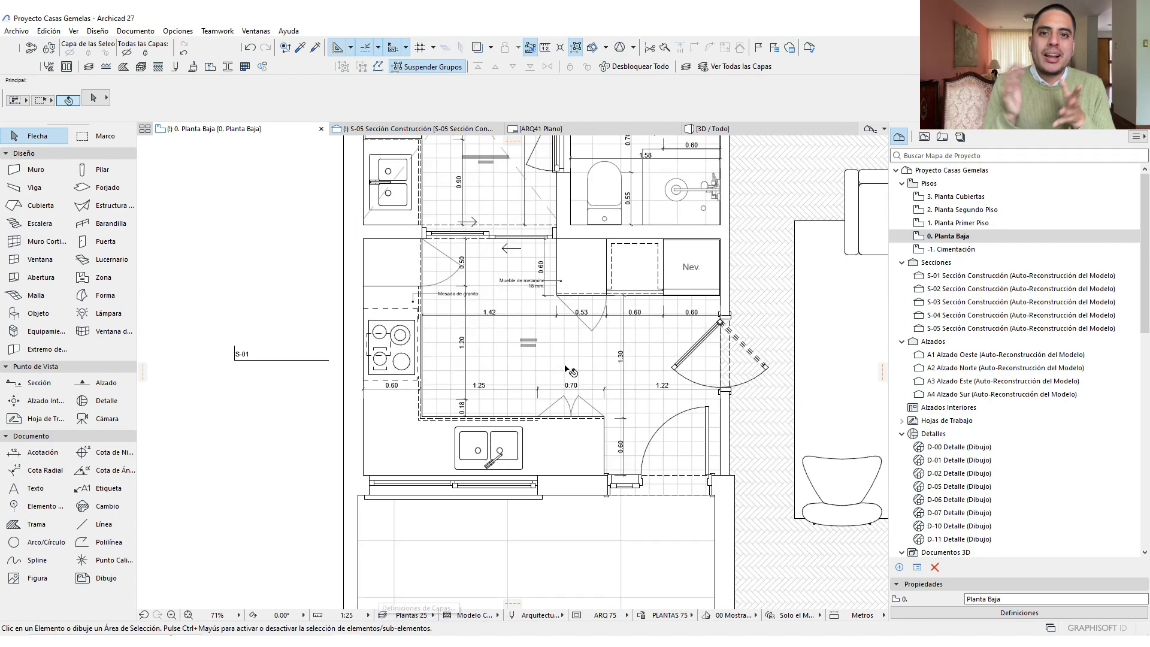
middle_click_drag(526, 412, 470, 436)
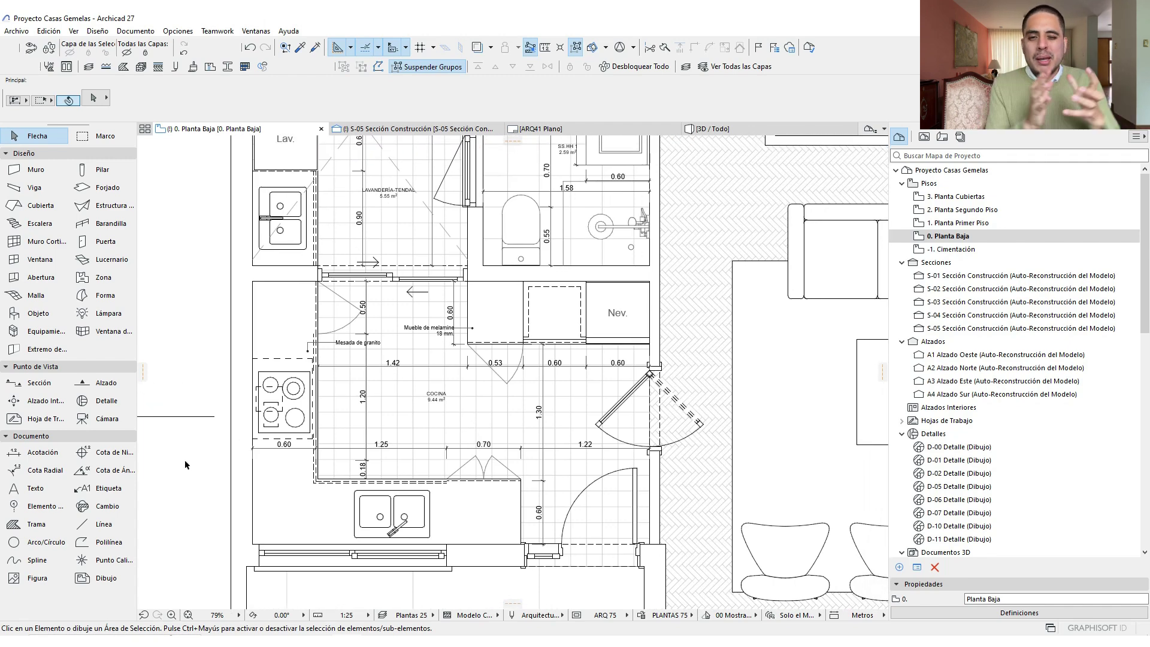
left_click(42, 401)
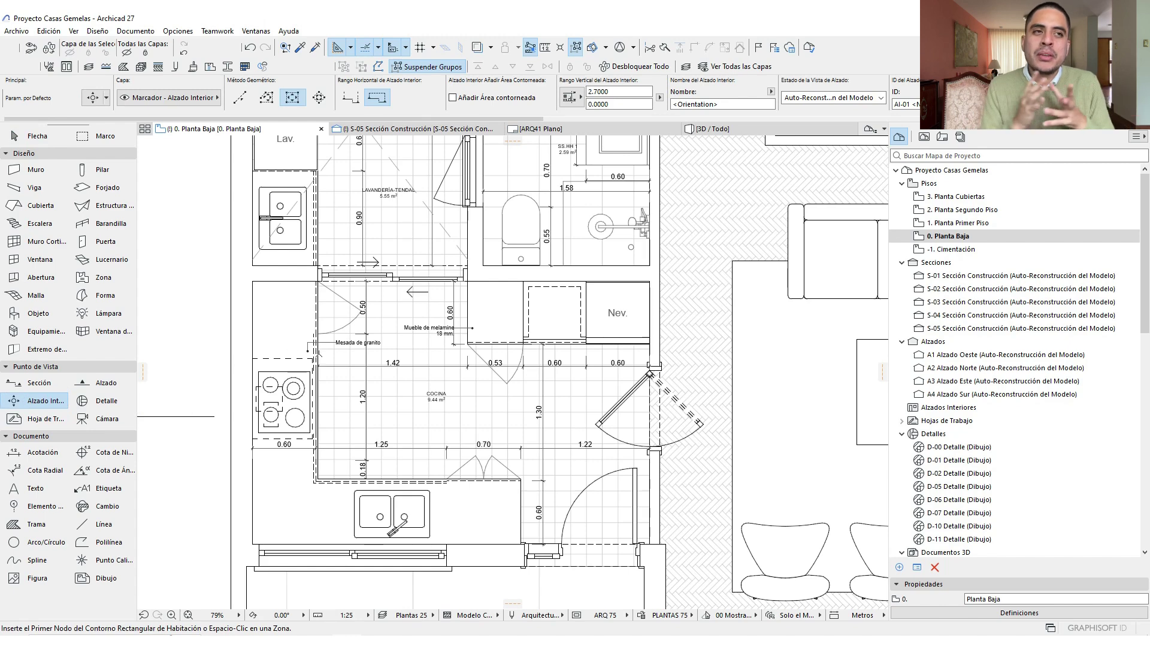
left_click(252, 544)
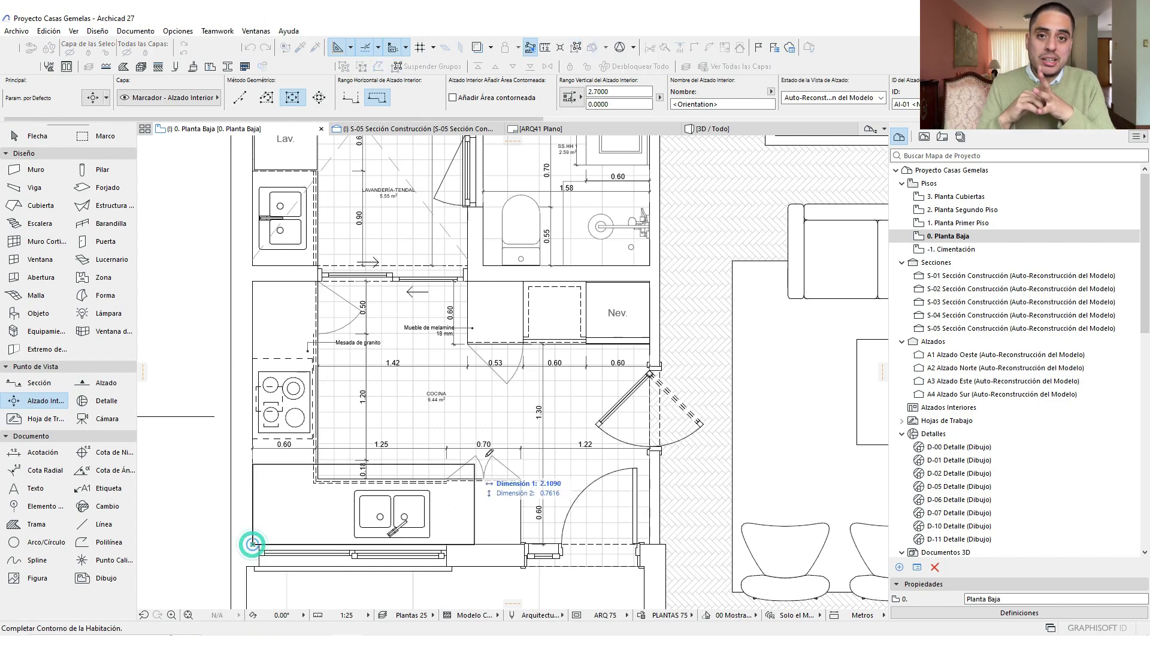
left_click(655, 277)
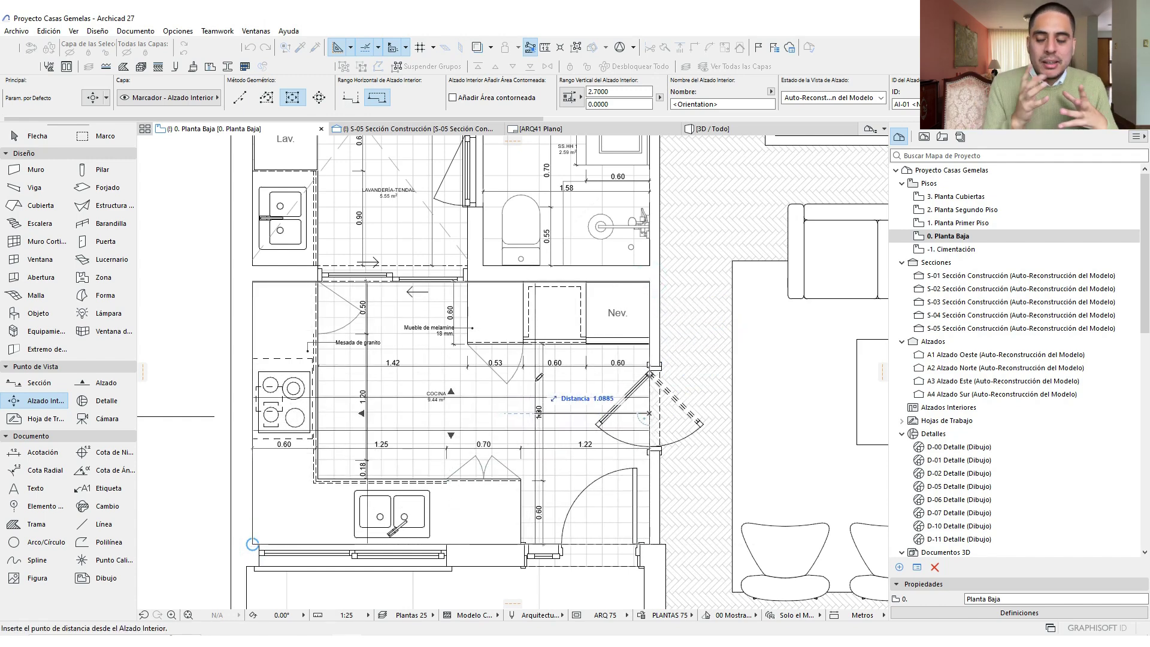
left_click(539, 377)
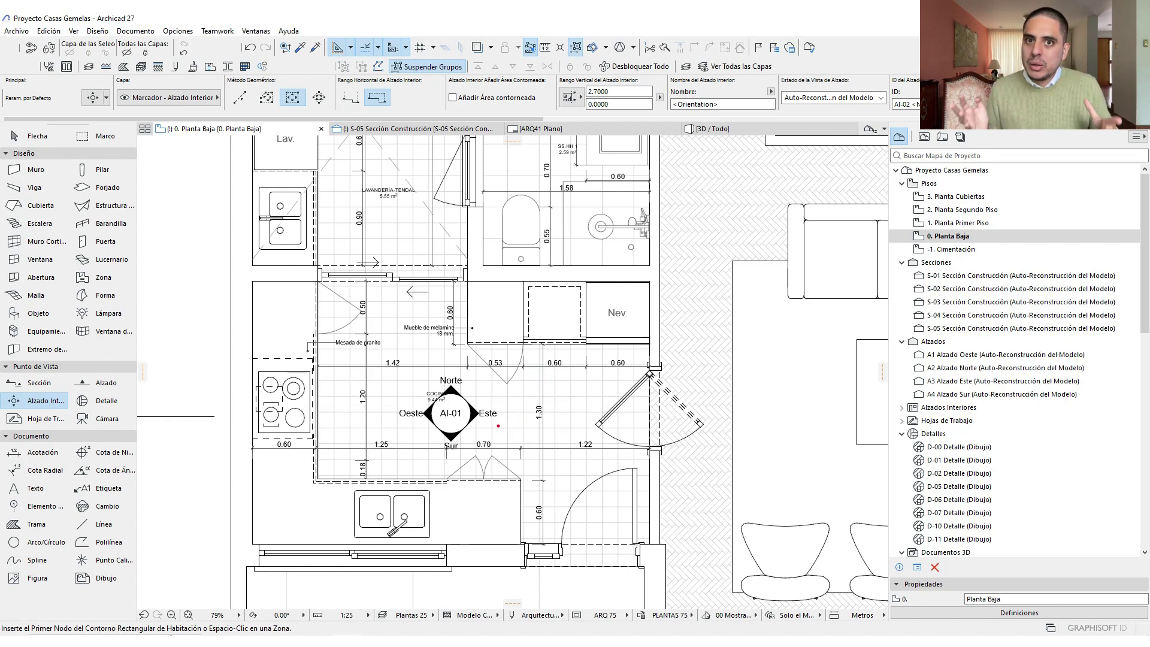
left_click_drag(498, 425, 542, 374)
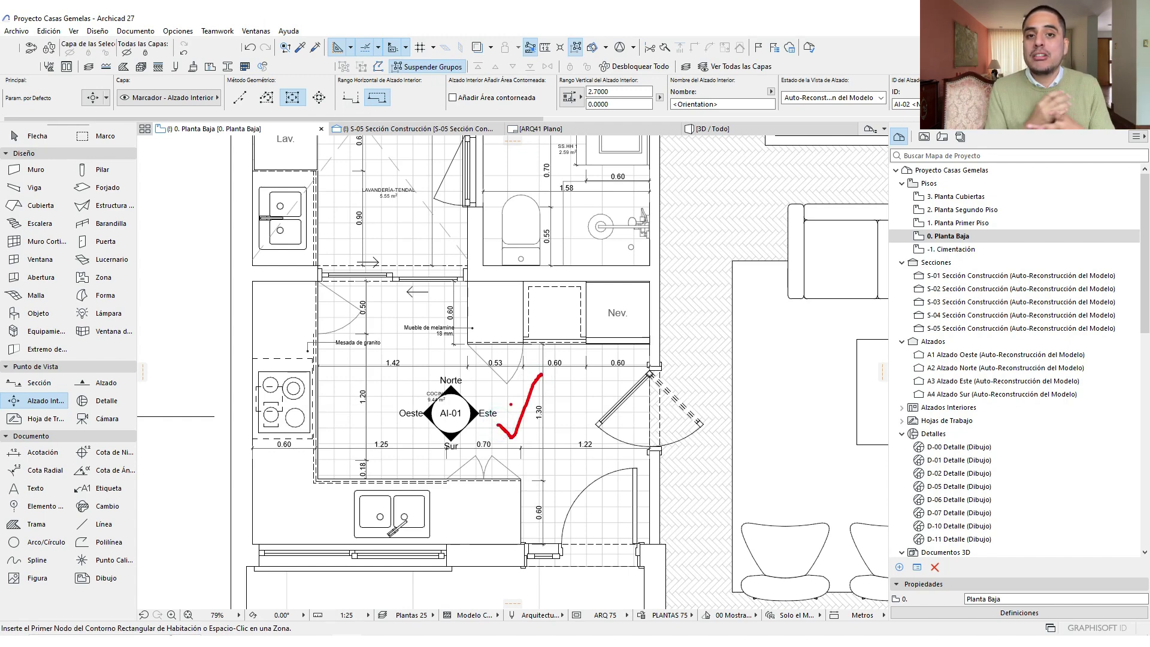
key("Escape")
Set the ground floor plan's scale to 1:100 and switch it to the Plantas 100 layer combination
left_click(412, 613)
left_click(337, 617)
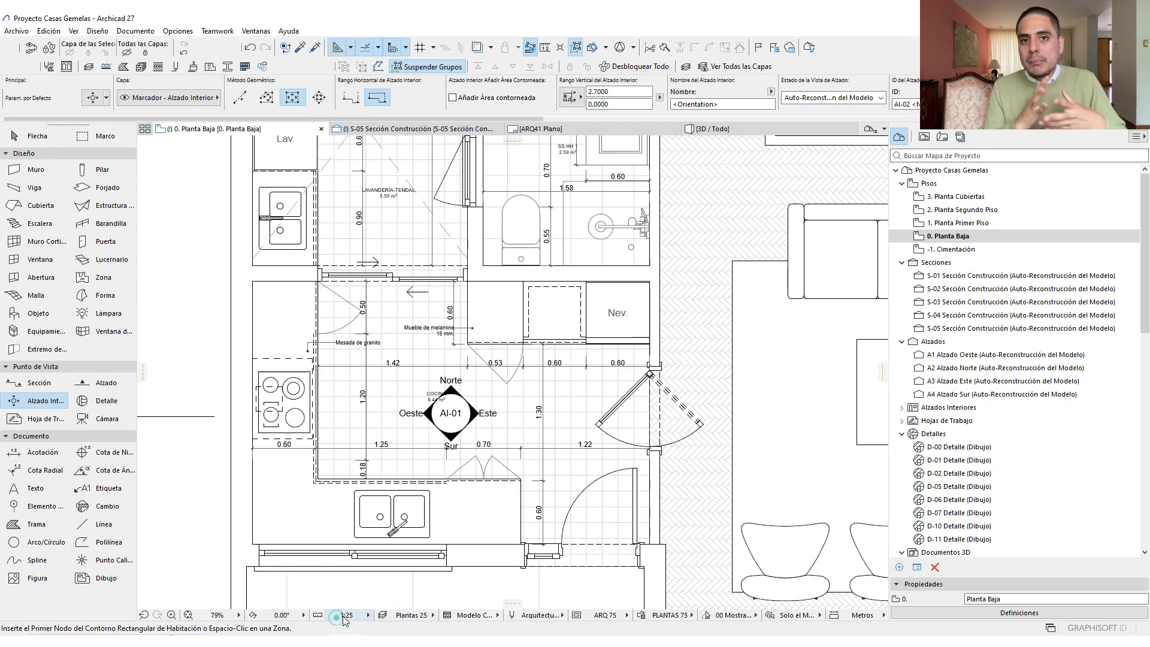
left_click(401, 543)
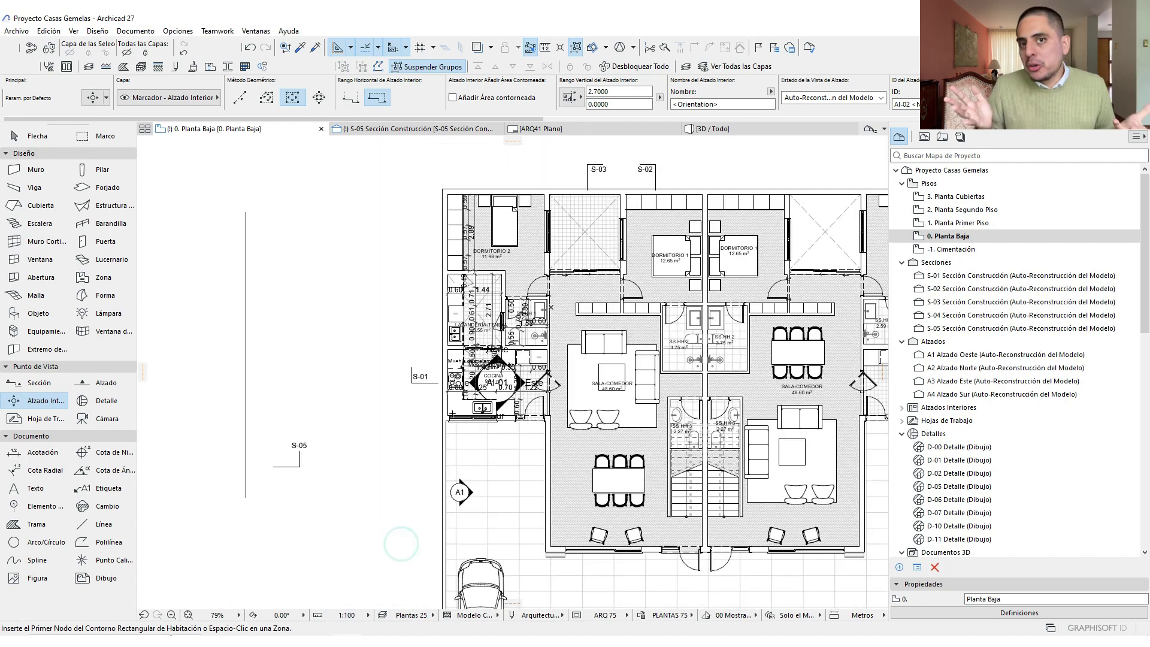
scroll(507, 386, "up", 4)
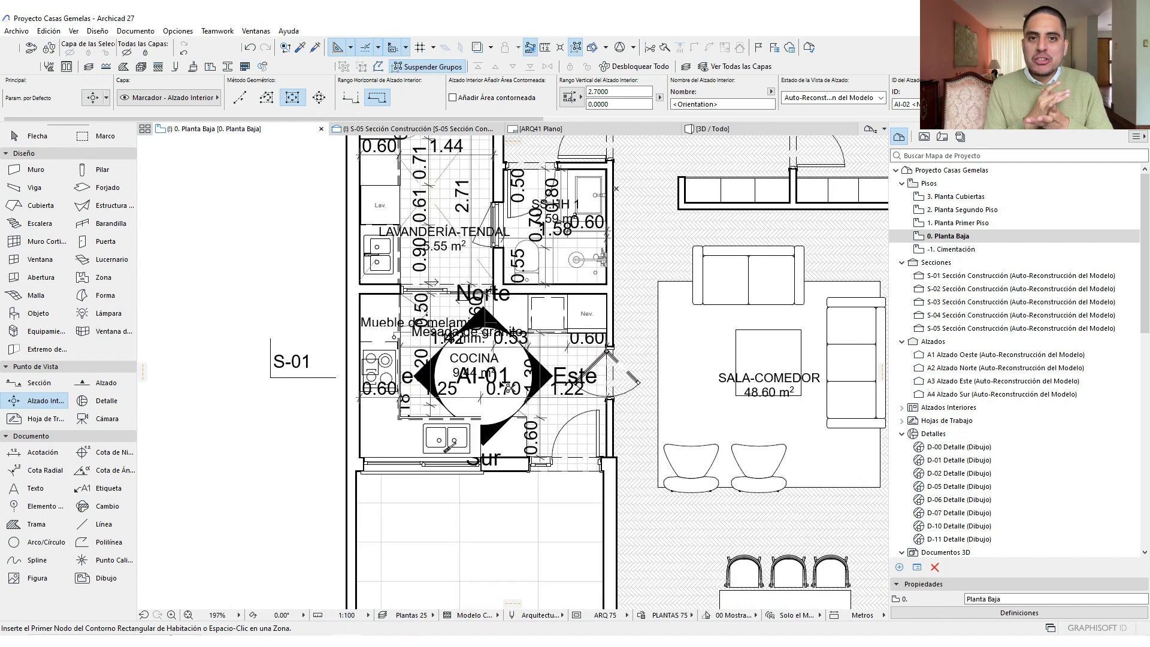
mouse_move(451, 338)
left_mouse_down()
mouse_move(520, 417)
mouse_move(510, 328)
left_mouse_up()
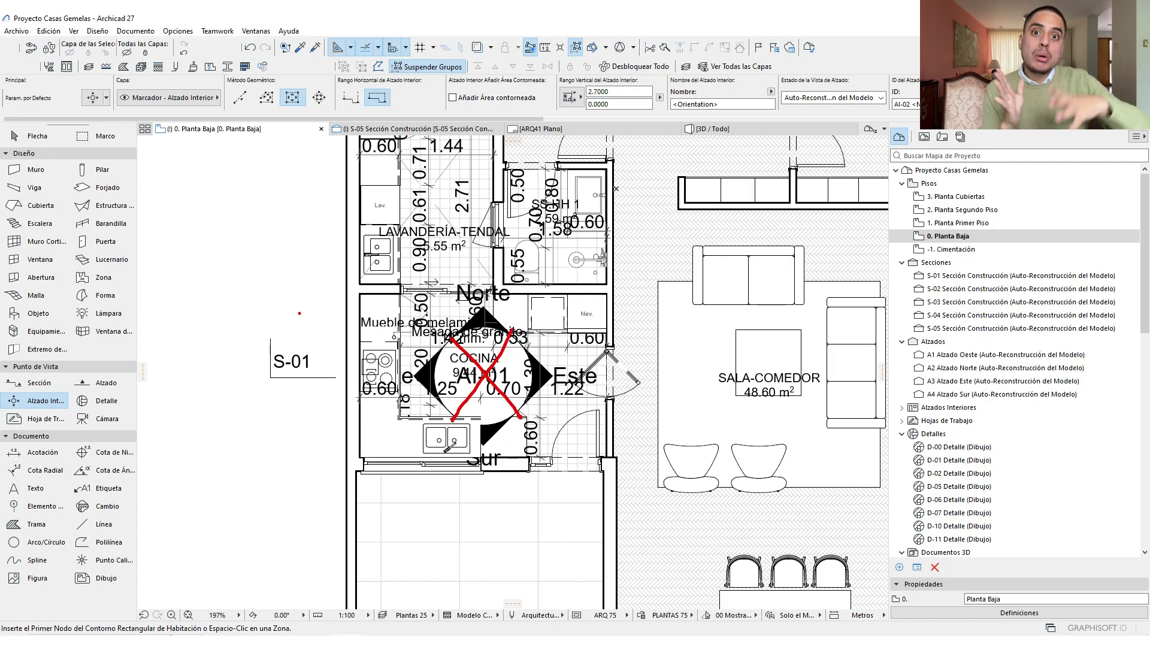
key("Escape")
left_click(412, 614)
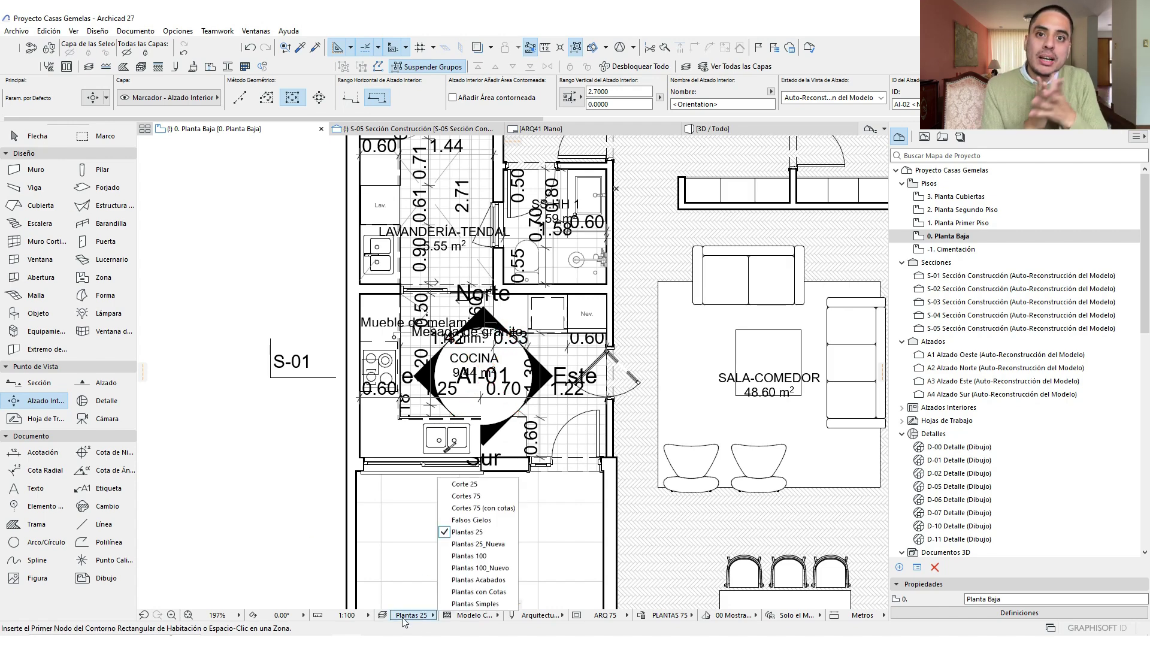
left_click(481, 556)
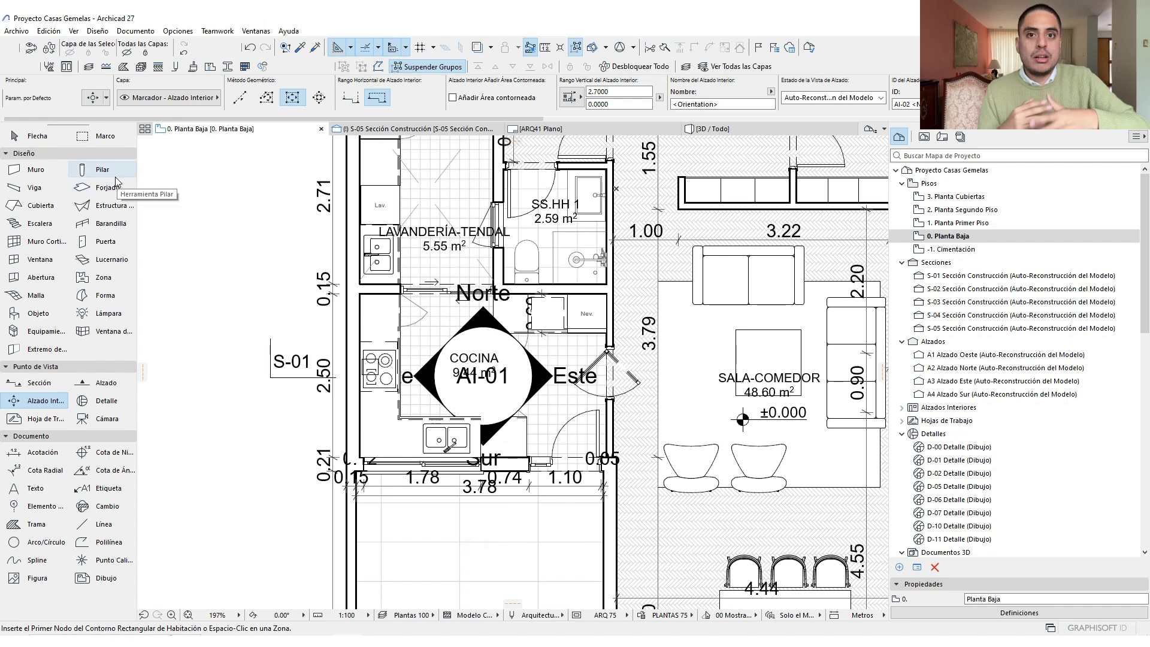
left_click(36, 136)
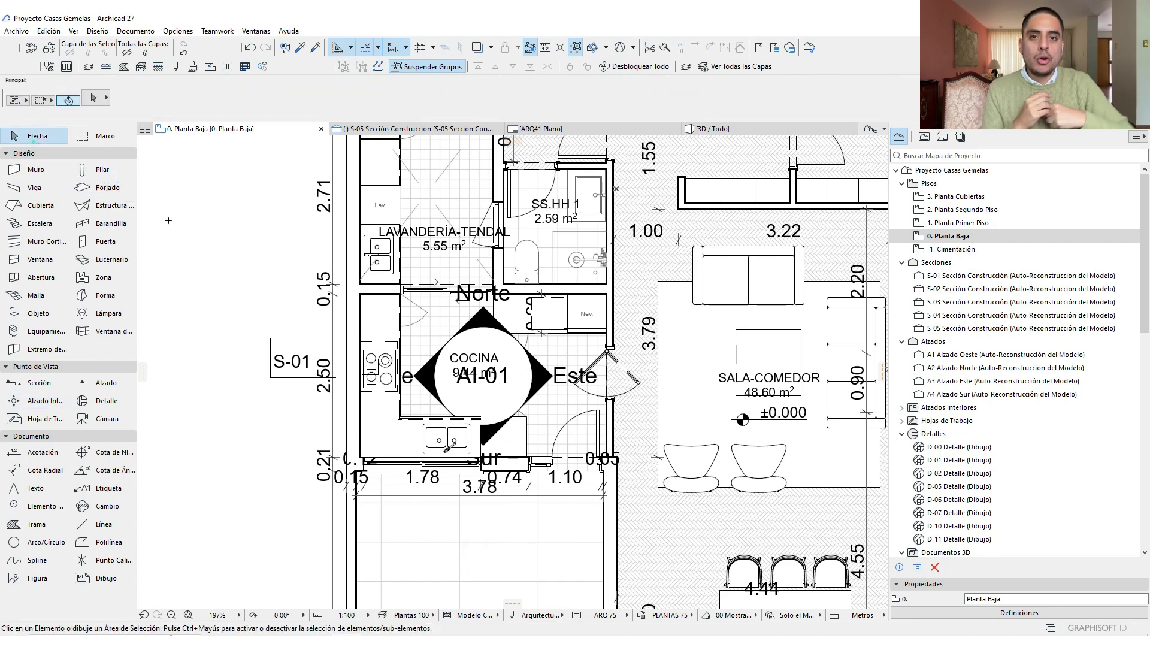
Hide the Marcador - Alzado Interior layer in the Plantas 100 layer combination and update the combination's saved state
left_click(382, 615)
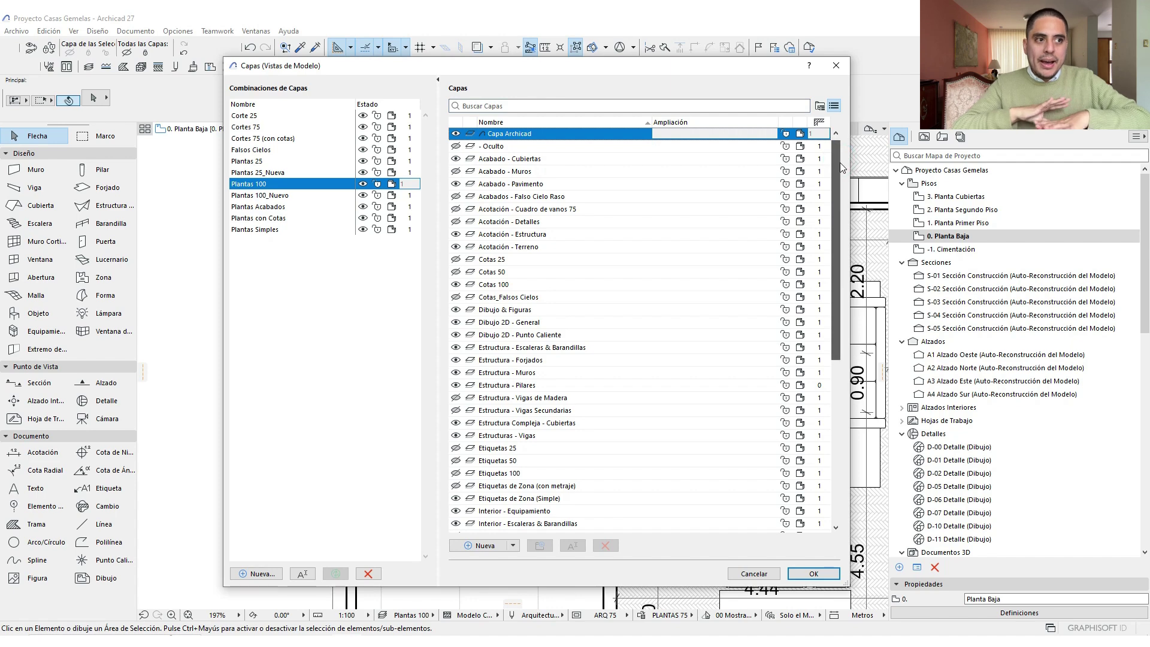
left_click_drag(839, 163, 821, 294)
left_click_drag(706, 65, 1020, 83)
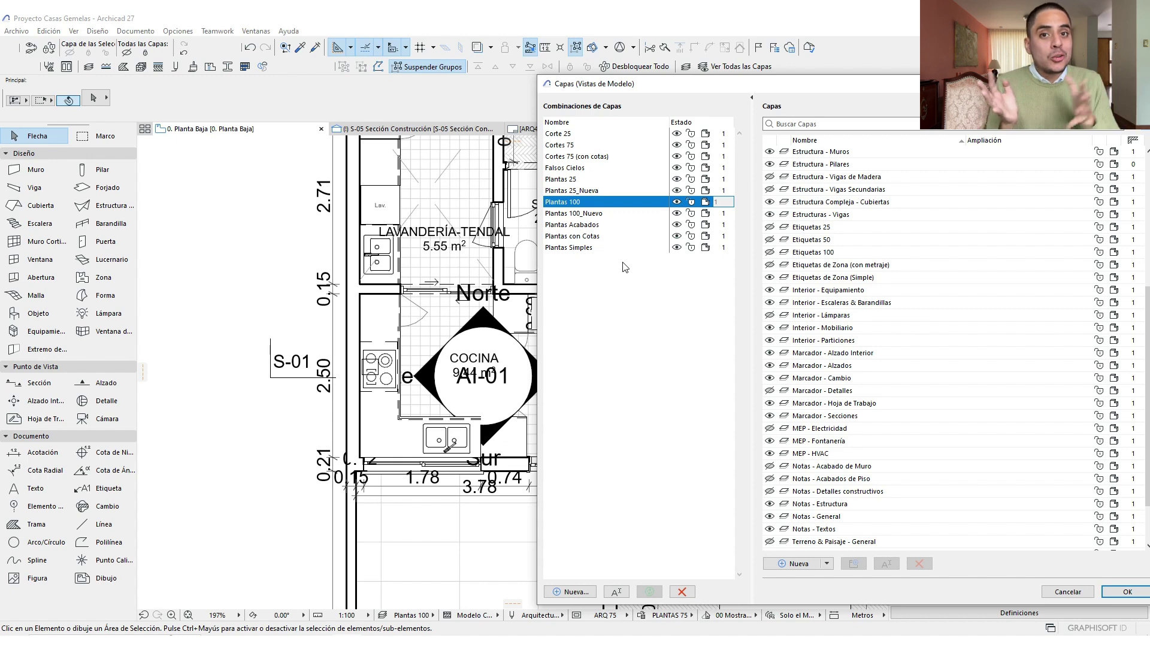
mouse_move(512, 299)
left_mouse_down()
mouse_move(398, 330)
mouse_move(405, 450)
left_mouse_up()
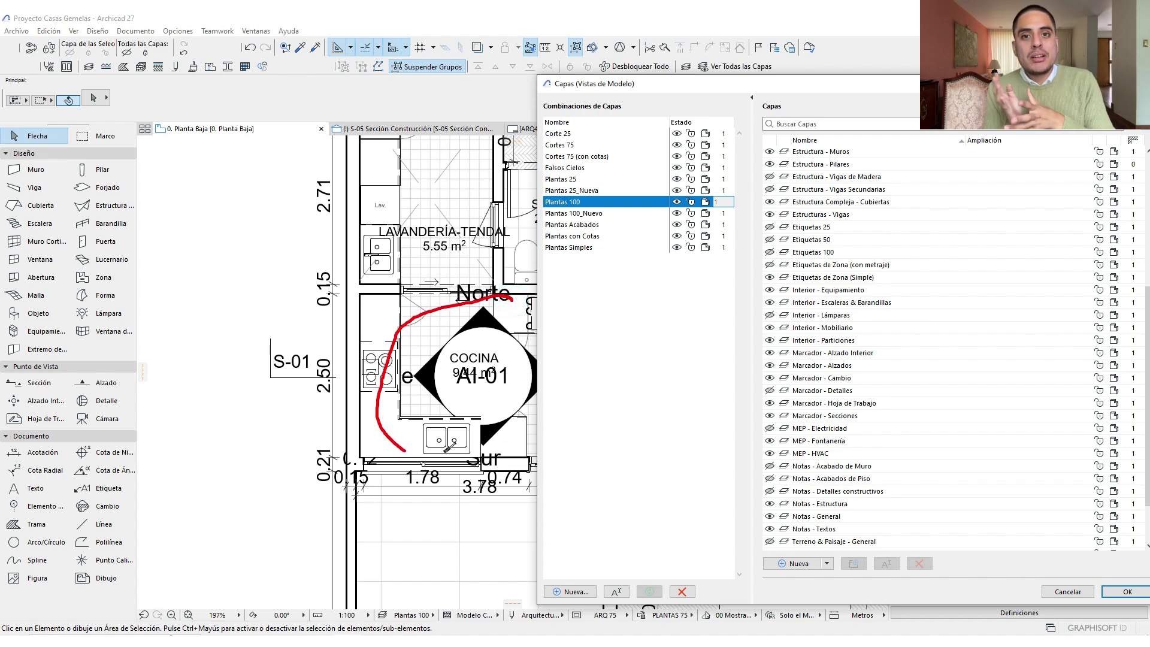
mouse_move(505, 451)
left_mouse_down()
mouse_move(560, 350)
mouse_move(502, 313)
left_mouse_up()
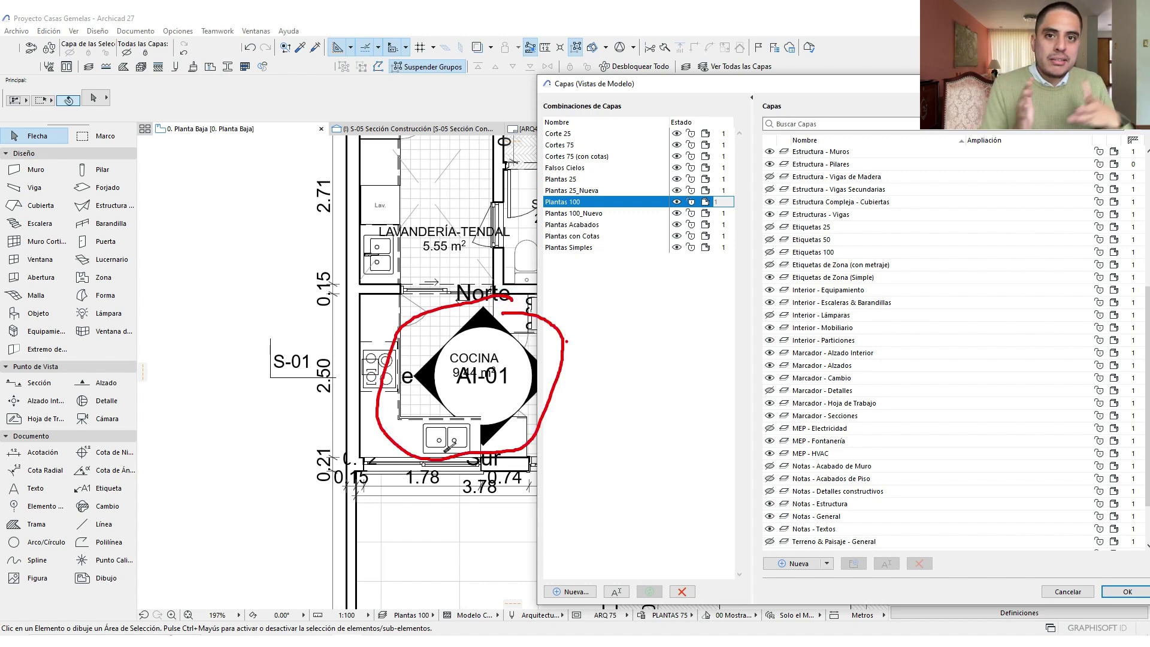
left_click_drag(562, 393, 579, 406)
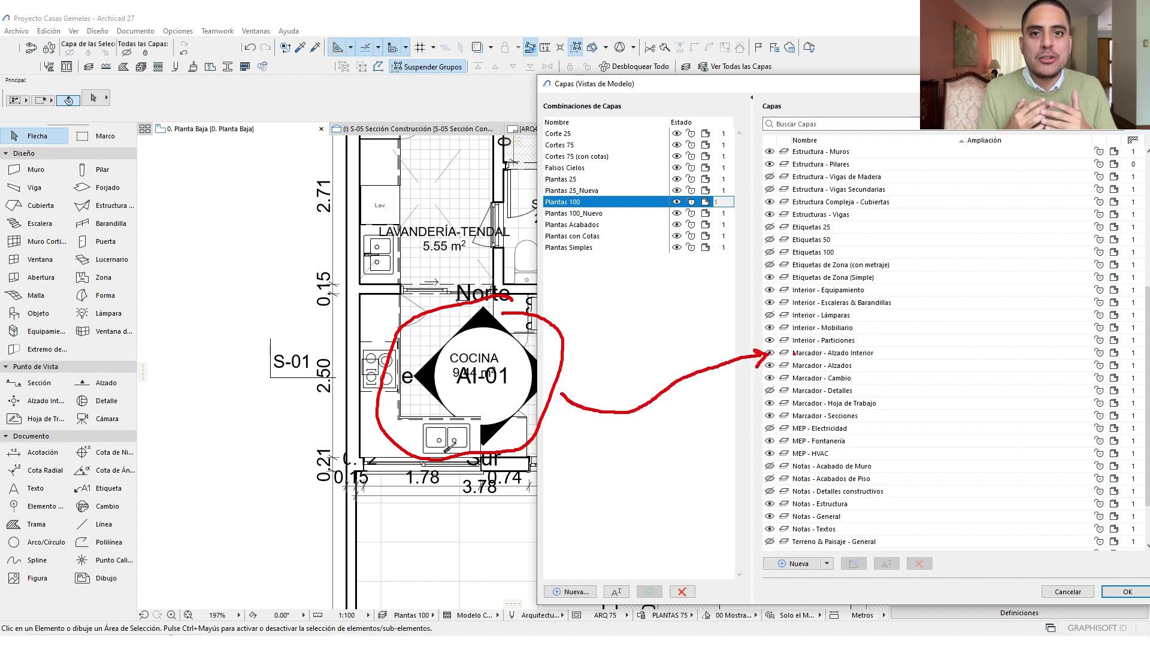
key("Escape")
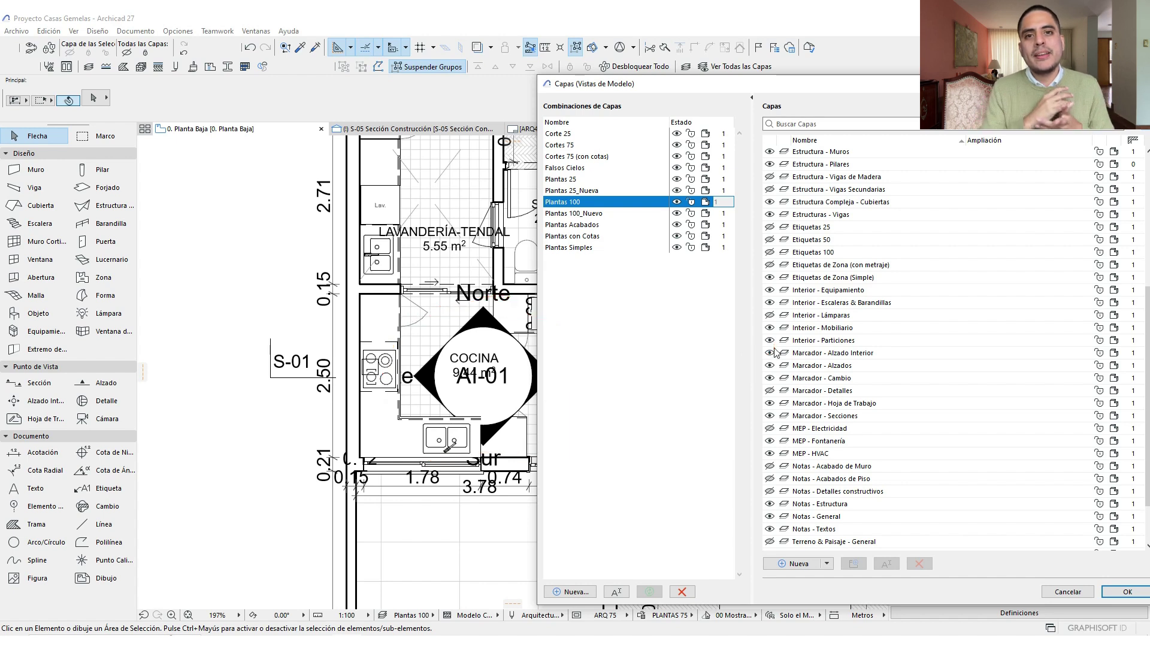
left_click(812, 357)
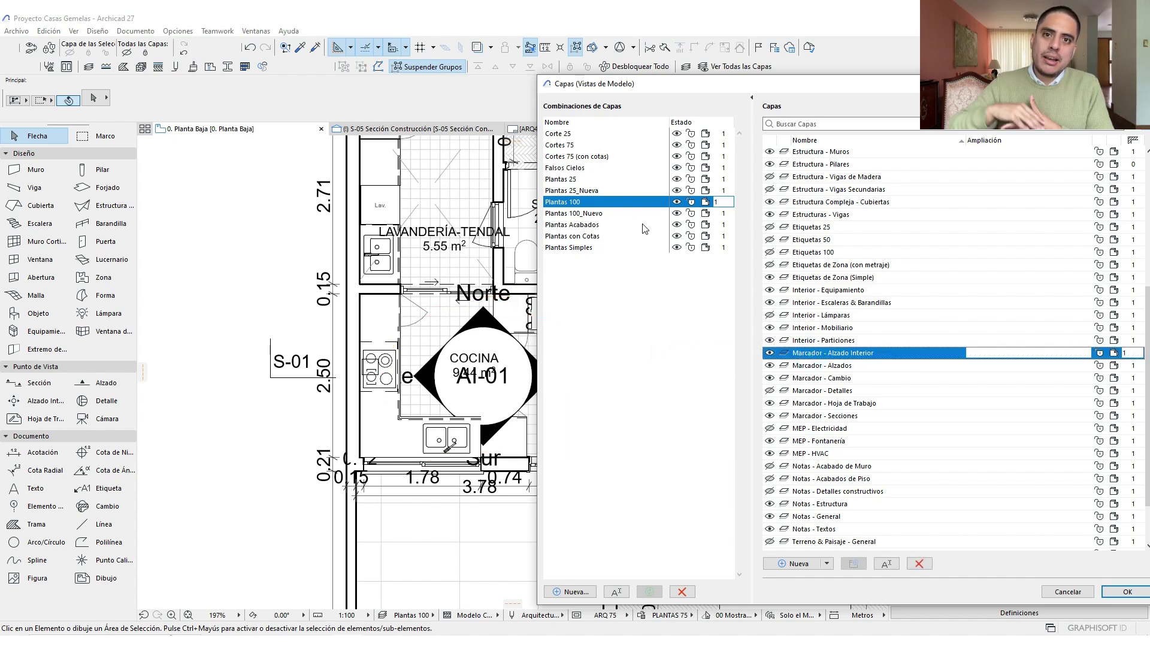
left_click(769, 352)
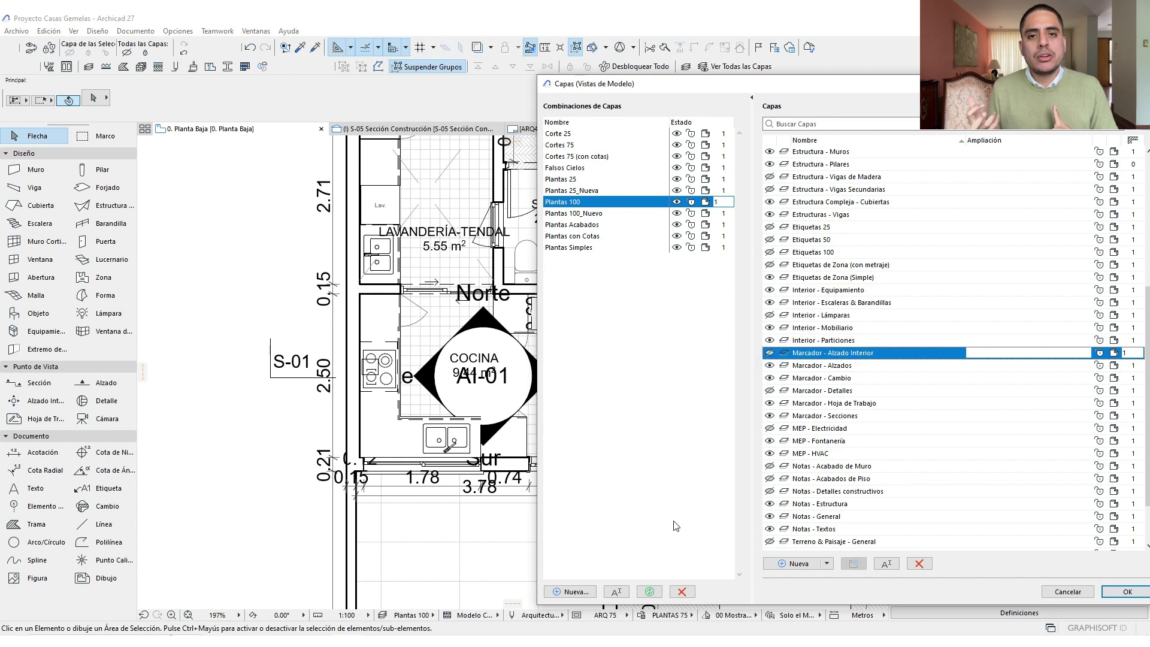
left_click(651, 593)
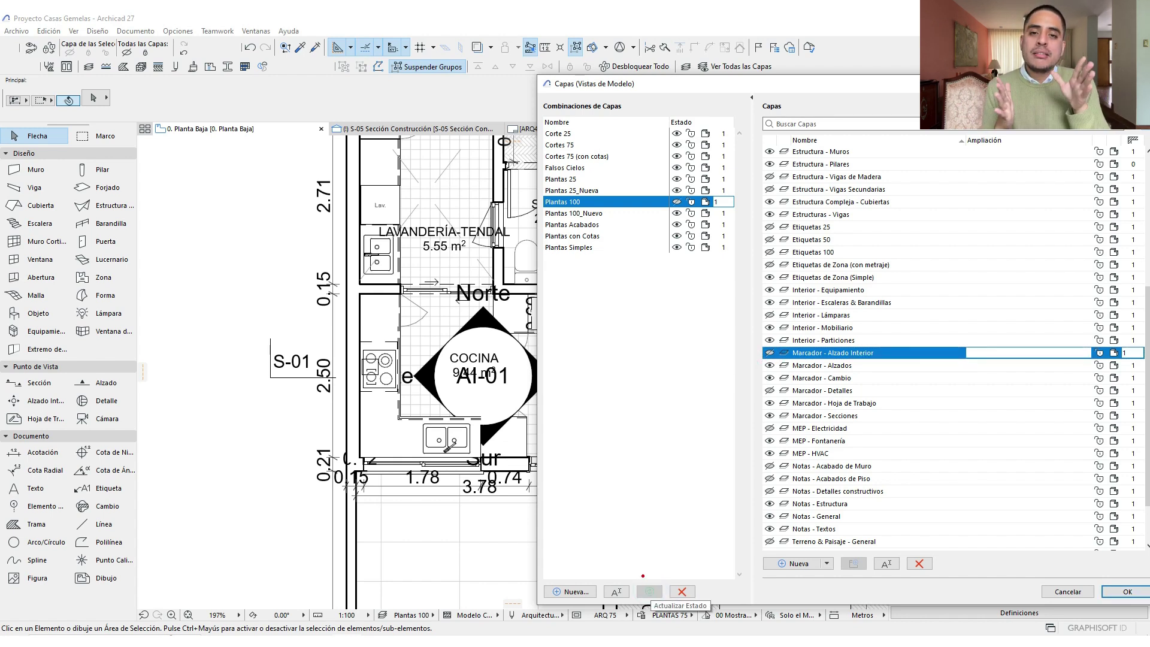
mouse_move(642, 576)
left_mouse_down()
mouse_move(628, 599)
mouse_move(667, 608)
mouse_move(643, 572)
left_mouse_up()
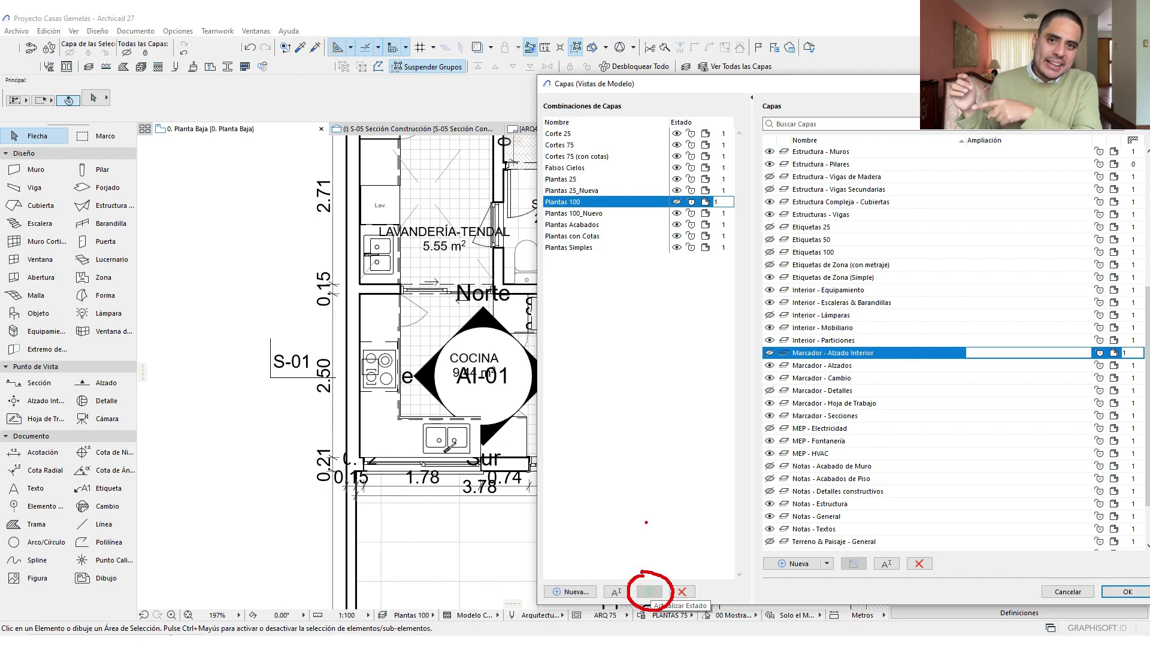
mouse_move(646, 522)
left_mouse_down()
mouse_move(648, 558)
mouse_move(664, 548)
left_mouse_up()
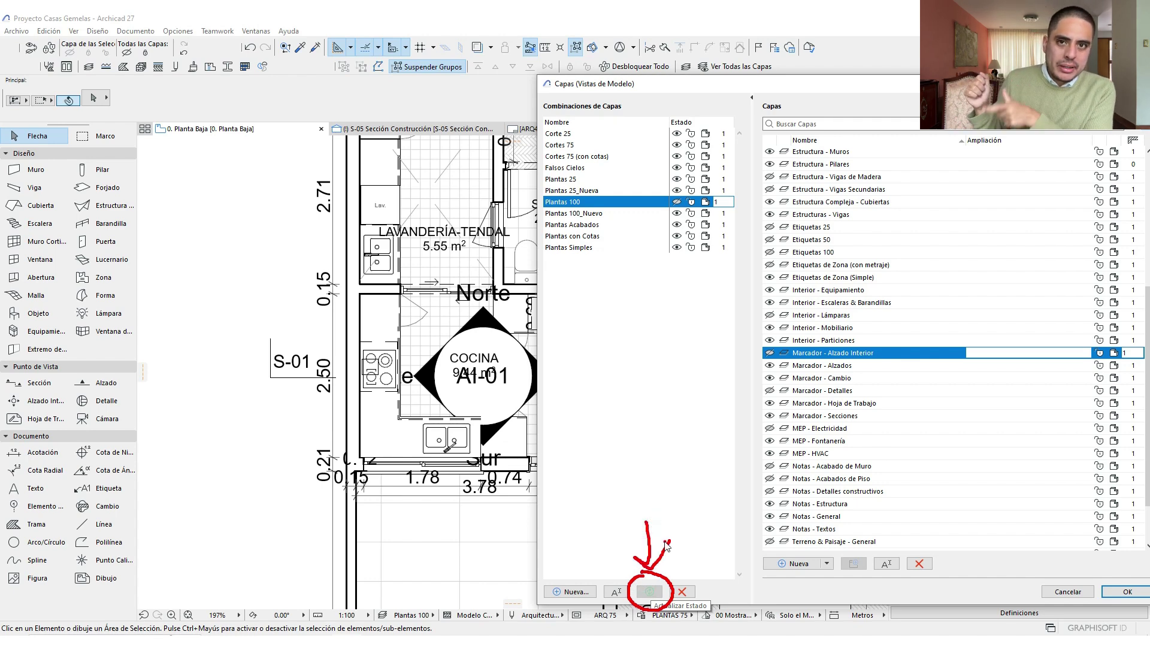
key("Escape")
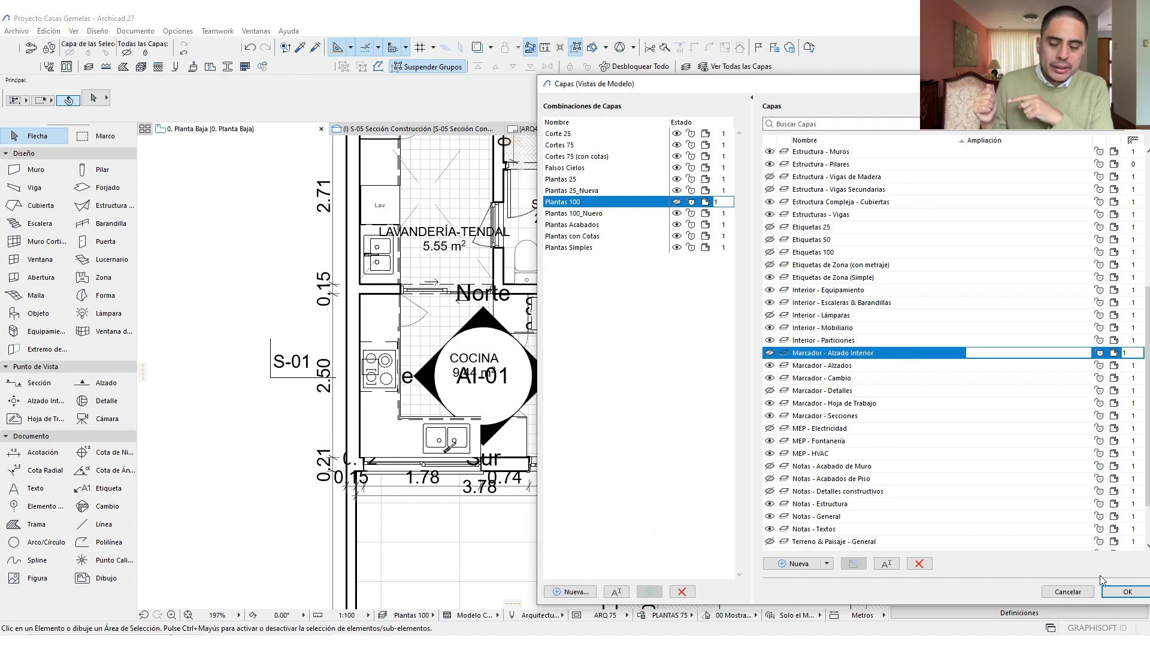
left_click(1119, 592)
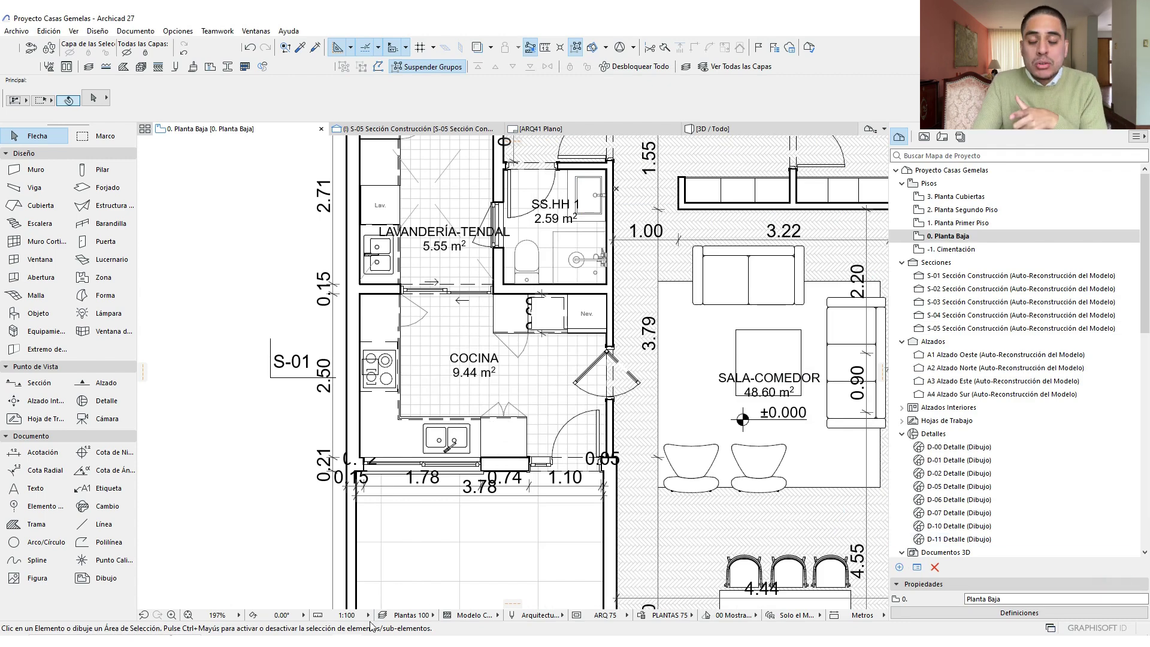
Set the font size of all dimensions on the Cotas 100 layer in the ground floor plan to 1.4 mm
scroll(402, 586, "down", 1)
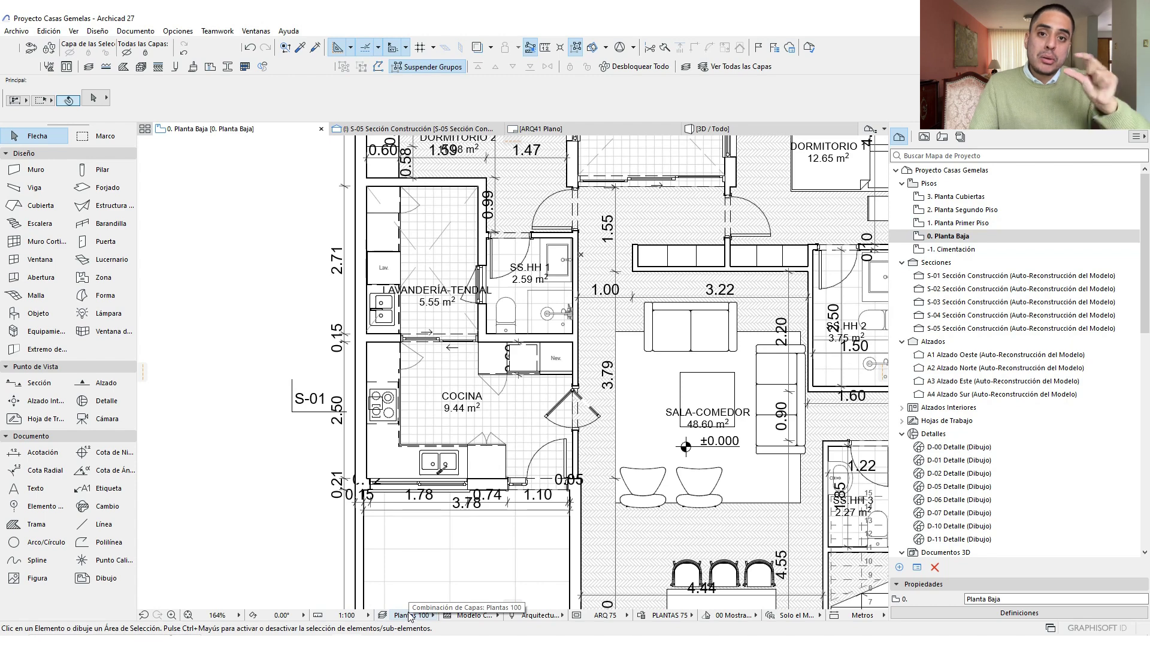
scroll(378, 485, "down", 2)
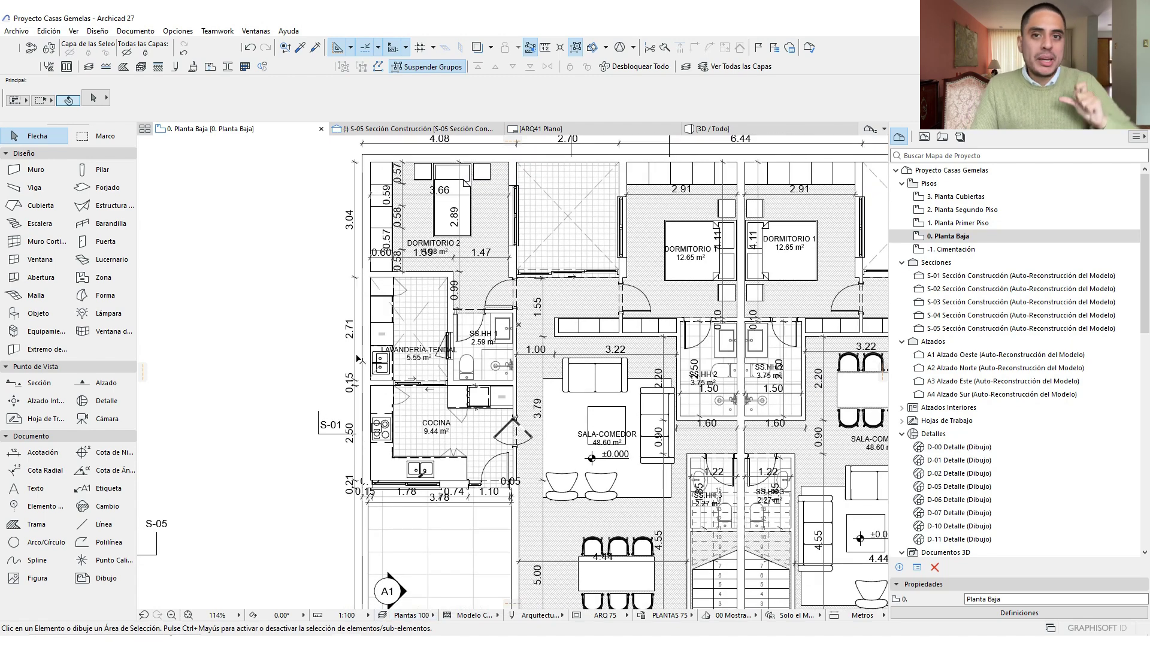
left_click(355, 357)
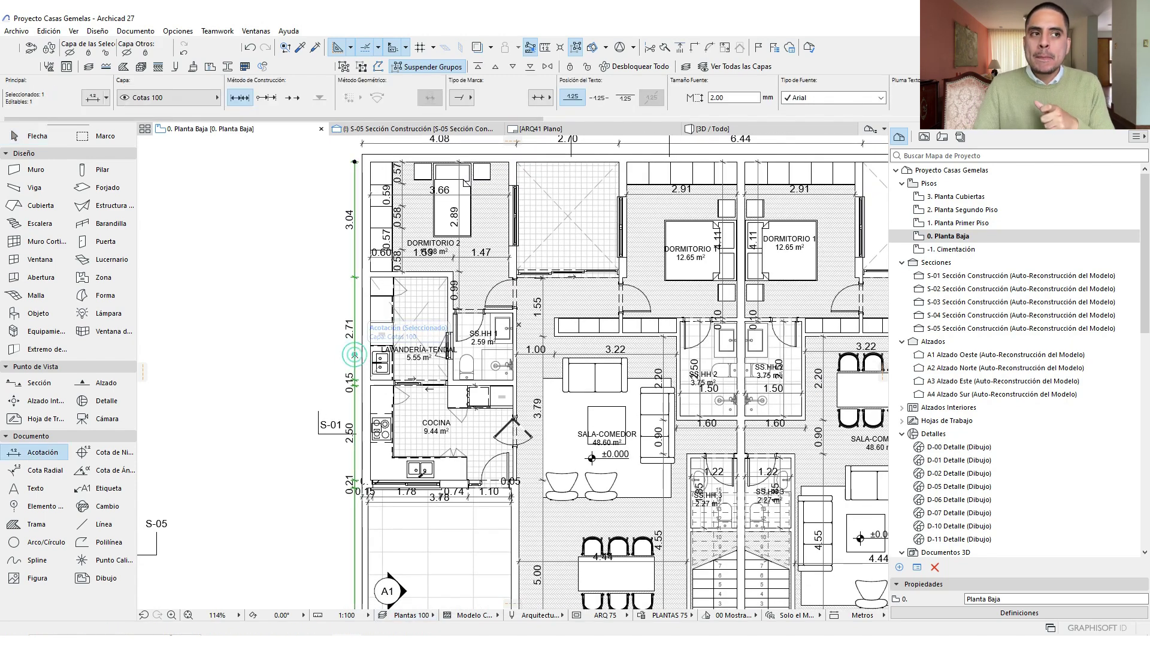
key("ctrl+a")
left_click(741, 97)
type("1")
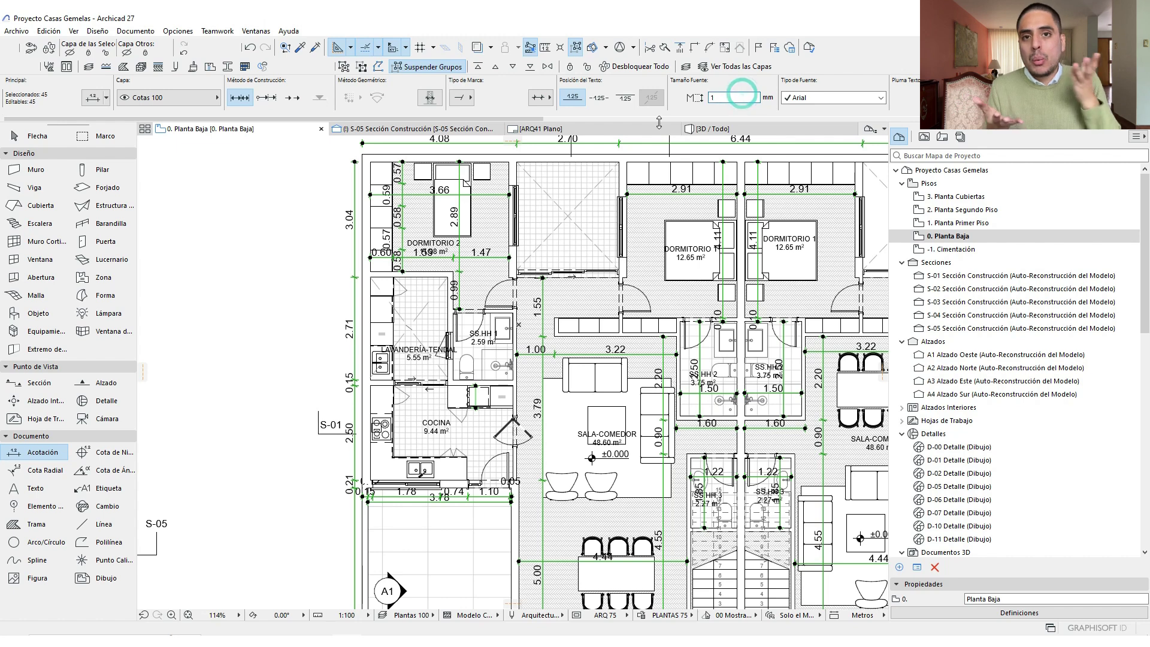
type(".4")
key("Return")
middle_click_drag(462, 458, 480, 436)
key("Escape")
scroll(479, 428, "up", 2)
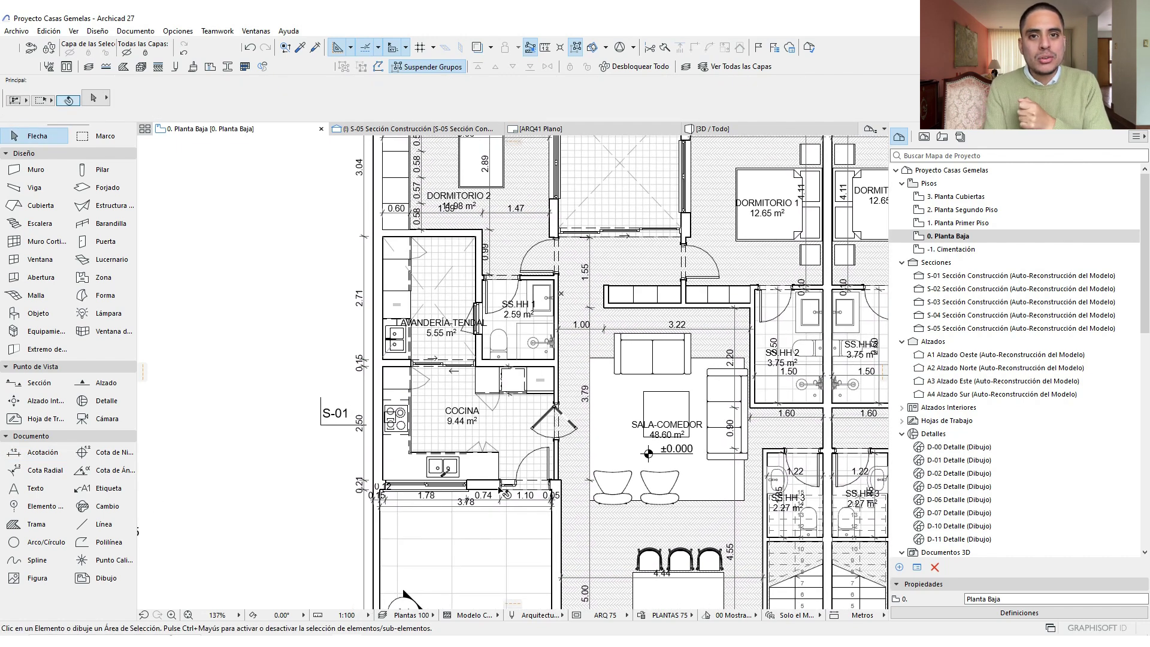
Move the overall 3.78 dimension slightly away from the kitchen's window wall and delete the detailed dimension chain beside it
left_click(503, 509)
left_click_drag(501, 508, 494, 514)
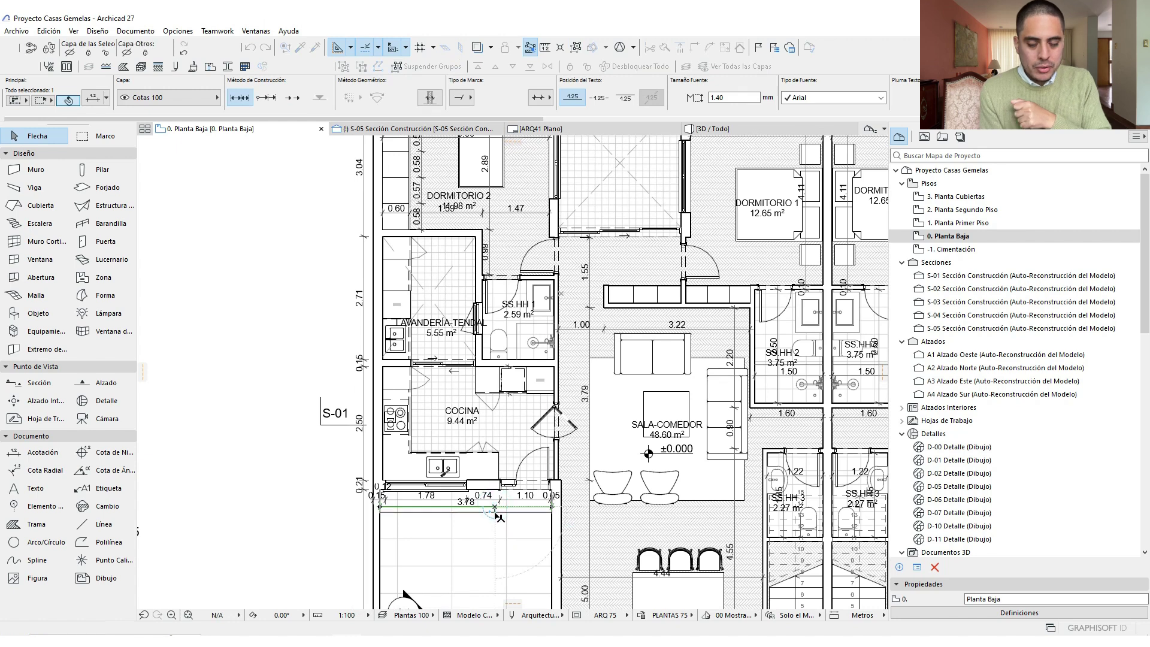
scroll(499, 383, "down", 6)
scroll(503, 341, "up", 6)
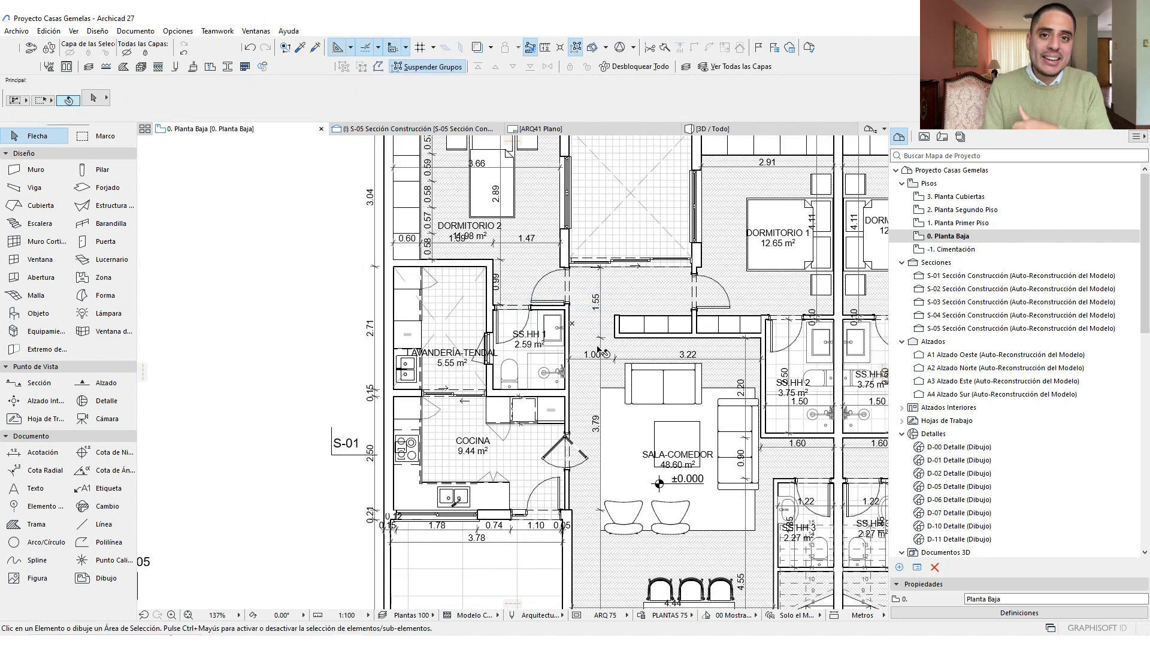
middle_click_drag(598, 347, 600, 334)
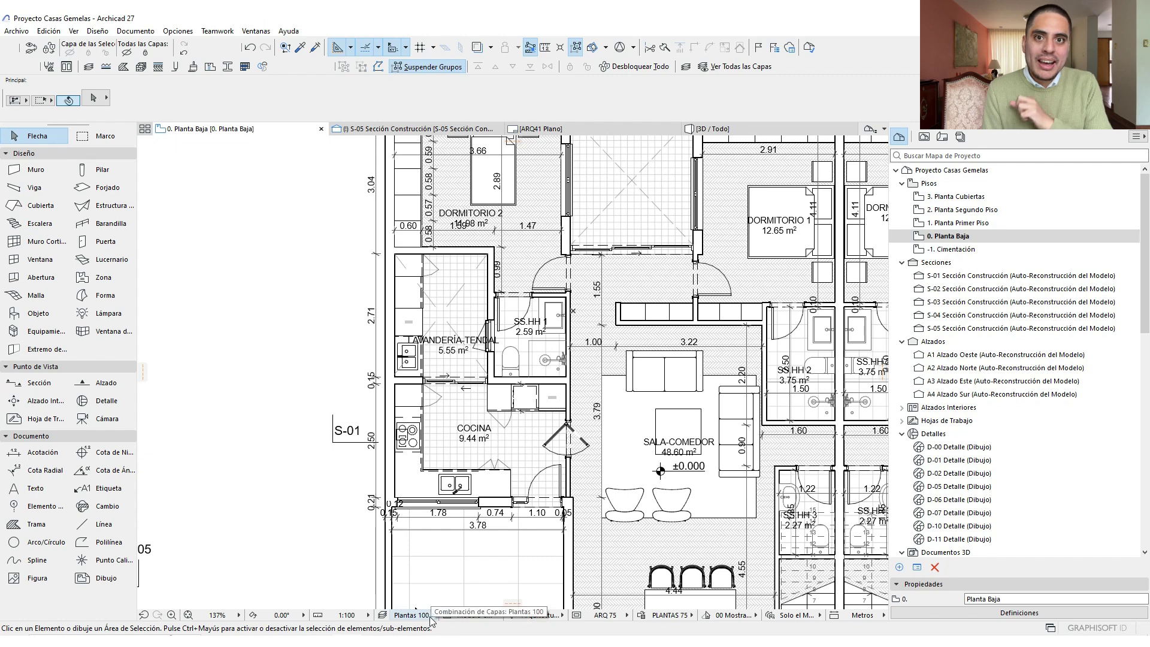
left_click(497, 541)
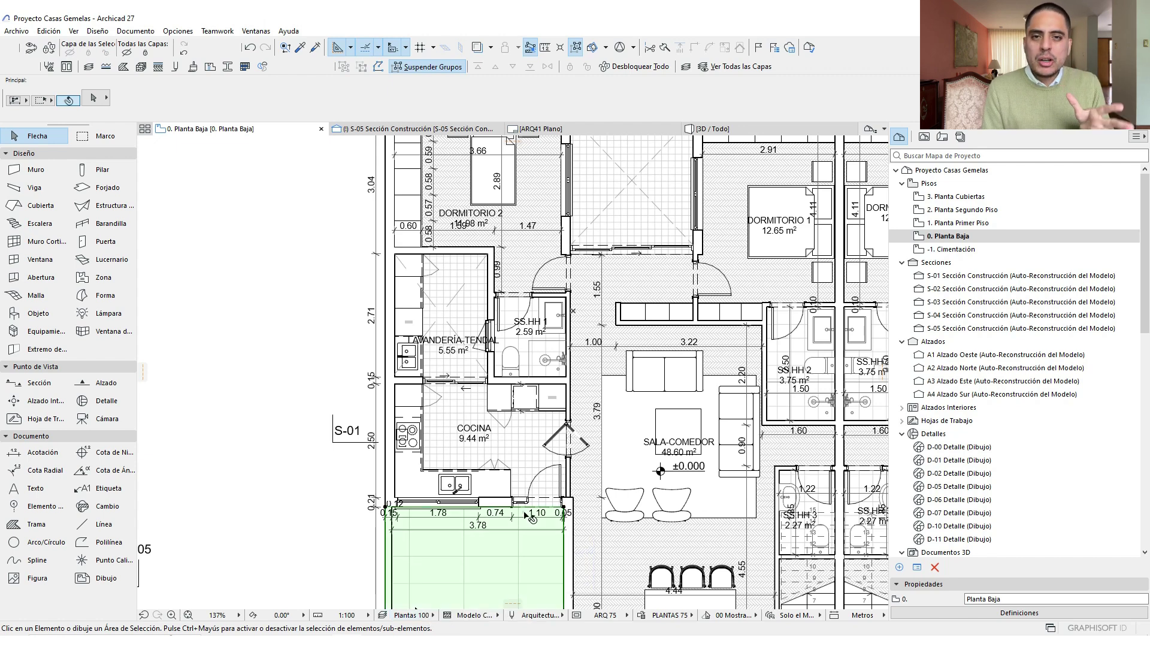
key("Escape")
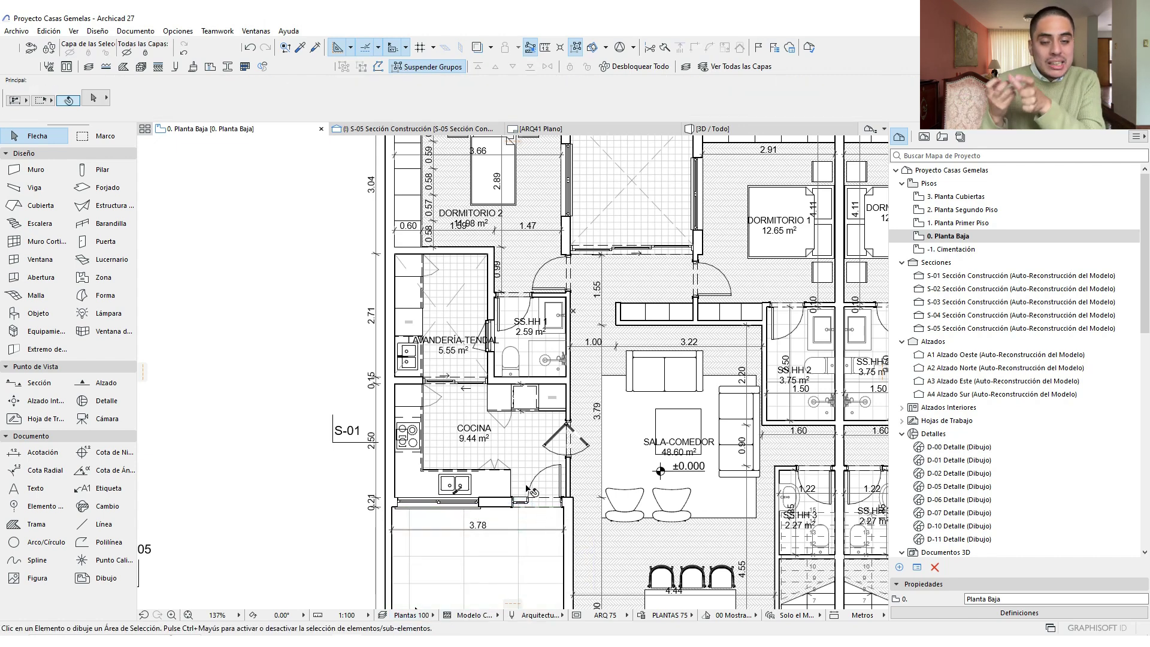
left_click(435, 183)
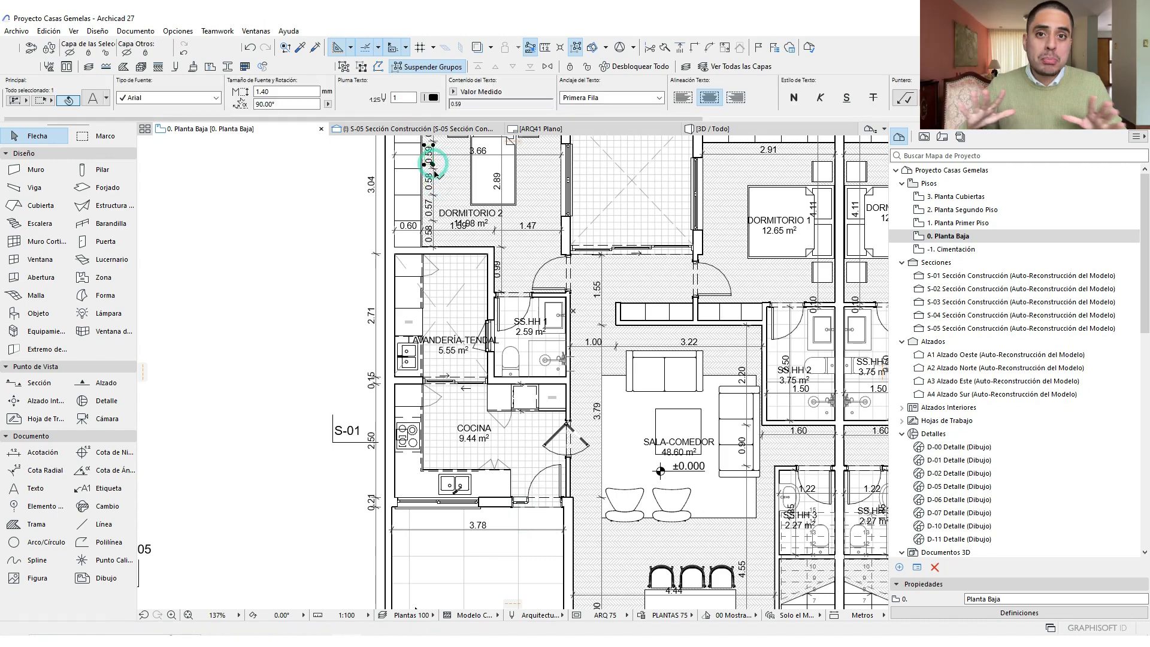
left_click(434, 174)
key("Escape")
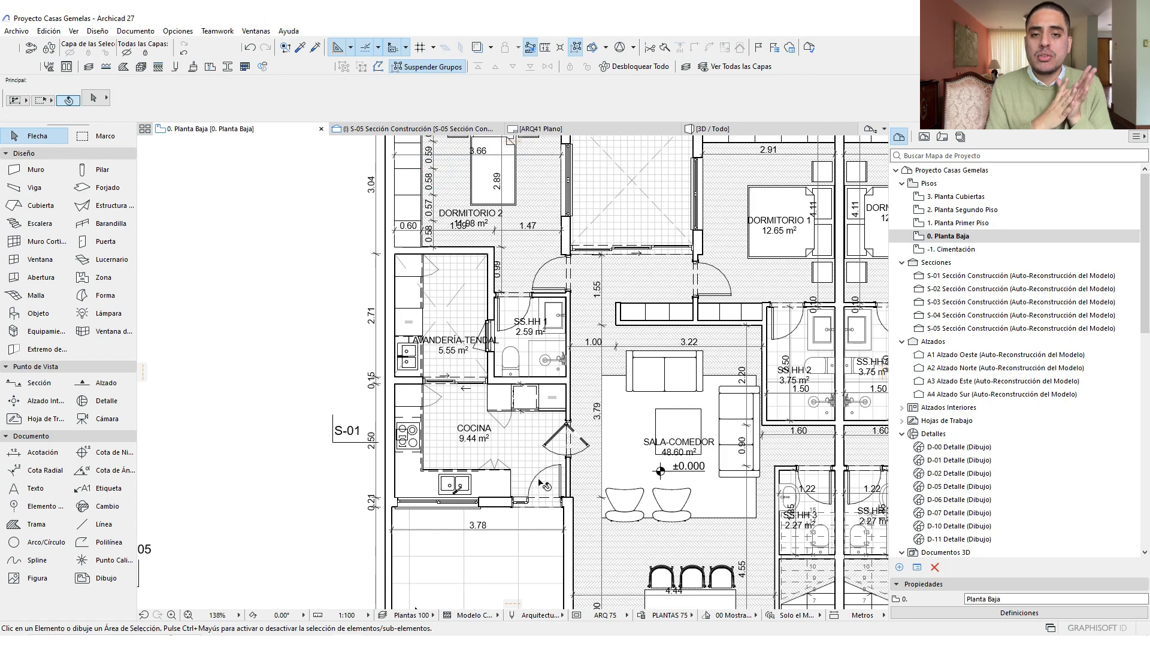
Shift the vertical 1.55 and 3.79 dimension chain in the living-dining room slightly toward the kitchen
scroll(542, 484, "up", 2)
middle_click_drag(502, 461, 515, 474)
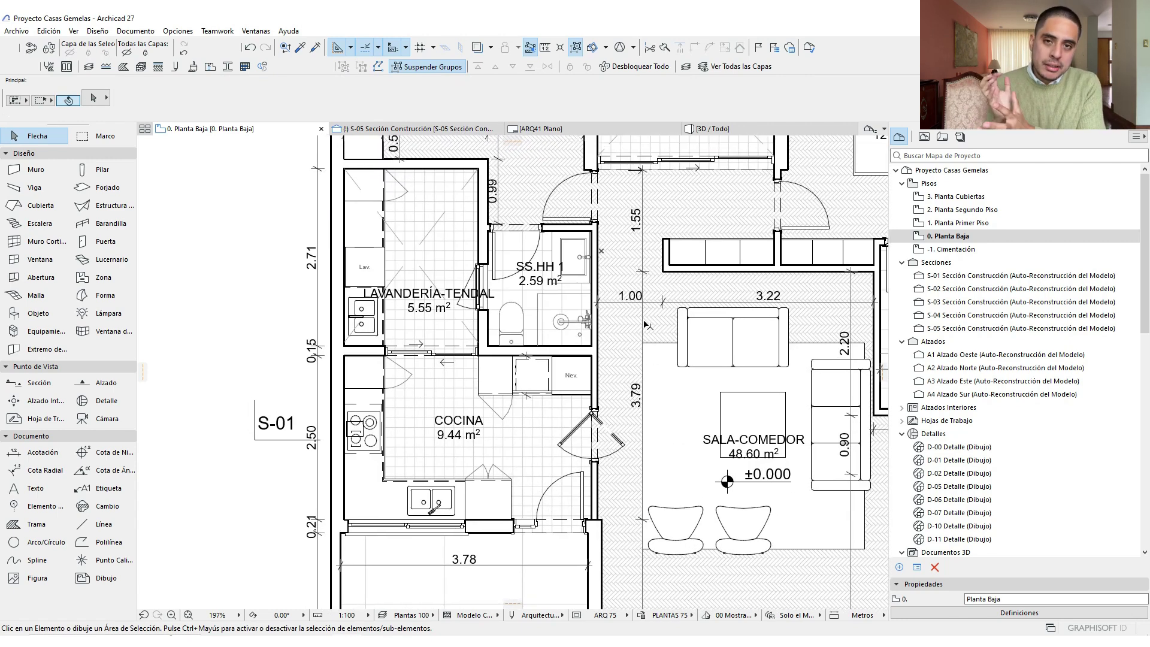
left_click_drag(646, 323, 636, 327)
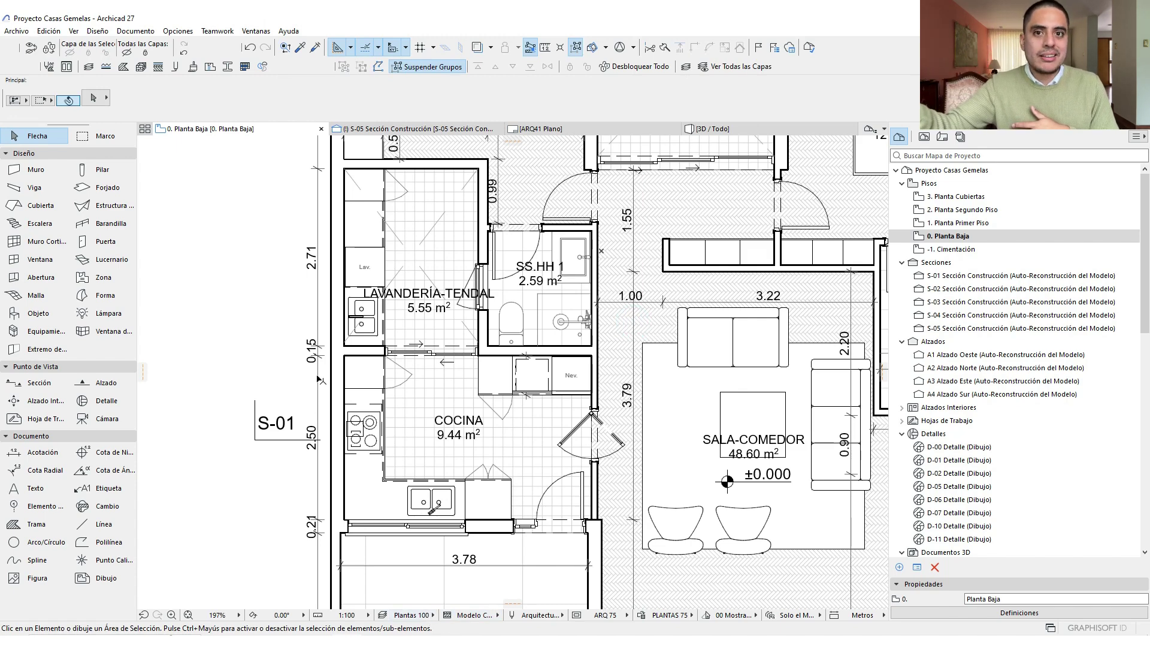
Review the available pen sets for the plan, keeping Arquitectura 100 selected
left_click(541, 615)
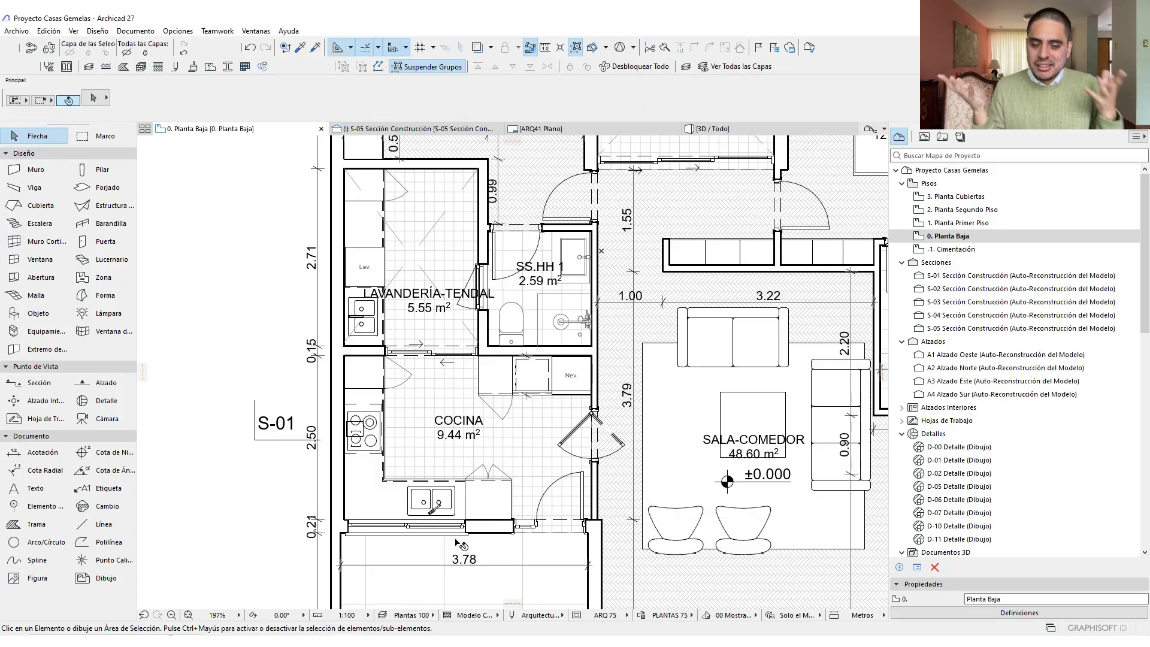
left_click(548, 617)
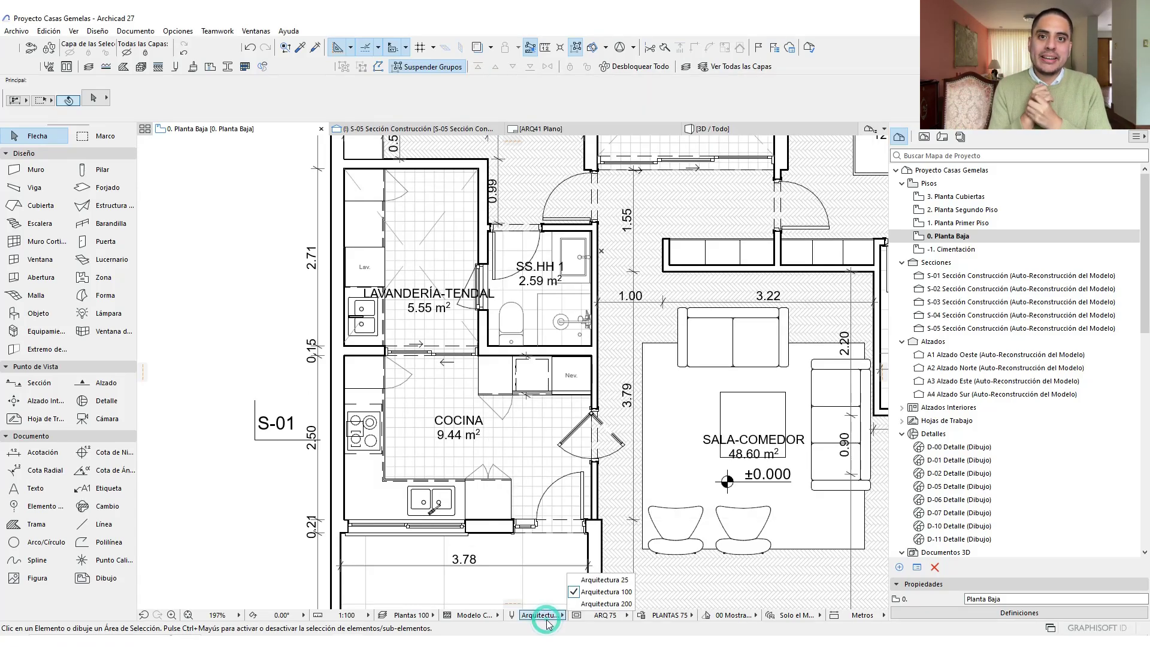
left_click(606, 592)
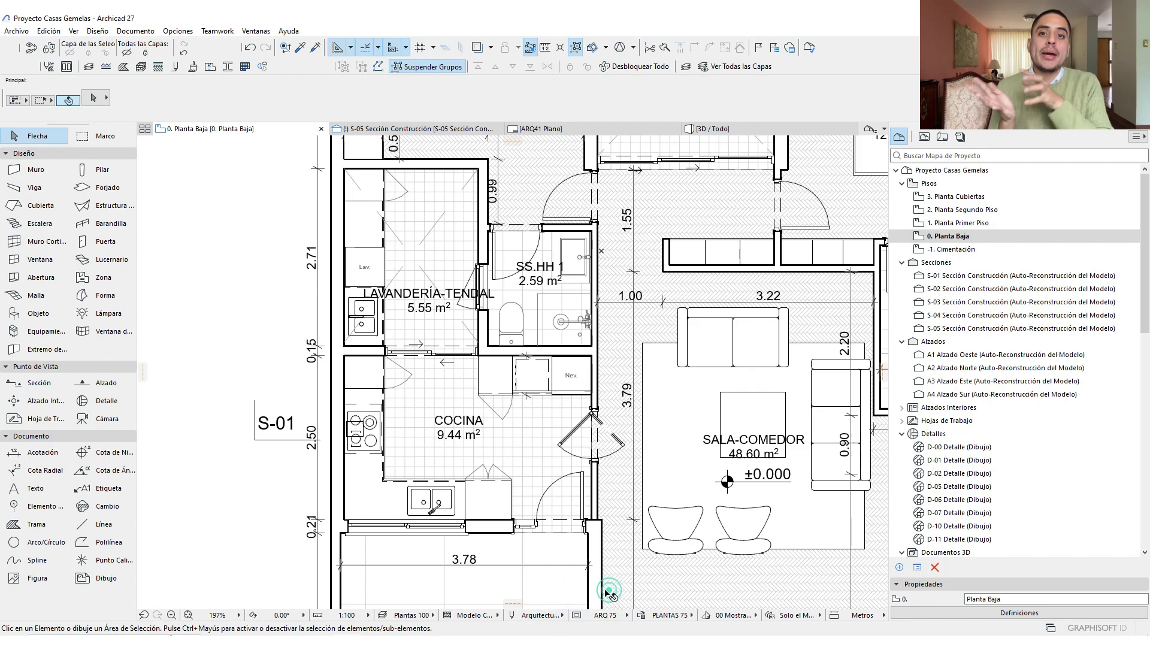
Open the model view pen and colour settings and examine individual pens of Arquitectura 100, ending on pen 7 for walls
left_click(512, 615)
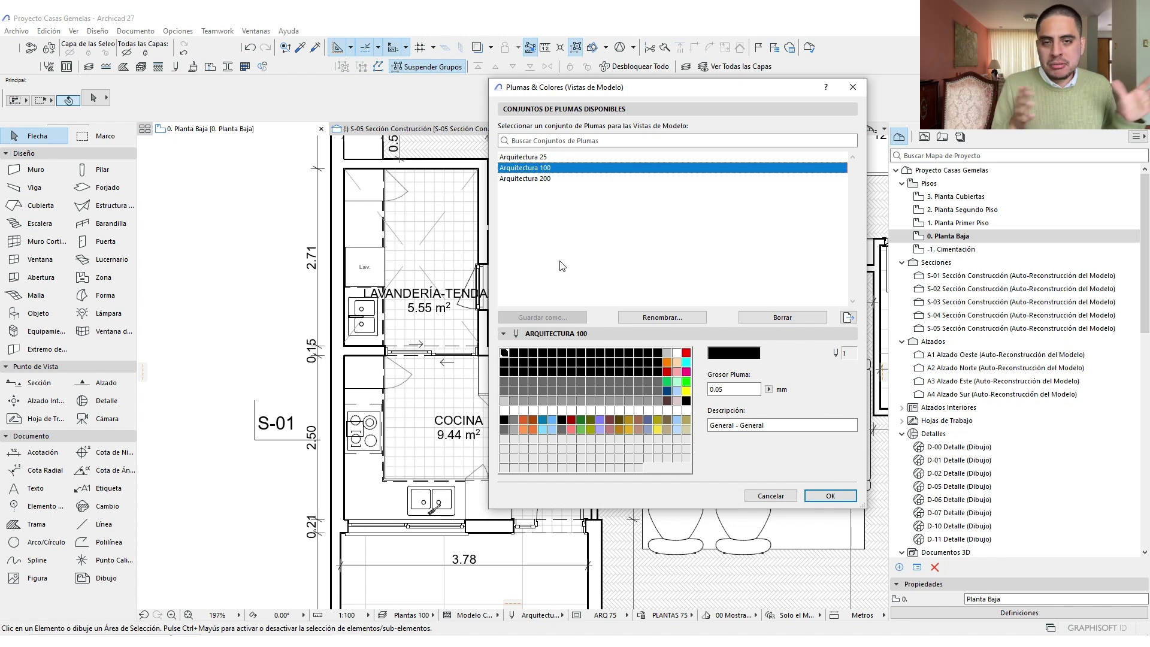
left_click(545, 362)
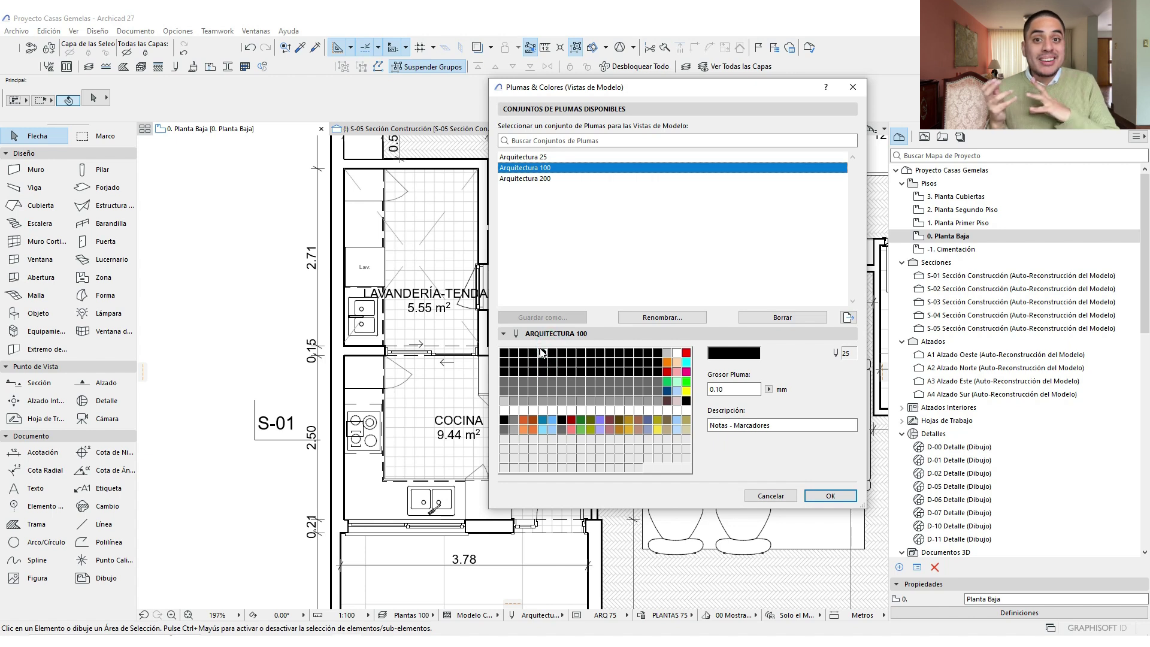
left_click(541, 352)
left_click(556, 352)
left_click(563, 352)
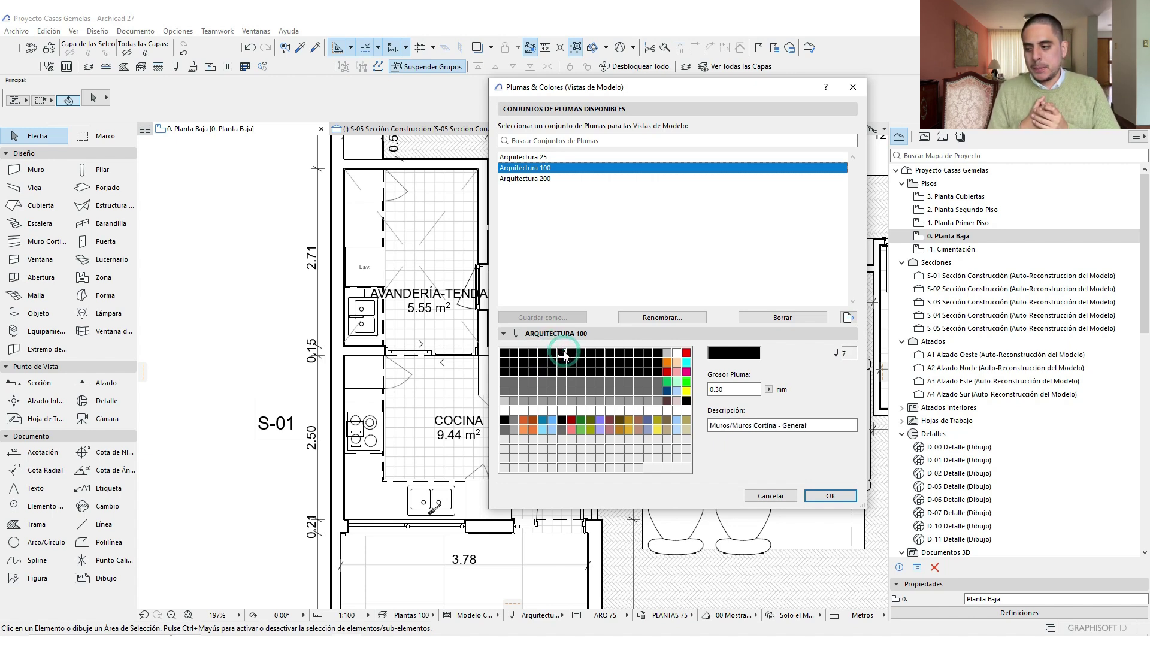
Compare the thickness of wall pen 7 across the Arquitectura 25, Arquitectura 100 and Arquitectura 200 pen sets
left_click(535, 158)
left_click(538, 168)
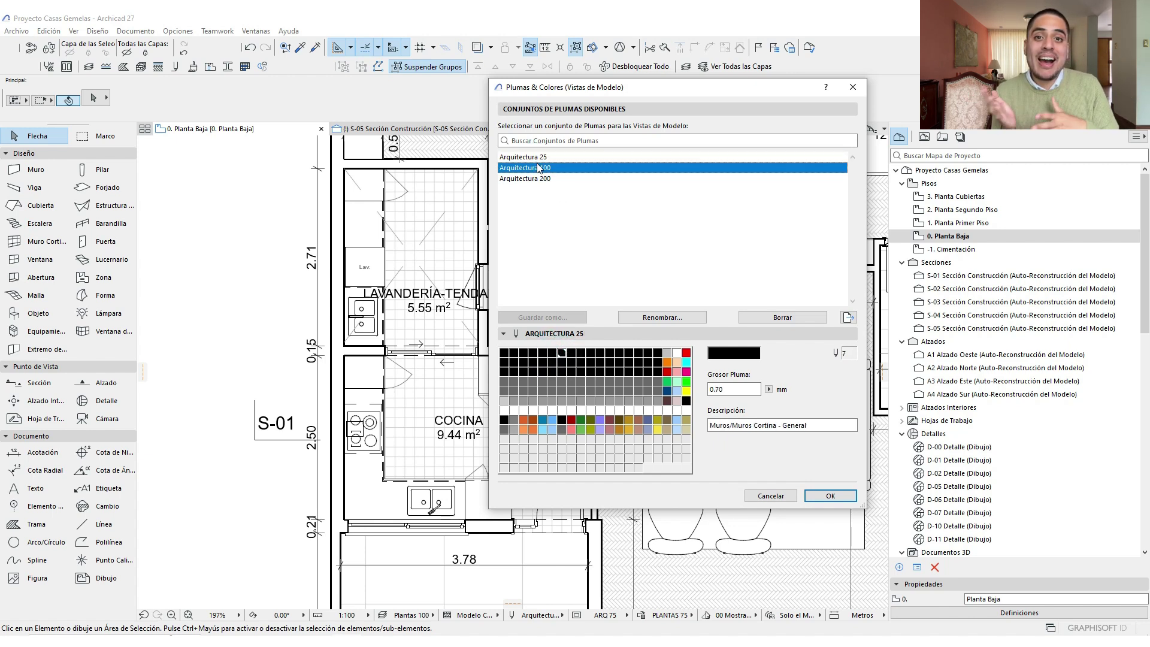
left_click(538, 167)
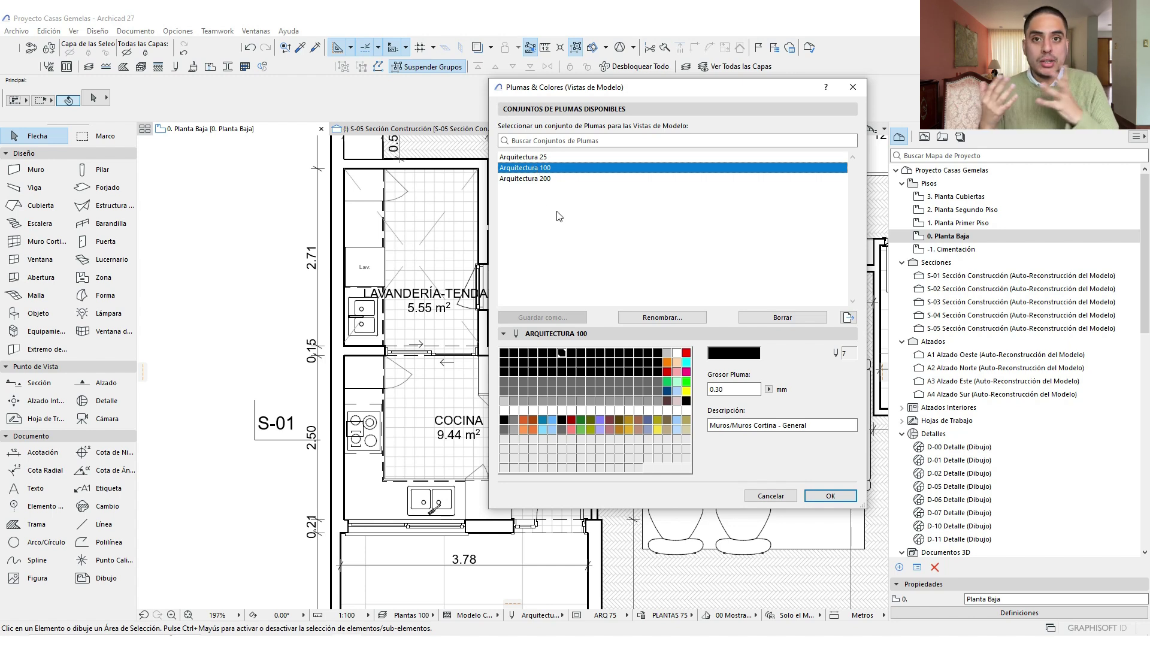
left_click(541, 178)
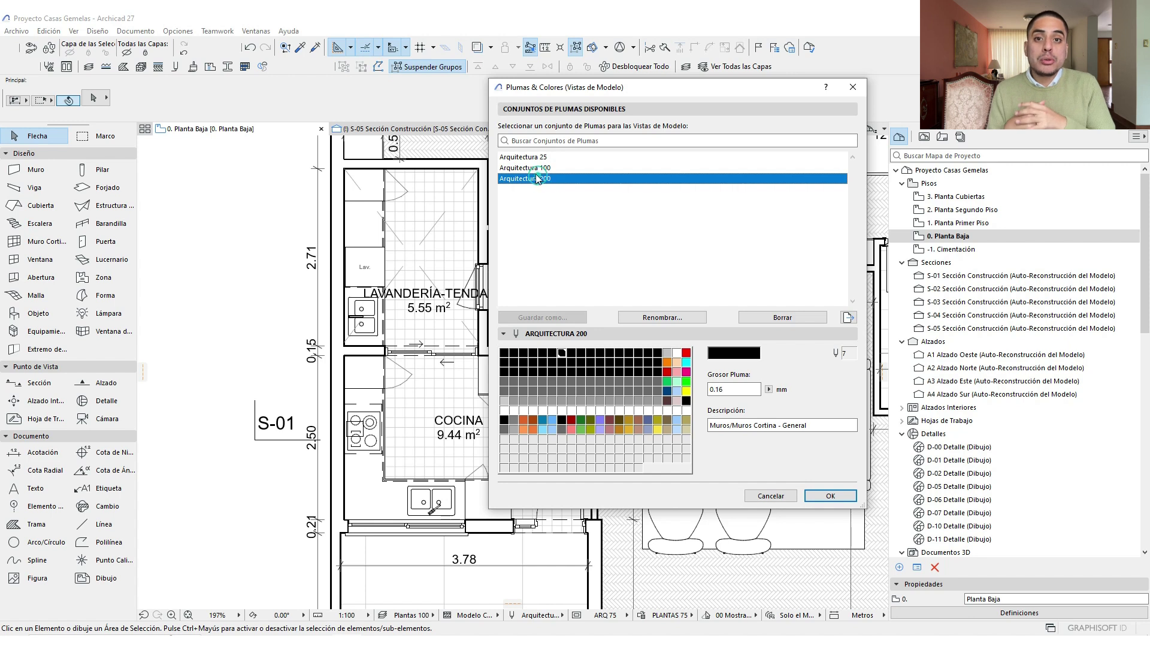
left_click(530, 168)
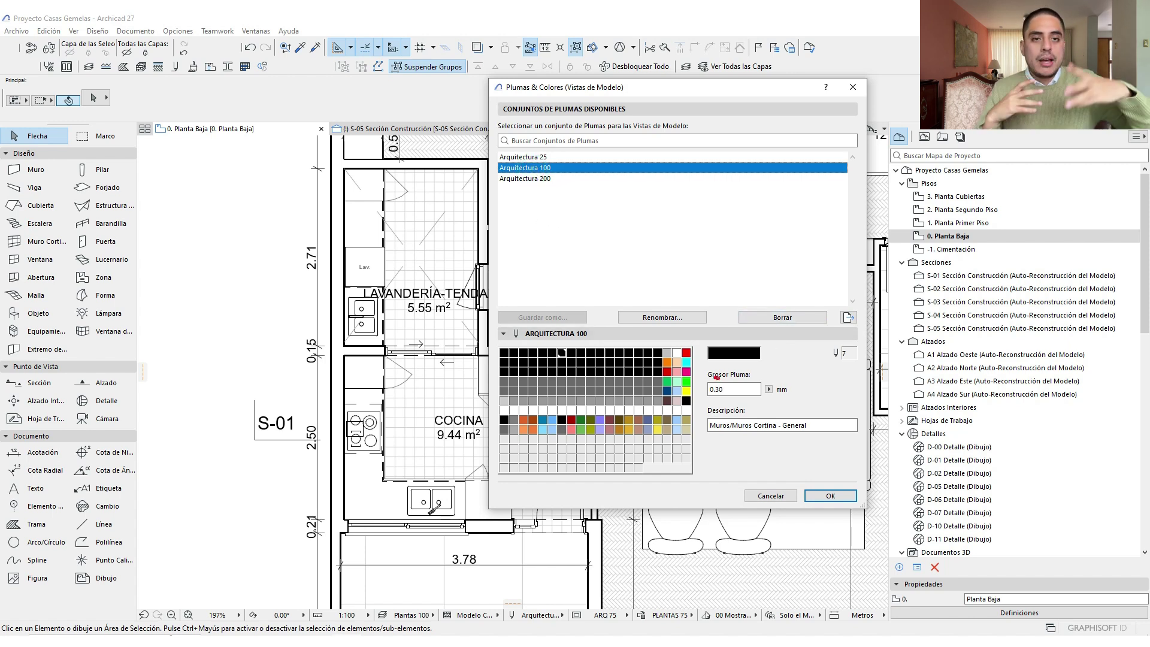
mouse_move(716, 378)
left_mouse_down()
mouse_move(701, 395)
mouse_move(735, 389)
mouse_move(713, 374)
left_mouse_up()
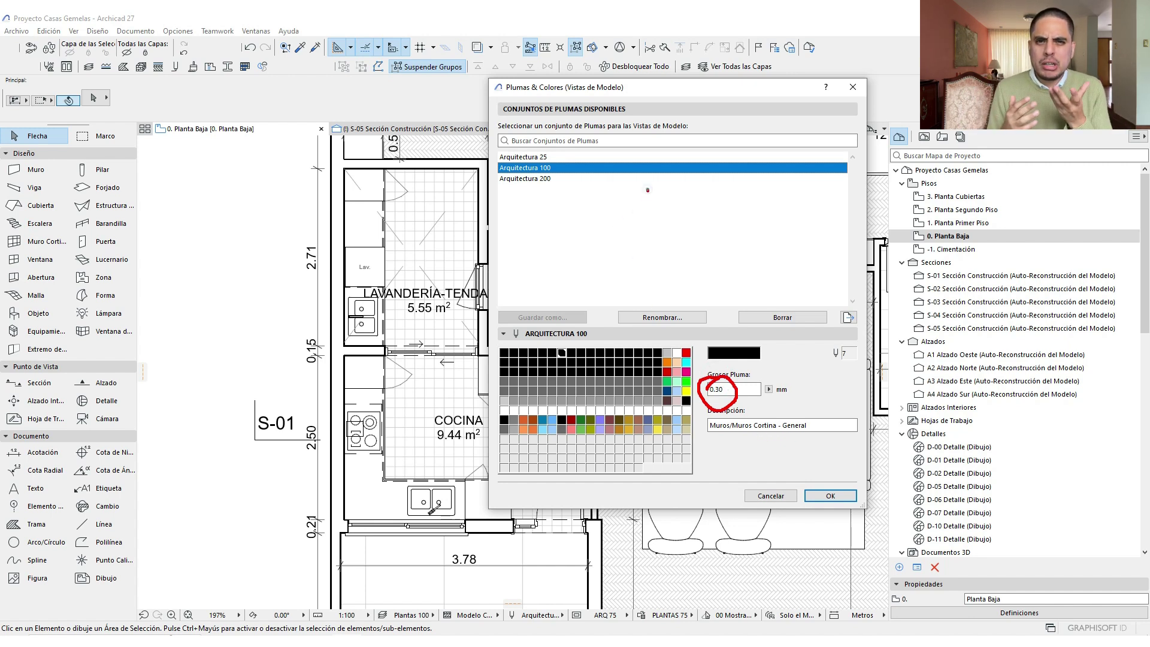
mouse_move(647, 190)
left_mouse_down()
mouse_move(652, 204)
mouse_move(658, 188)
mouse_move(703, 203)
mouse_move(714, 185)
mouse_move(735, 206)
mouse_move(778, 204)
mouse_move(801, 189)
mouse_move(813, 201)
mouse_move(821, 185)
left_mouse_up()
left_click(673, 206)
left_click(789, 195)
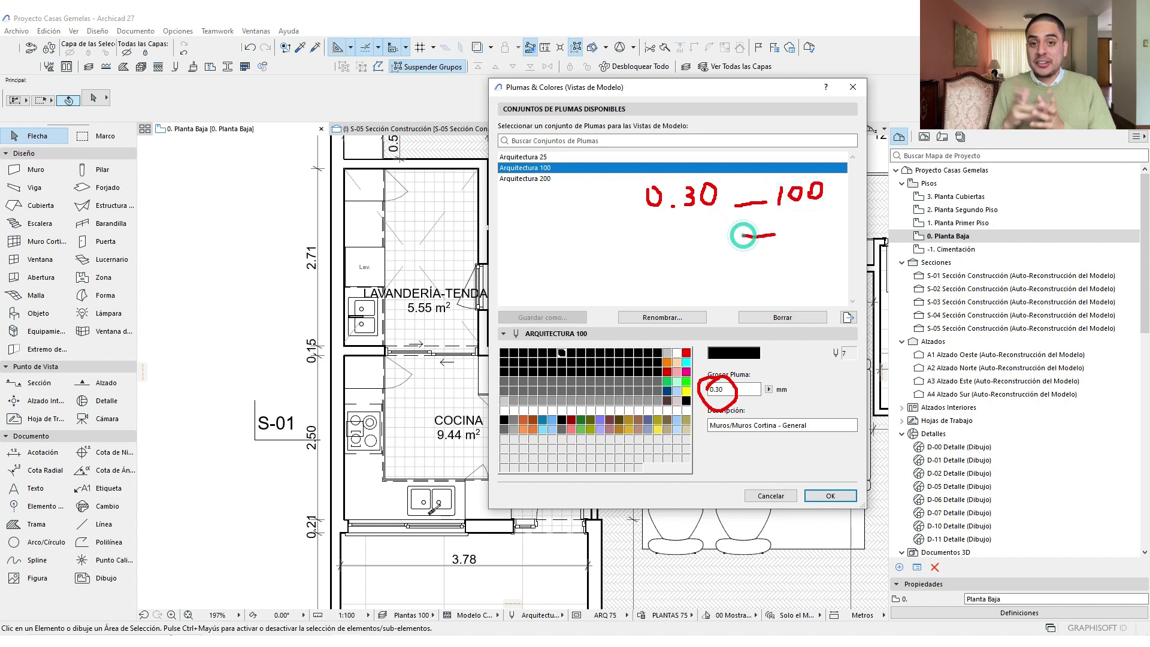
mouse_move(744, 236)
left_mouse_down()
mouse_move(794, 219)
mouse_move(806, 242)
mouse_move(812, 227)
mouse_move(835, 234)
mouse_move(816, 241)
mouse_move(837, 216)
left_mouse_up()
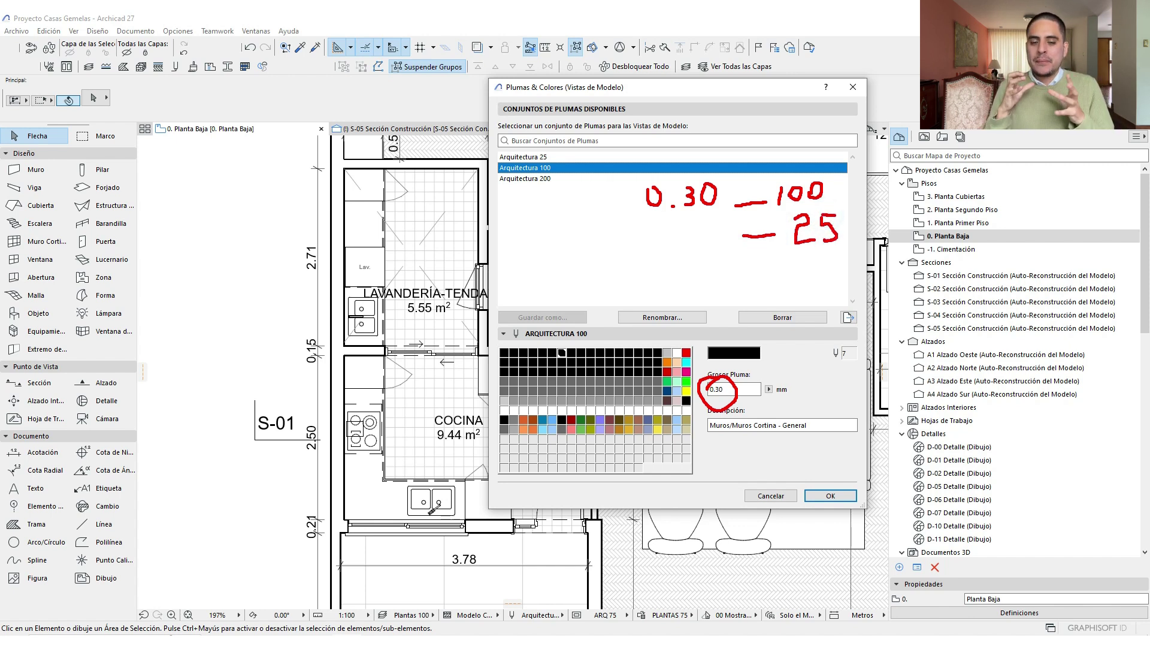
left_click_drag(635, 205, 638, 244)
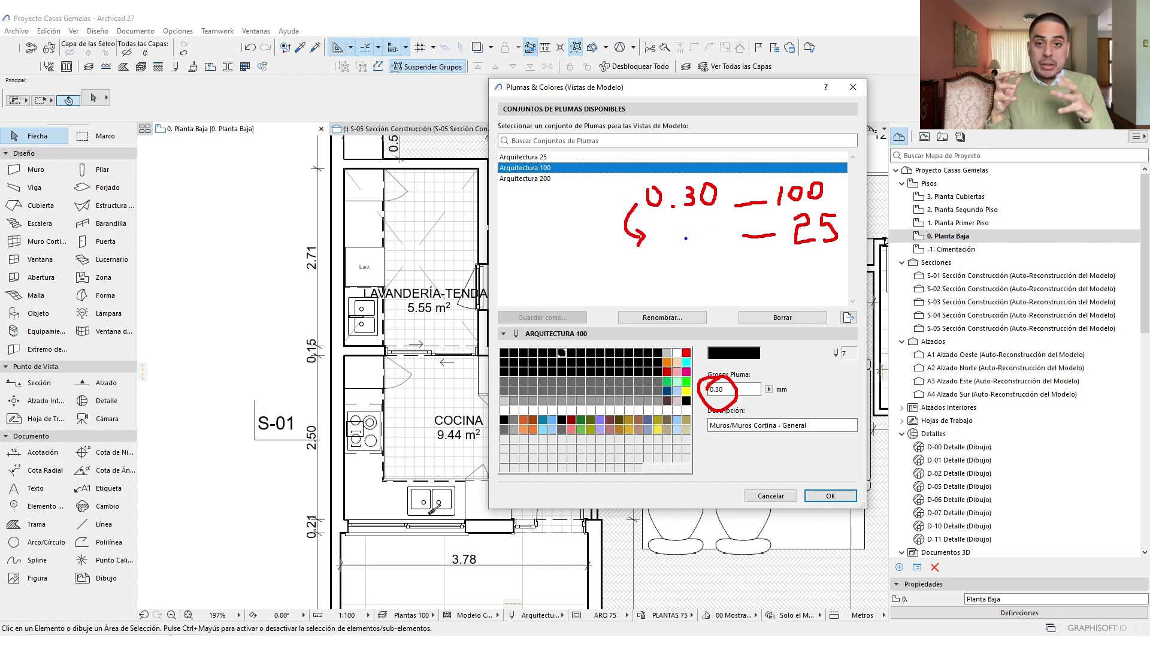
left_click_drag(679, 224, 694, 235)
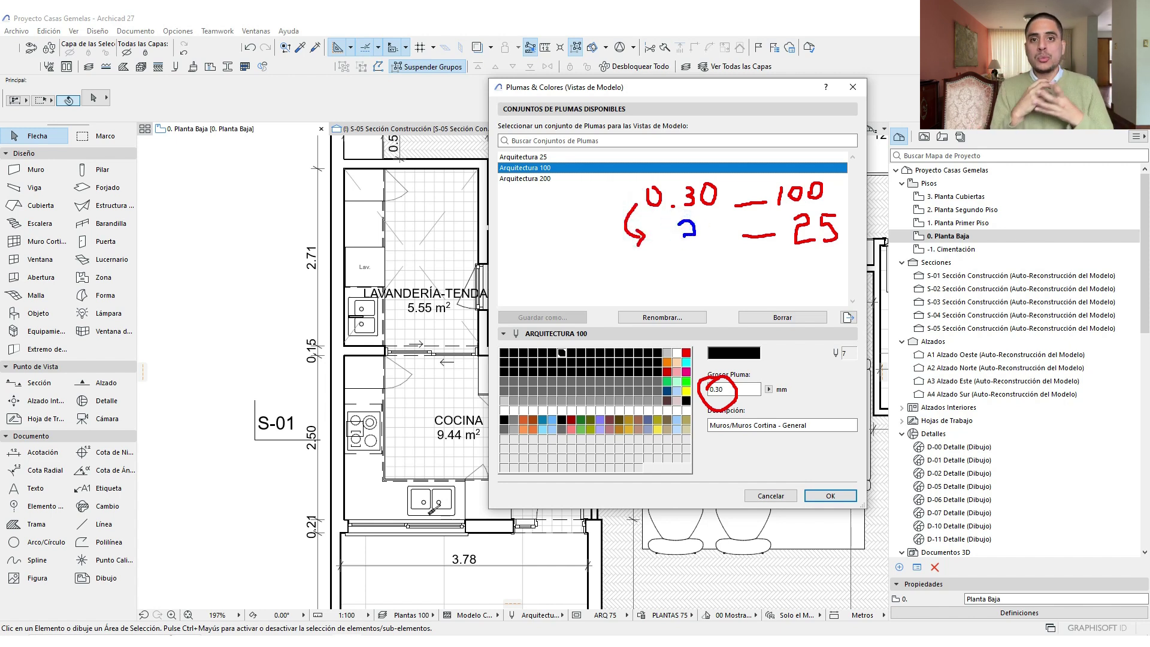
left_click(685, 247)
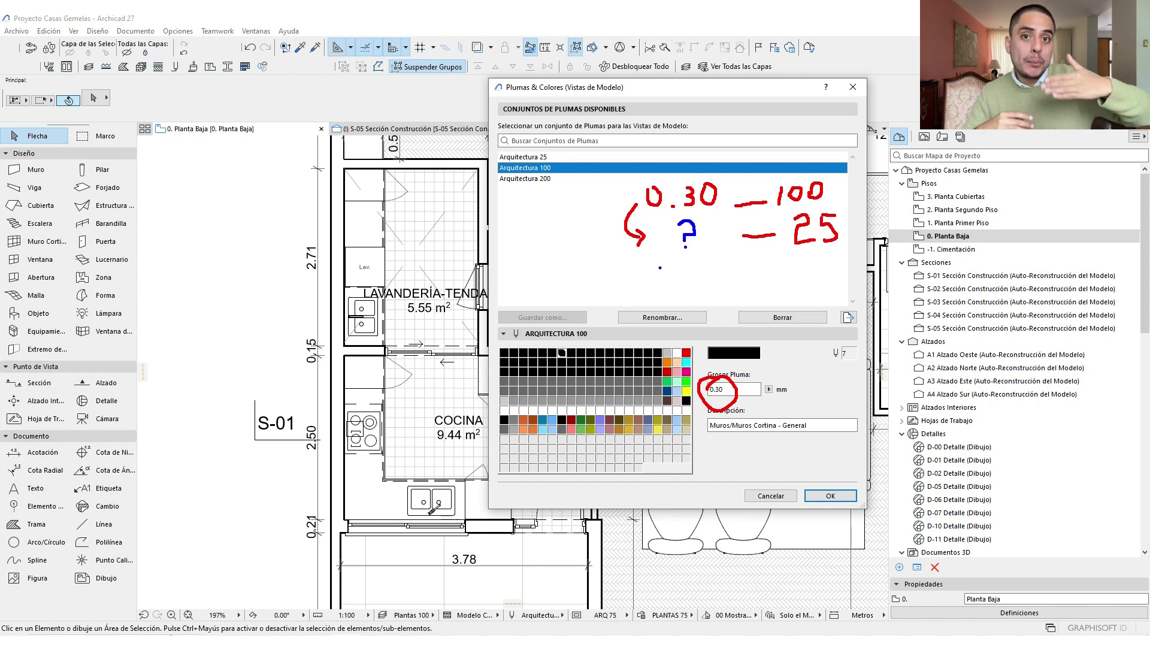
left_click_drag(660, 270, 699, 264)
left_click(675, 276)
left_click(685, 276)
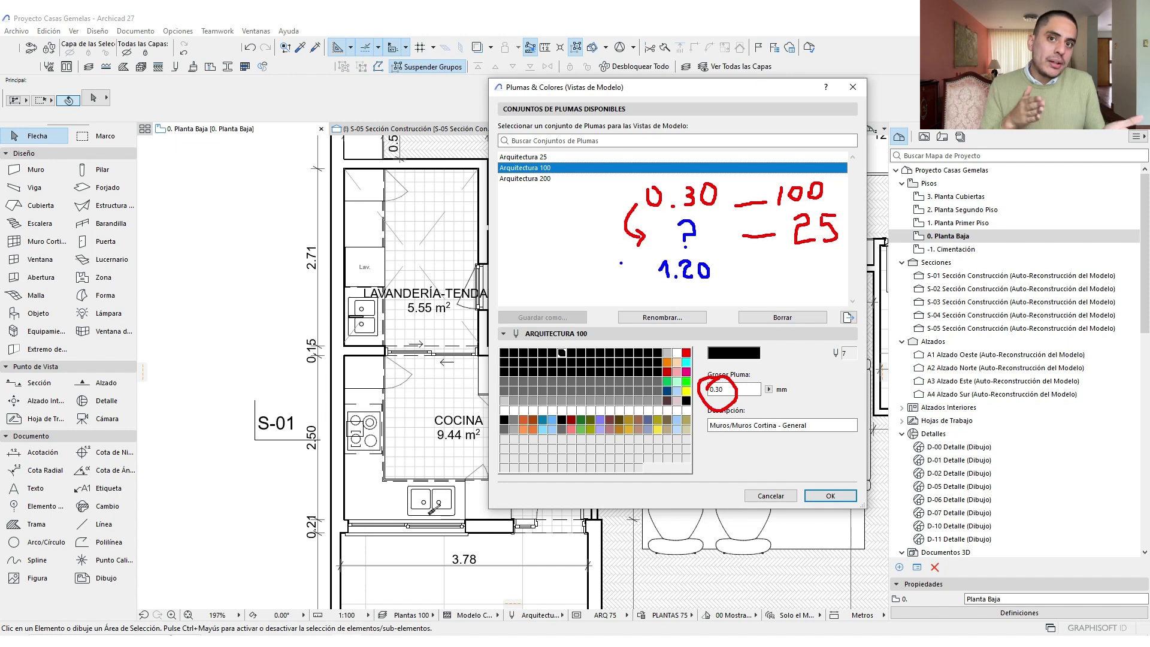
mouse_move(601, 269)
left_mouse_down()
mouse_move(628, 282)
mouse_move(591, 265)
left_mouse_up()
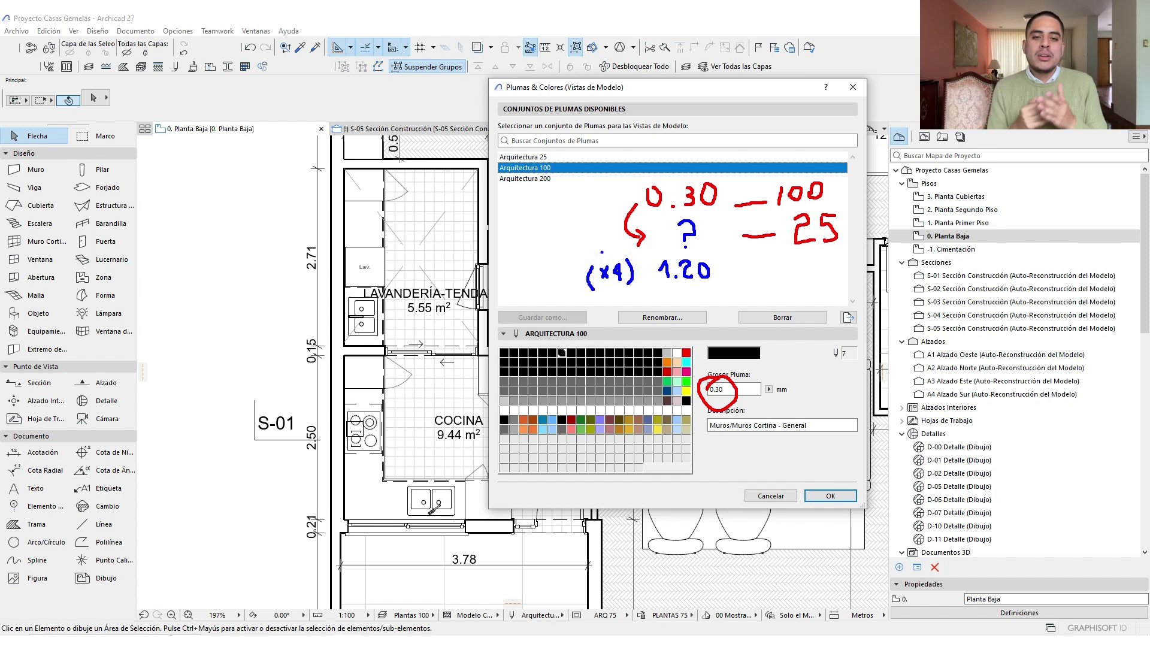
key("Escape")
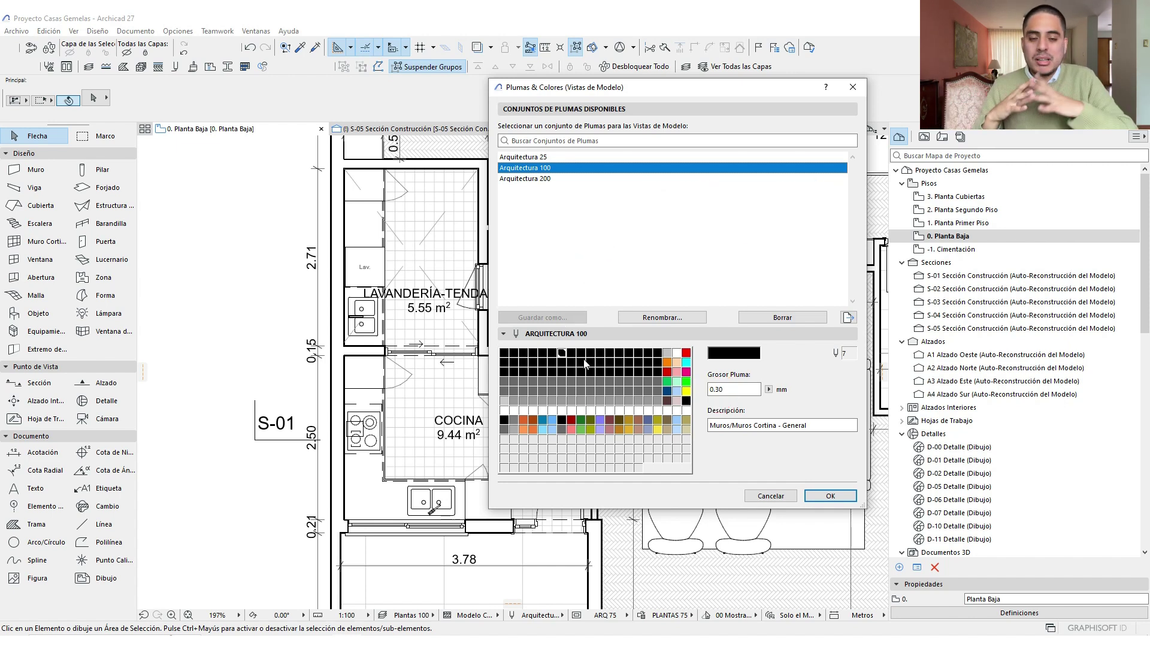
Set the thickness of pen 7, the general wall pen, to 1.2 mm in the Arquitectura 25 pen set
left_click(530, 157)
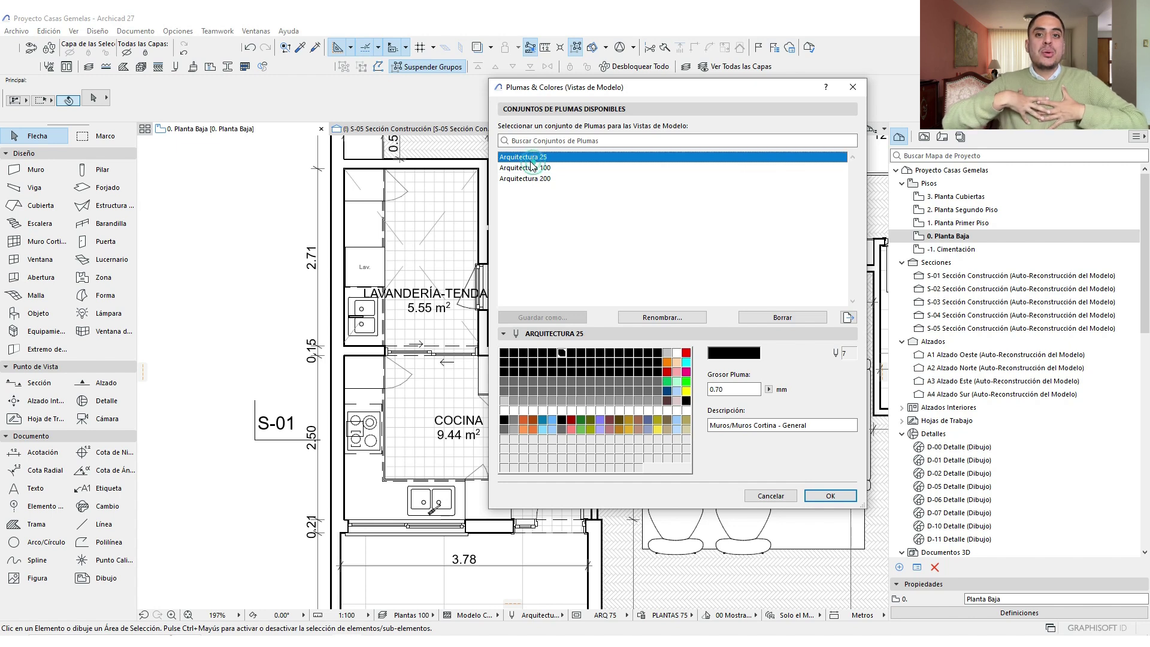
double_click(719, 390)
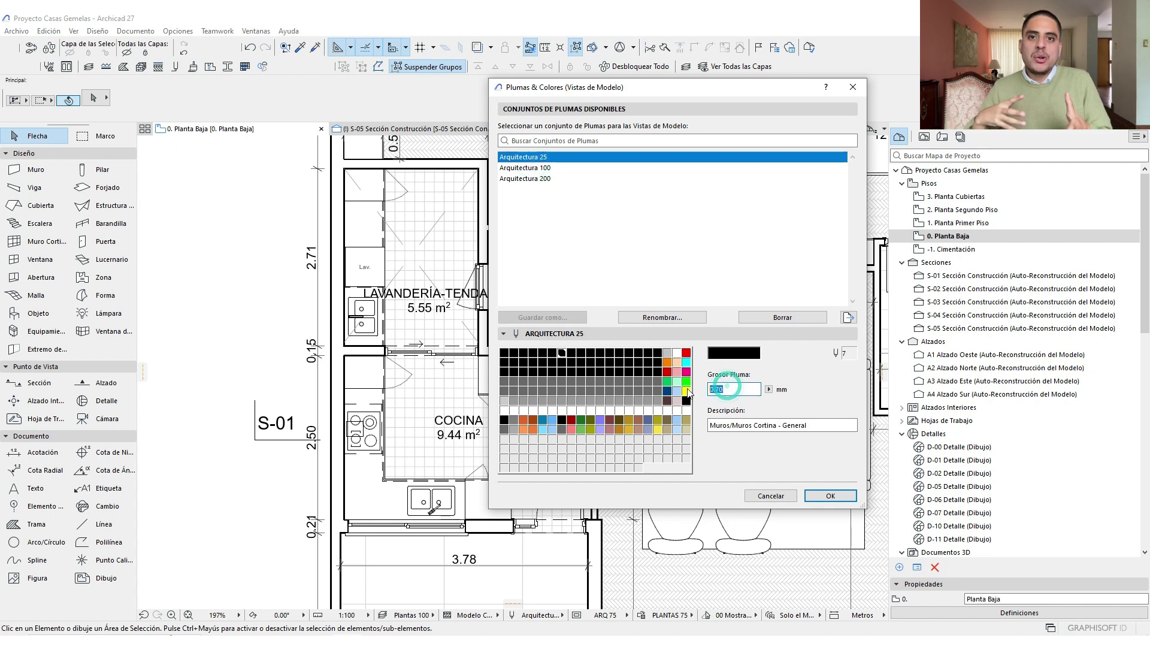
type("1.2")
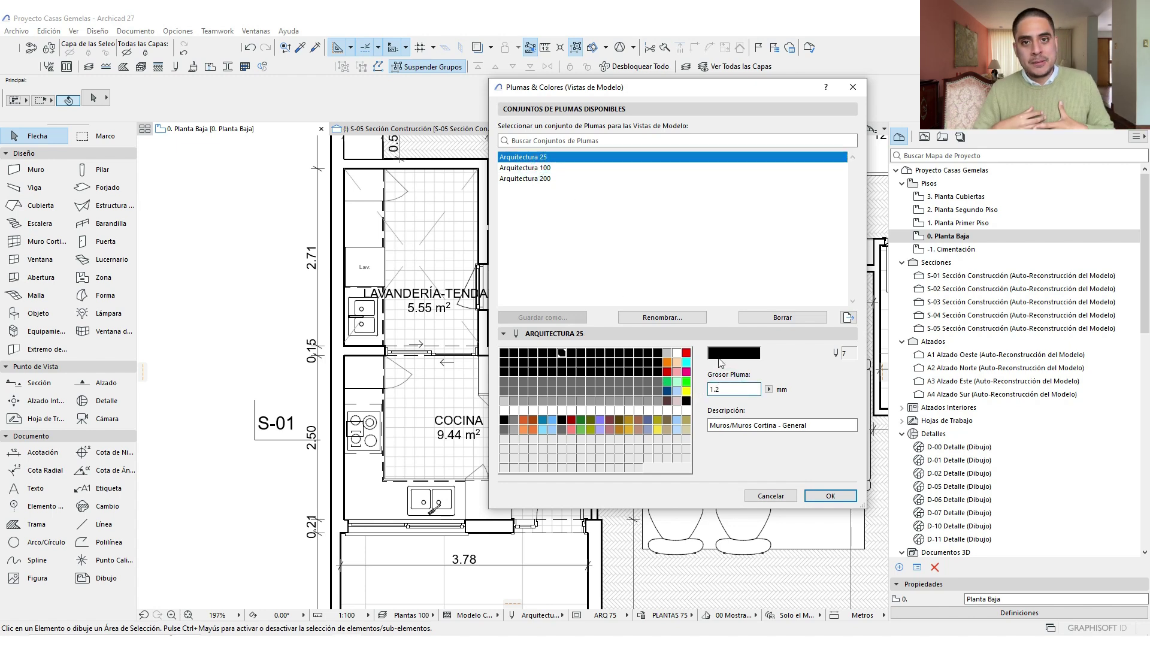
left_click(746, 422)
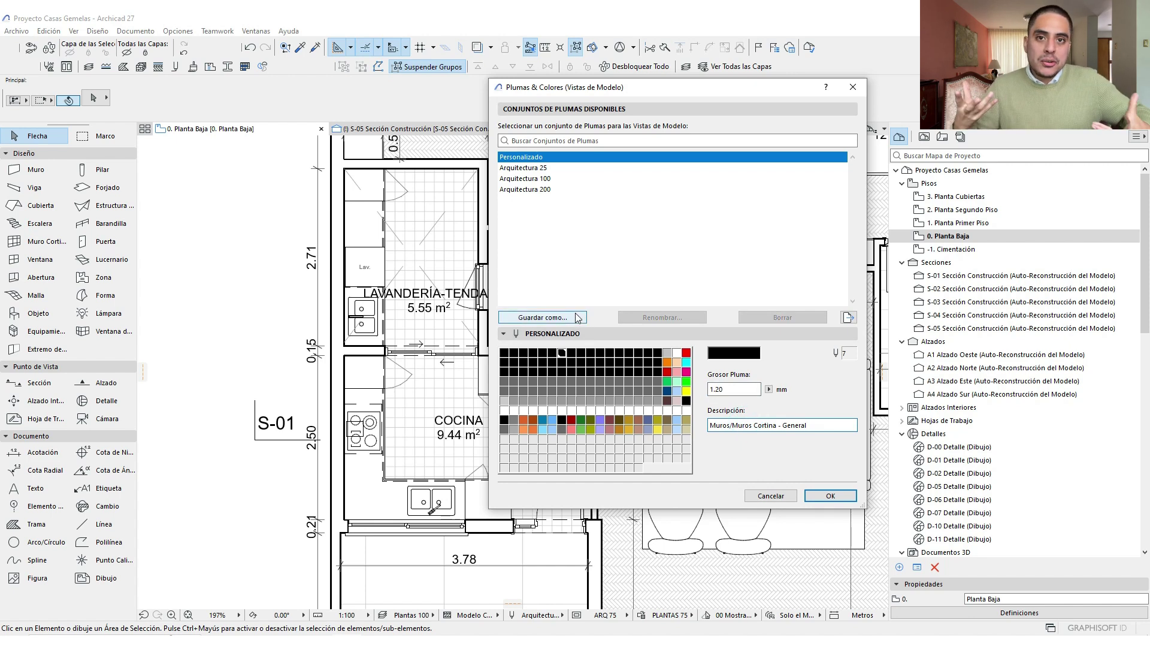
Save the customised pens by replacing the Arquitectura 25 pen set, and apply it to the model view
mouse_move(548, 306)
left_mouse_down()
mouse_move(514, 312)
mouse_move(537, 332)
mouse_move(573, 312)
mouse_move(558, 300)
mouse_move(569, 291)
left_mouse_up()
left_click(542, 317)
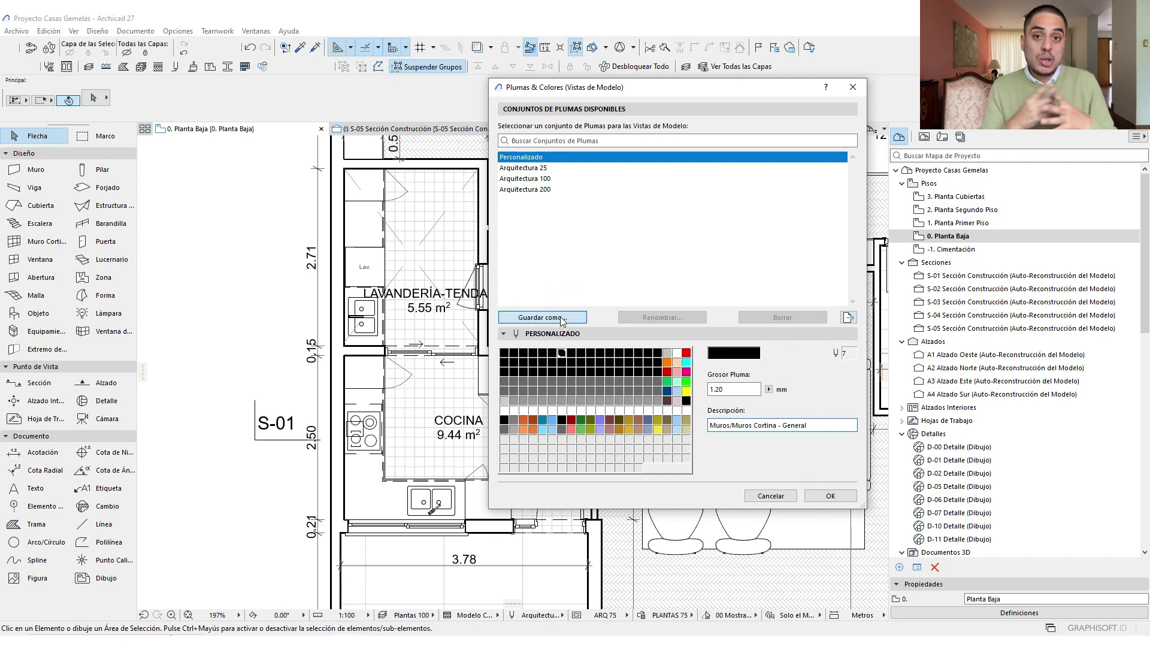
left_click(516, 223)
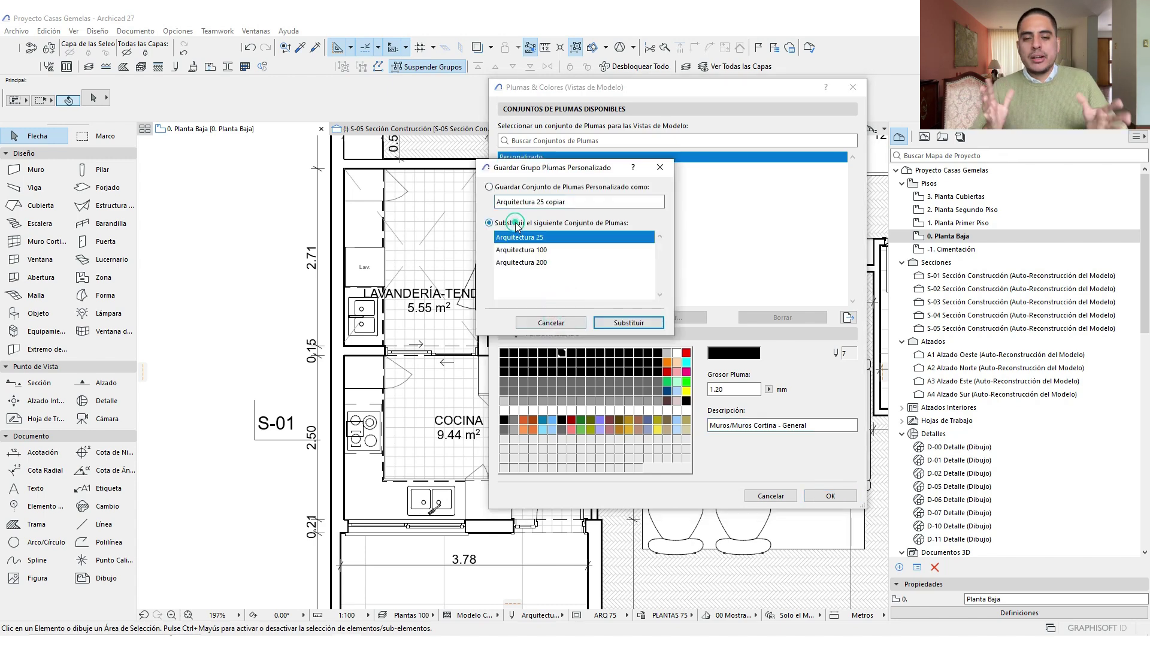
left_click(625, 326)
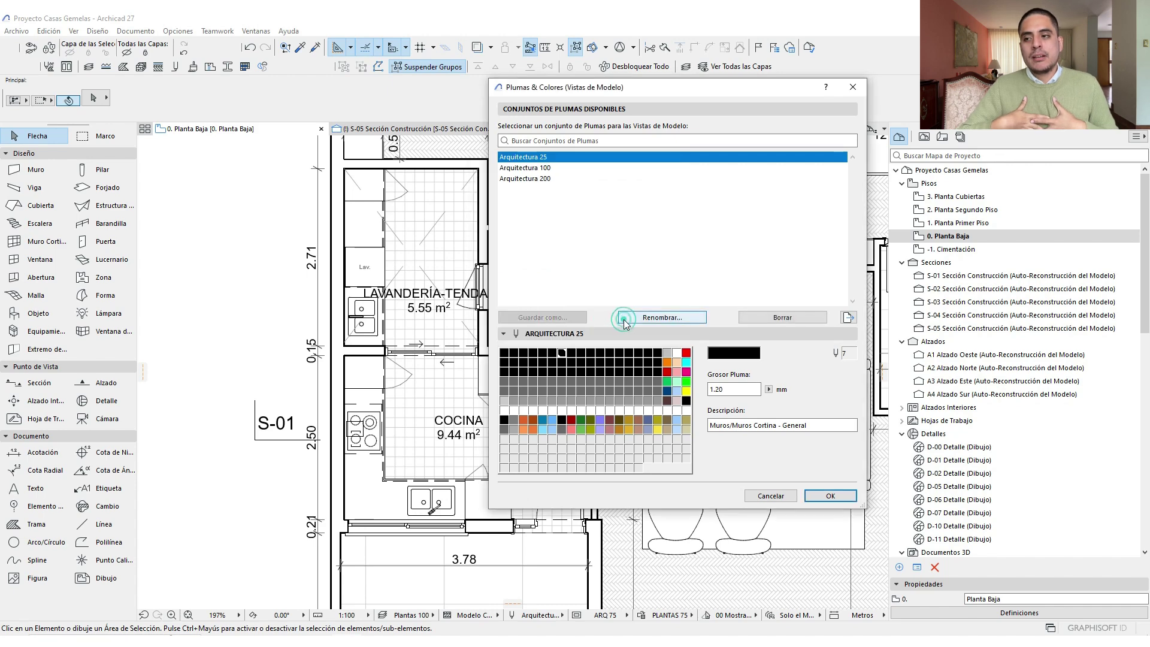
left_click(830, 496)
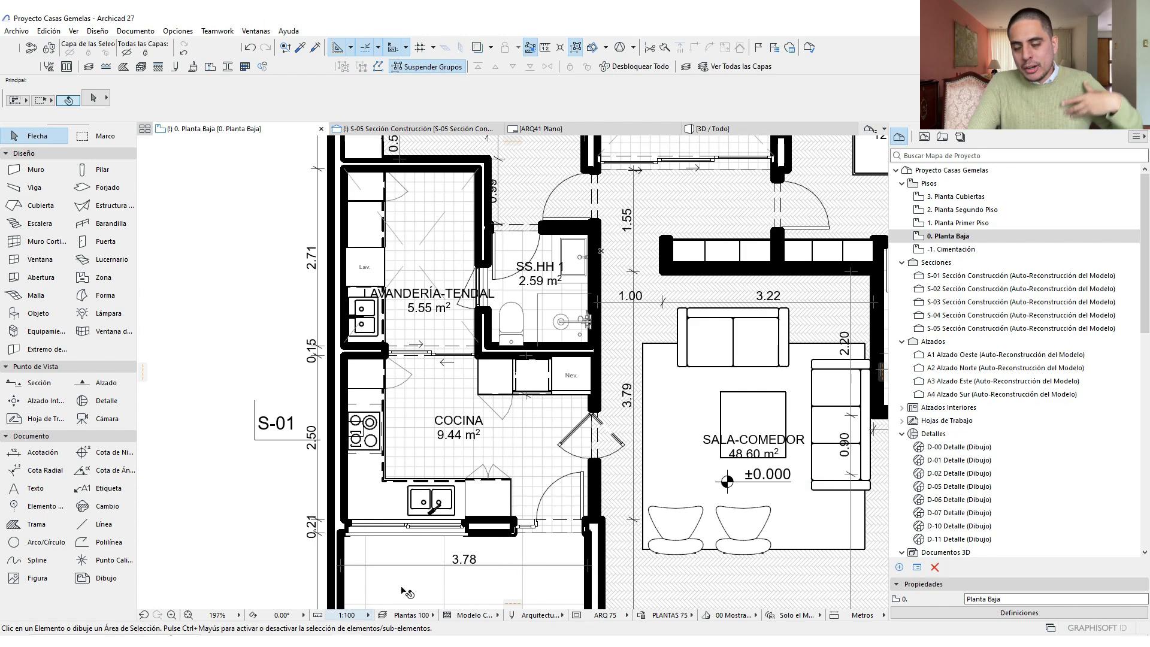
Change the ground floor plan's scale to 1:25 and bring the kitchen back into view
left_click(360, 619)
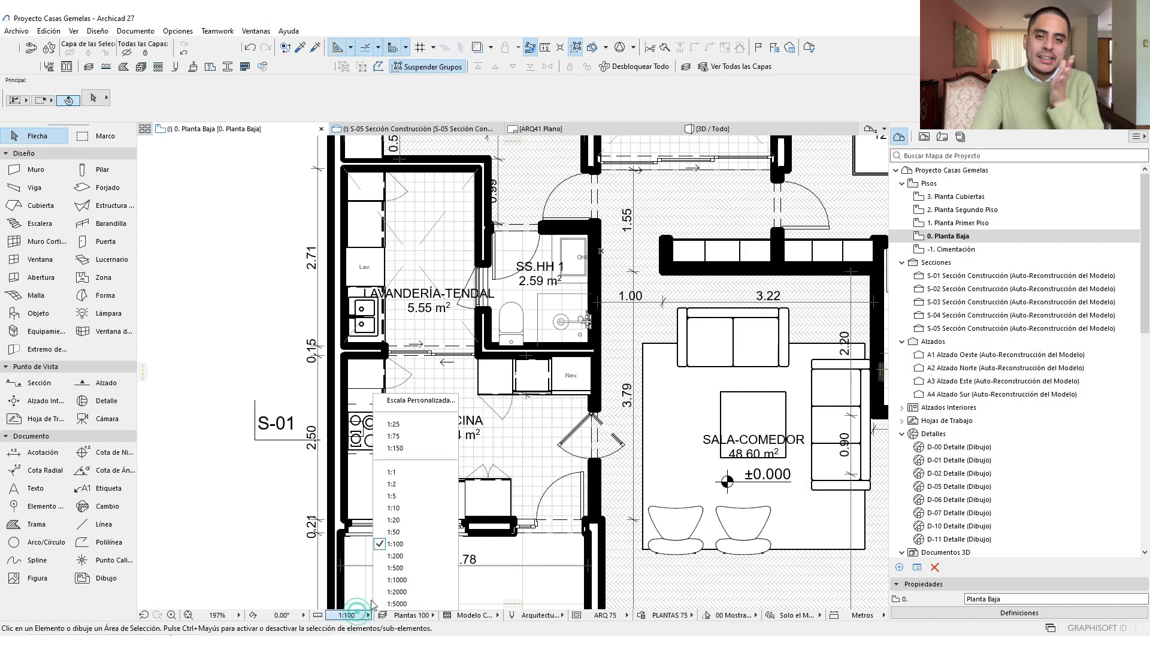
left_click(417, 432)
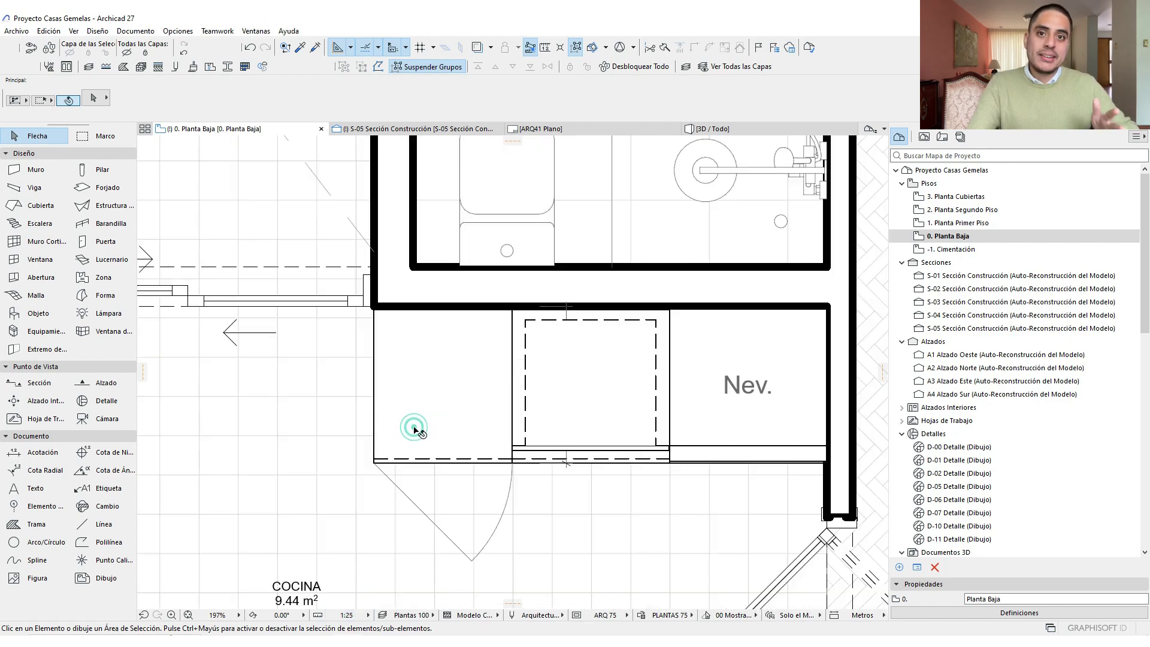
scroll(421, 414, "down", 5)
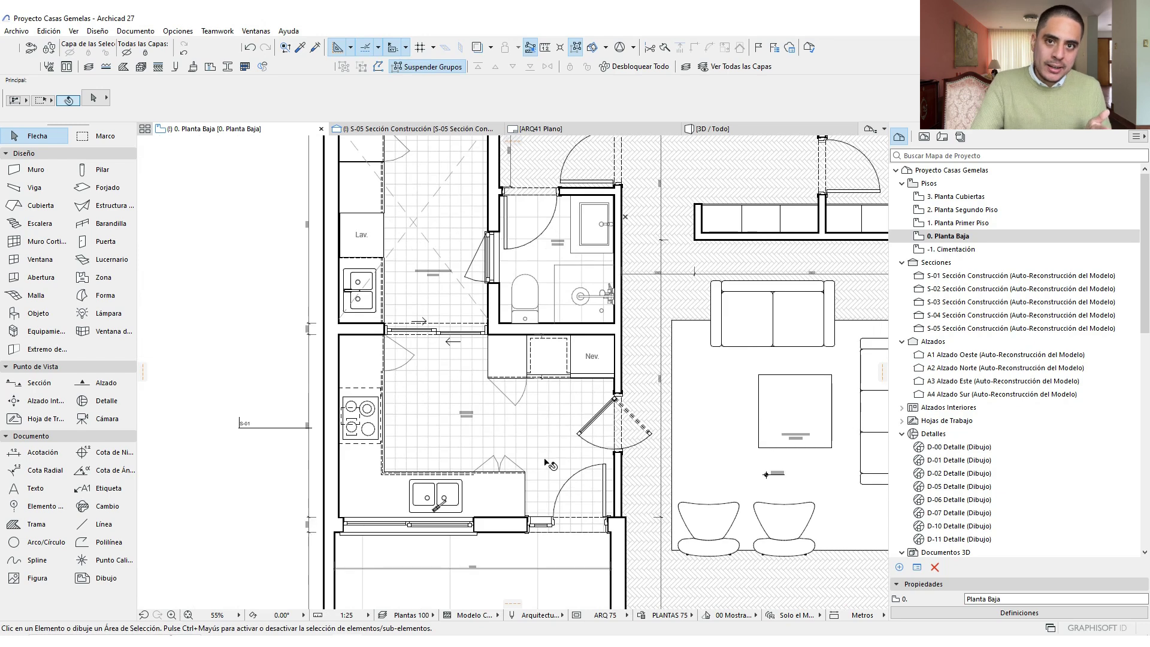
scroll(545, 458, "up", 2)
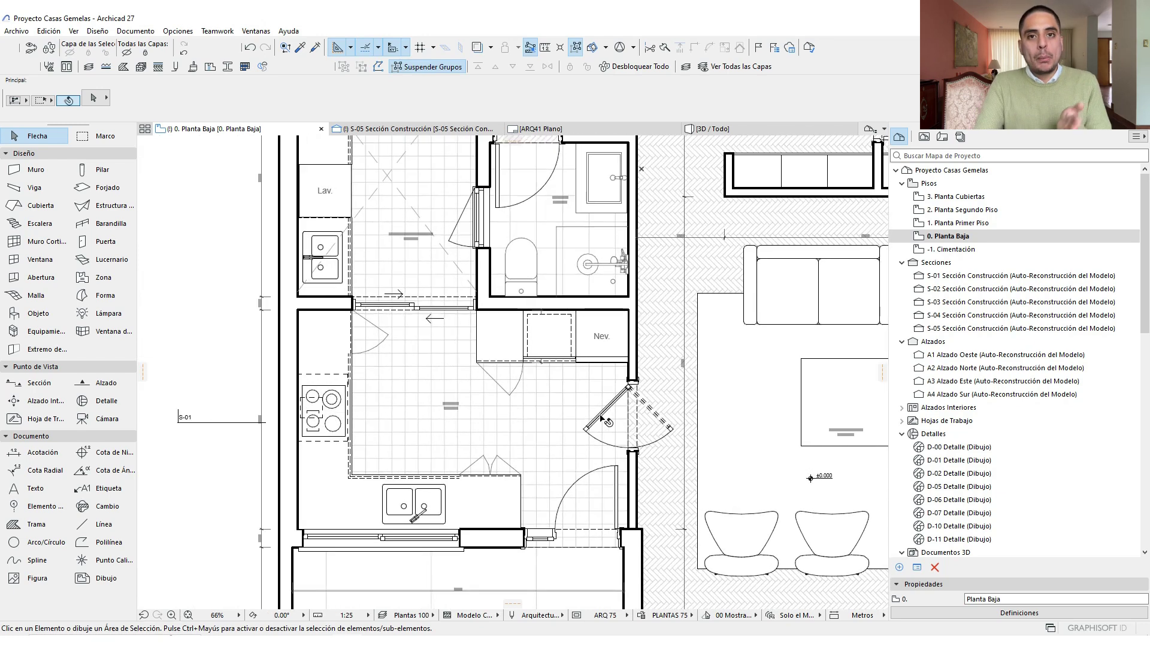
Select all the walls of the ground floor plan and bring them to the front of the display order
left_click(617, 300, "alt")
left_click(619, 297, "alt")
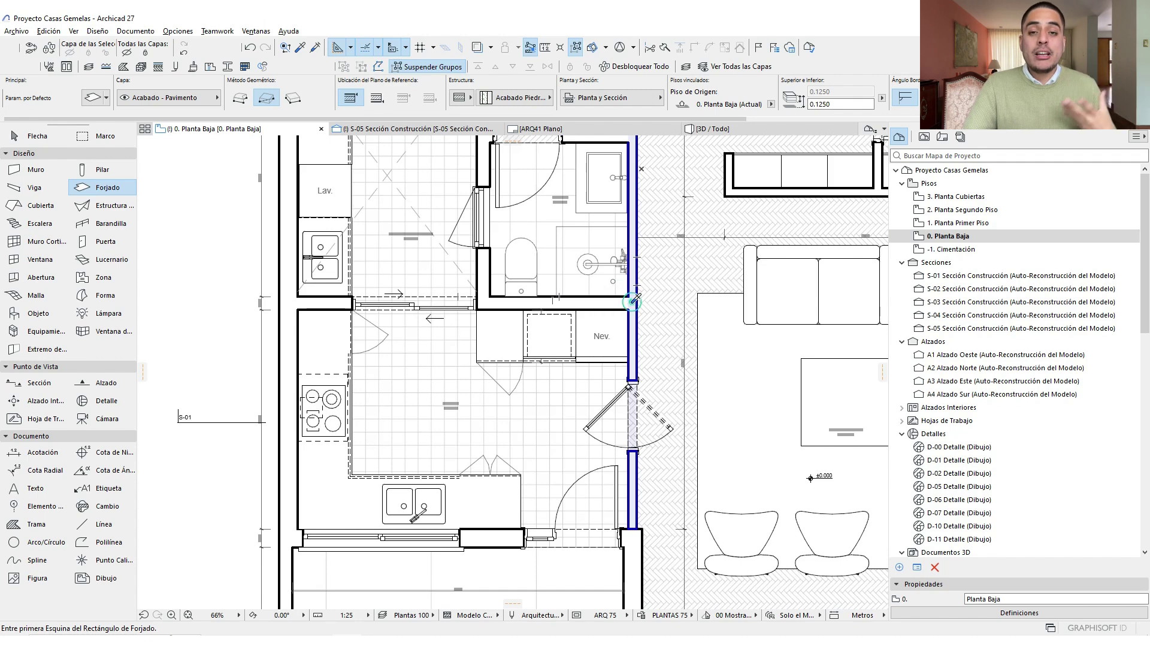
left_click(634, 300, "alt")
key("ctrl+a")
right_click(632, 302)
mouse_move(796, 439)
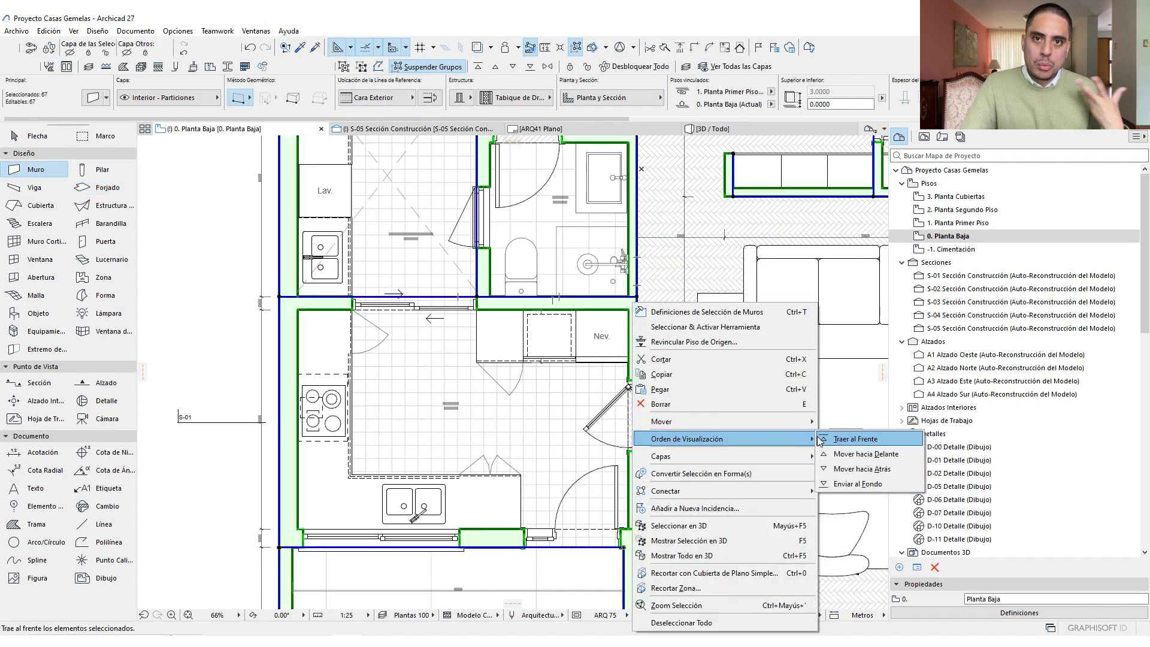
left_click(854, 439)
left_click(654, 255)
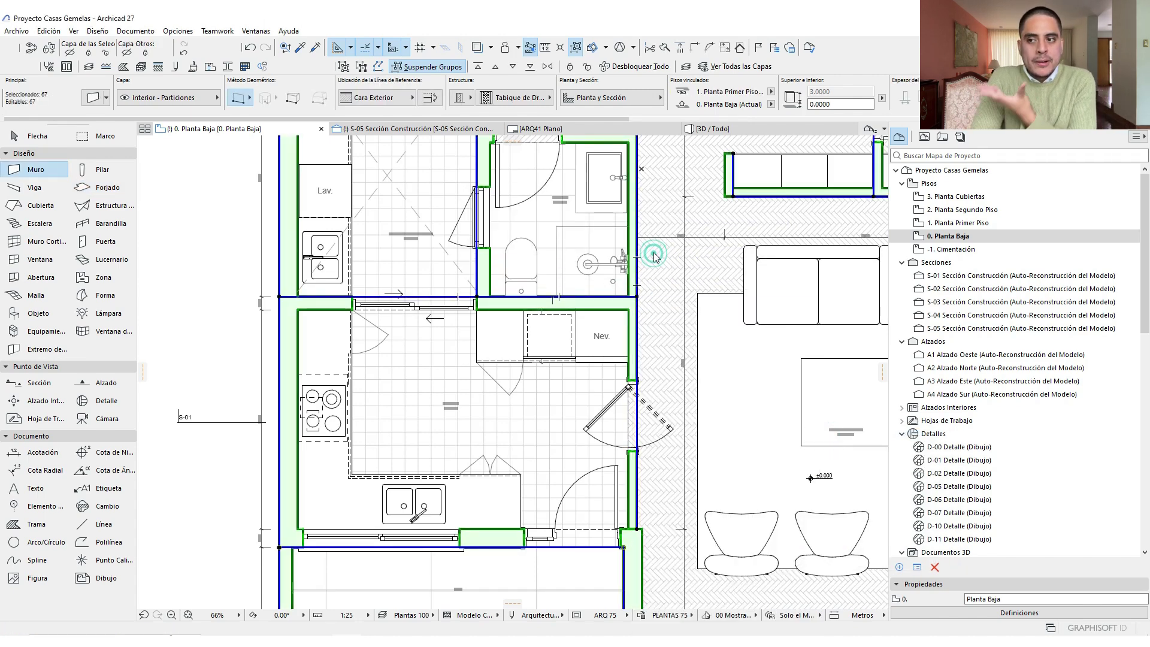
key("Escape")
Apply the Plantas 25 layer combination to the kitchen plan
scroll(618, 338, "up", 1)
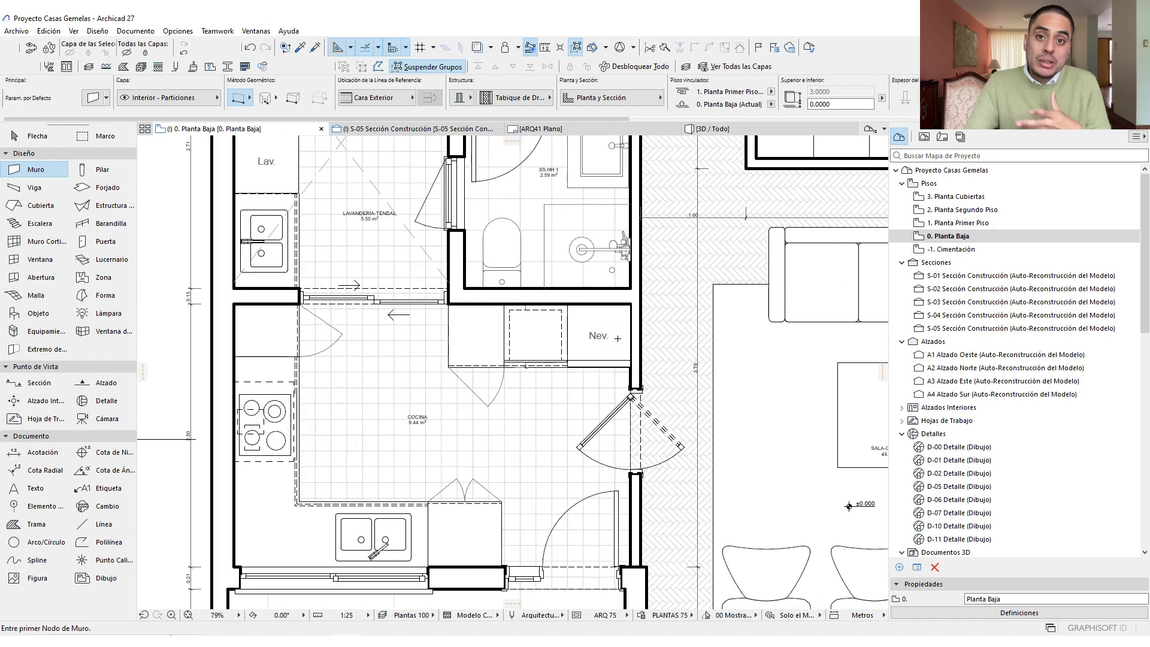
scroll(618, 338, "down", 1)
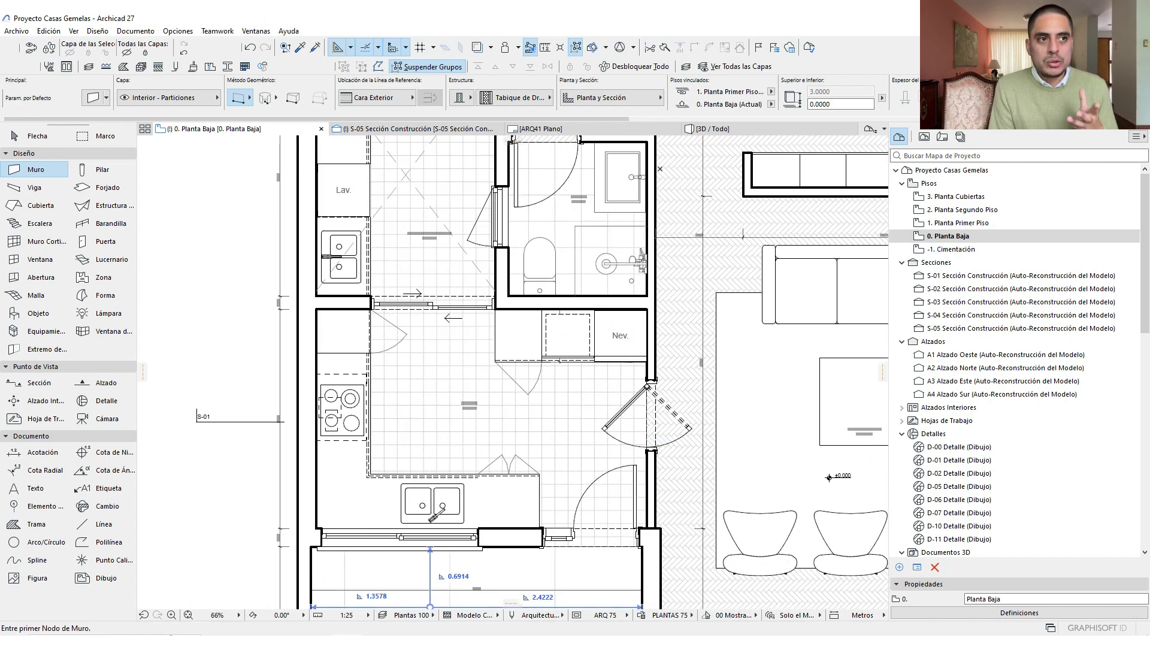
left_click(412, 615)
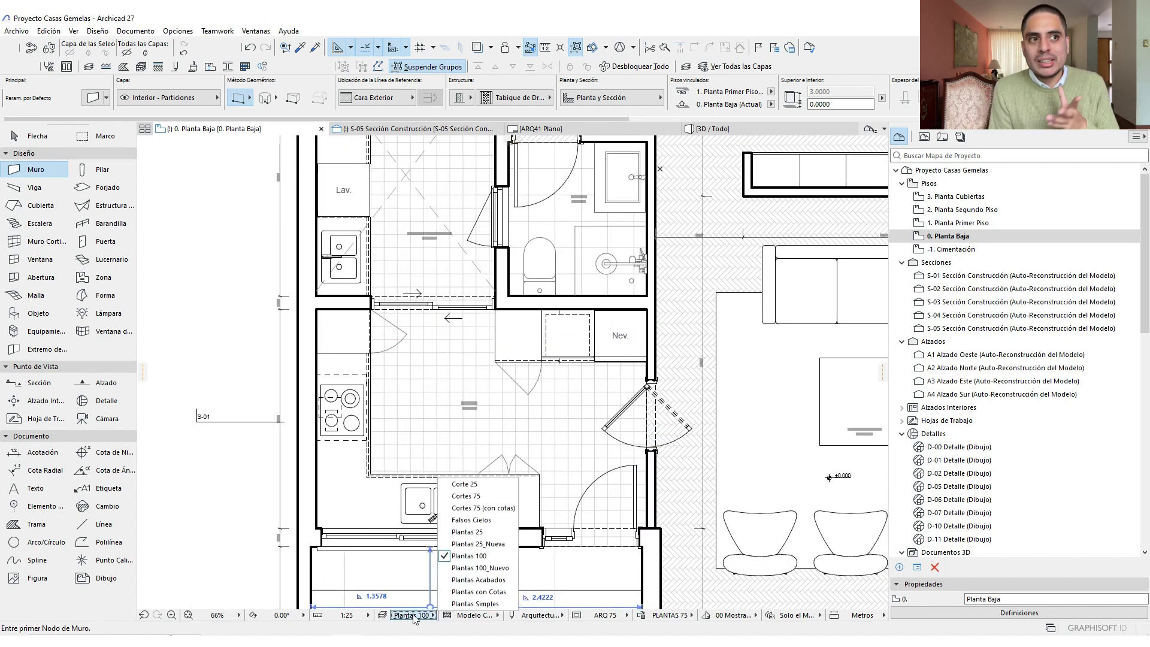
left_click(490, 533)
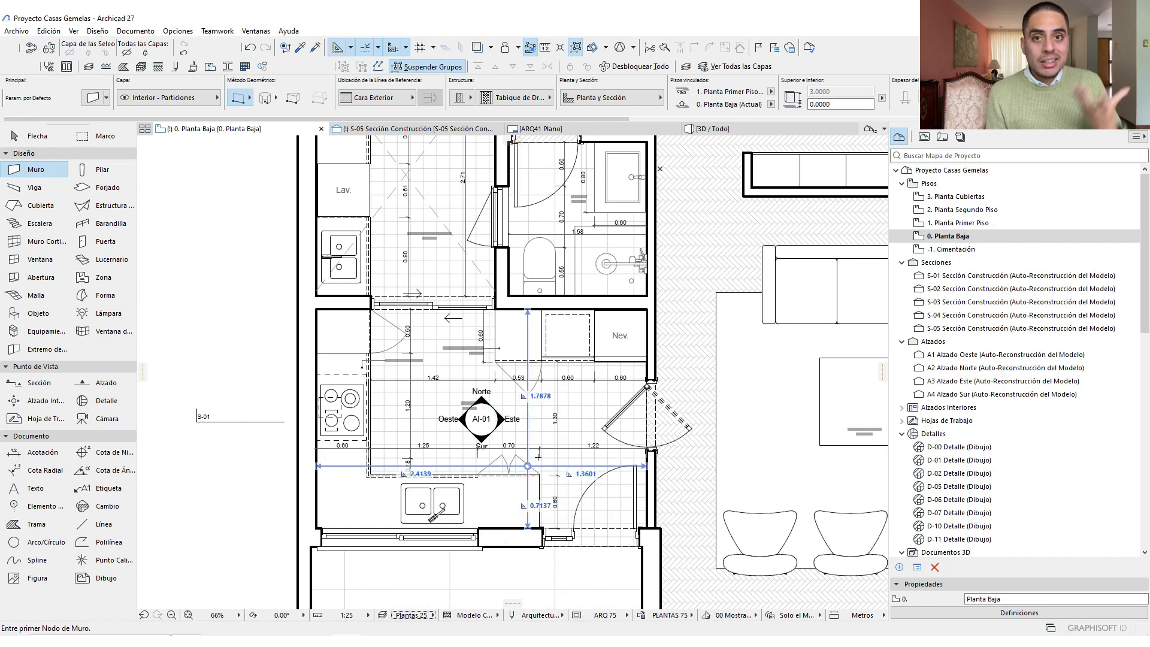
key("Escape")
scroll(552, 425, "up", 1)
middle_click_drag(552, 425, 568, 399)
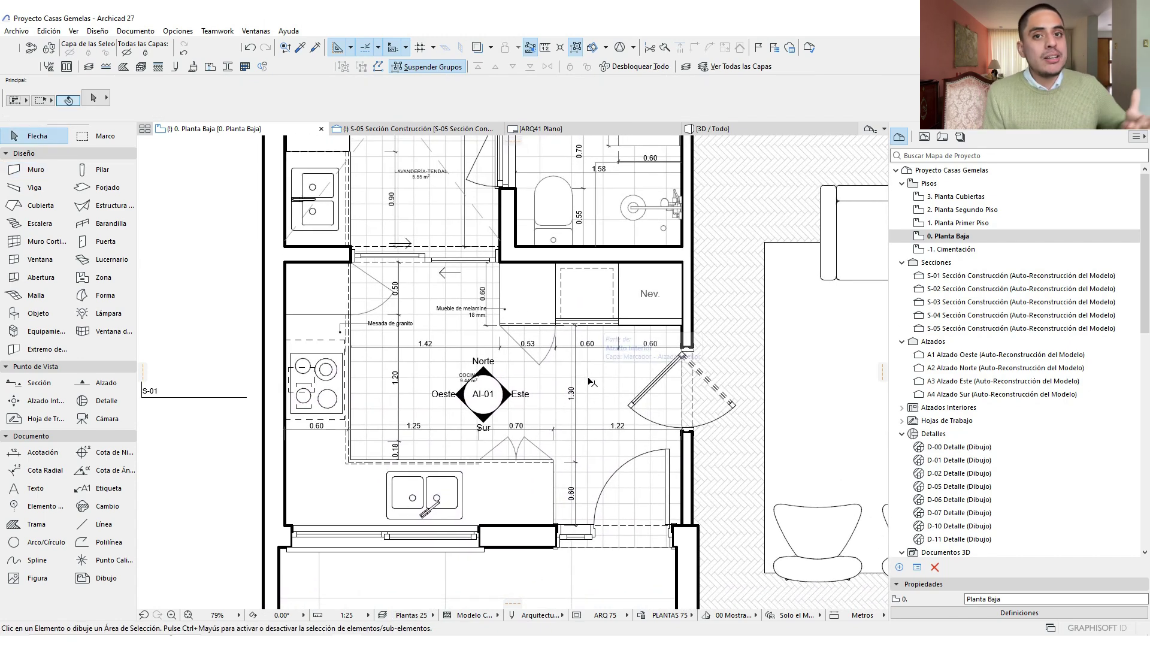
Move the AI-01 interior elevation marker toward the kitchen door so it clears the COCINA zone label
left_click(490, 397)
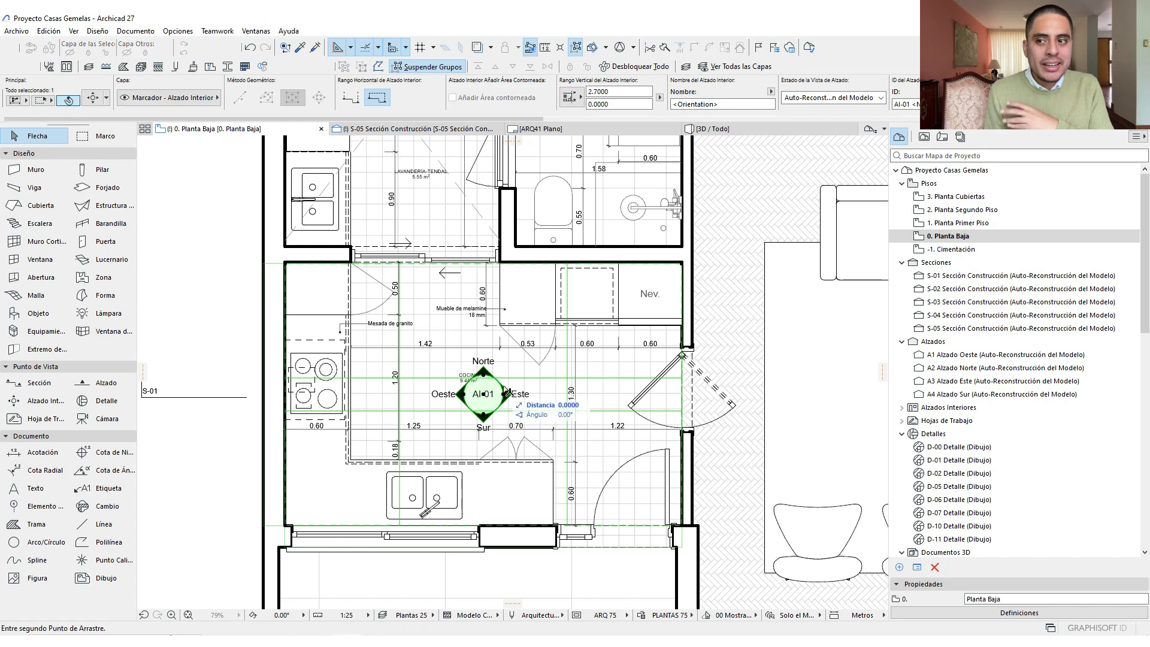
left_click(488, 394)
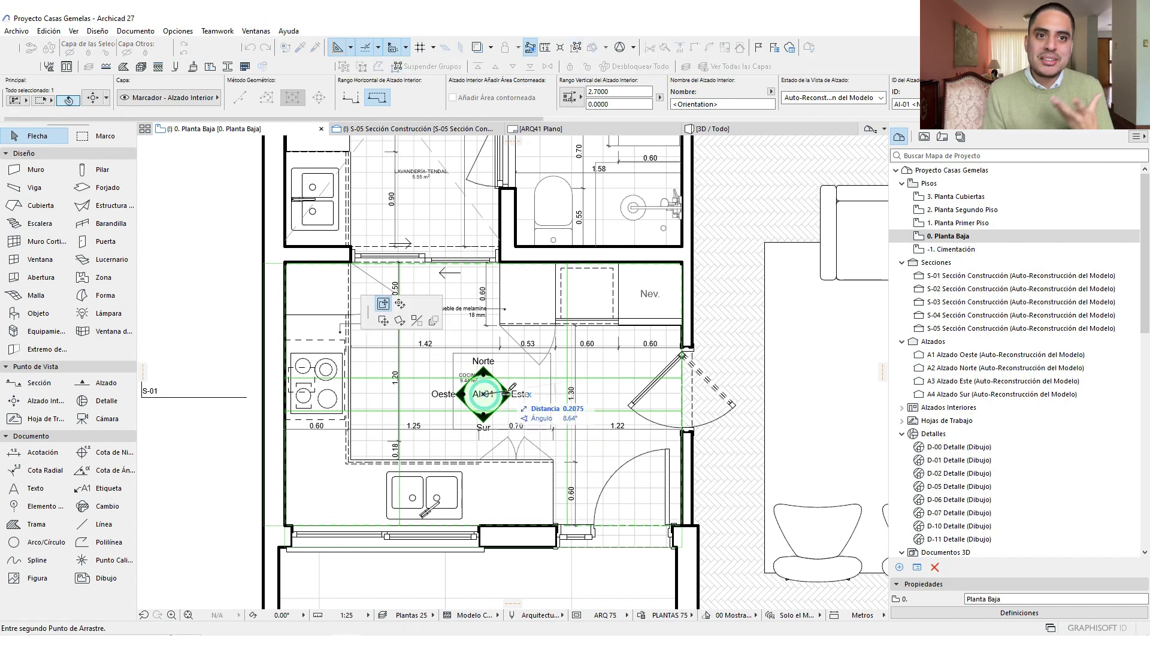
key("Escape")
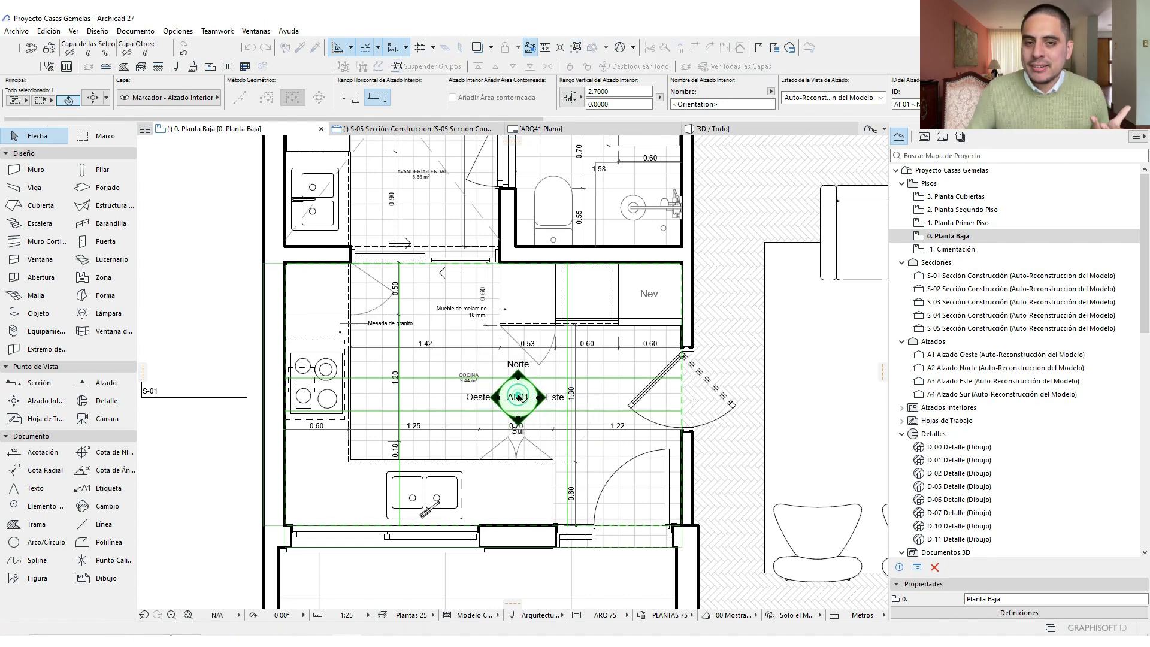
key("Escape")
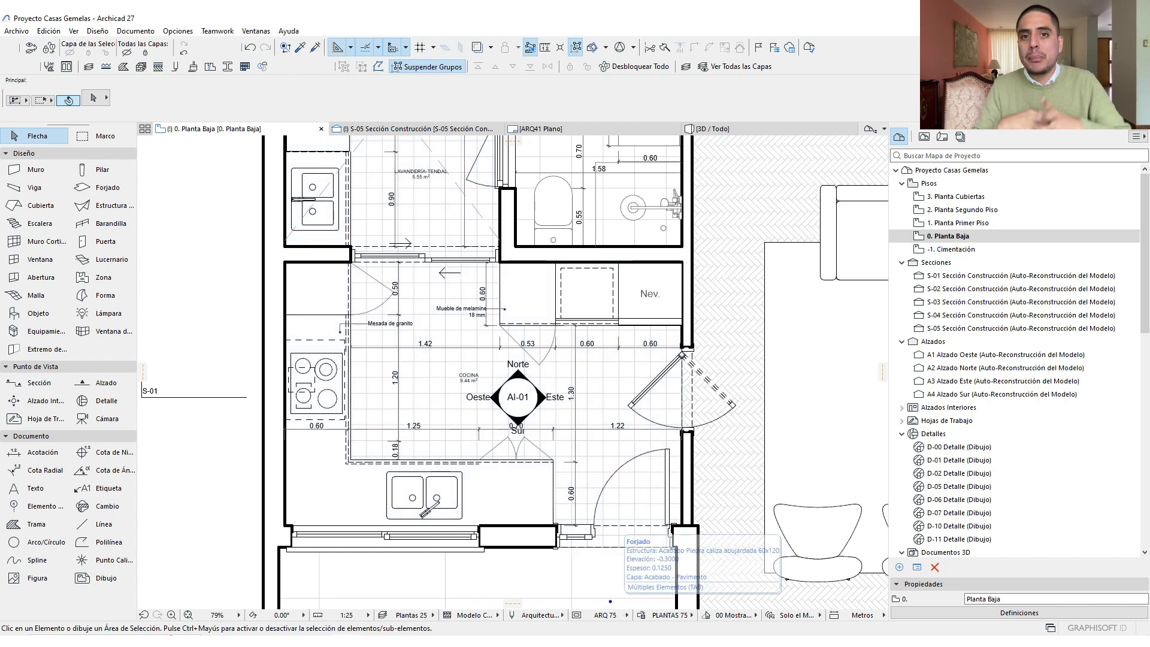
Open the model view options and expand the detail level settings for door, window and skylight symbols
left_click_drag(610, 600, 567, 602)
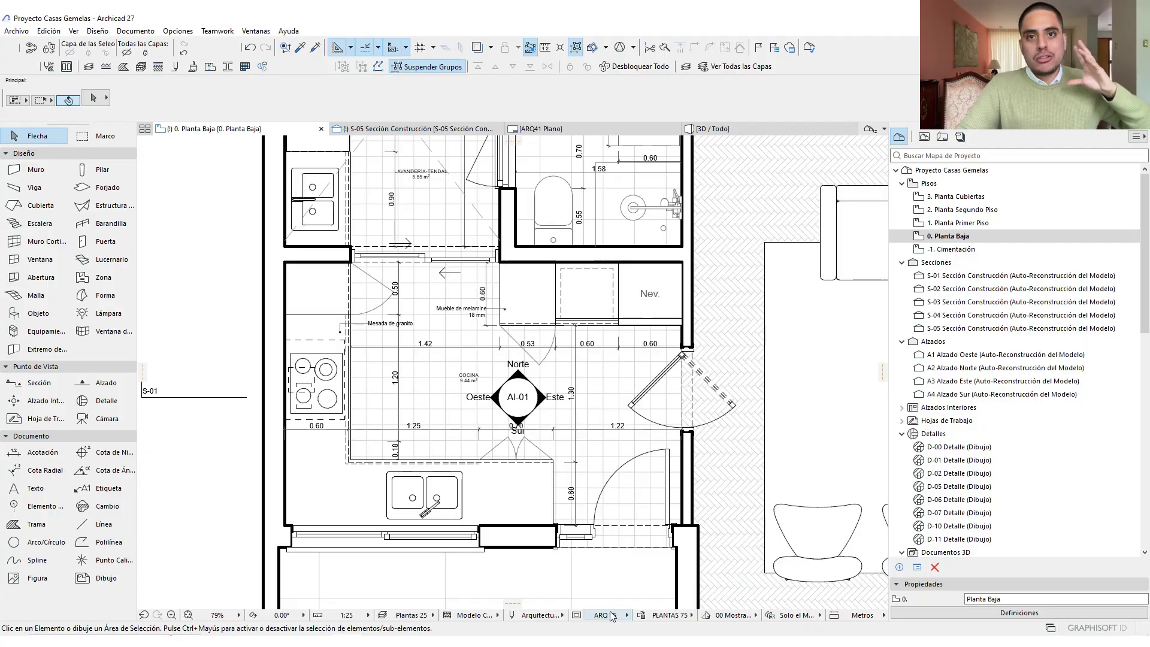
middle_click_drag(576, 494, 595, 510)
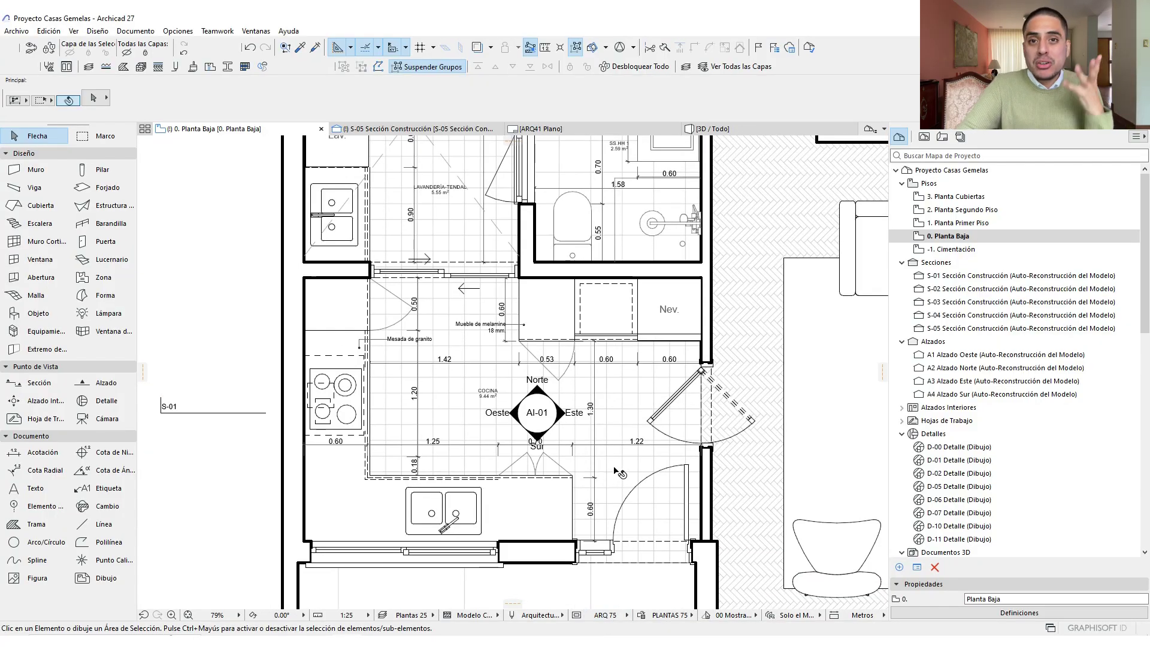
left_click(577, 615)
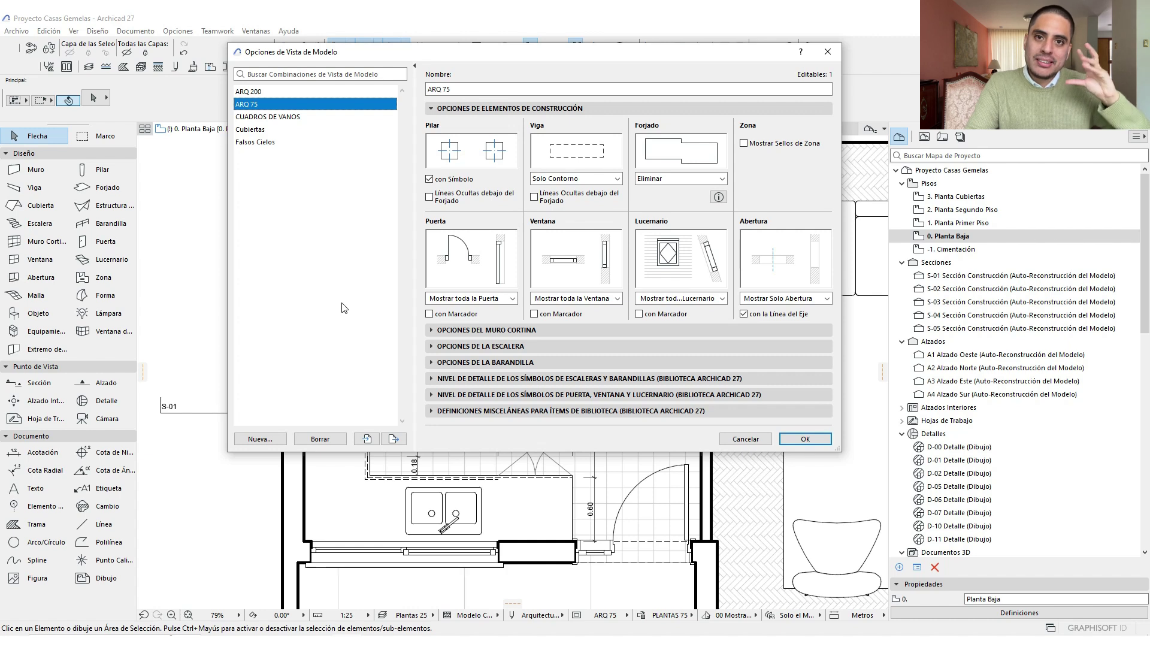
left_click(351, 229)
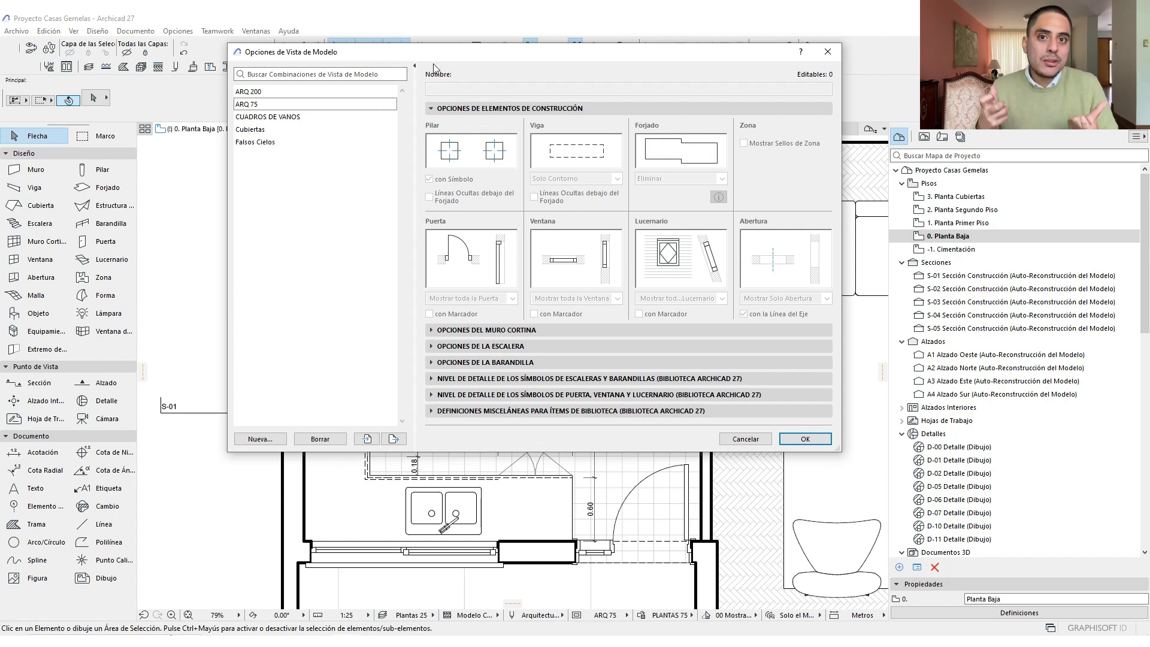
left_click_drag(434, 57, 679, 41)
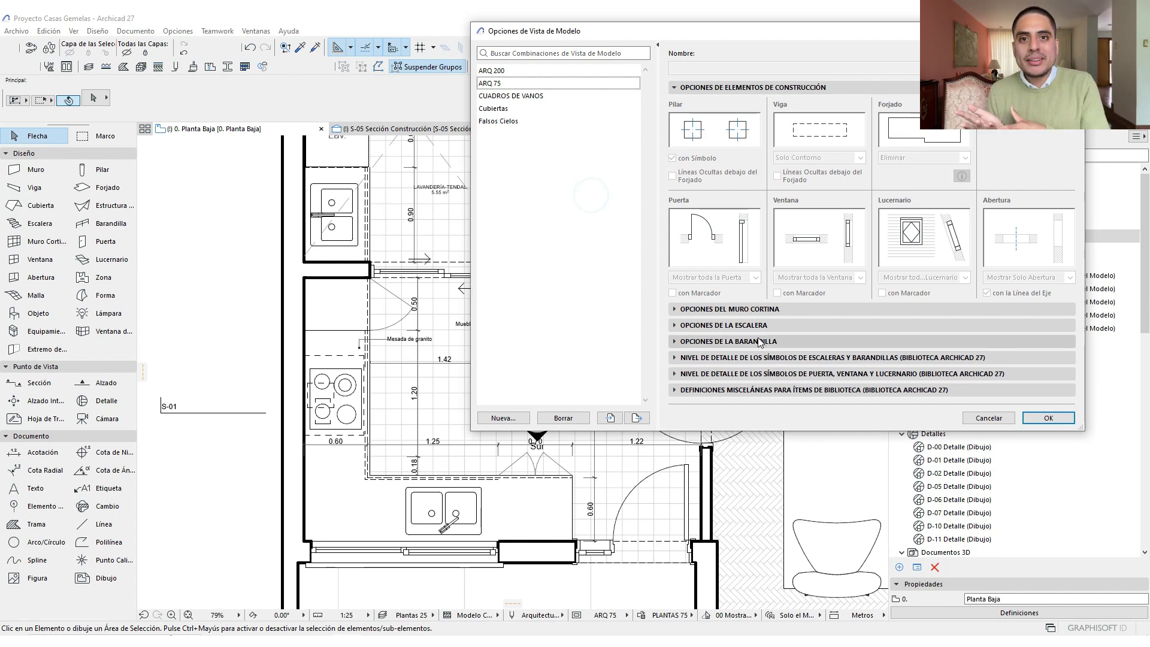
left_click(772, 372)
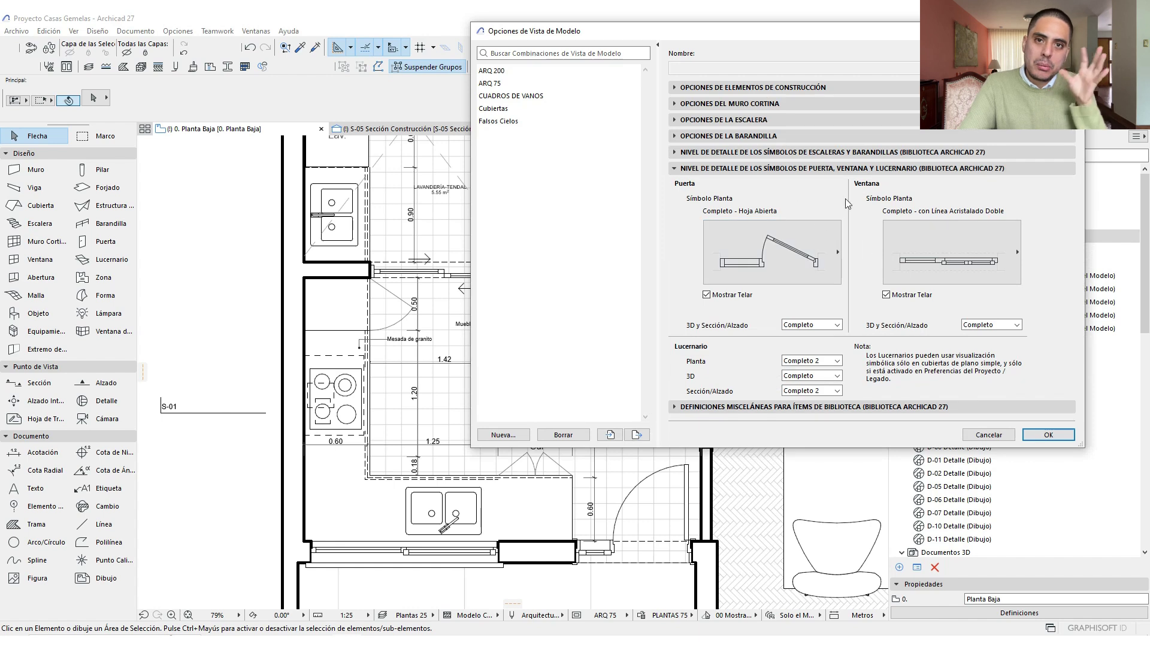
Set the door plan symbol to Medio - Hoja Abierta and the window plan symbol to Medio - sin Línea de Acristalado
left_click(808, 266)
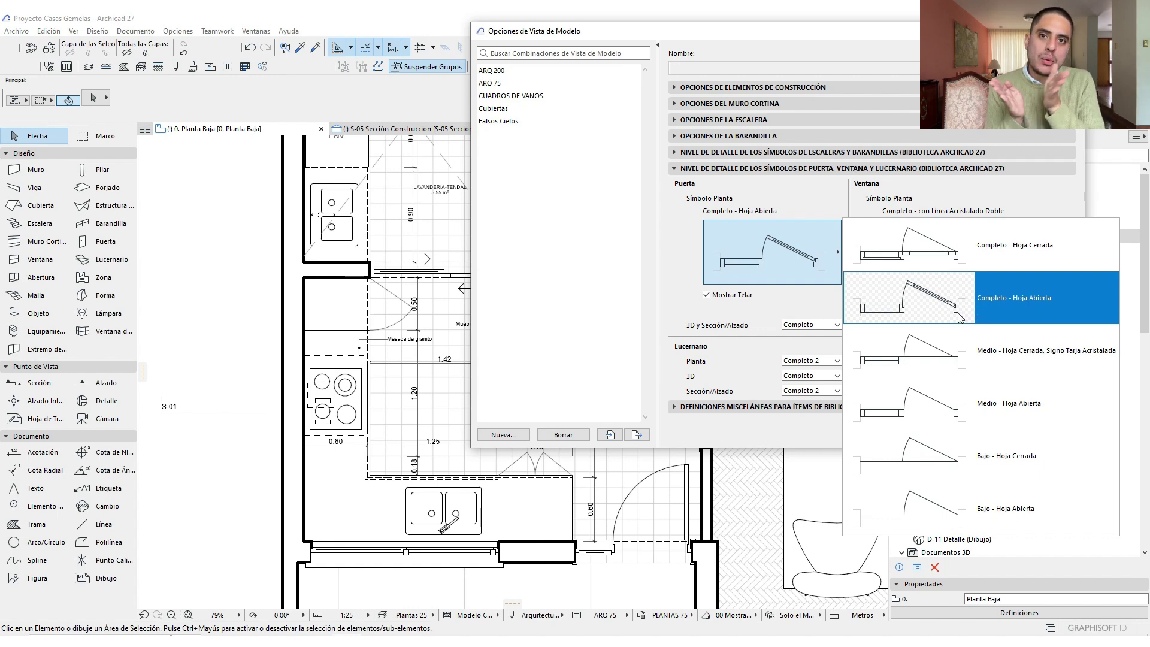
left_click(973, 422)
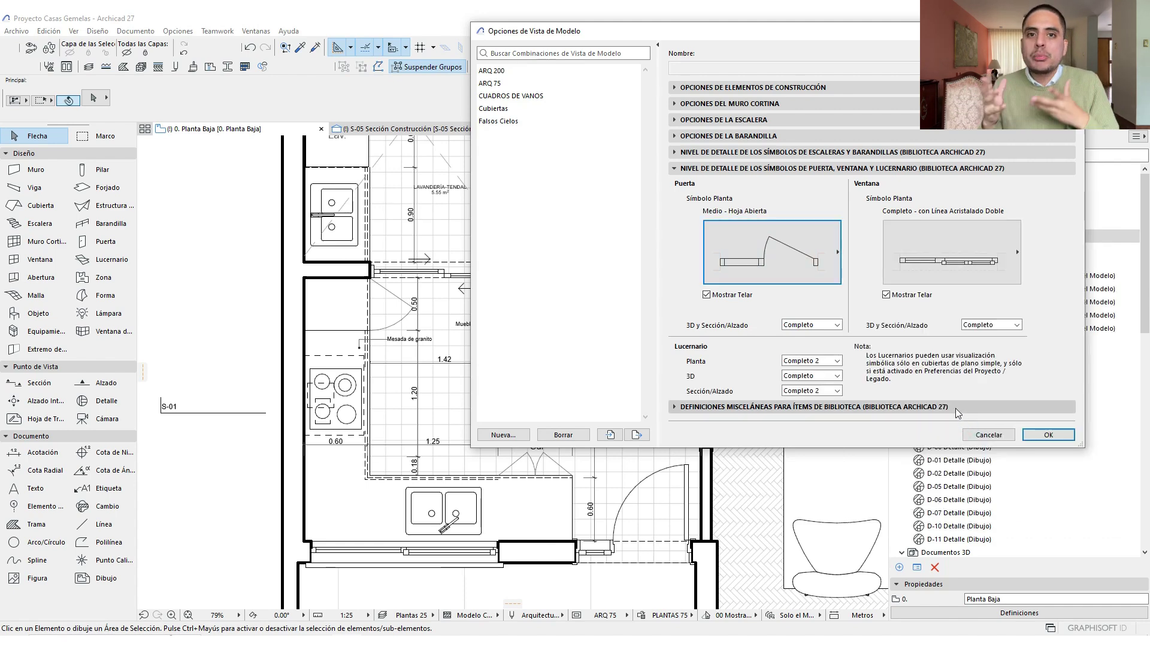
left_click(922, 276)
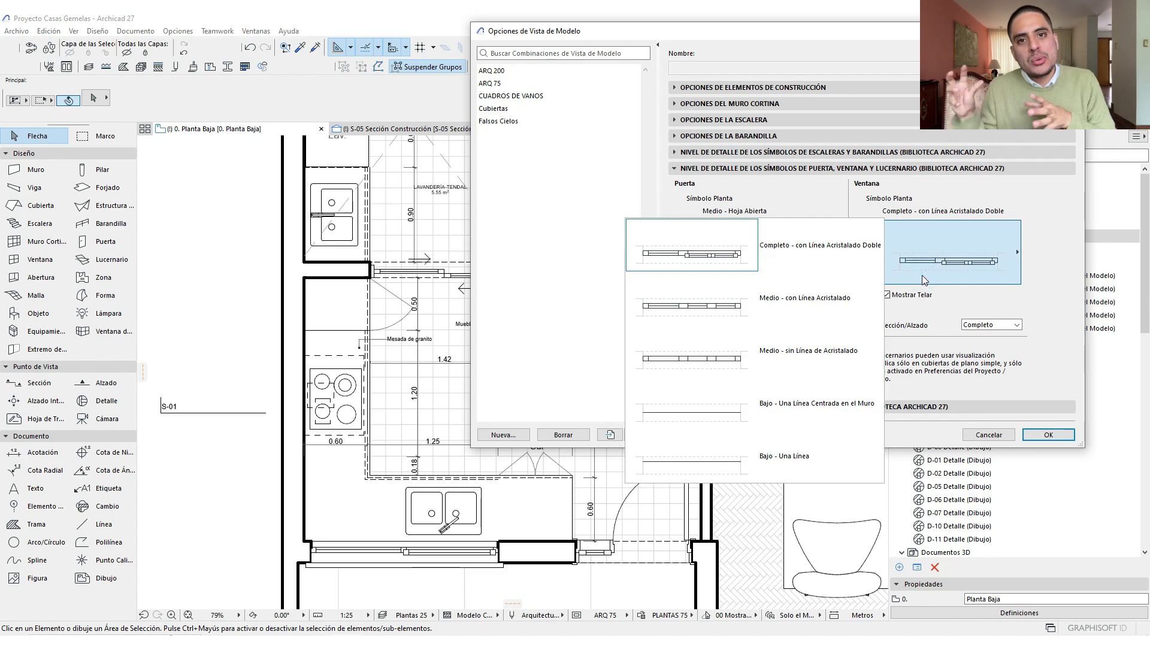
left_click(850, 332)
Save the current door and window symbol settings as a new model view option combination named ARQ 100
left_click(518, 434)
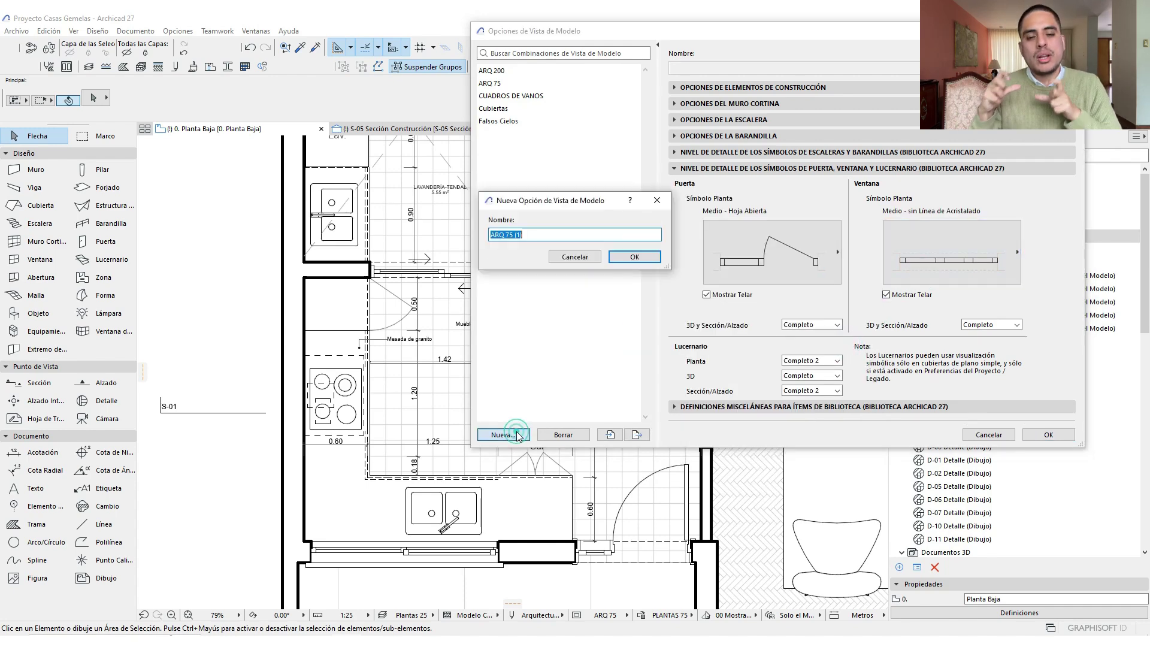
type("ARQ 1")
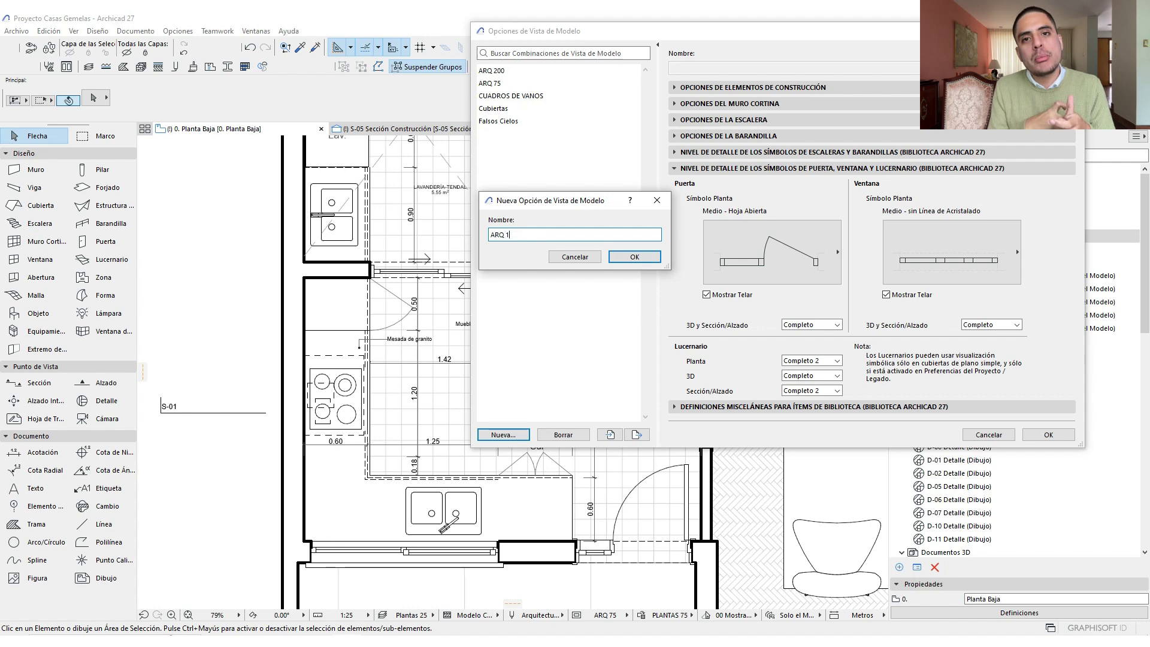
key("Return")
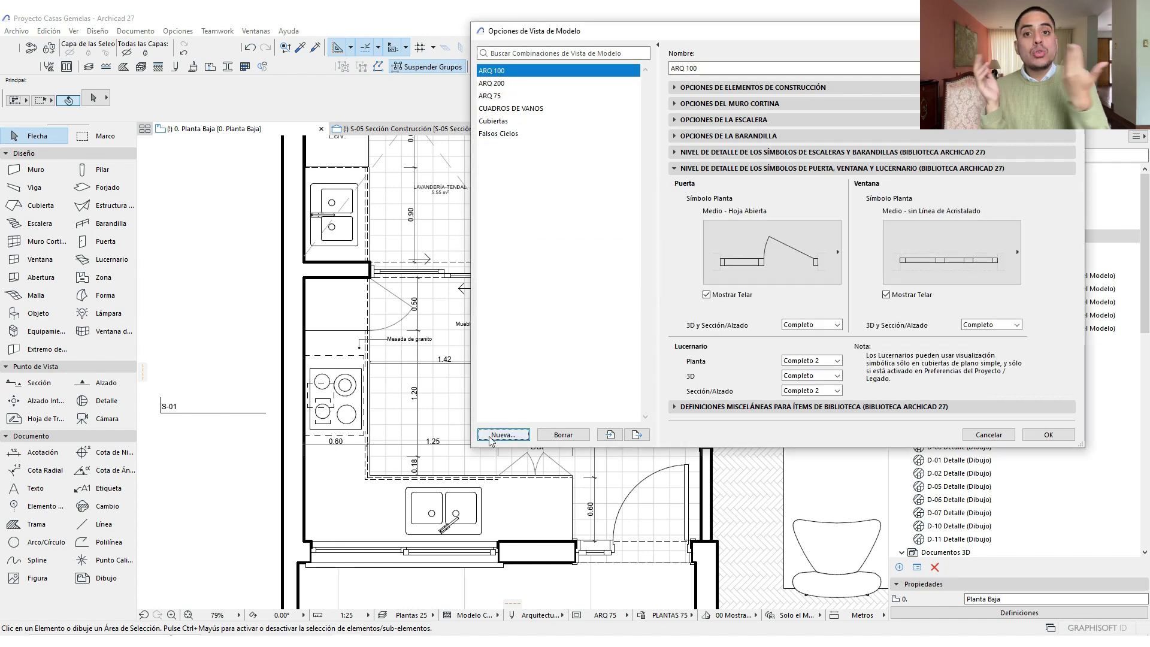
left_click(734, 271)
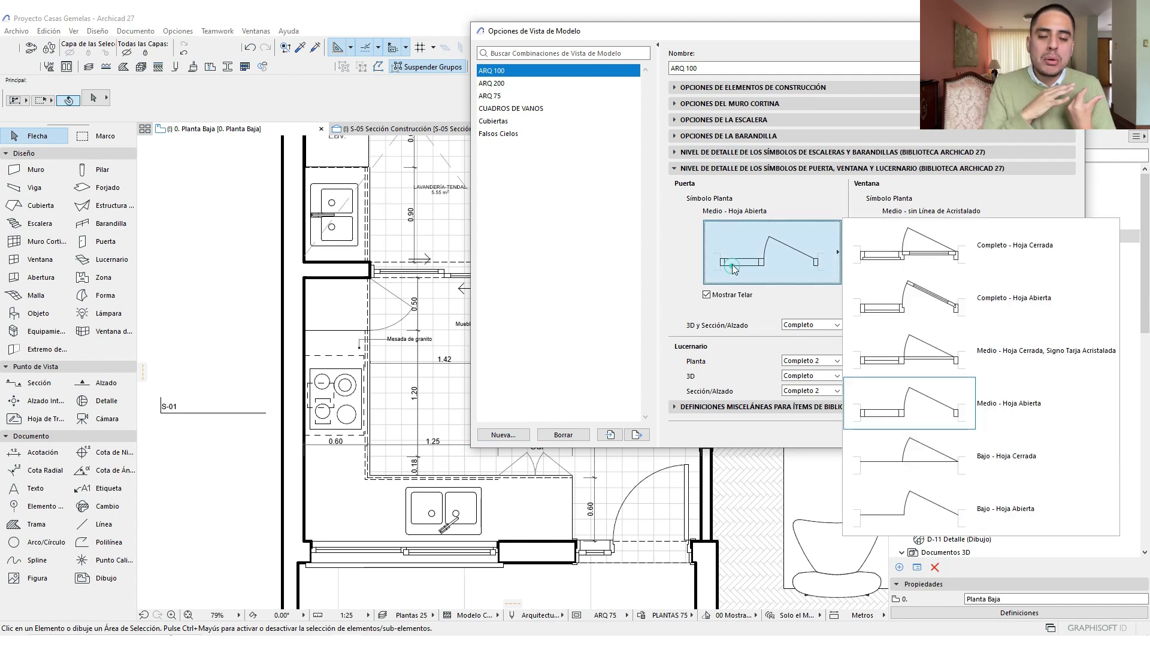
left_click(823, 314)
Create another model view option combination named ARQ 25
left_click(519, 434)
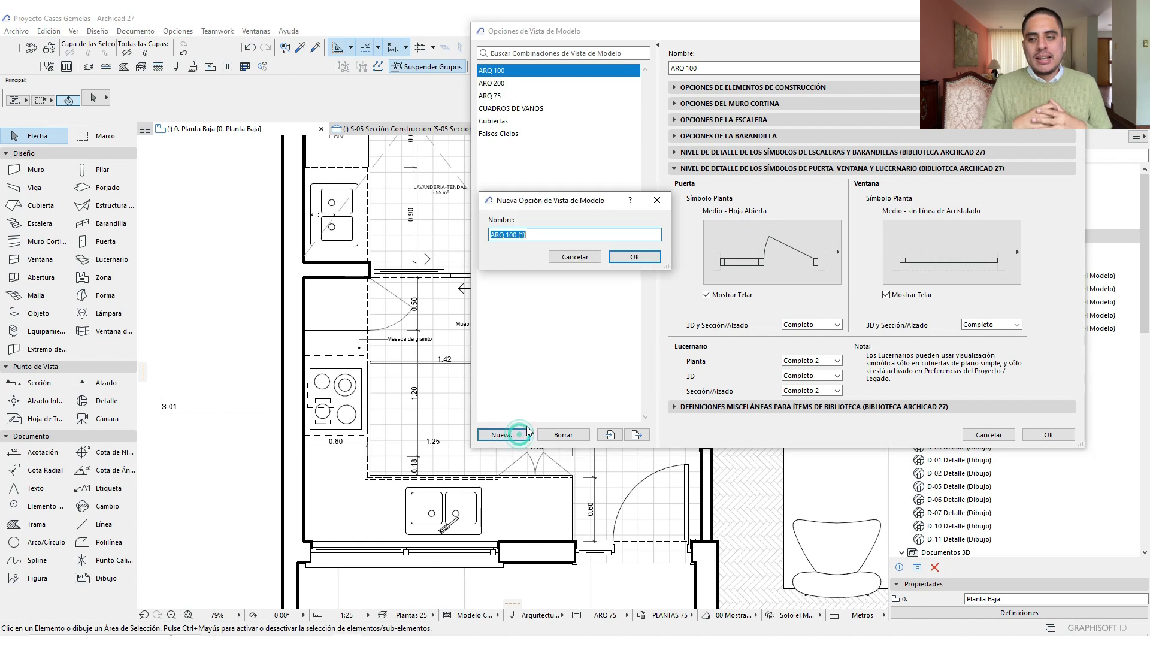
type("ARQ 25")
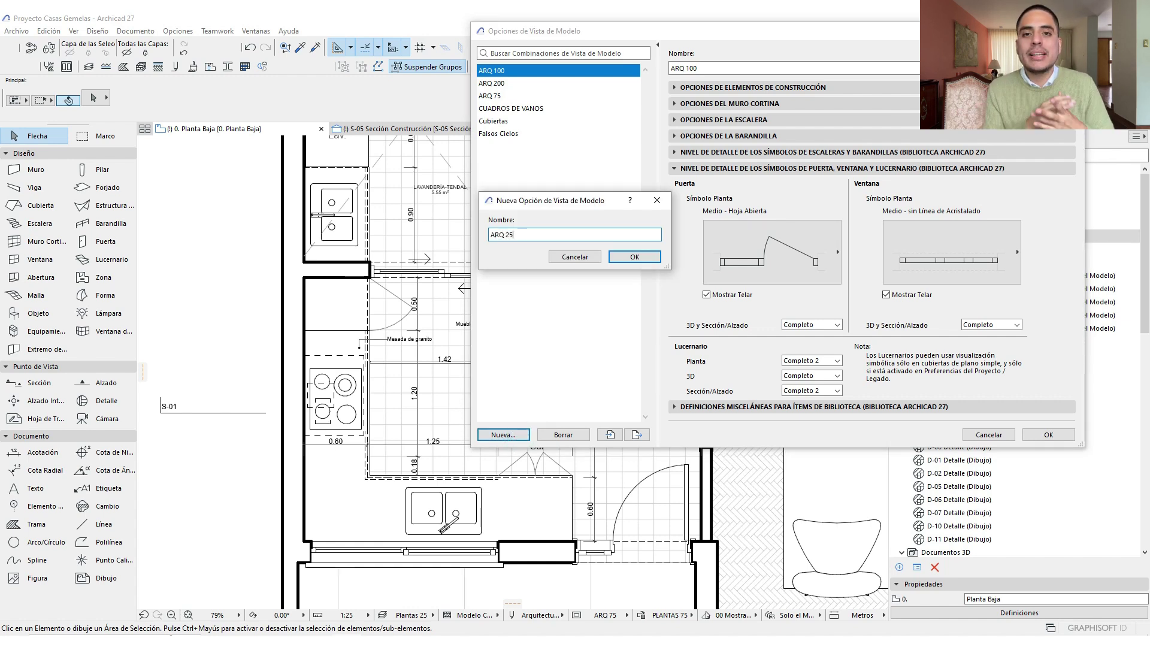
key("Return")
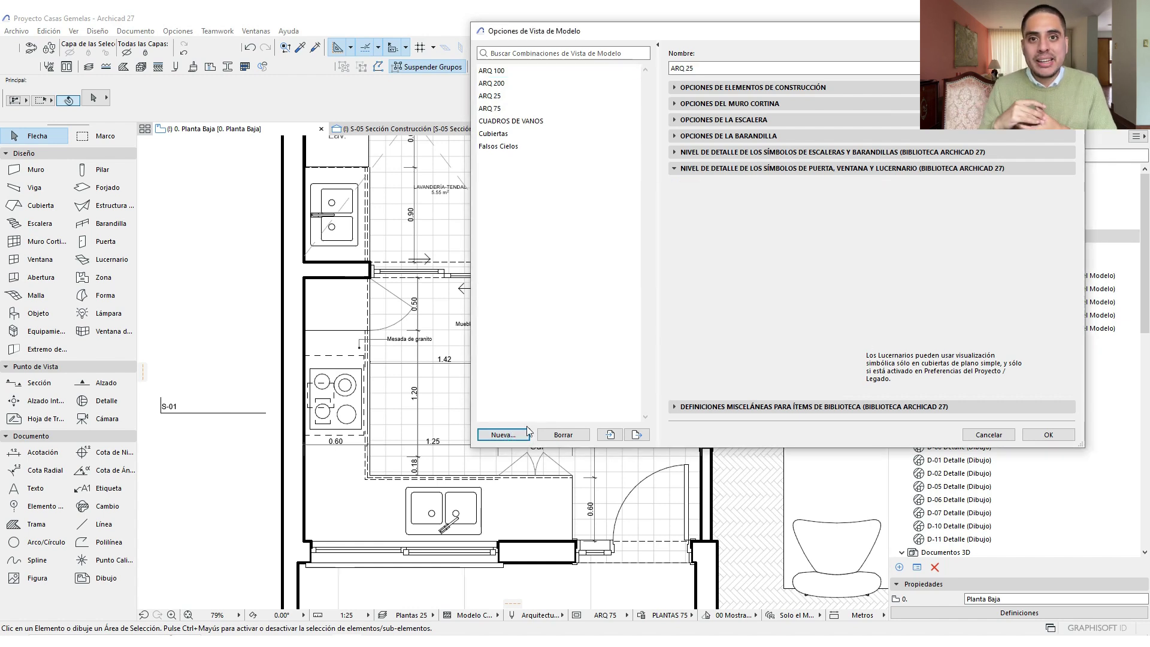
Set ARQ 25's door plan symbol to Completo - Hoja Abierta and window symbol to Completo - con Línea Acristalado Doble, and accept the options
left_click(773, 251)
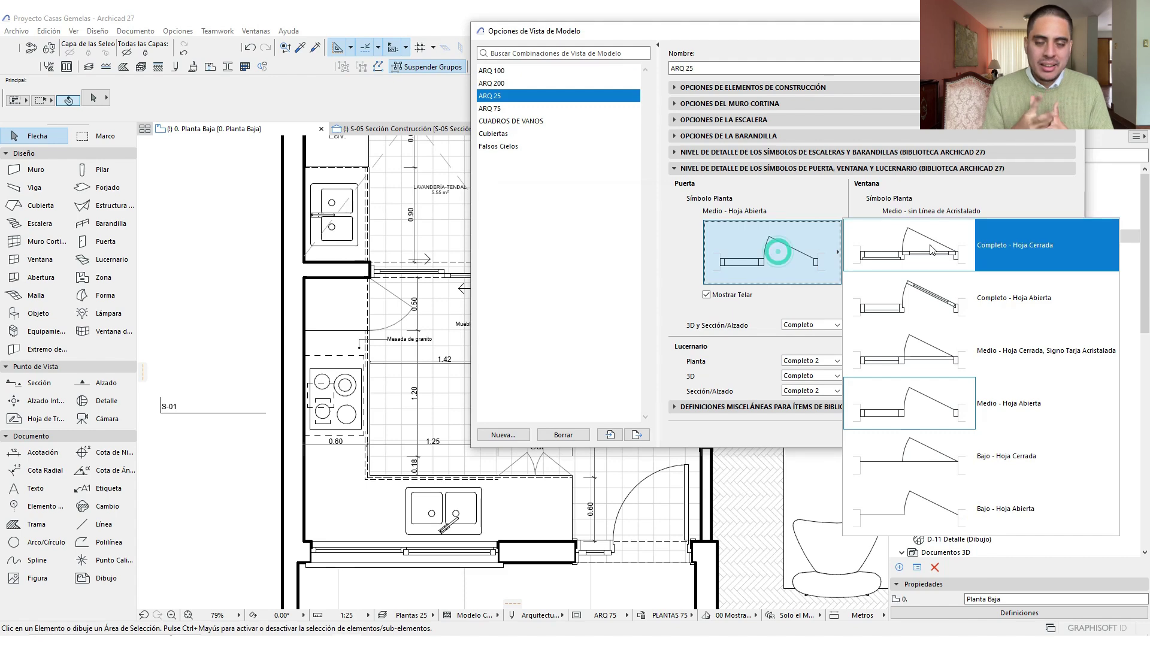
left_click(952, 290)
left_click(952, 264)
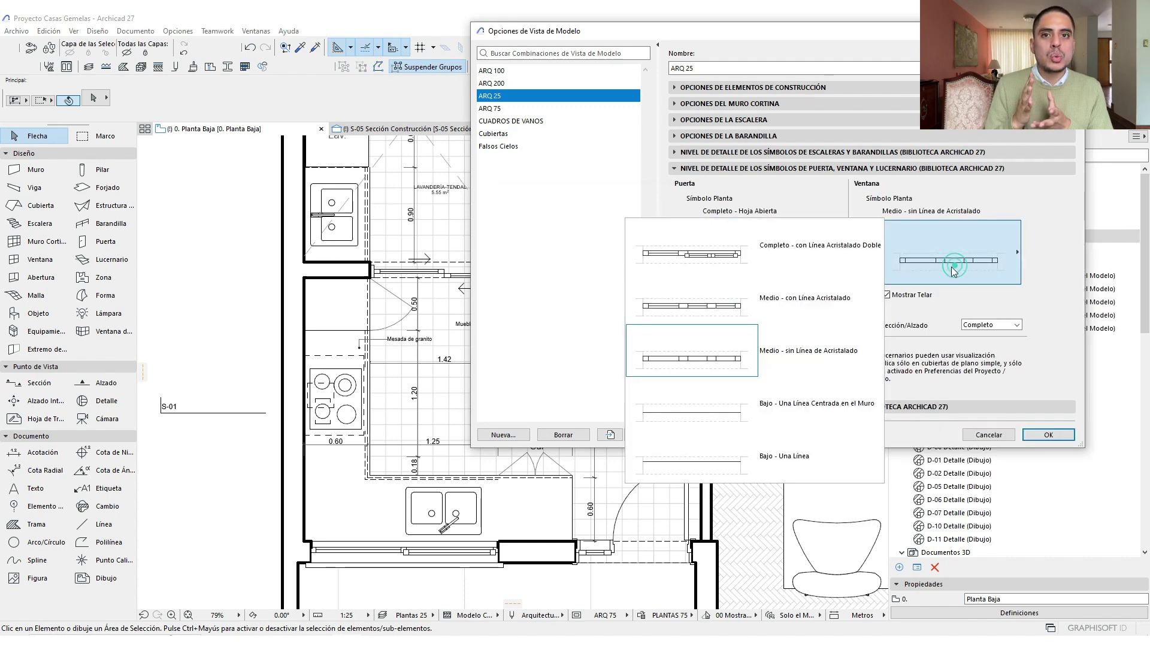
left_click(845, 268)
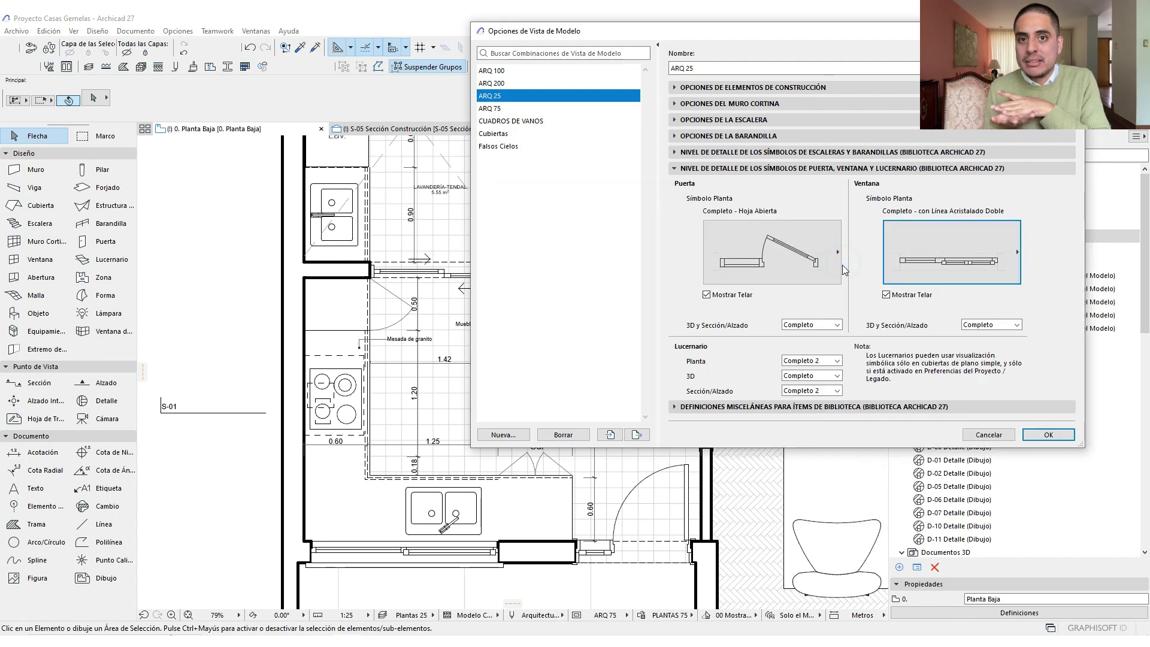
left_click(1033, 434)
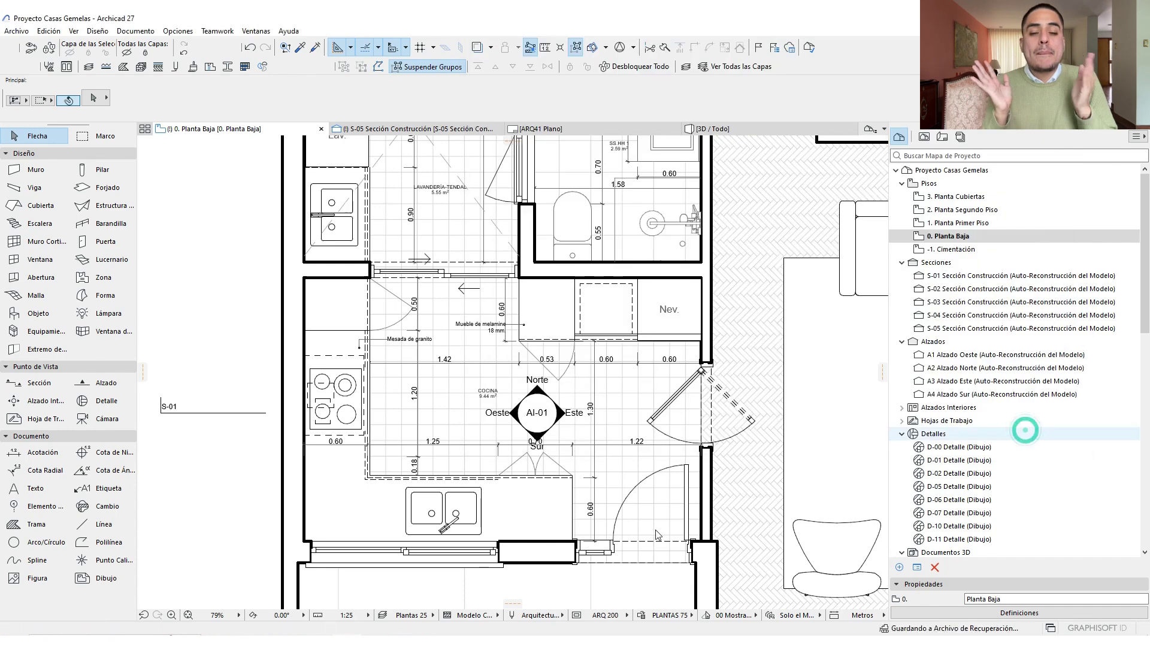
scroll(551, 465, "up", 2)
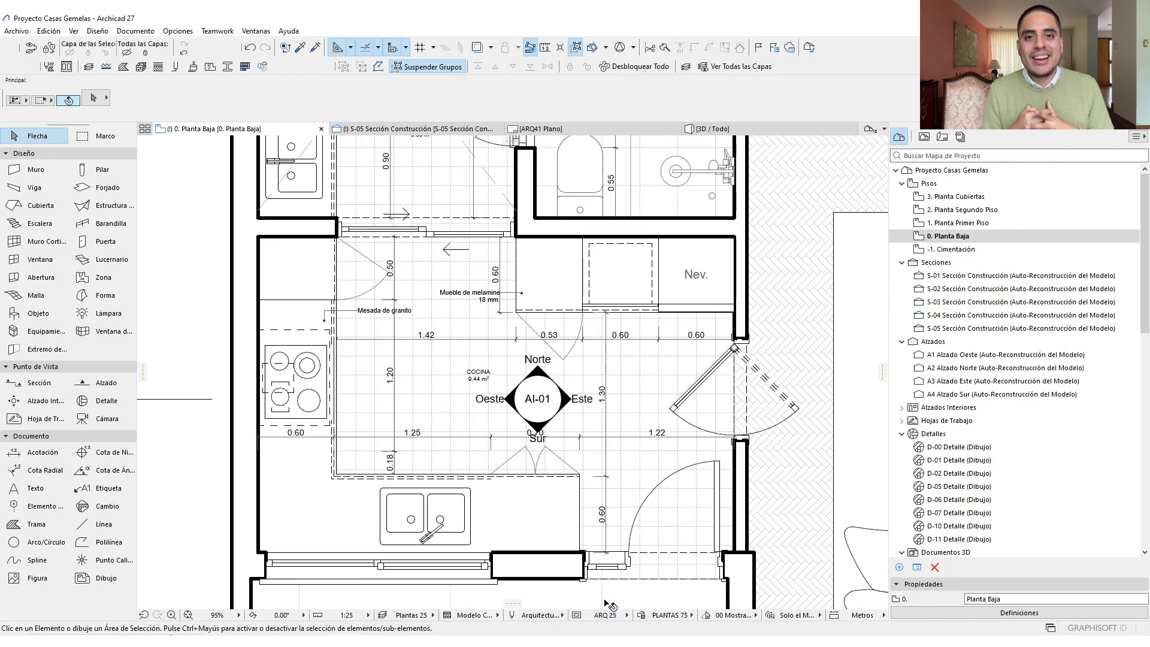
mouse_move(606, 603)
left_mouse_down()
mouse_move(623, 608)
mouse_move(617, 626)
mouse_move(619, 597)
mouse_move(662, 568)
left_mouse_up()
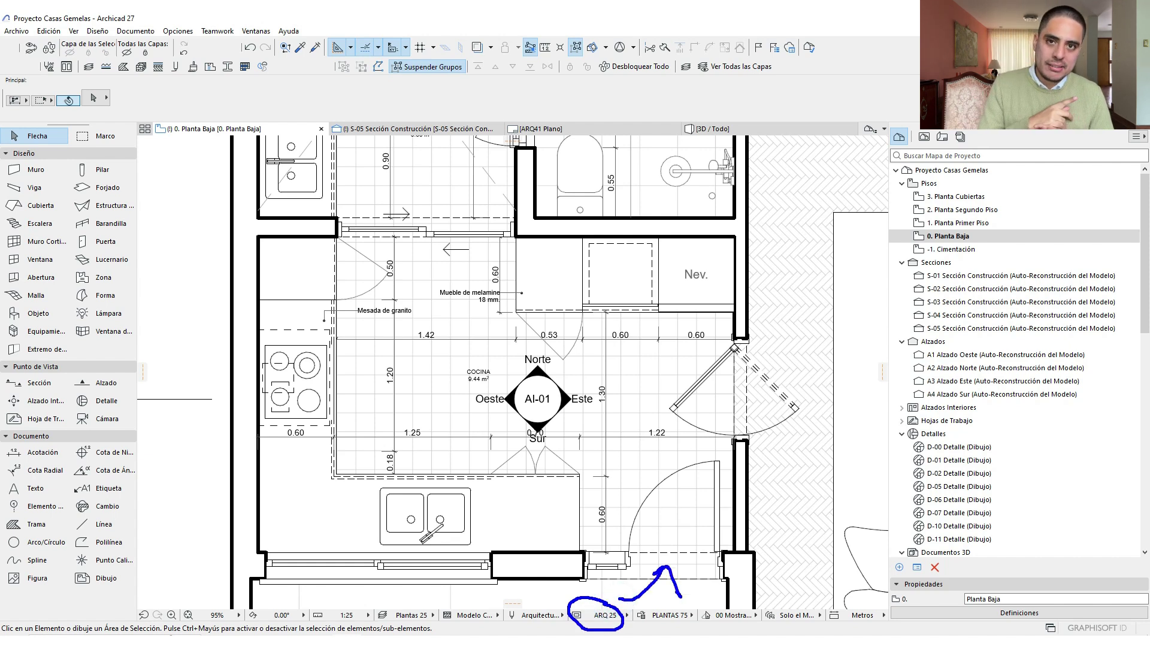
left_click_drag(612, 597, 456, 580)
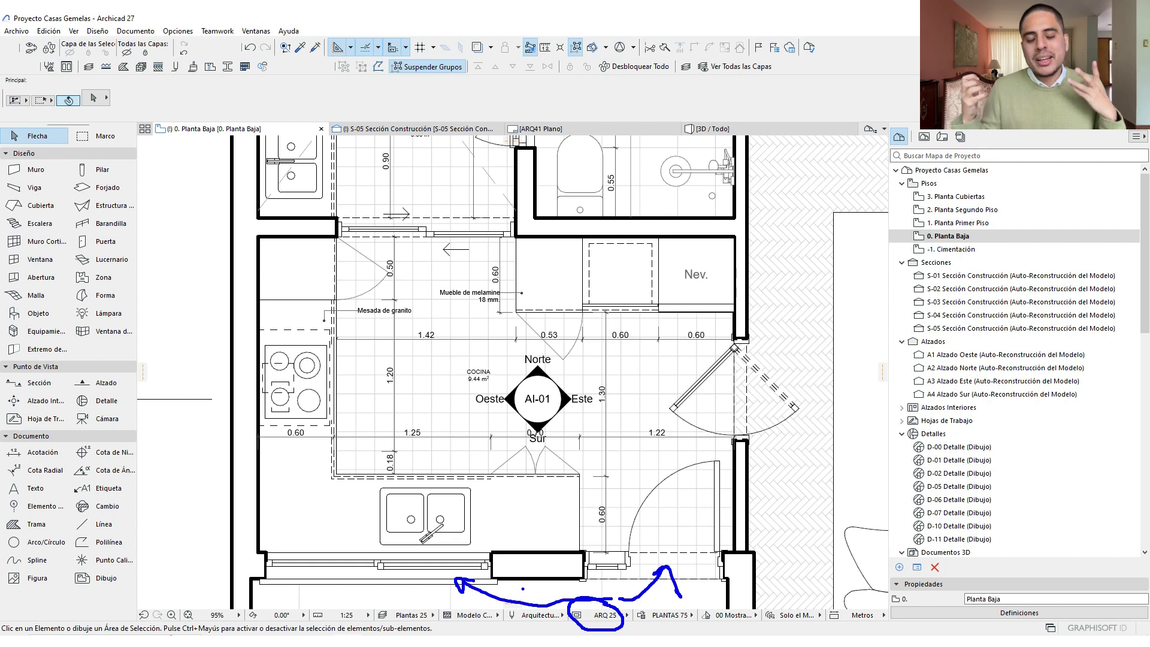
Apply the ARQ 100 model view option combination to the kitchen plan
left_click(605, 615)
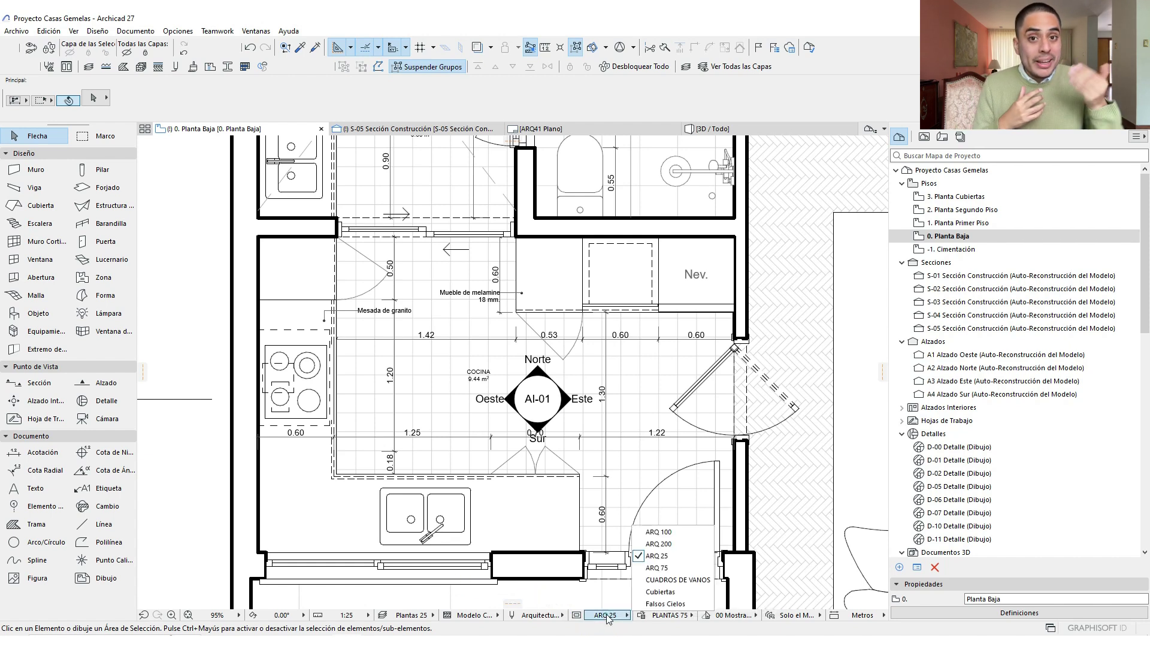
left_click(669, 532)
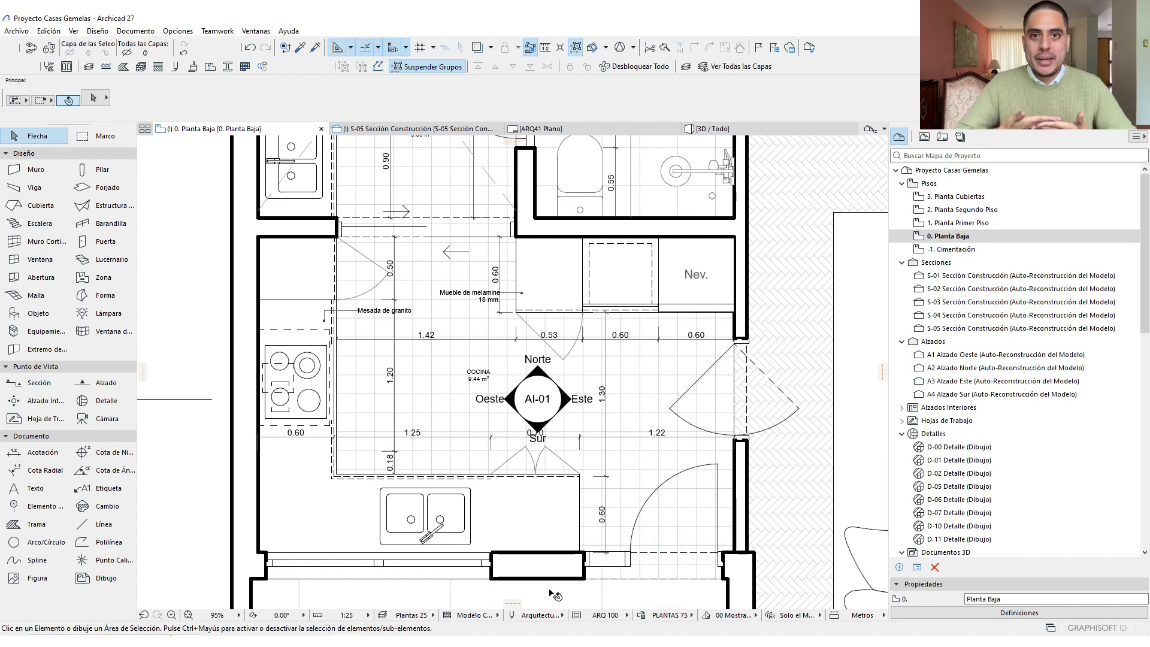
Set the ground floor plan's scale to 1:100 and apply the Plantas 100 layer combination
left_click(367, 614)
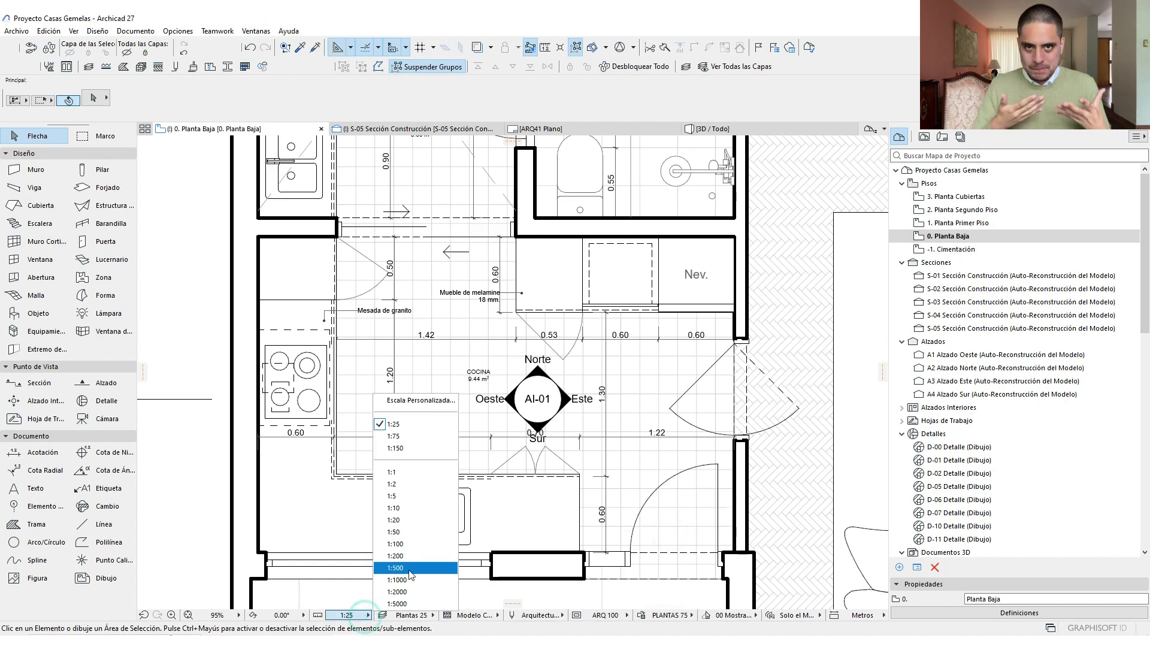
left_click(406, 543)
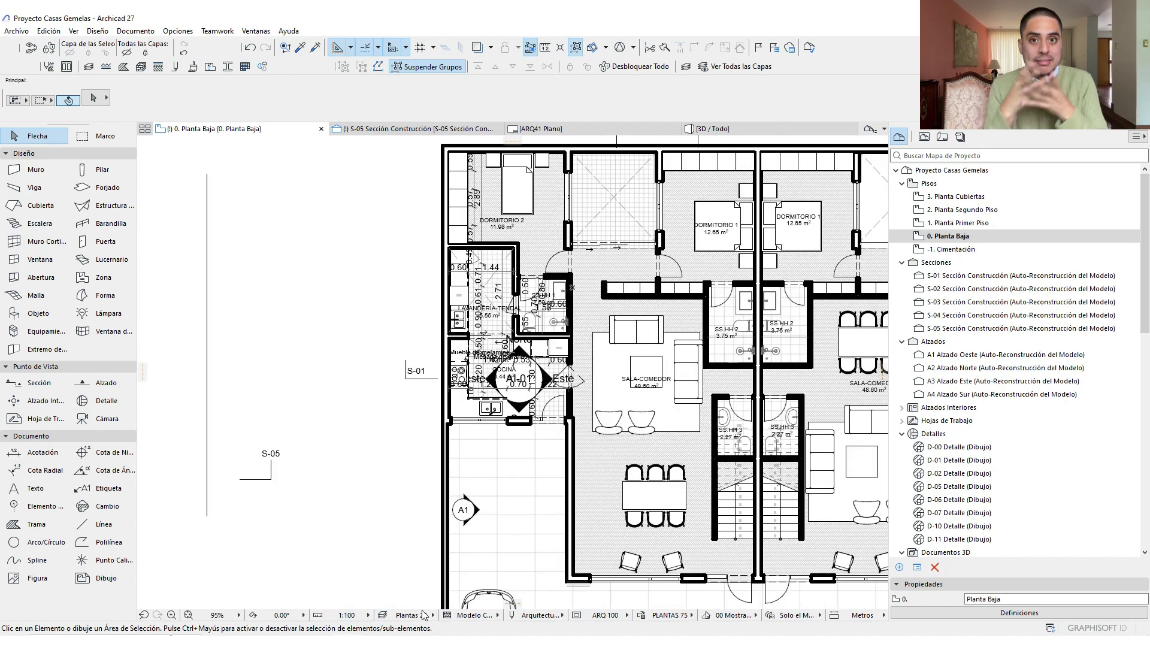
left_click(423, 621)
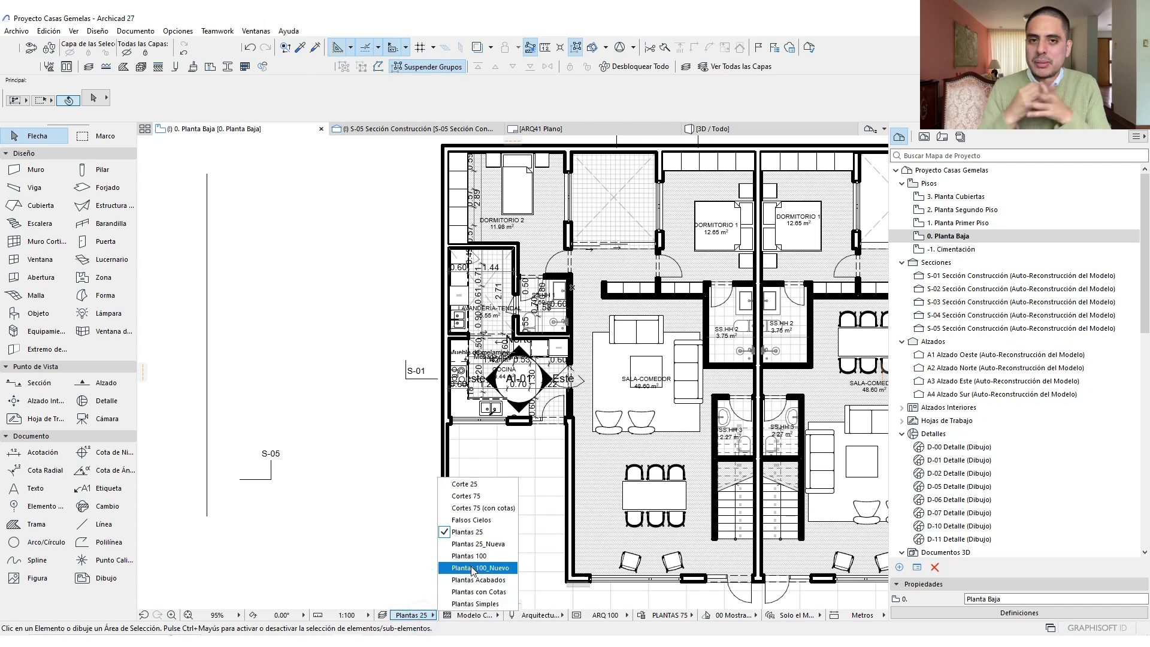
left_click(488, 557)
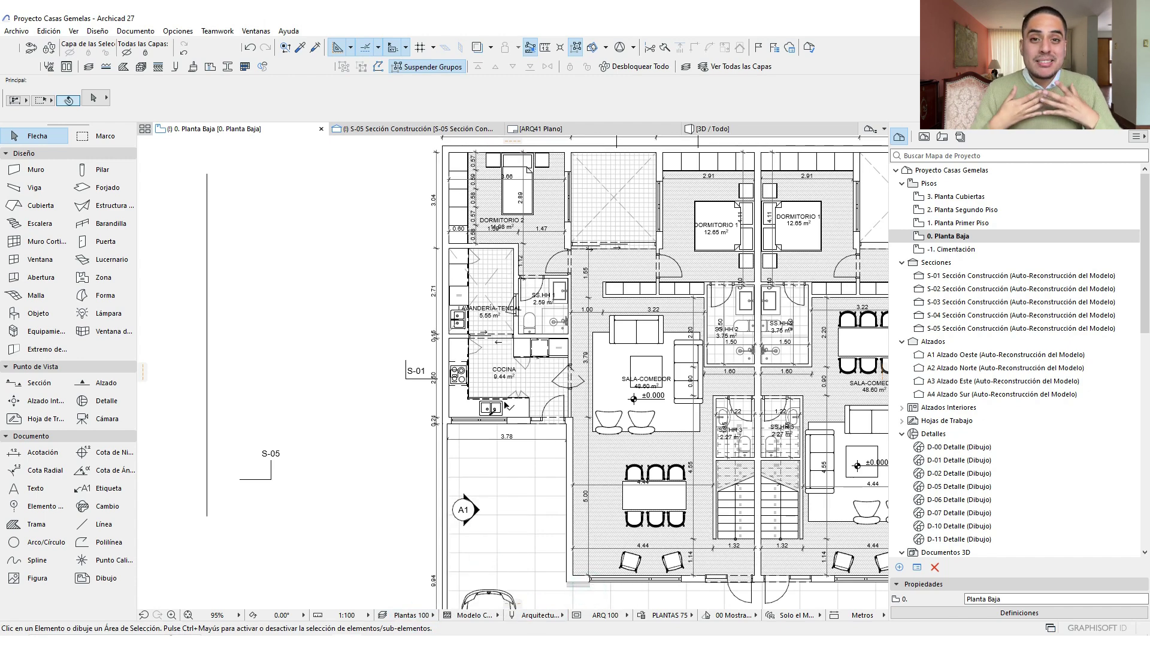
Examine the kitchen's door and window symbols, room labels and dimensions in the 1:100 ground floor plan
scroll(517, 420, "up", 6)
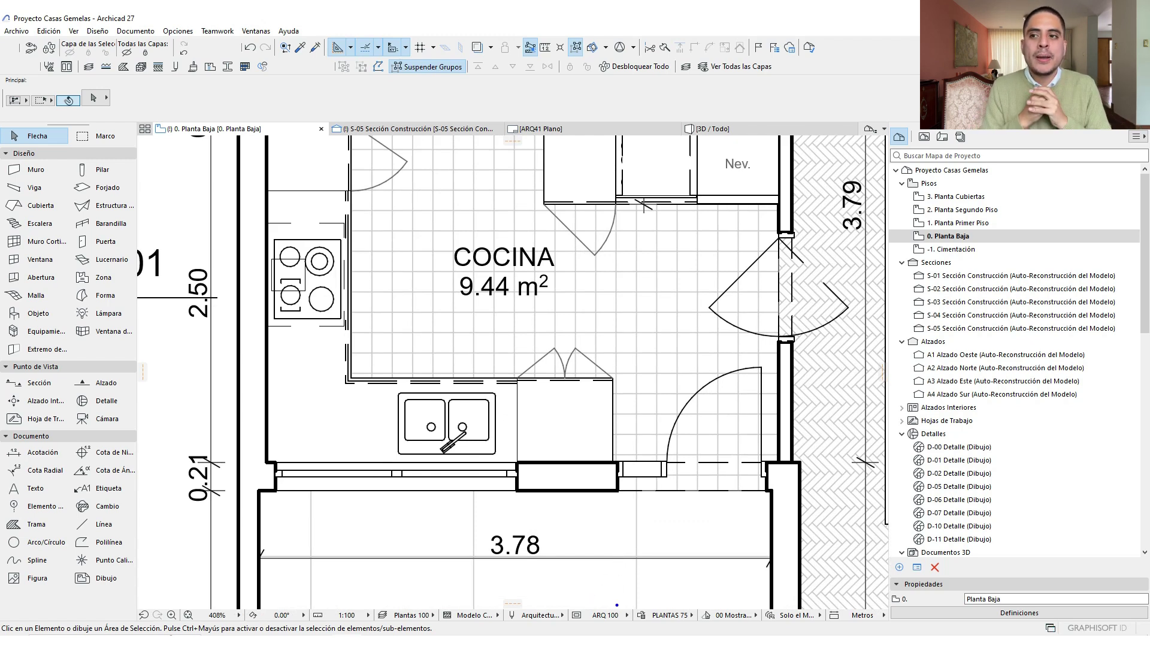
mouse_move(617, 605)
left_mouse_down()
mouse_move(586, 593)
mouse_move(564, 620)
left_mouse_up()
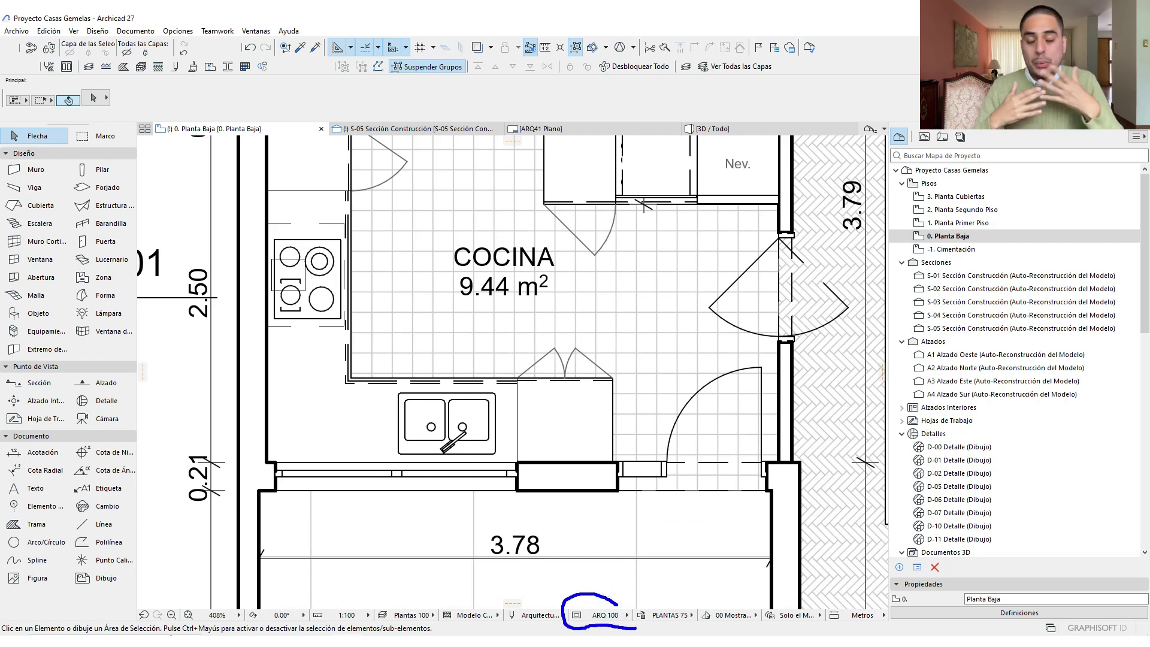
mouse_move(631, 599)
left_mouse_down()
mouse_move(660, 570)
mouse_move(686, 499)
mouse_move(699, 505)
mouse_move(593, 582)
mouse_move(427, 522)
left_mouse_up()
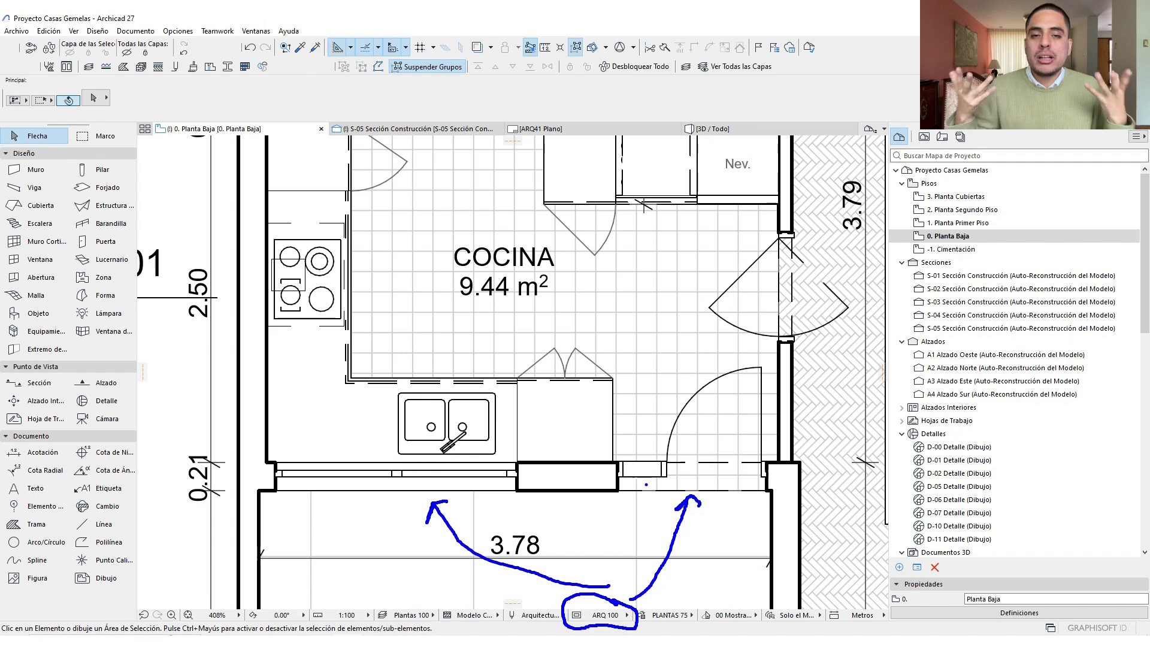
key("Escape")
scroll(603, 485, "down", 2)
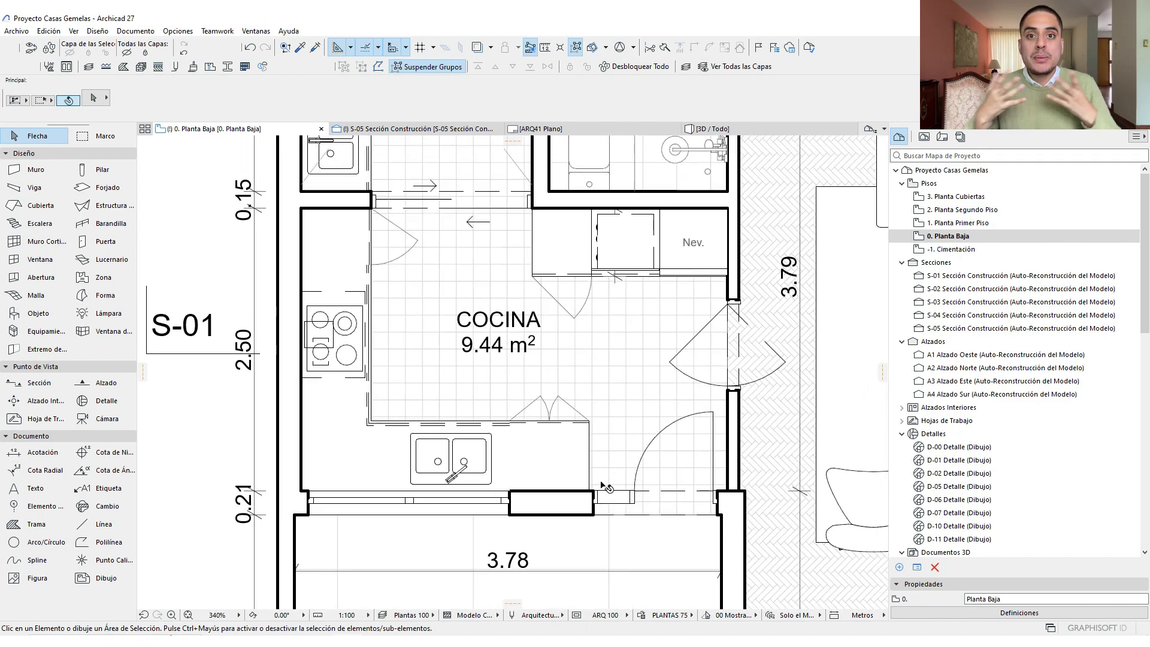
middle_click_drag(604, 485, 590, 518)
scroll(591, 519, "down", 1)
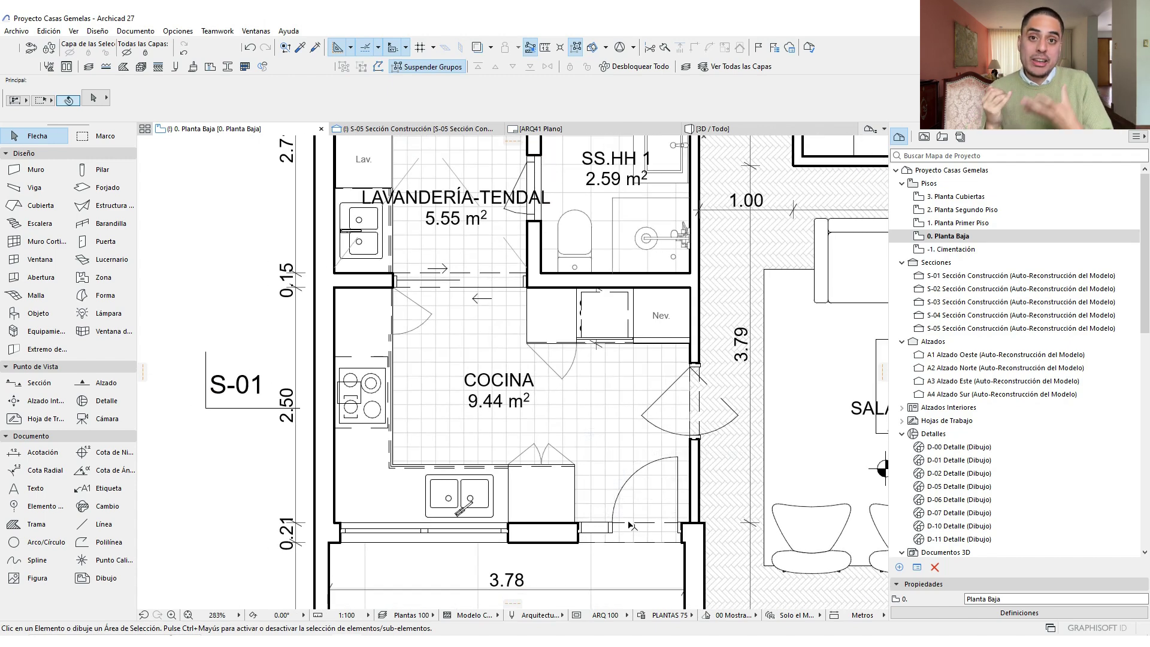
scroll(630, 524, "down", 1)
scroll(630, 525, "down", 1)
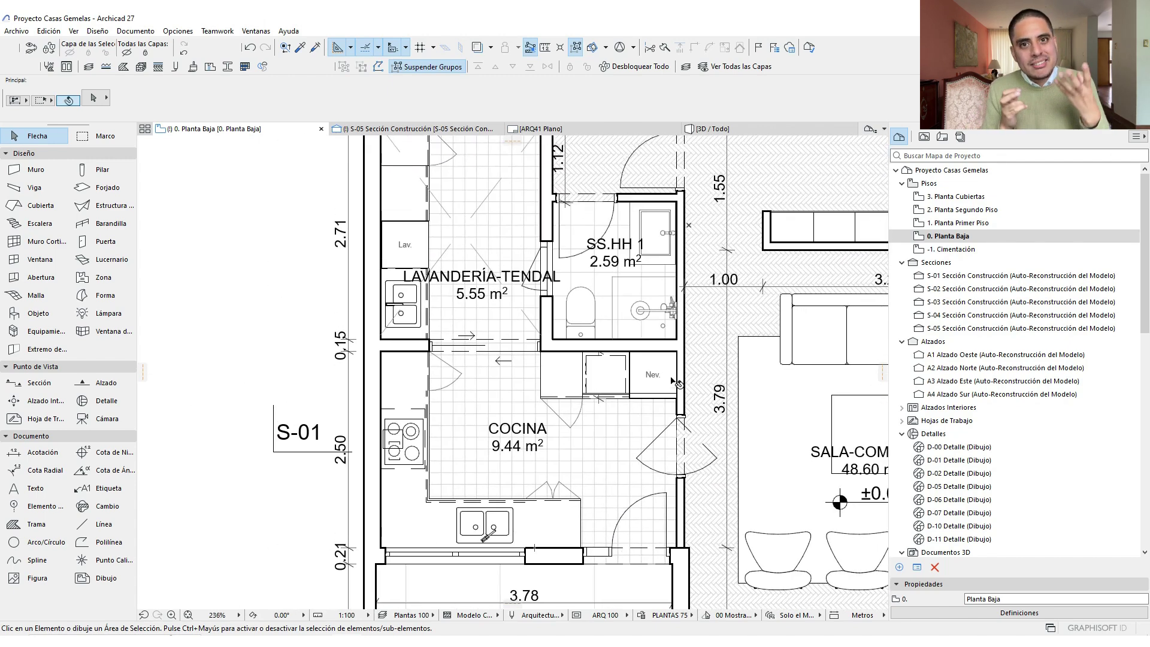
scroll(666, 410, "down", 1)
scroll(627, 426, "up", 1)
middle_click_drag(664, 410, 604, 414)
scroll(617, 424, "down", 1)
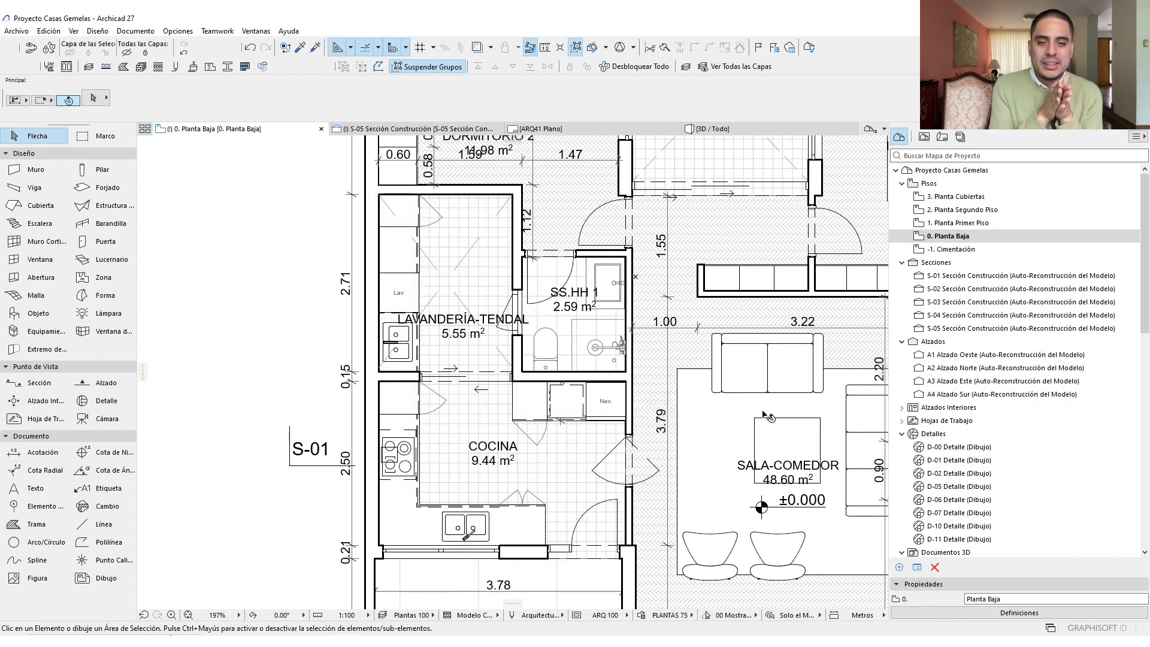
middle_click_drag(741, 397, 728, 385)
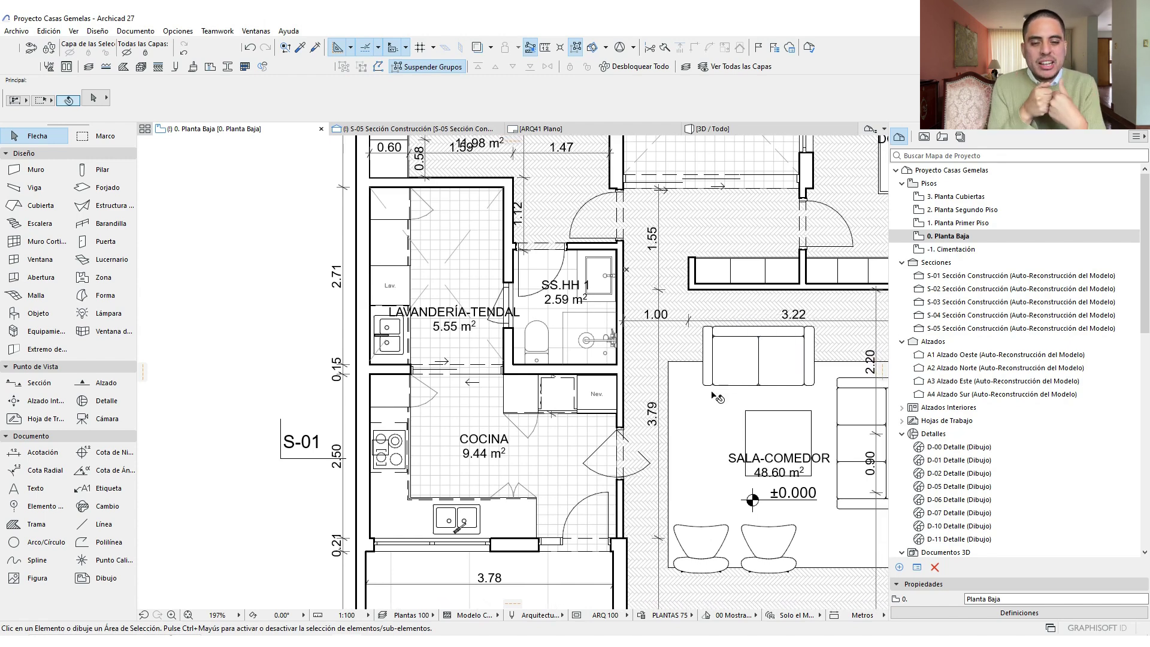
middle_click_drag(712, 400, 689, 374)
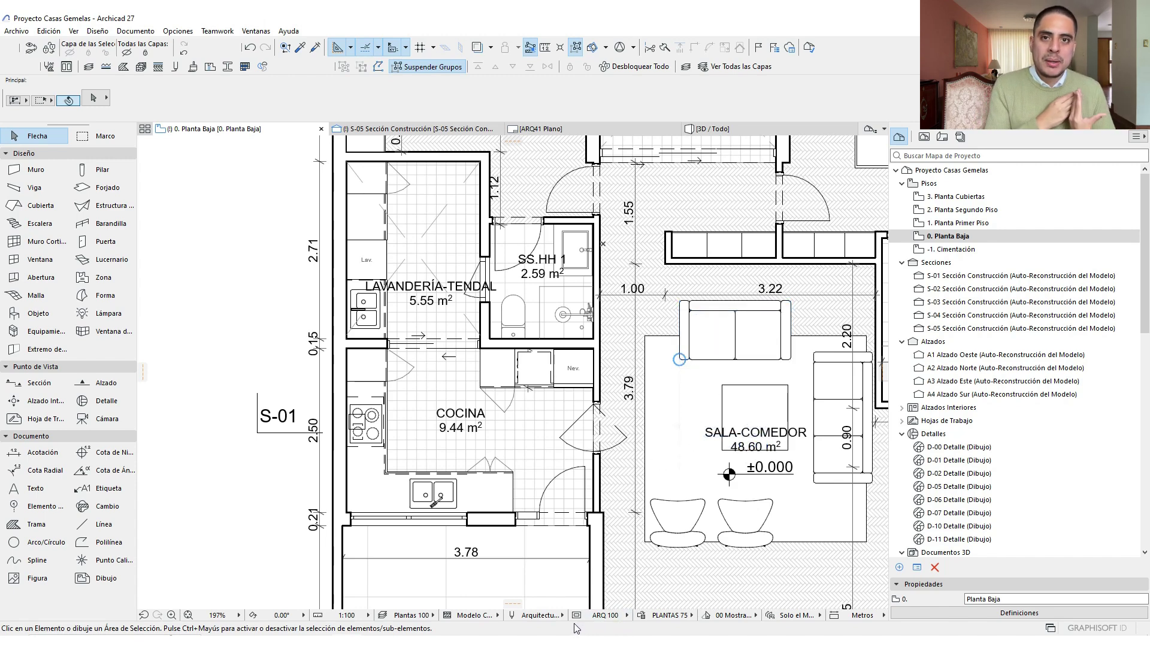
Reopen the model view options and compare the door and window symbol settings of ARQ 25 and ARQ 100
key("ctrl+shift+b")
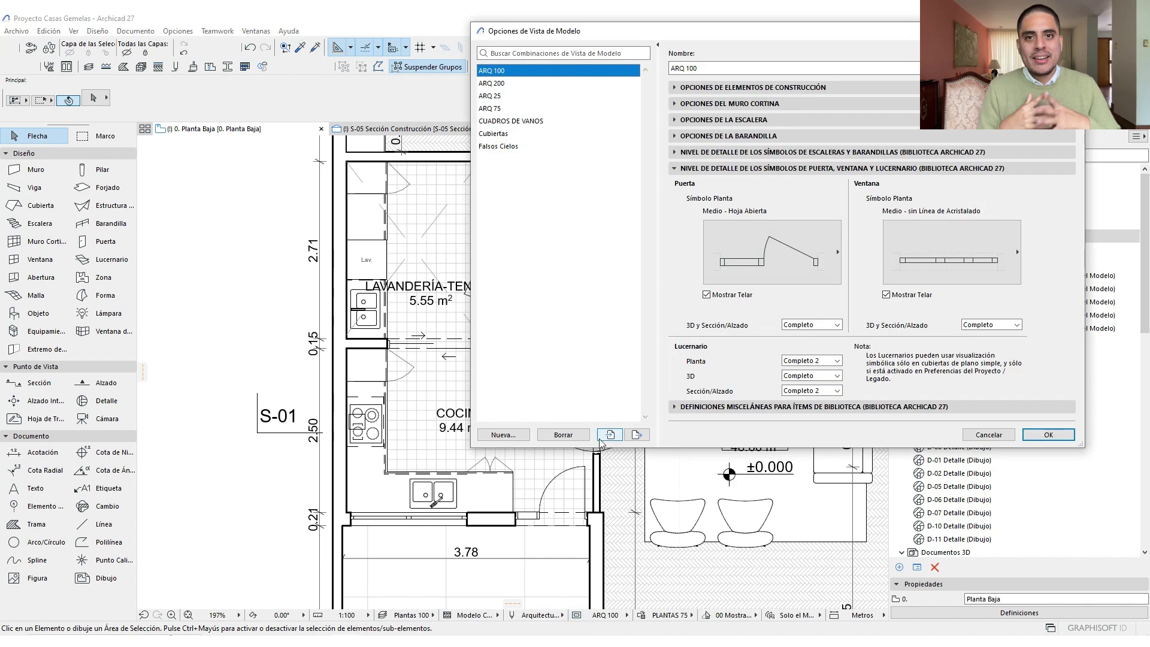
left_click_drag(652, 33, 449, 67)
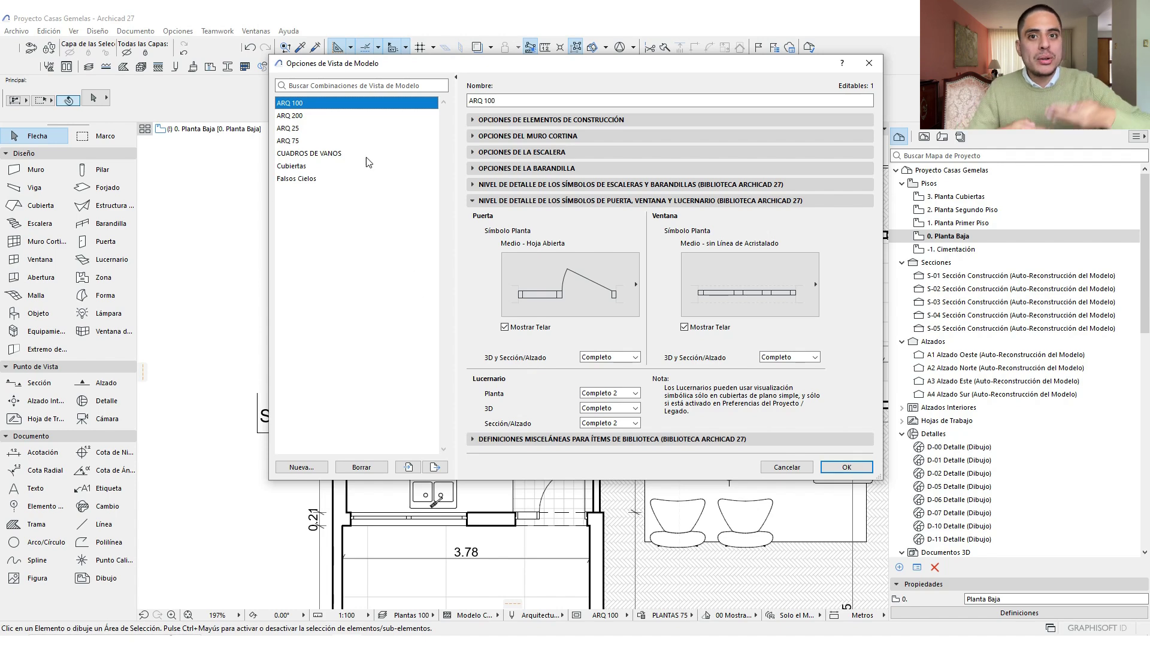
left_click(327, 129)
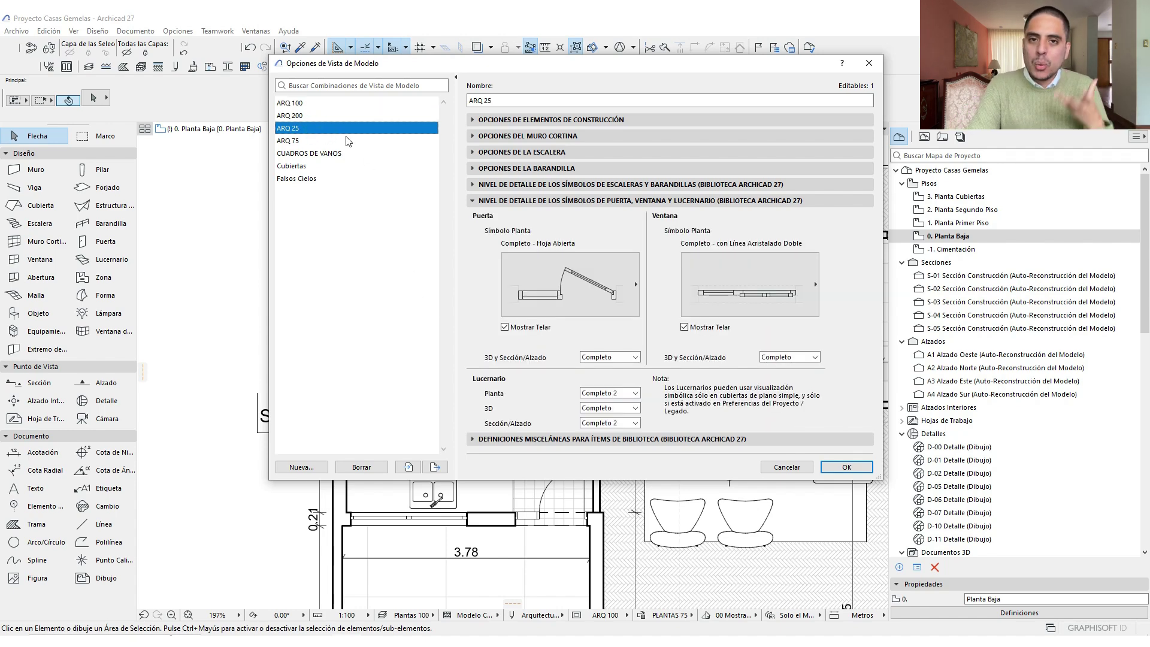
left_click(297, 105)
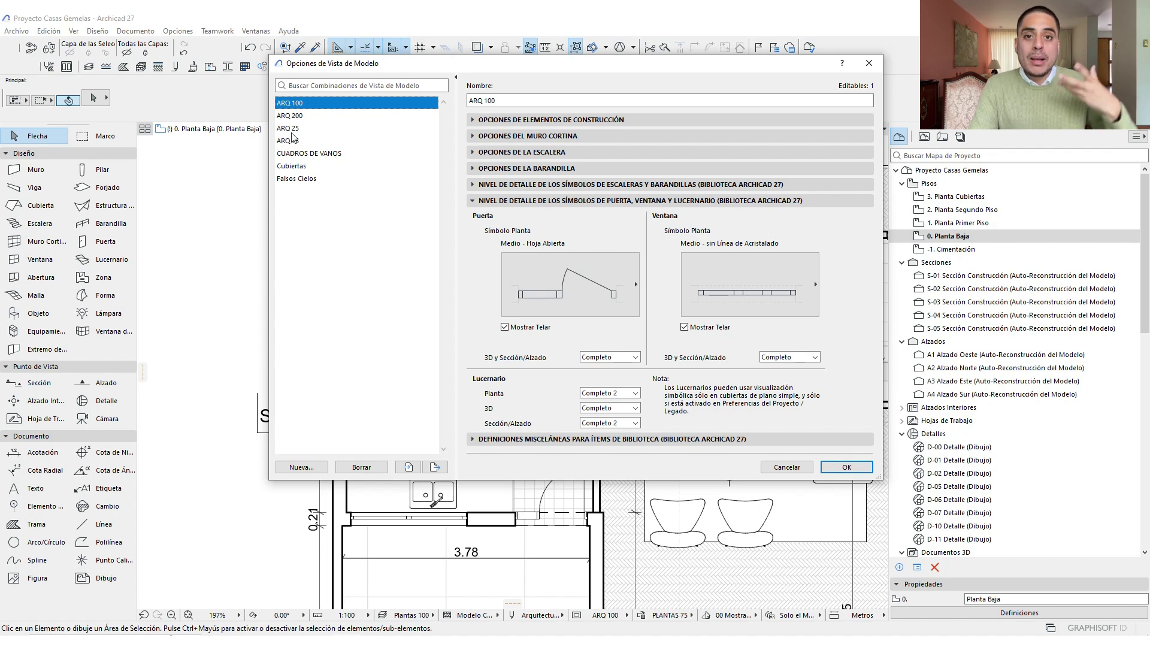
left_click(292, 131)
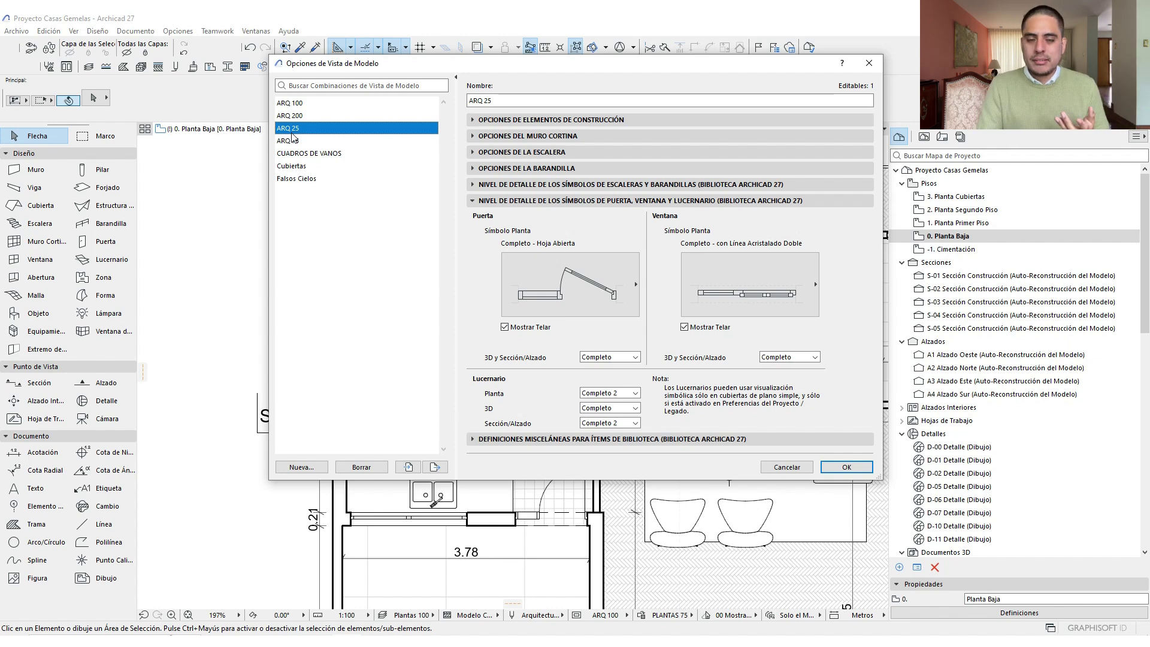
left_click(299, 103)
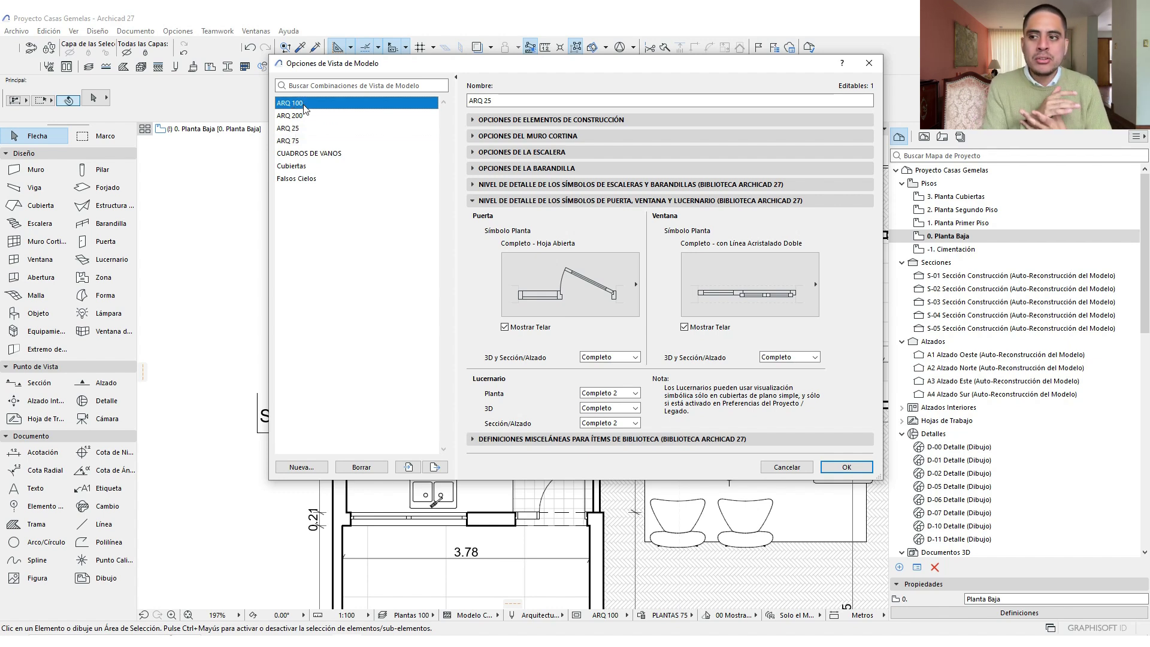
Set the plan detail level of objects and lamps to Medio in the ARQ 100 combination's miscellaneous library settings
left_click(563, 438)
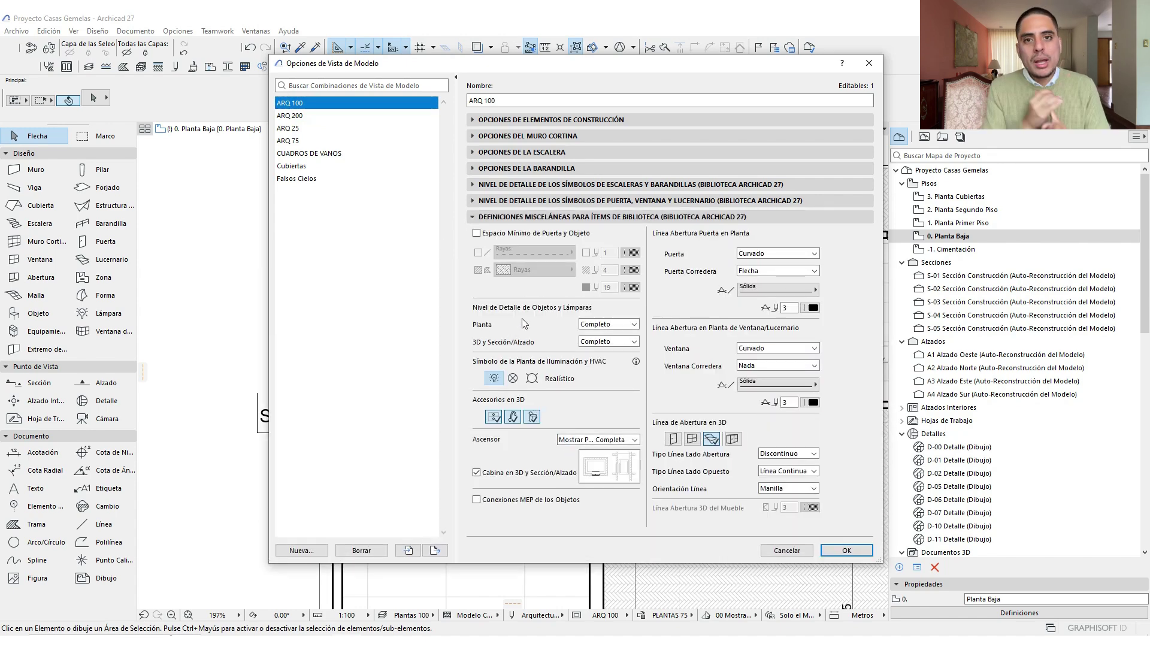
left_click_drag(494, 314, 576, 324)
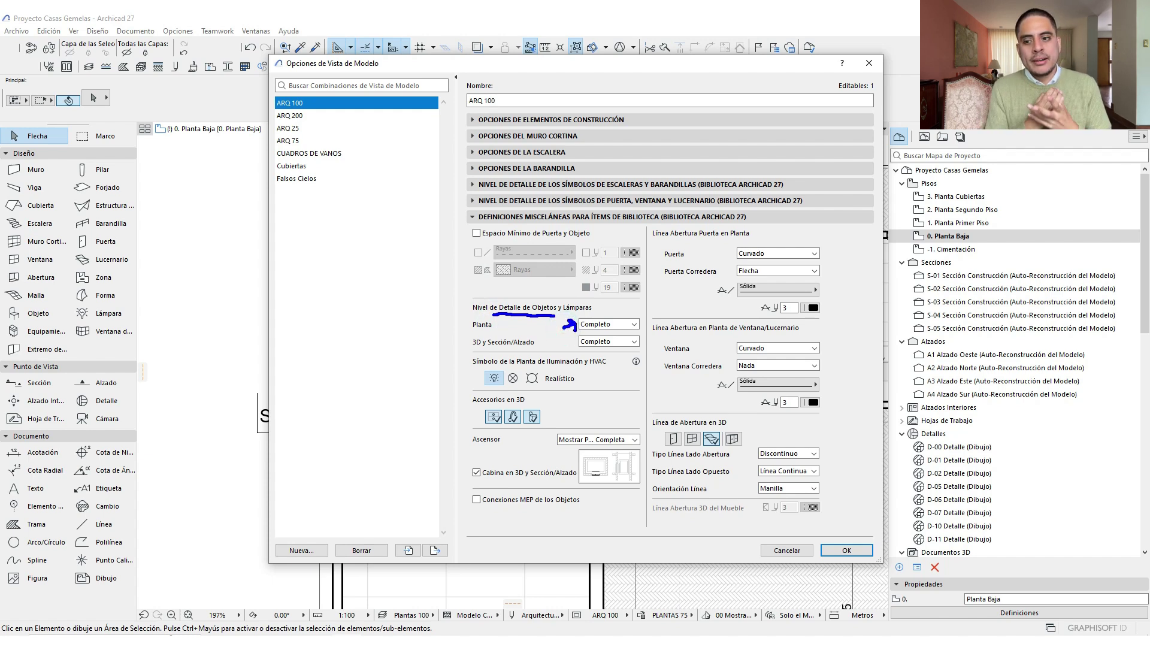
left_click(605, 324)
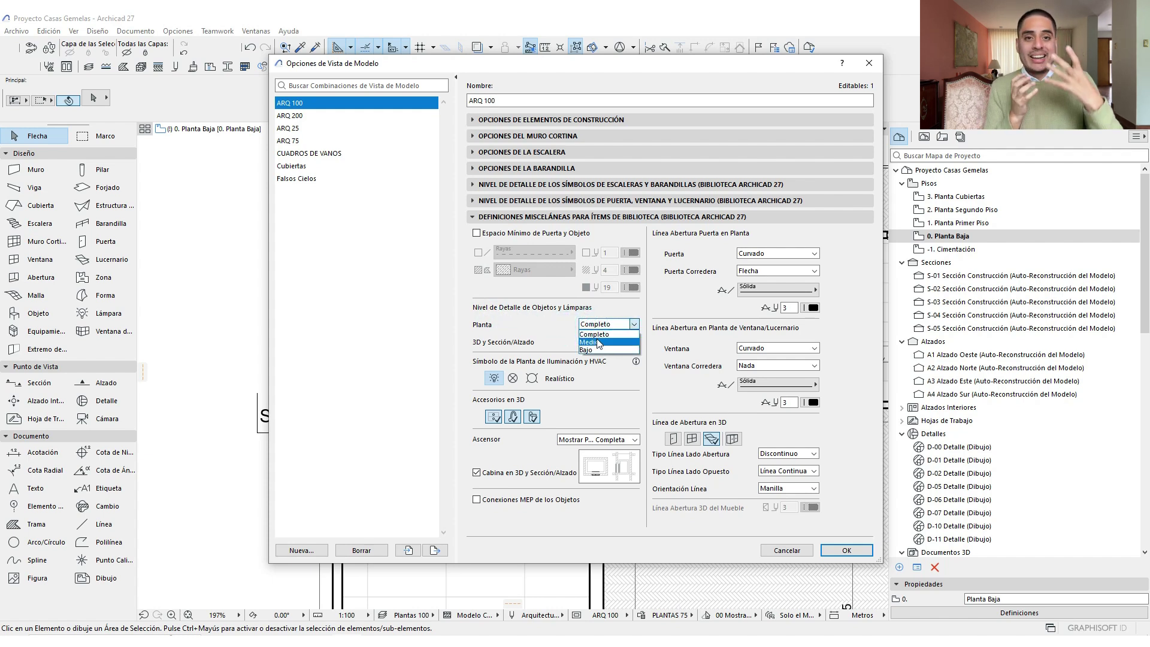
left_click(597, 342)
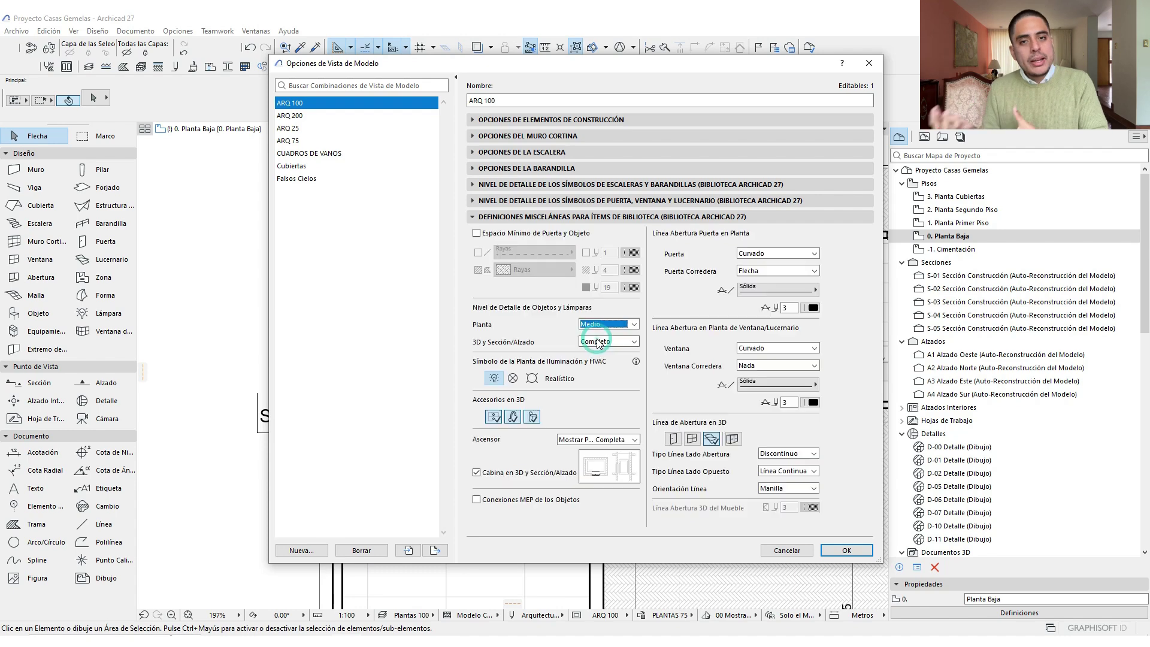
left_click(831, 550)
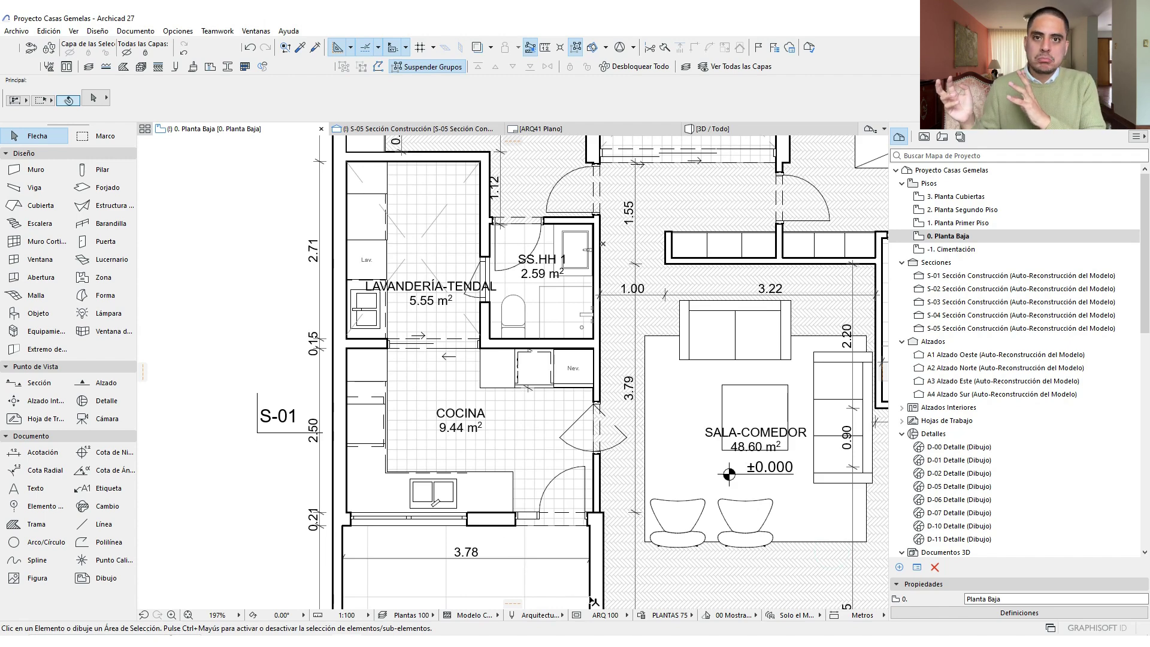
Alternate the ground floor plan between ARQ 25 and ARQ 100 to compare furniture and fixture detail, ending on ARQ 25
left_click(606, 615)
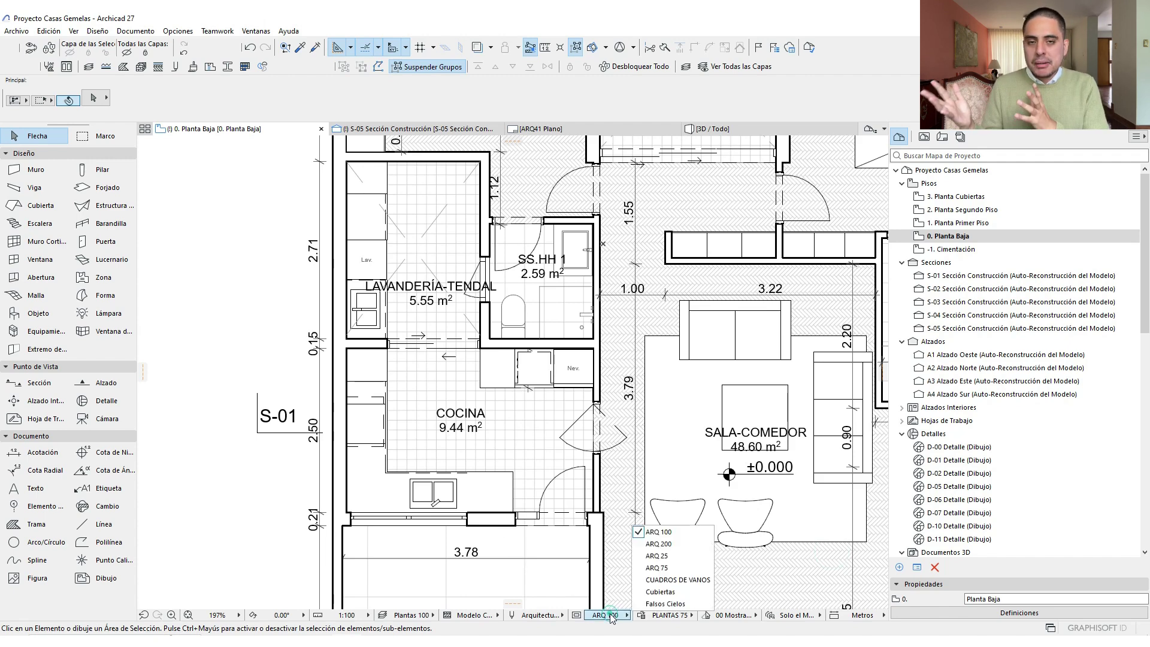
left_click(659, 555)
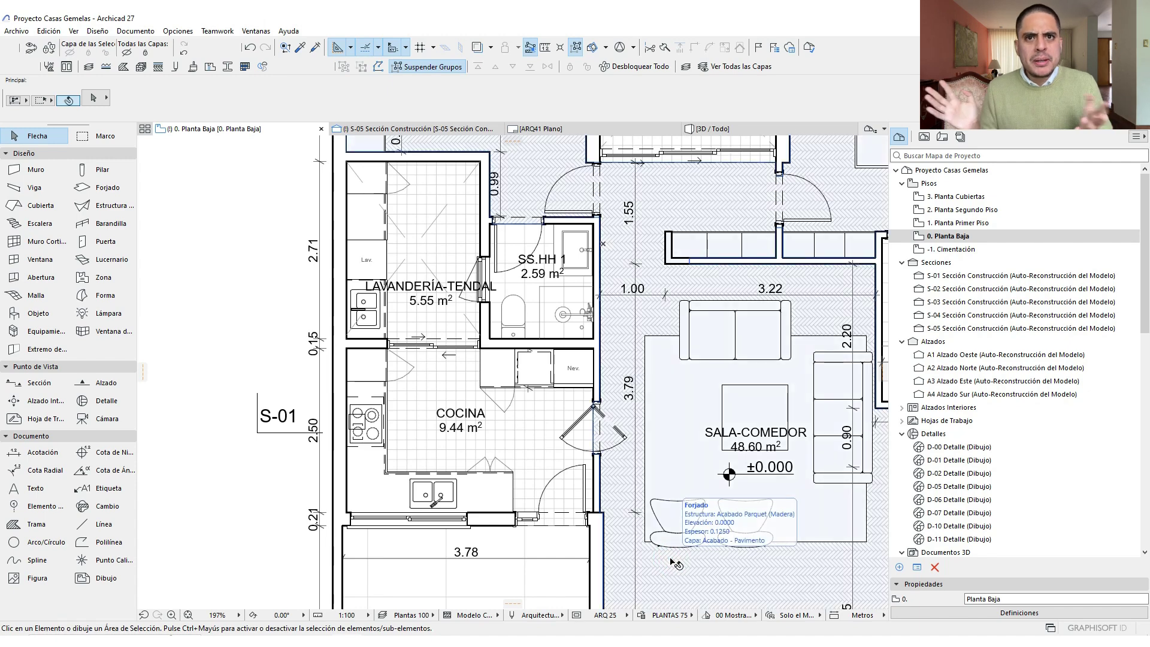
left_click(605, 615)
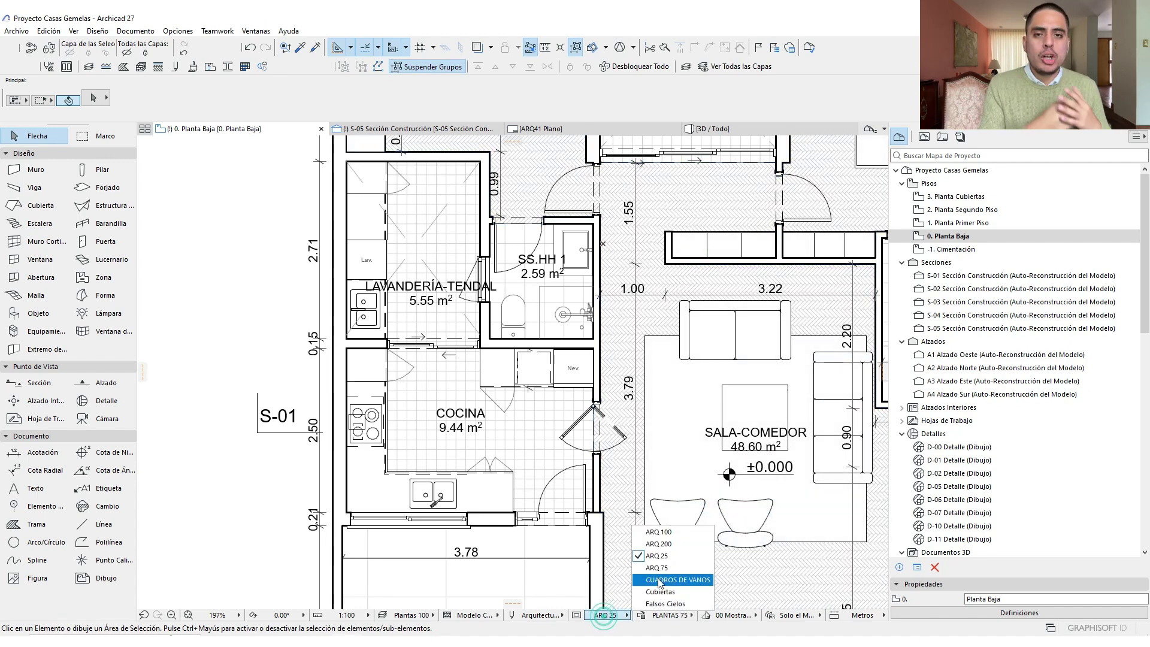
left_click(669, 539)
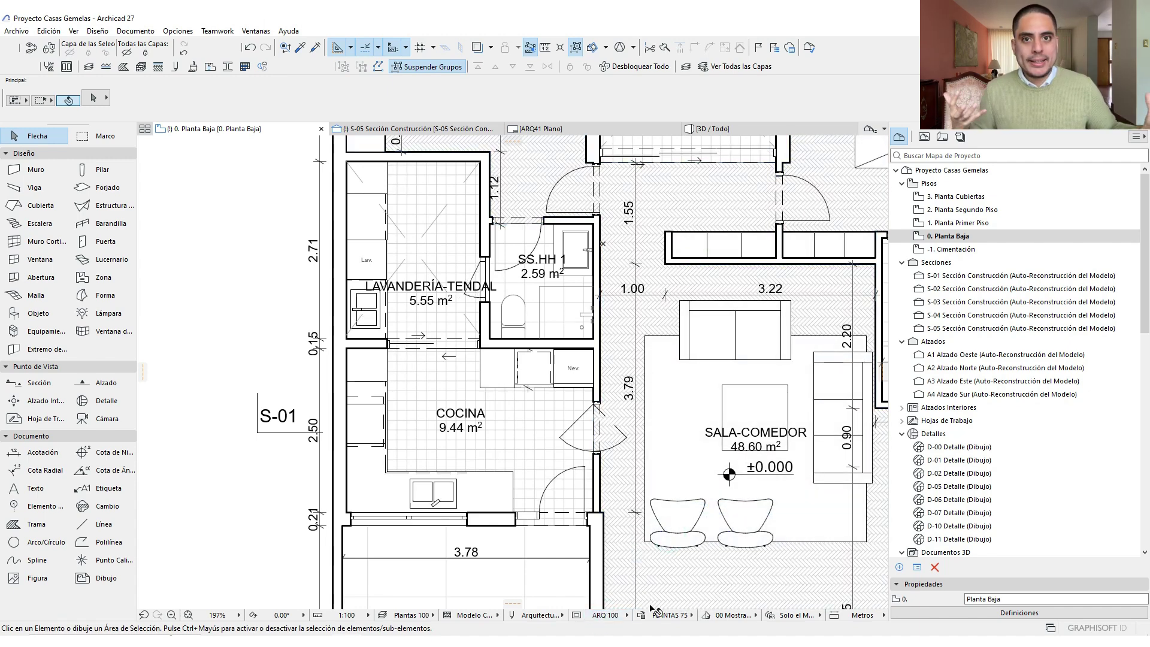
left_click(616, 617)
left_click(654, 555)
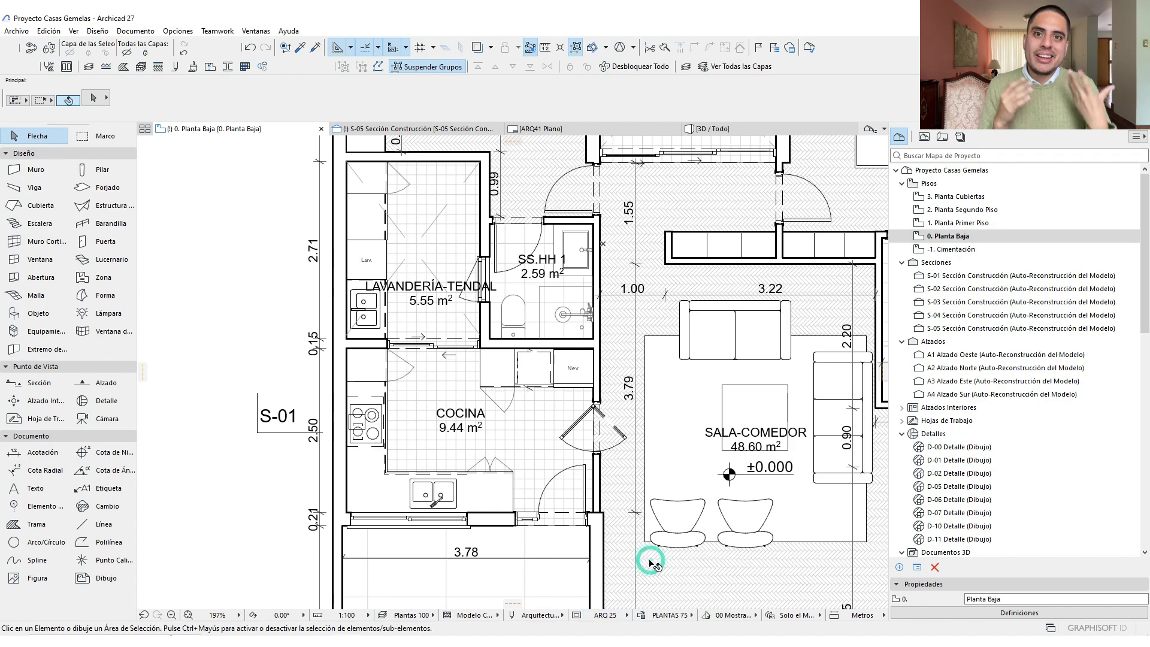
Reopen the model view options and examine the ARQ 25 railing's 3D detail levels and plan symbol components
left_click(576, 616)
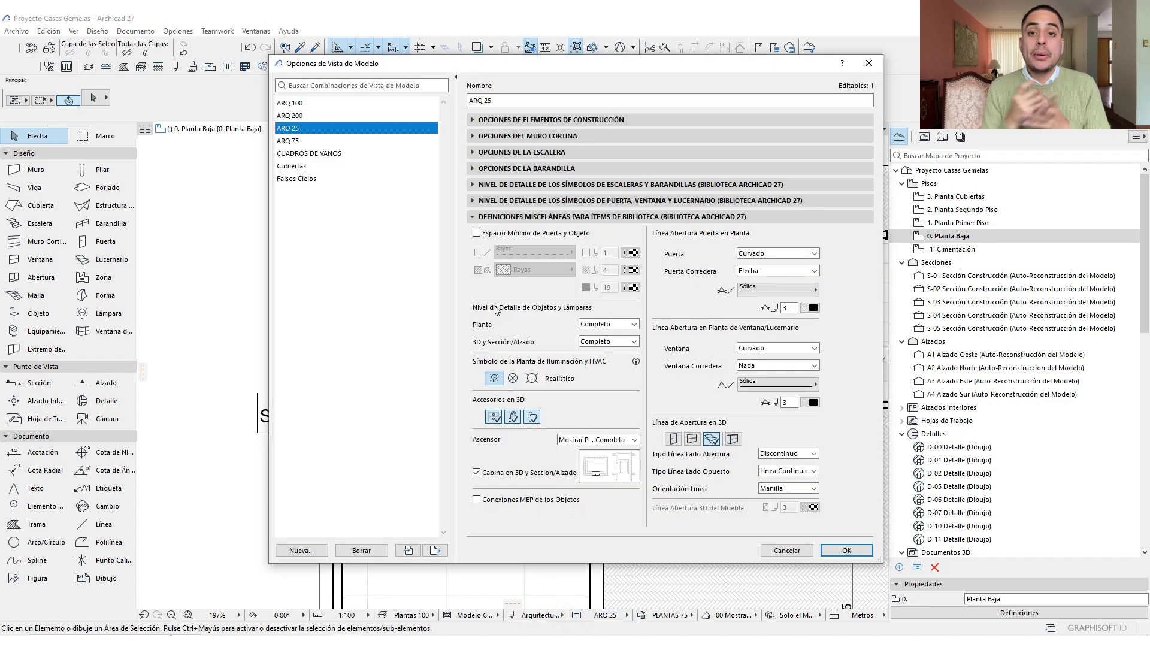
left_click(527, 168)
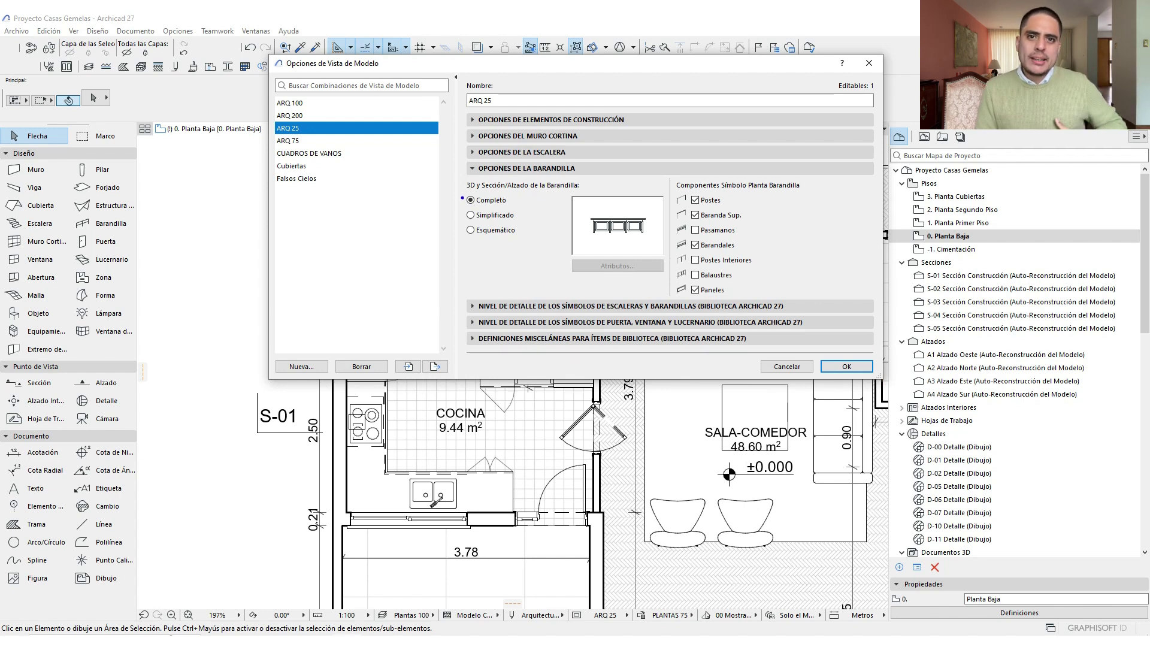
mouse_move(462, 197)
left_mouse_down()
mouse_move(461, 237)
mouse_move(484, 240)
mouse_move(529, 200)
mouse_move(456, 195)
mouse_move(461, 182)
left_mouse_up()
mouse_move(670, 182)
left_mouse_down()
mouse_move(667, 297)
mouse_move(816, 292)
mouse_move(812, 175)
mouse_move(669, 178)
left_mouse_up()
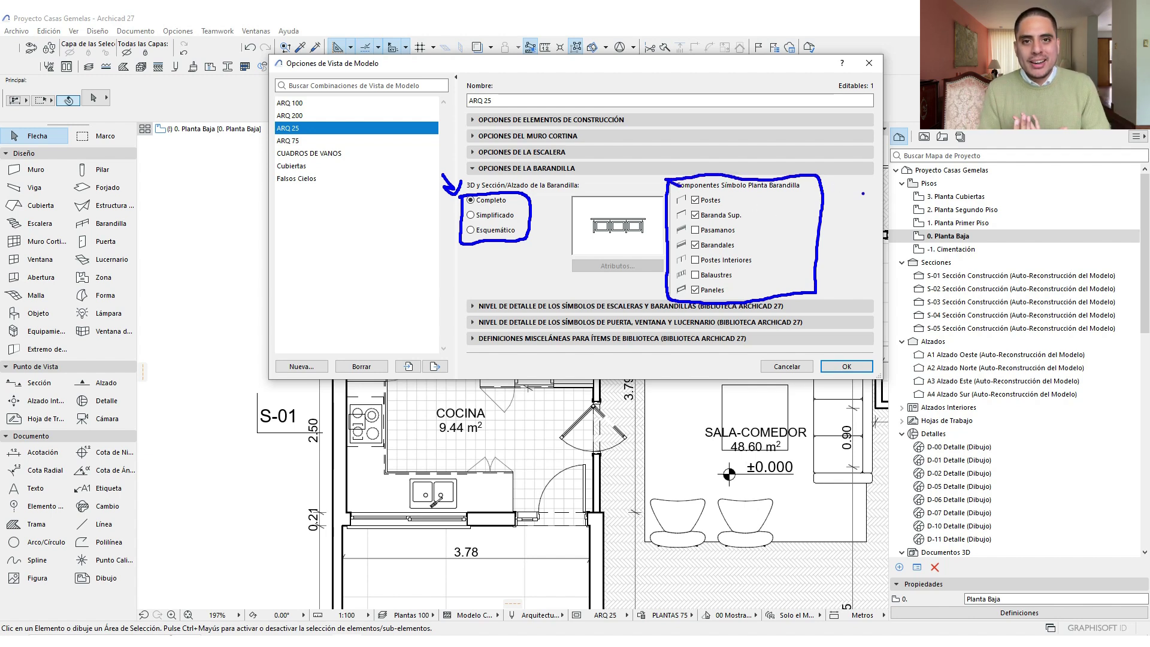
mouse_move(863, 193)
left_mouse_down()
mouse_move(828, 213)
mouse_move(828, 202)
left_mouse_up()
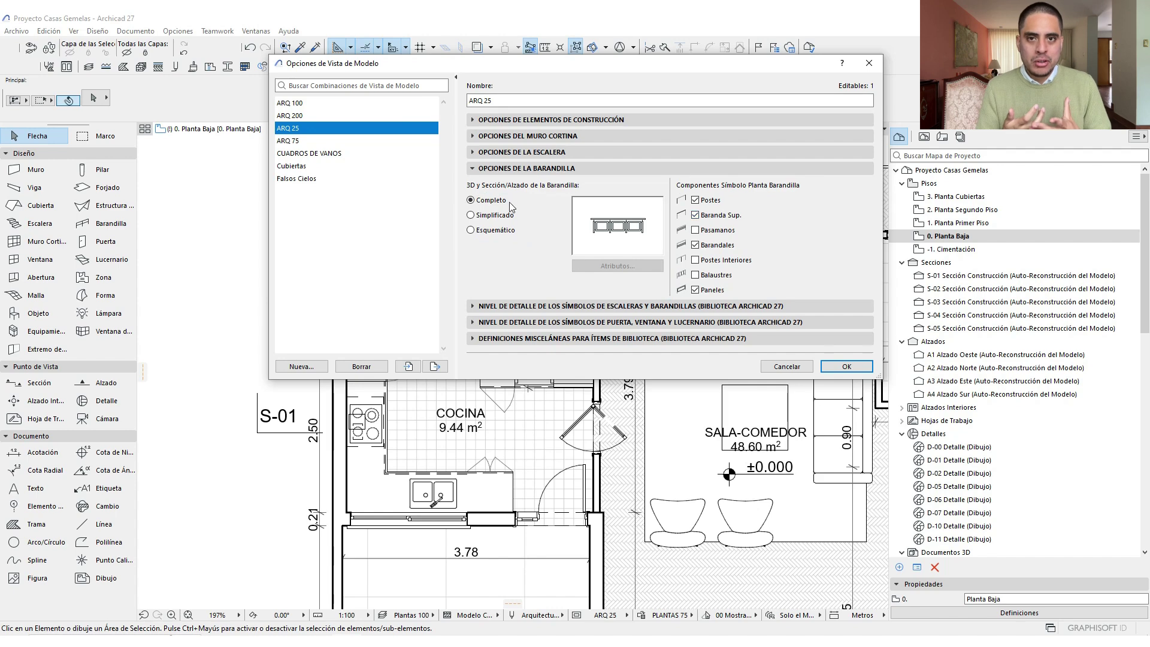
left_click(500, 168)
Examine the ARQ 25 stair options, covering the 3D and section detail level and the plan symbol components
left_click(492, 153)
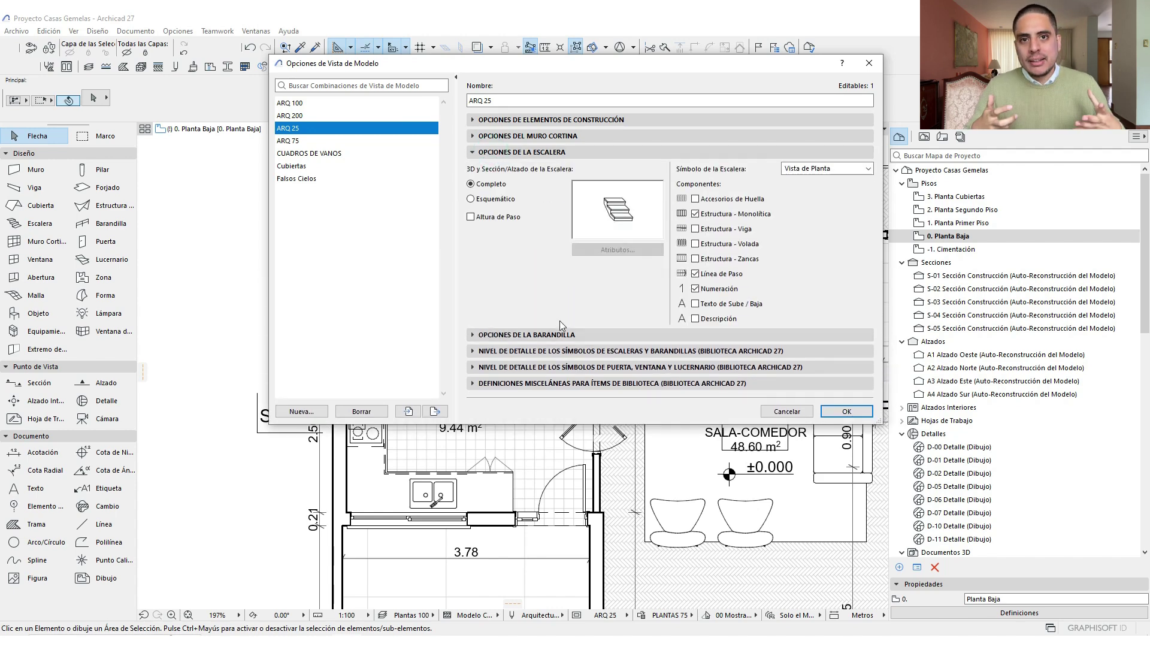
mouse_move(457, 170)
left_mouse_down()
mouse_move(476, 241)
mouse_move(572, 235)
mouse_move(583, 175)
mouse_move(559, 158)
mouse_move(488, 160)
left_mouse_up()
mouse_move(443, 127)
left_mouse_down()
mouse_move(451, 147)
mouse_move(459, 136)
left_mouse_up()
key("Escape")
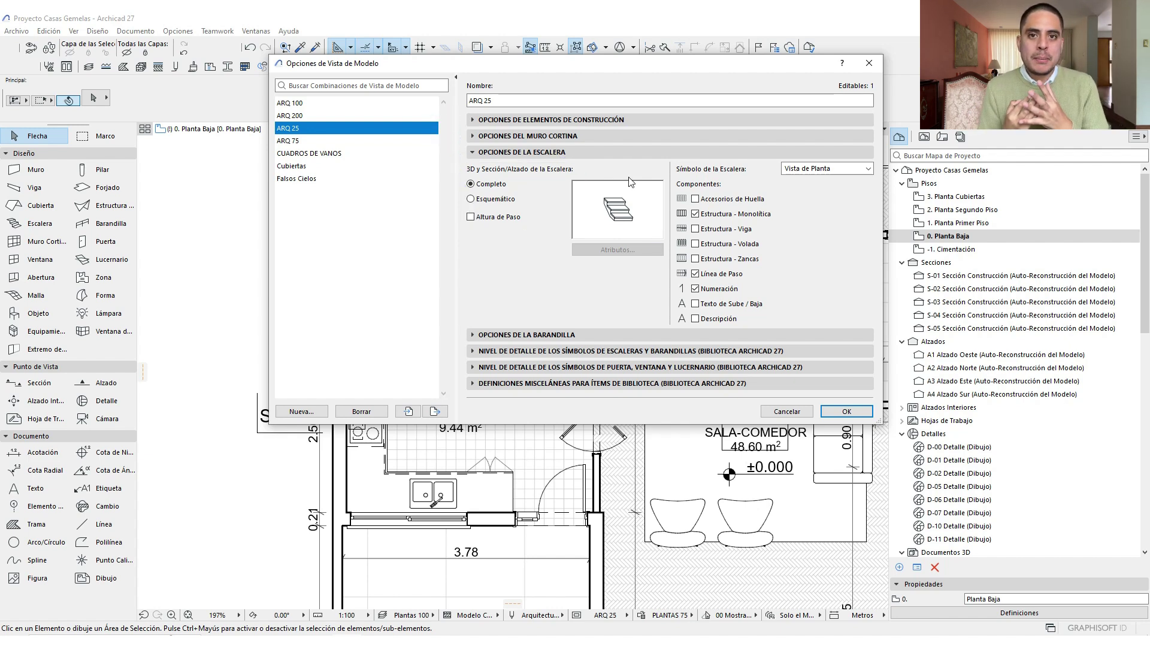
mouse_move(661, 163)
left_mouse_down()
mouse_move(656, 333)
mouse_move(770, 329)
mouse_move(806, 191)
mouse_move(797, 153)
mouse_move(660, 160)
left_mouse_up()
left_click_drag(683, 121, 683, 150)
left_click_drag(673, 142, 694, 142)
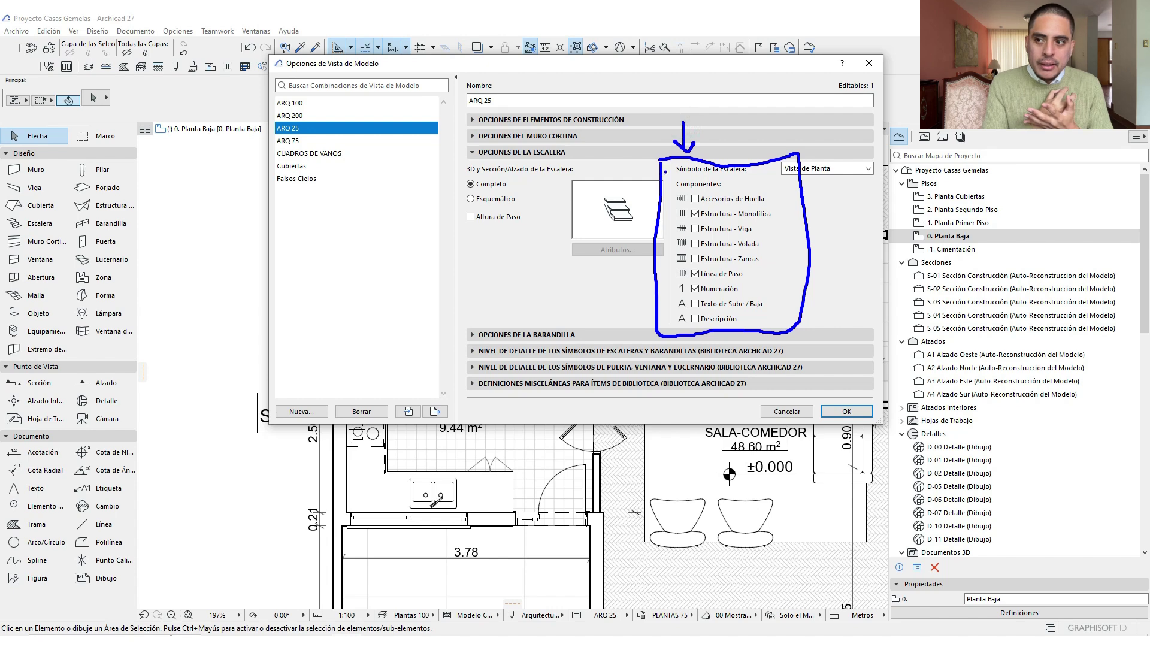
Review the ARQ 25 curtain wall component settings alongside the railing options
left_click(534, 153)
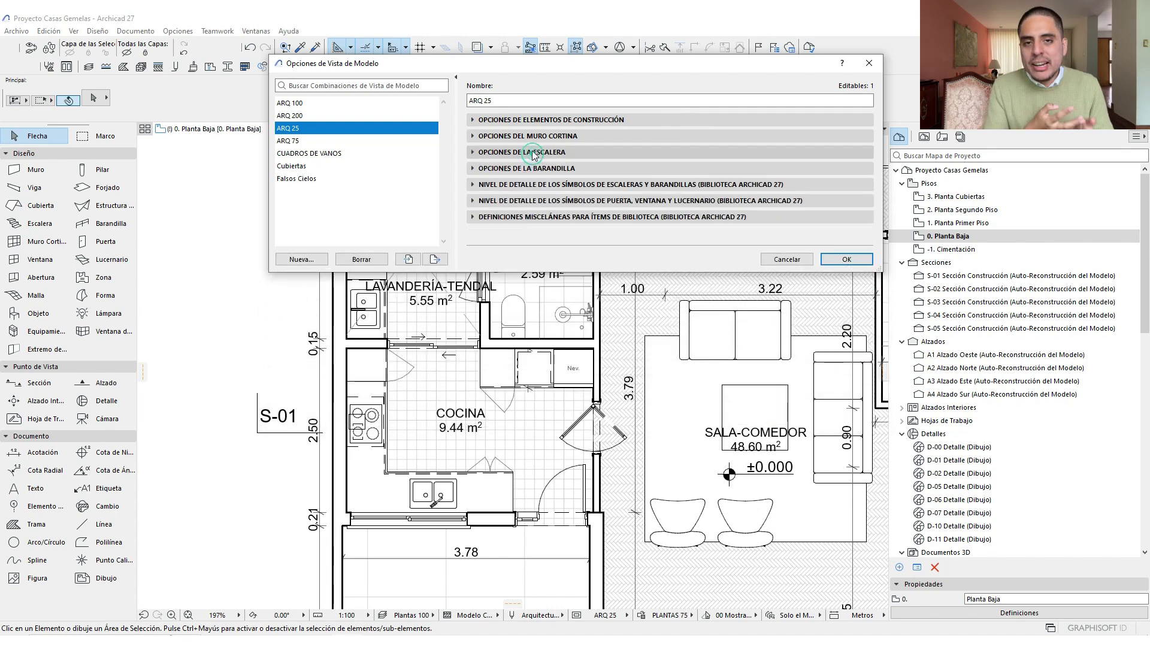
left_click(534, 136)
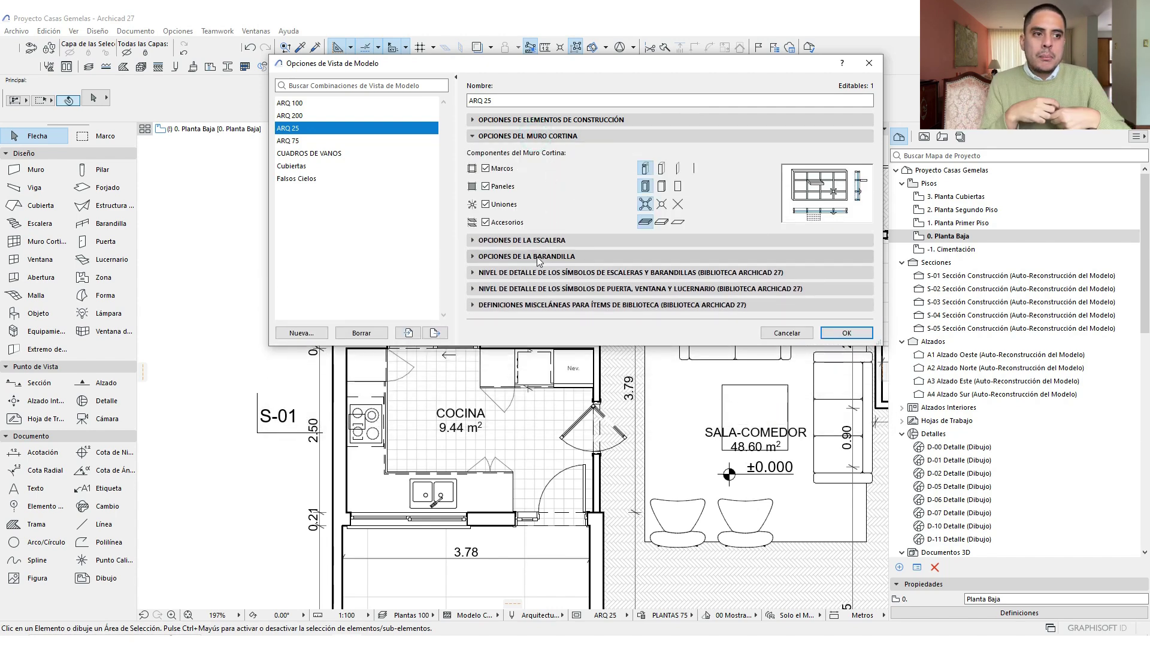
left_click(537, 258)
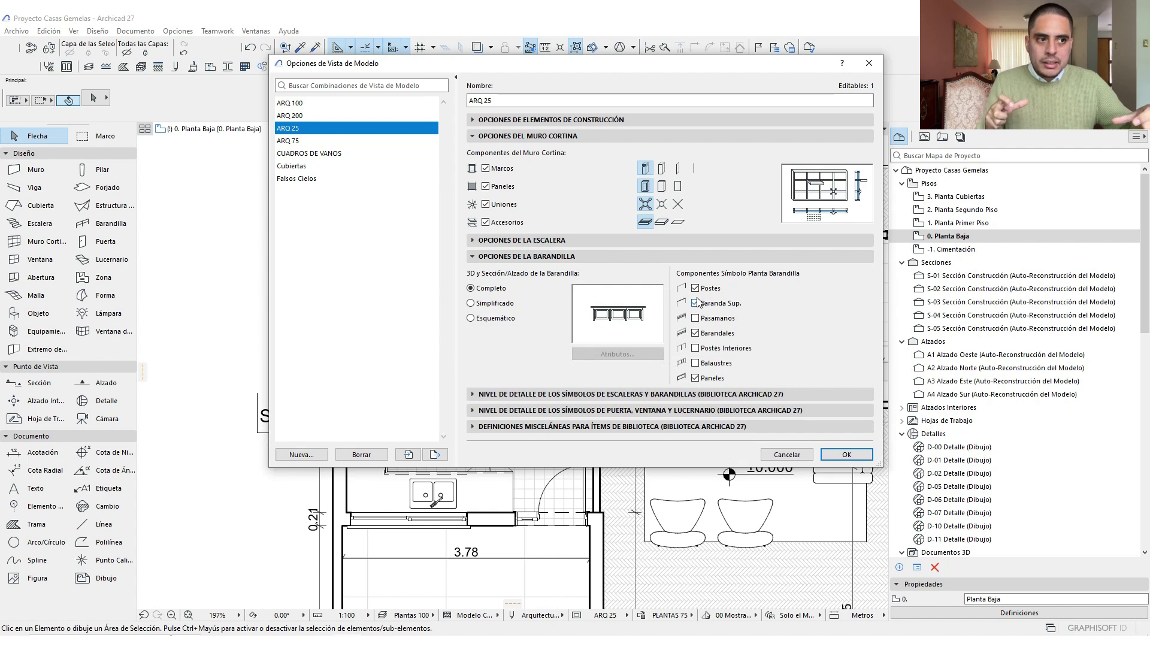
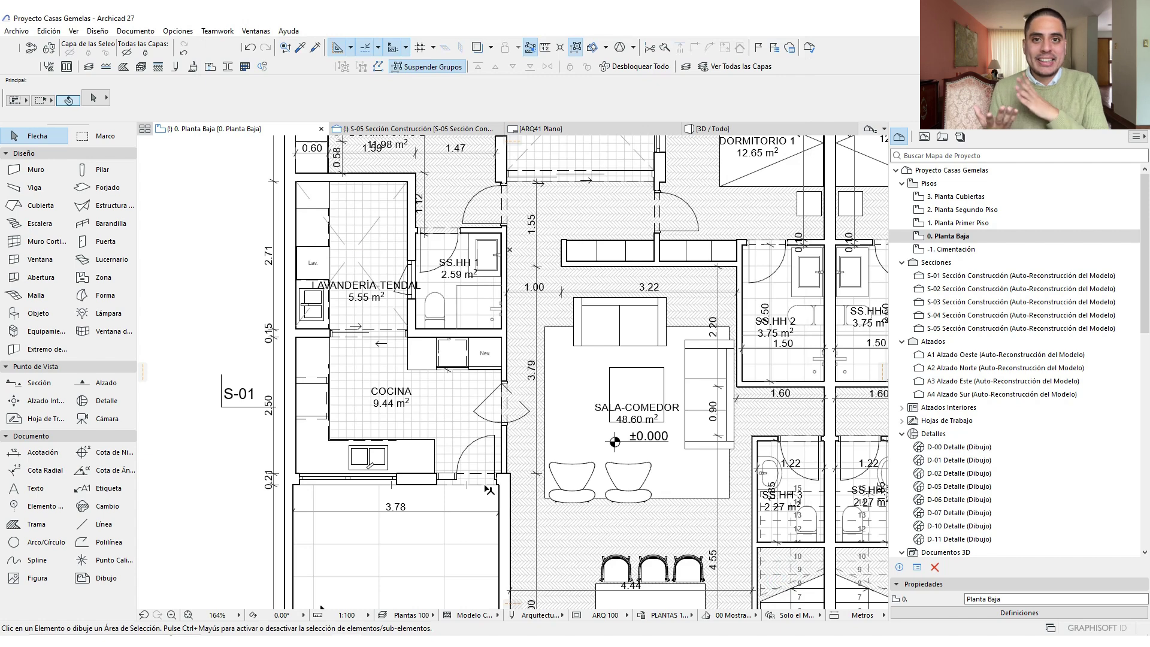
Apply the Sin Sobrescrituras graphic override combination to the 1:100 ground floor plan
middle_click_drag(489, 490, 506, 471)
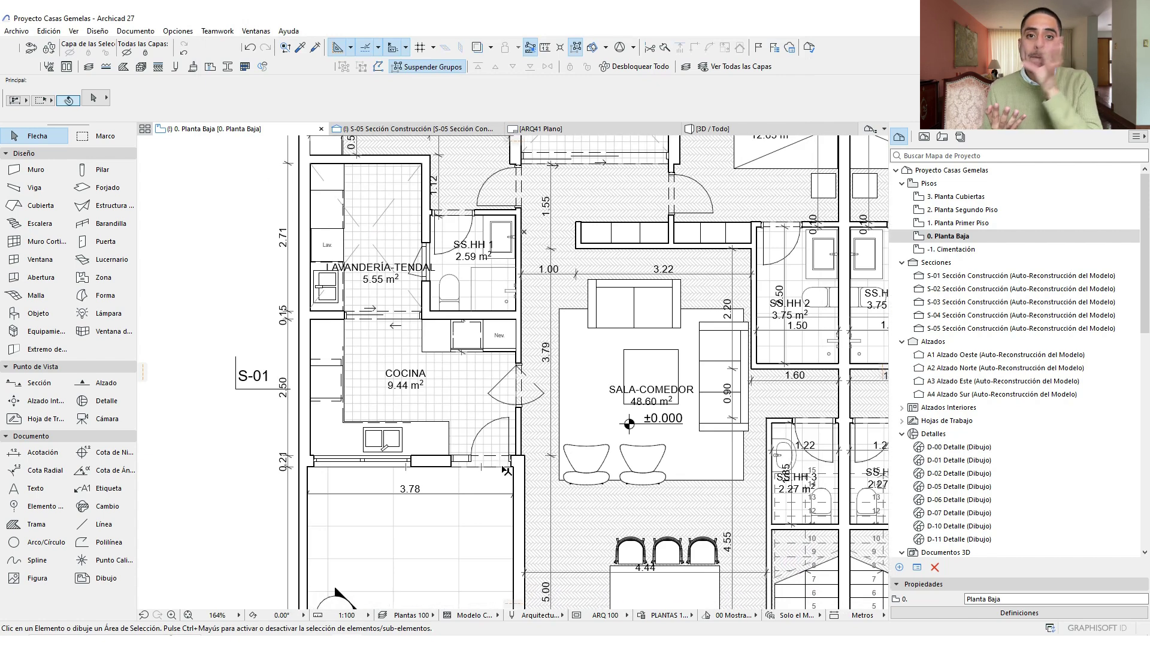
scroll(506, 470, "up", 3)
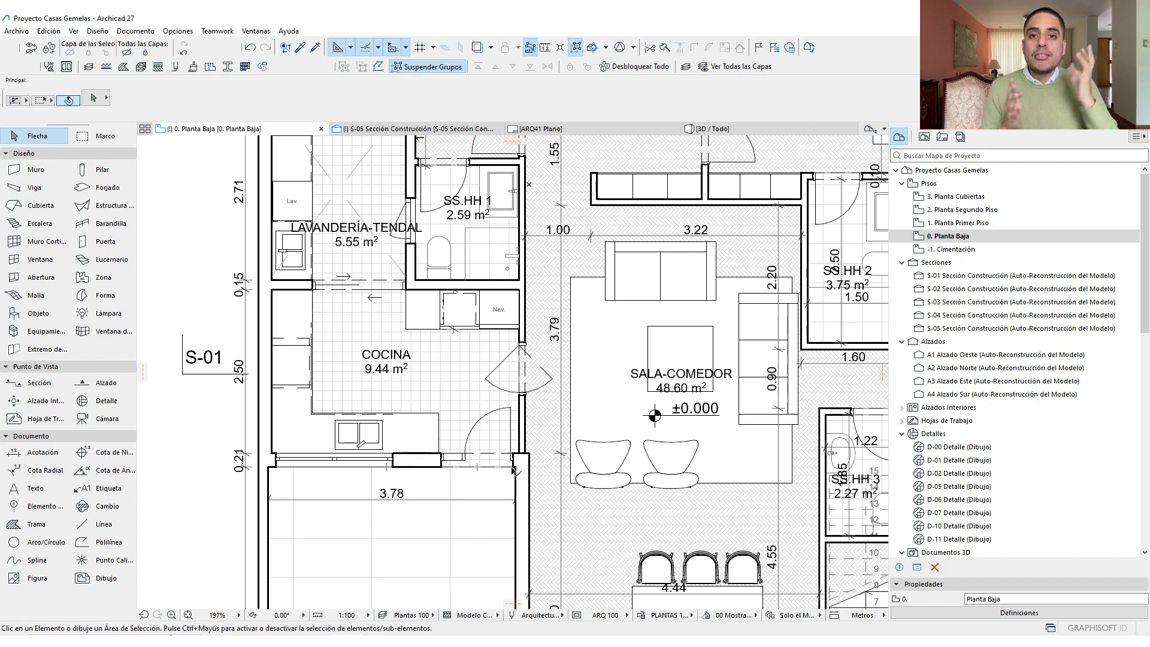
scroll(511, 472, "down", 3)
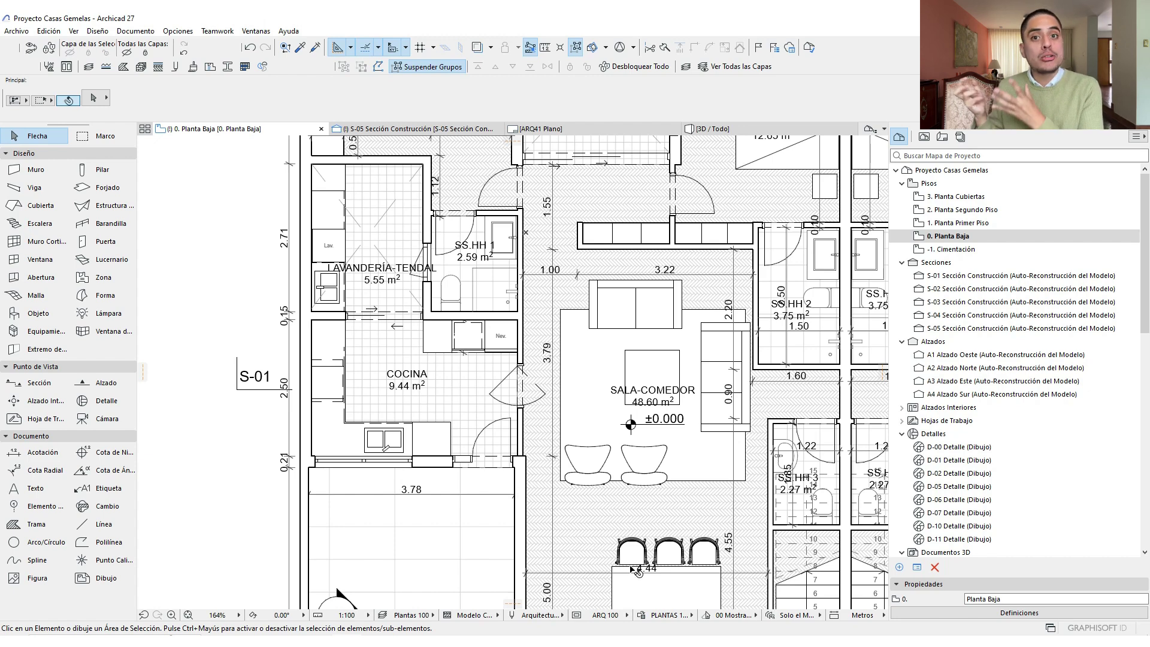
left_click(686, 616)
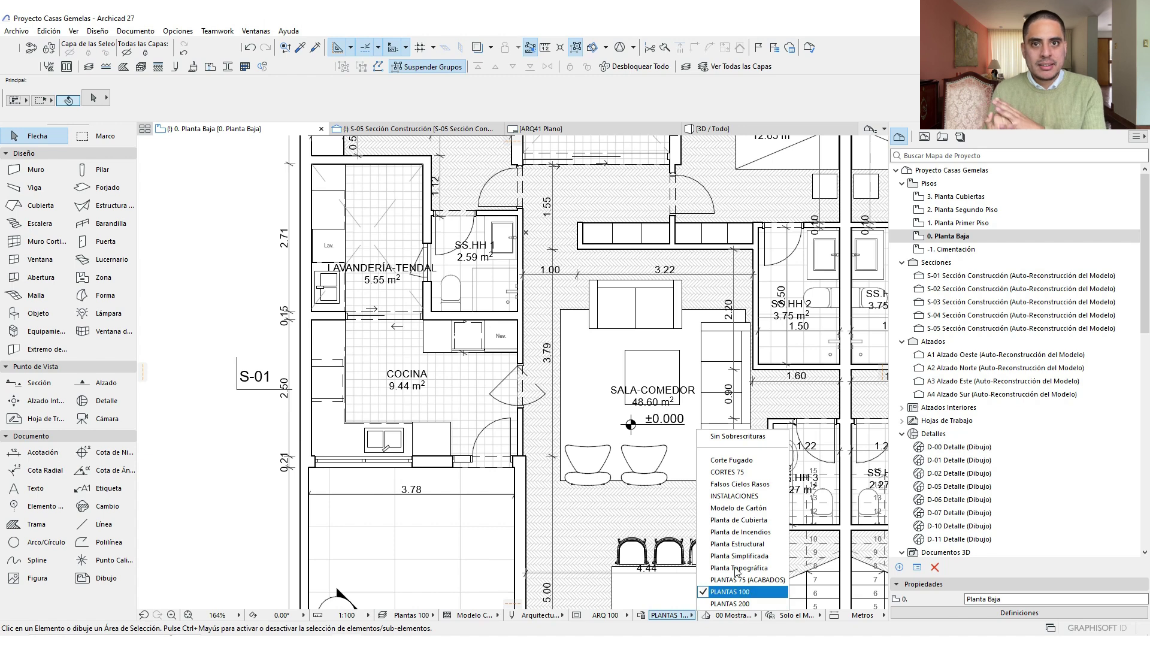
left_click(747, 444)
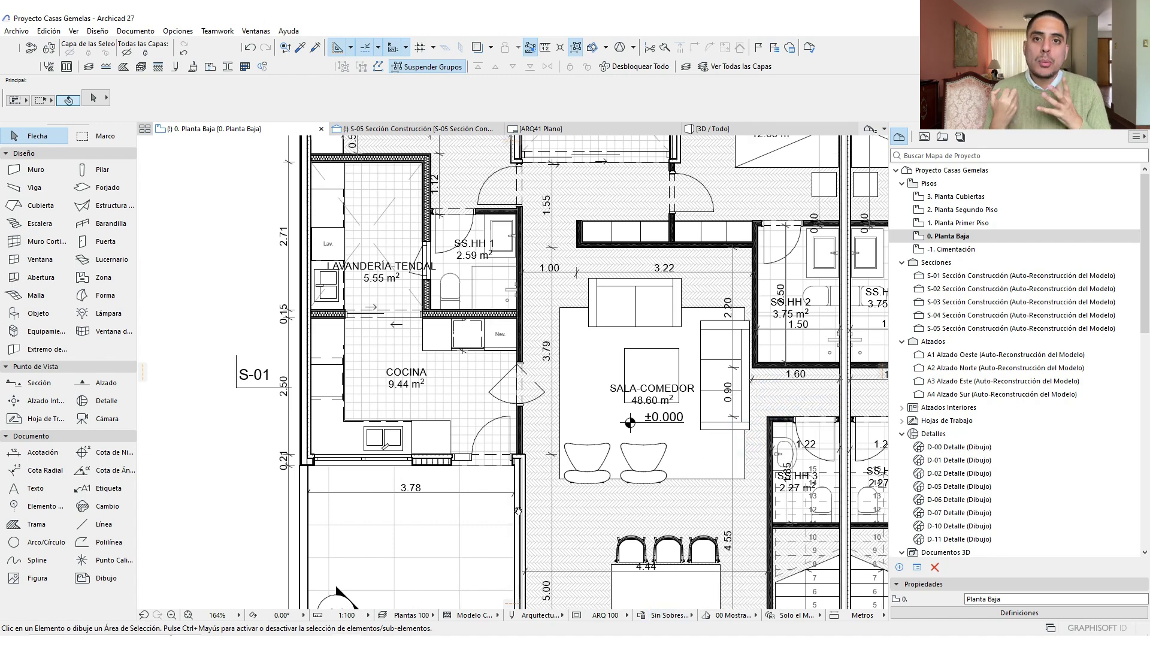
Examine the layers and fills of the walls around the kitchen, laundry and bathroom in the plan without graphic overrides
middle_click_drag(518, 494, 531, 446)
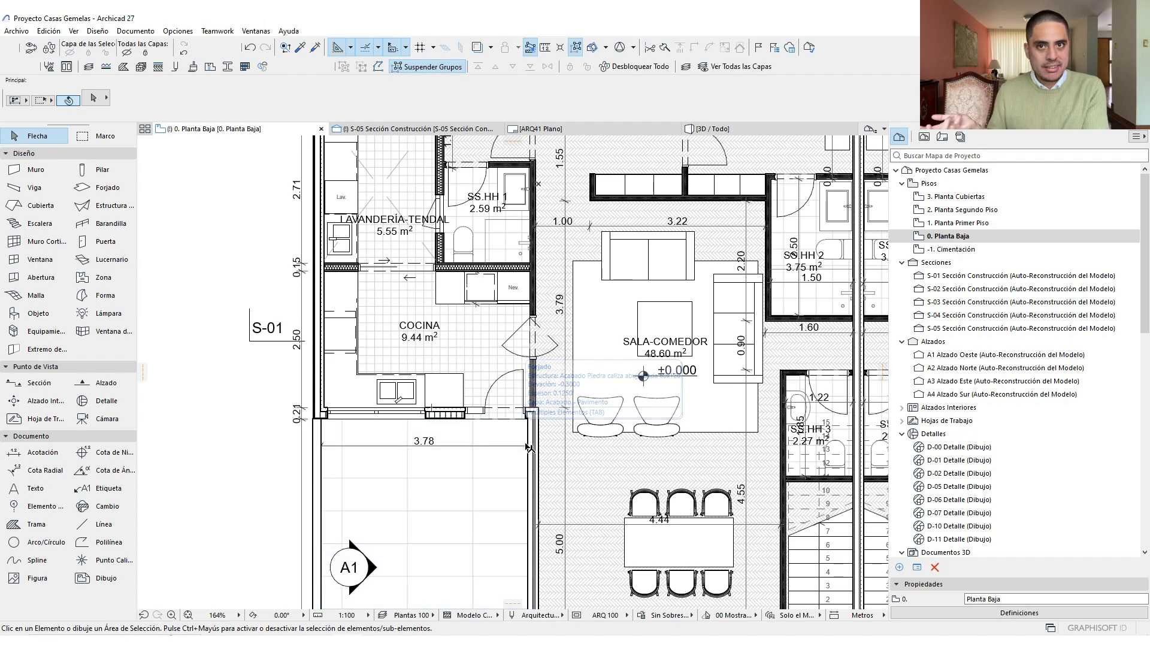
scroll(548, 446, "up", 6)
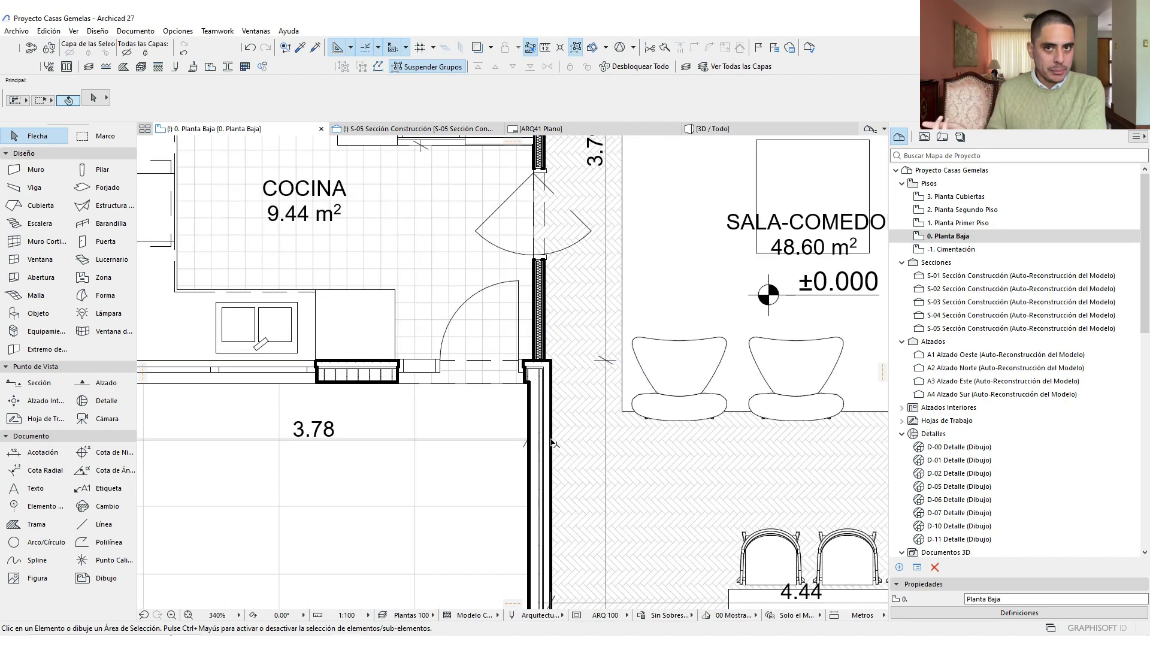
scroll(551, 432, "up", 1)
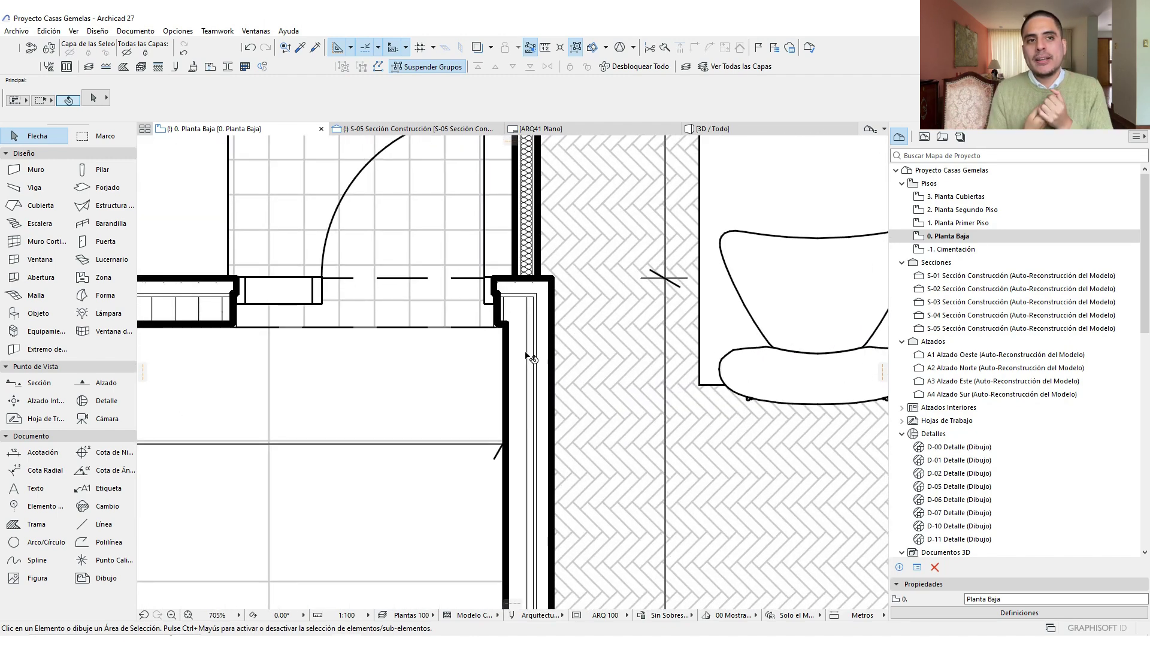
scroll(544, 471, "down", 3)
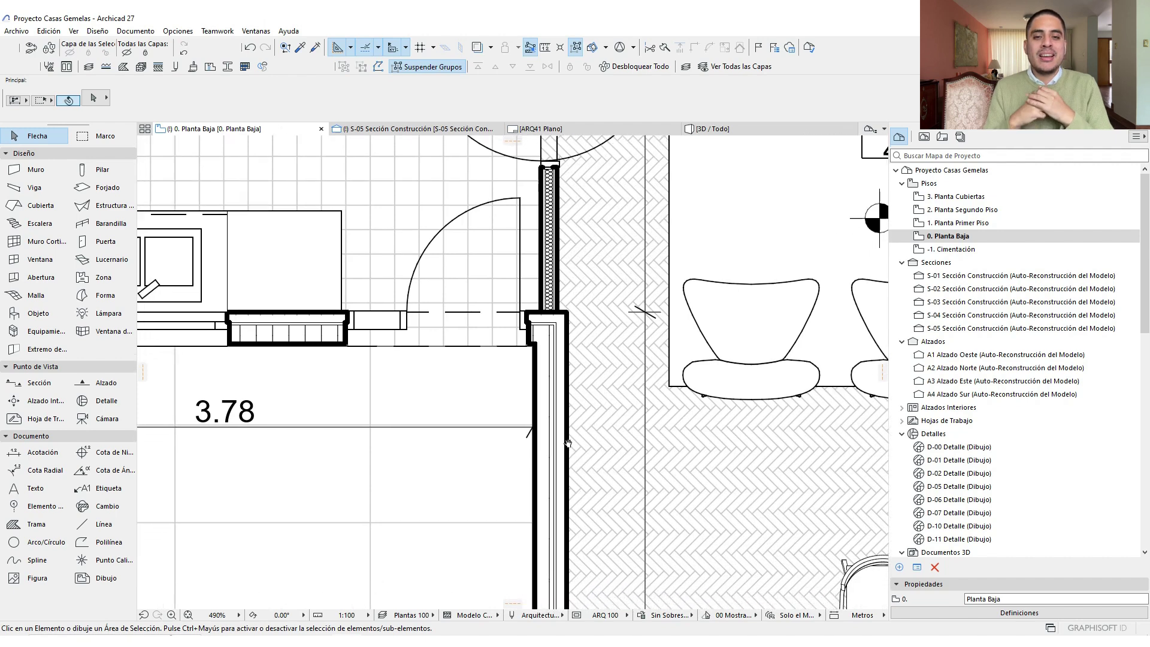
scroll(589, 395, "down", 3)
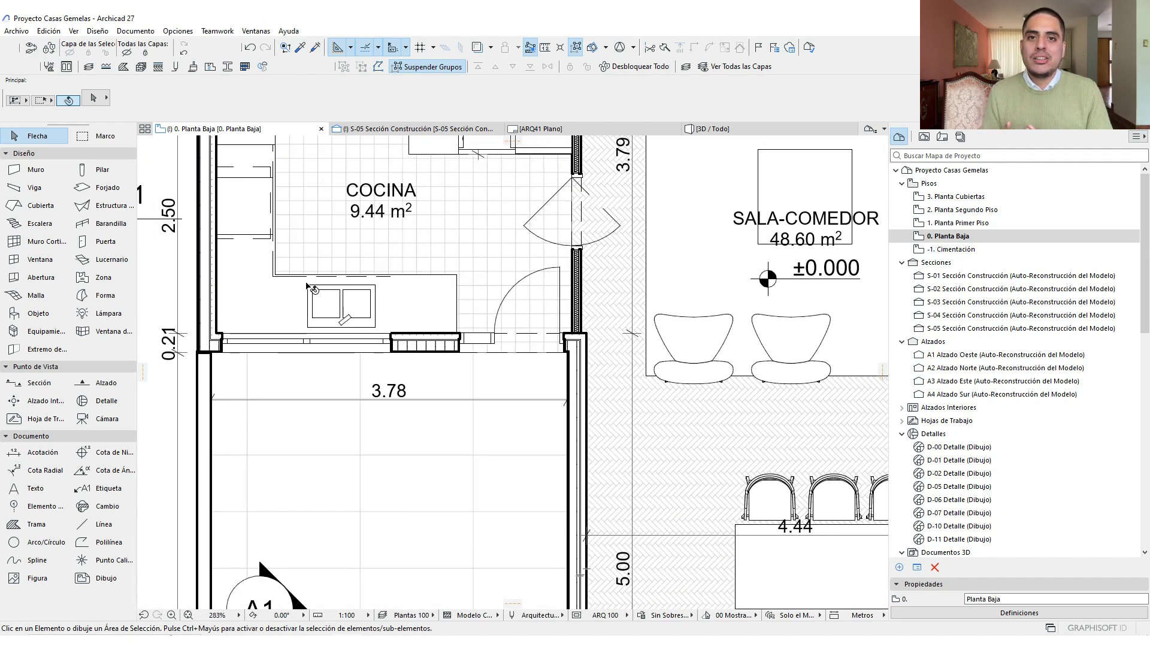
scroll(554, 395, "down", 2)
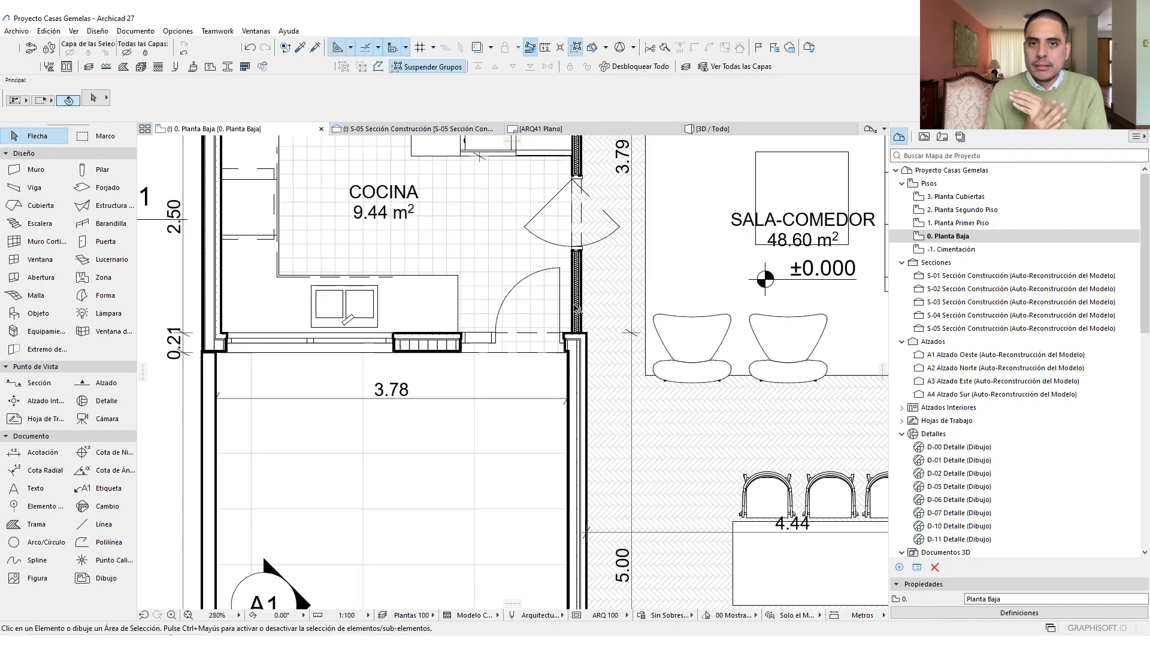
scroll(550, 327, "up", 4)
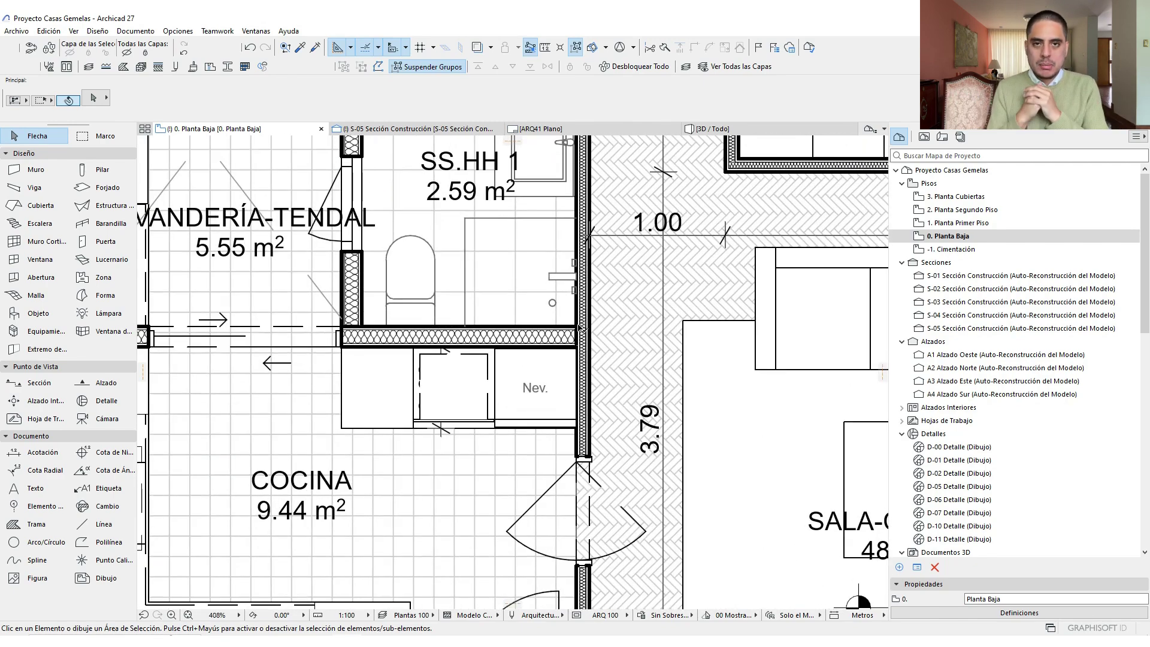
scroll(587, 324, "down", 2)
middle_click_drag(575, 348, 549, 168)
middle_click_drag(581, 525, 572, 463)
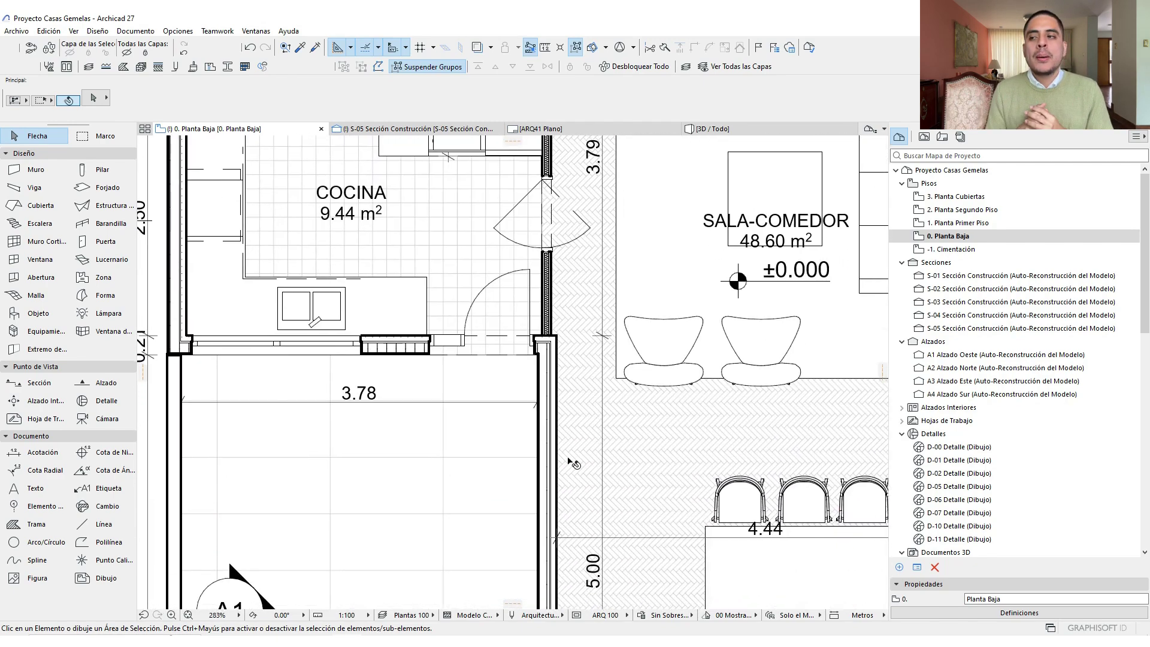
scroll(542, 509, "up", 1)
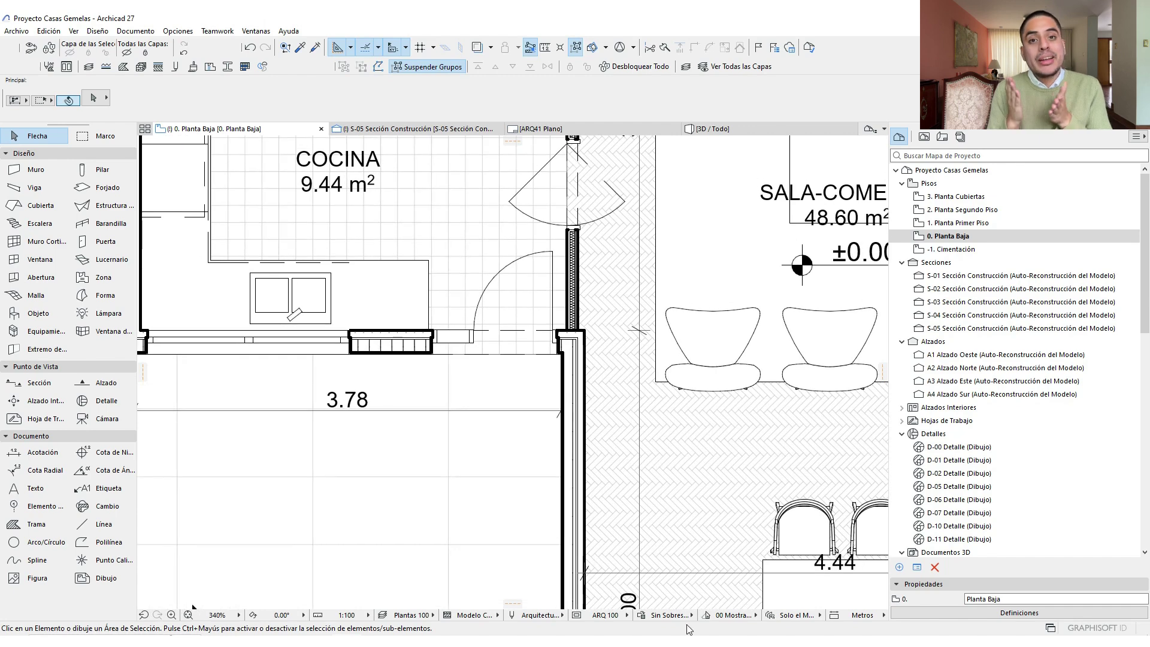
Inspect the wall junction at the laundry's upper corner and the kitchen's walls and openings in the 1:100 plan
middle_click_drag(582, 418, 655, 501)
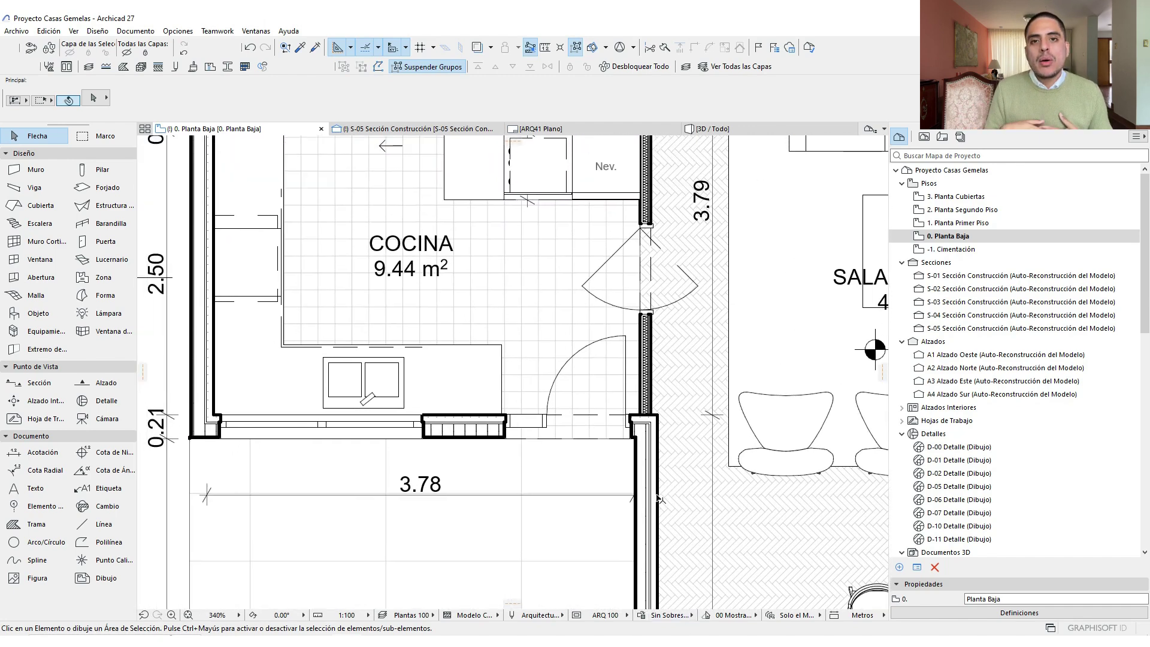
scroll(647, 435, "up", 1)
scroll(646, 437, "down", 3)
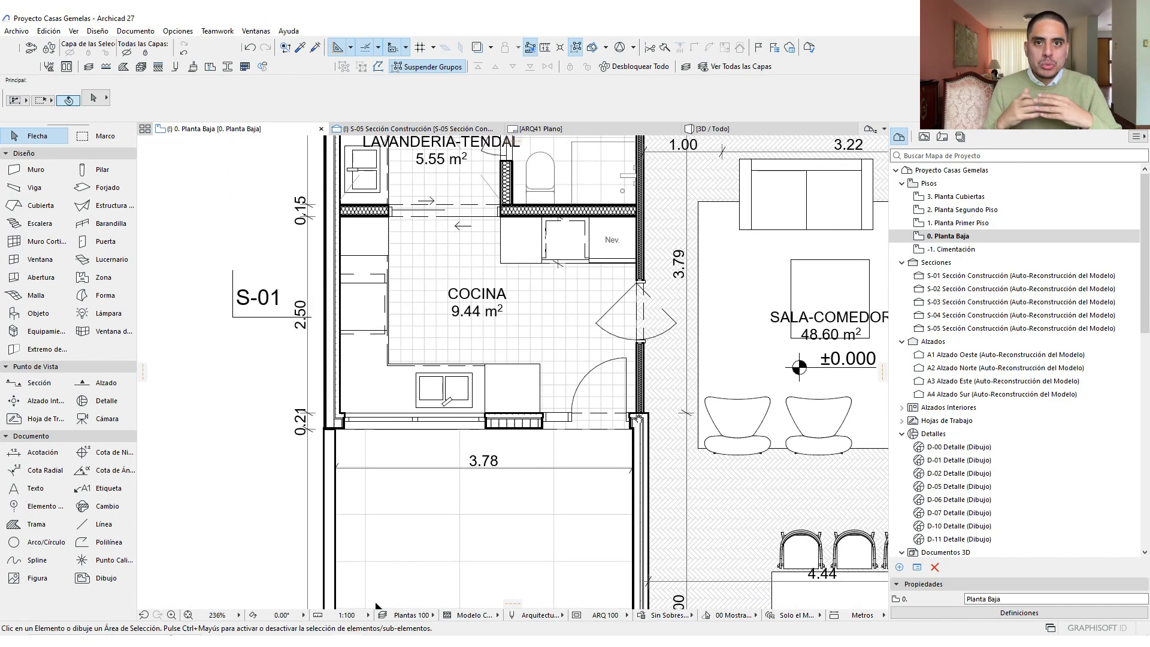
scroll(598, 437, "up", 1)
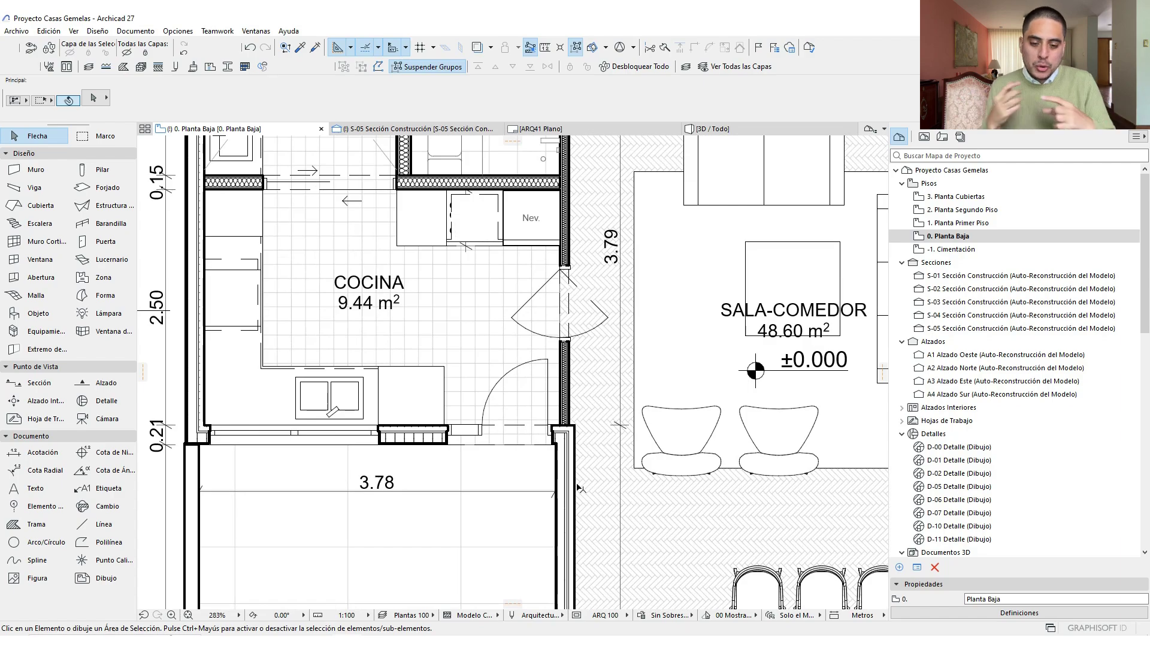
scroll(579, 488, "down", 3)
scroll(395, 190, "up", 9)
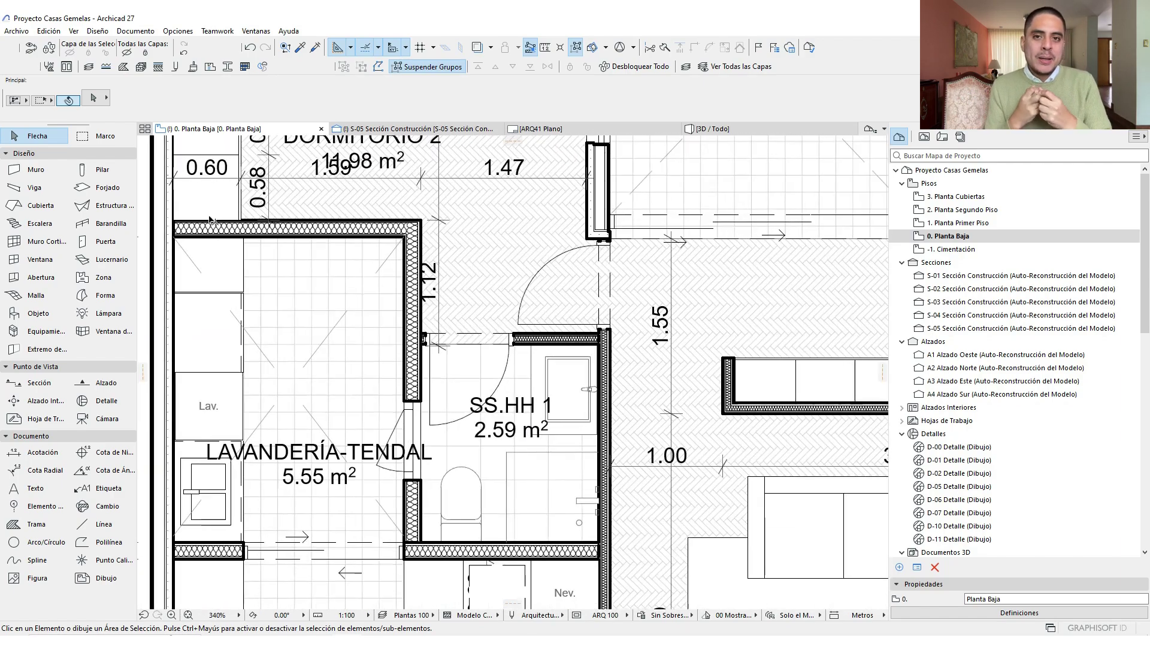
scroll(558, 223, "up", 3)
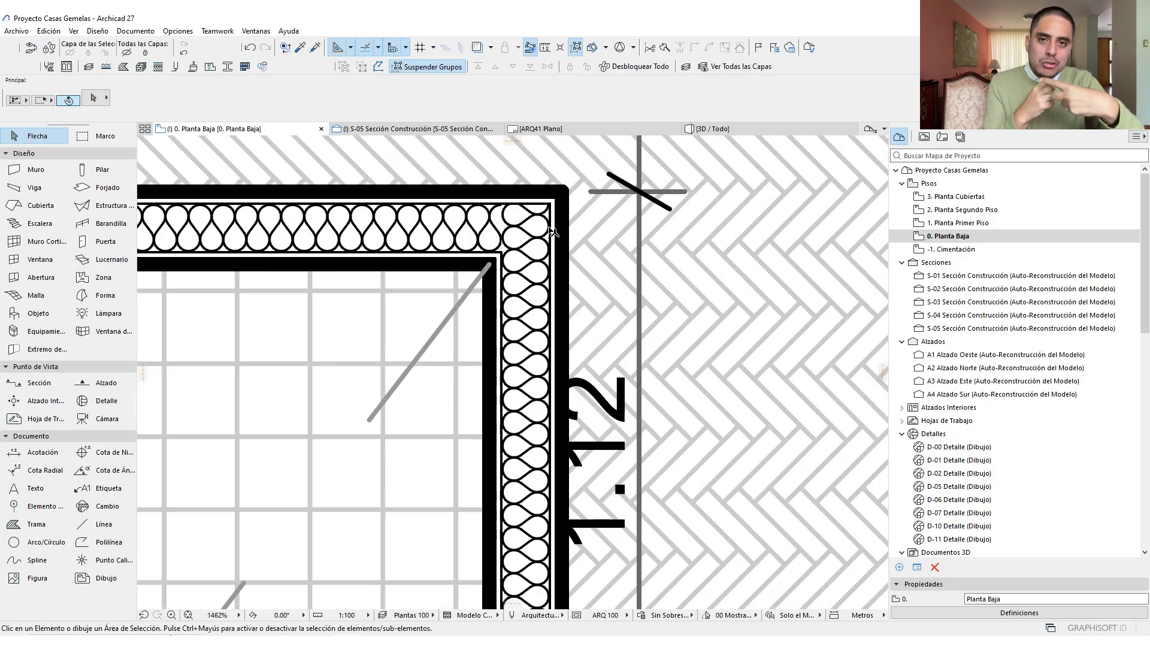
scroll(533, 237, "down", 11)
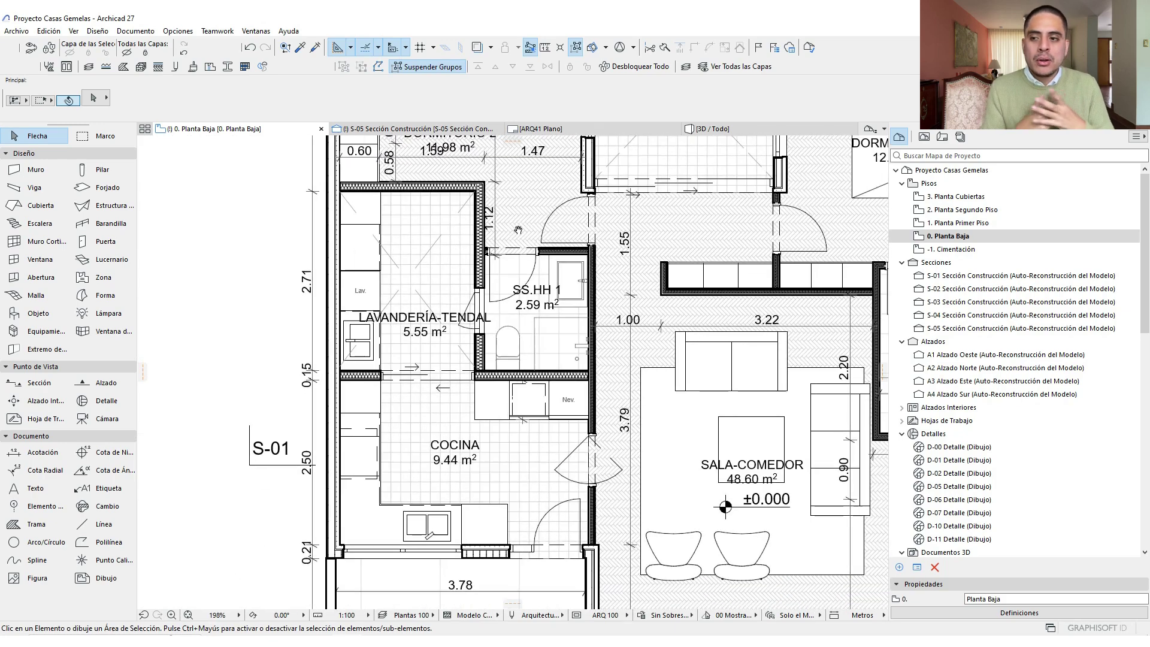
scroll(627, 339, "up", 1)
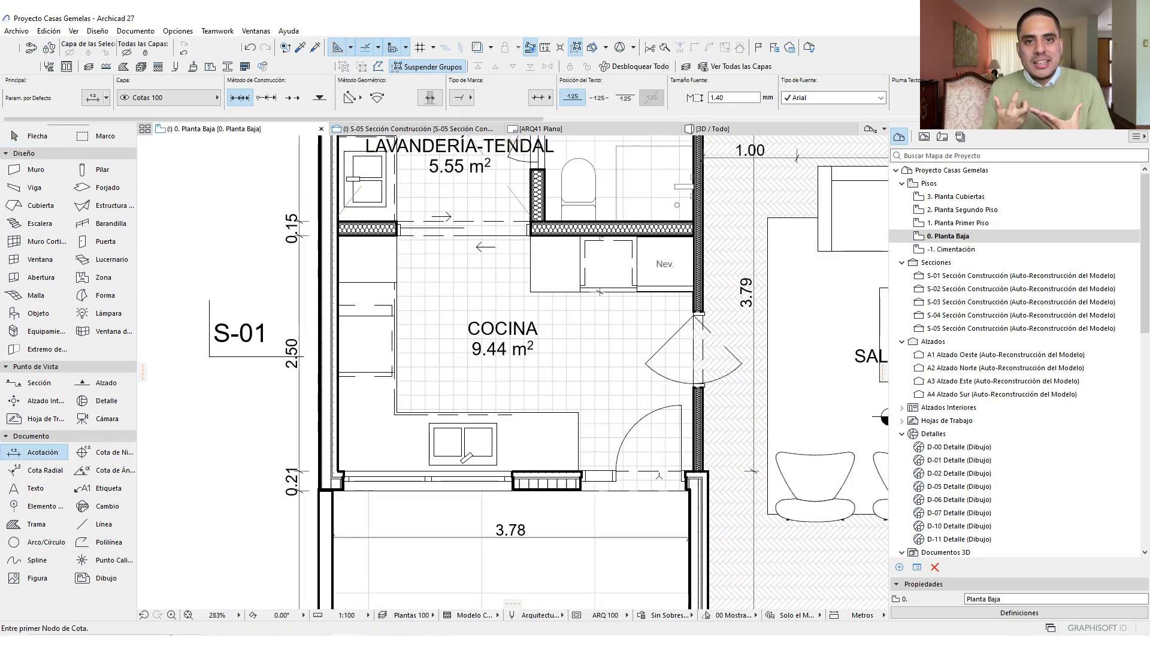
scroll(659, 475, "up", 1)
scroll(660, 464, "down", 2)
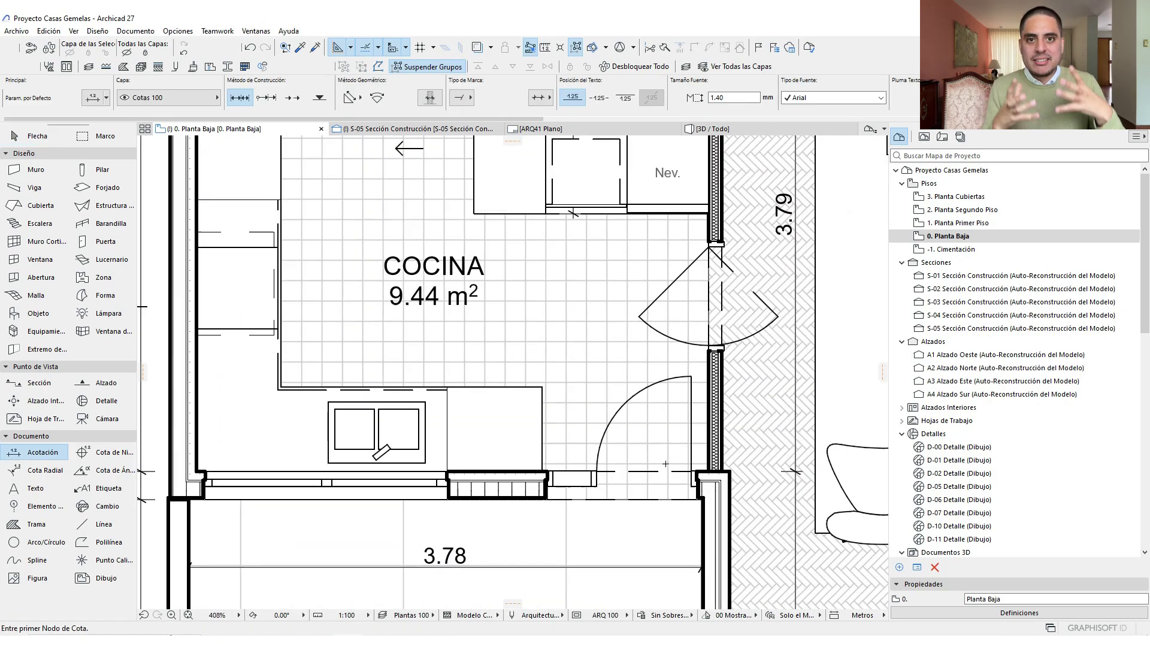
scroll(645, 463, "down", 1)
middle_click_drag(645, 462, 551, 456)
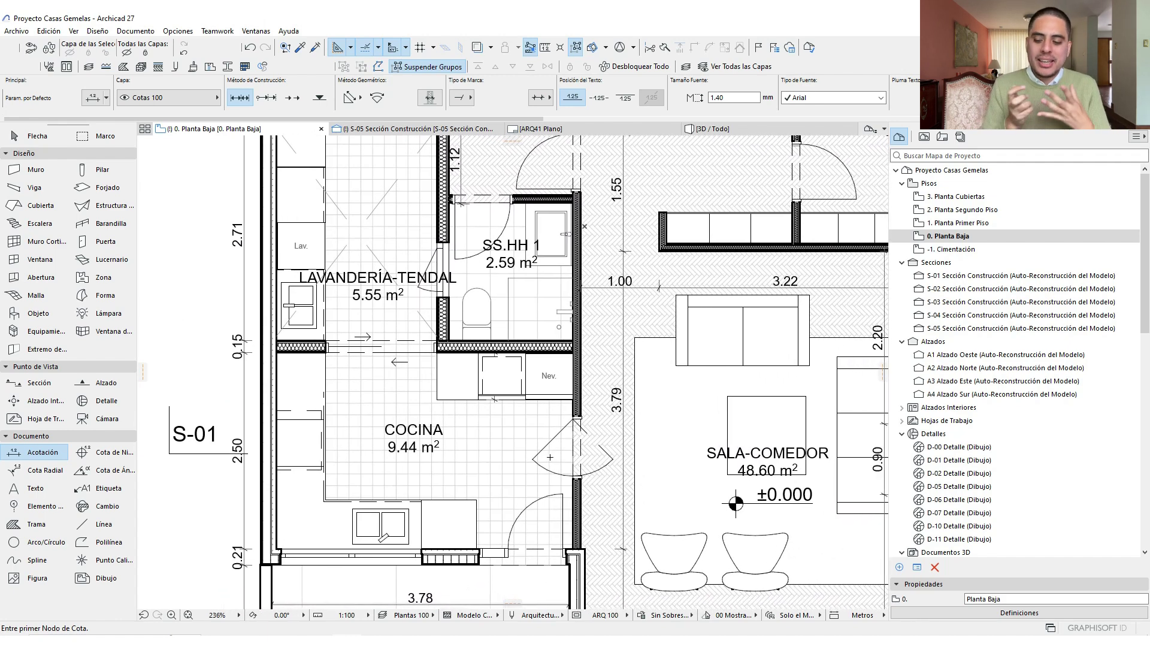
Set the ground floor plan's scale to 1:25 and apply the Plantas 25 layer combination
left_click(670, 615)
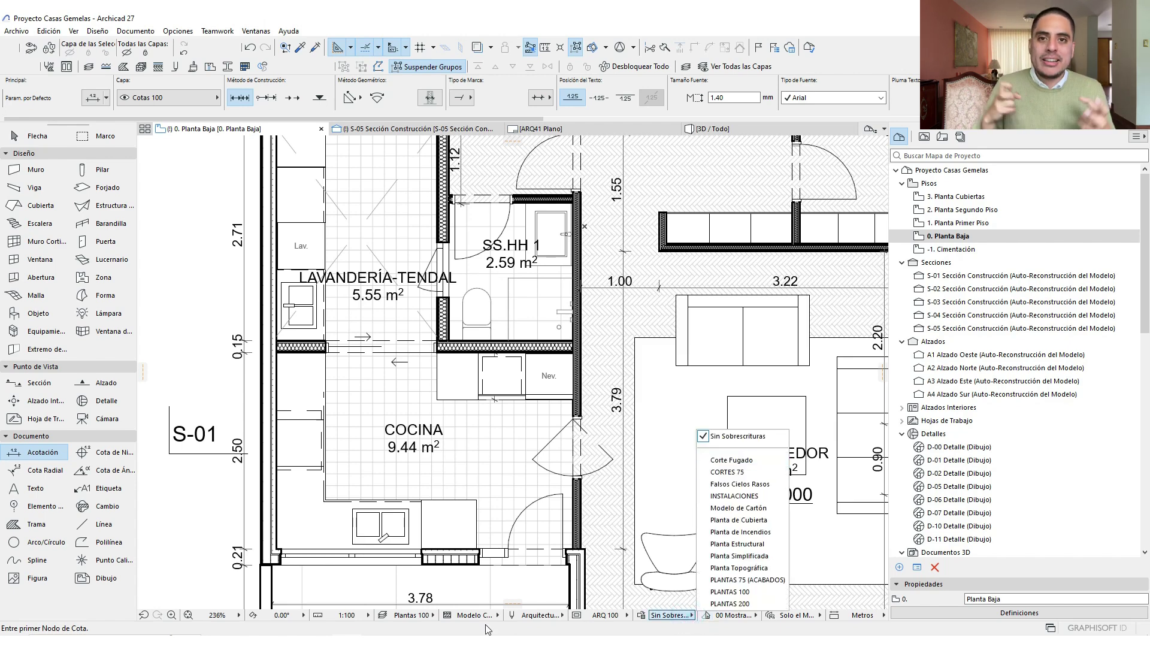
left_click(361, 617)
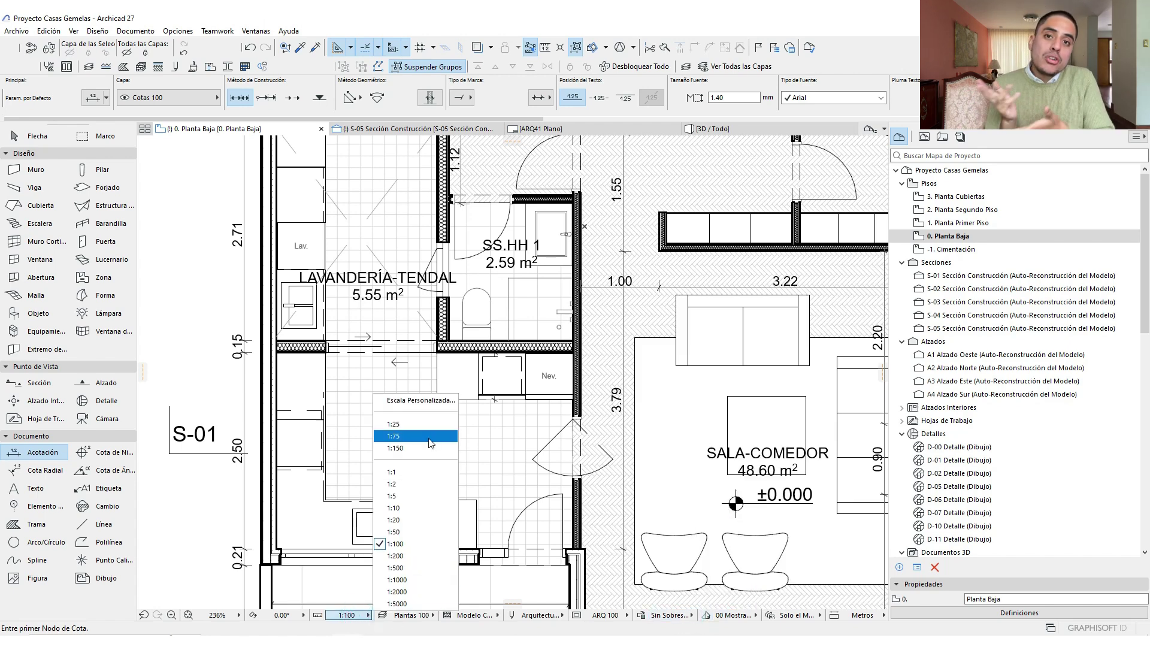
left_click(413, 424)
scroll(411, 435, "down", 4)
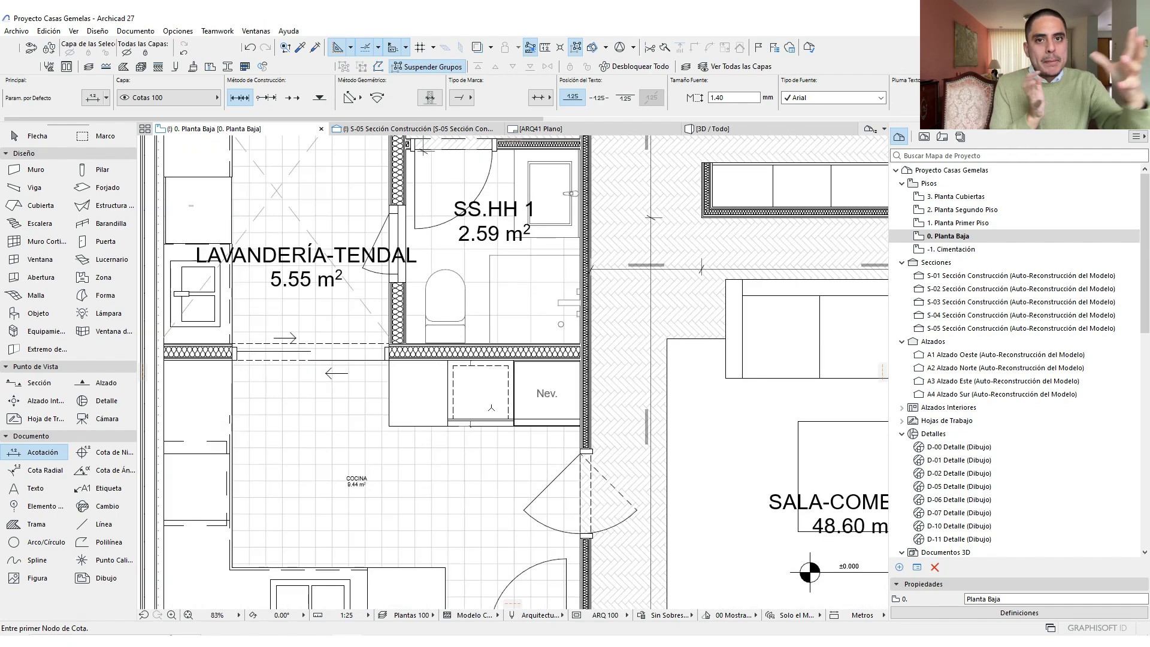
left_click(425, 617)
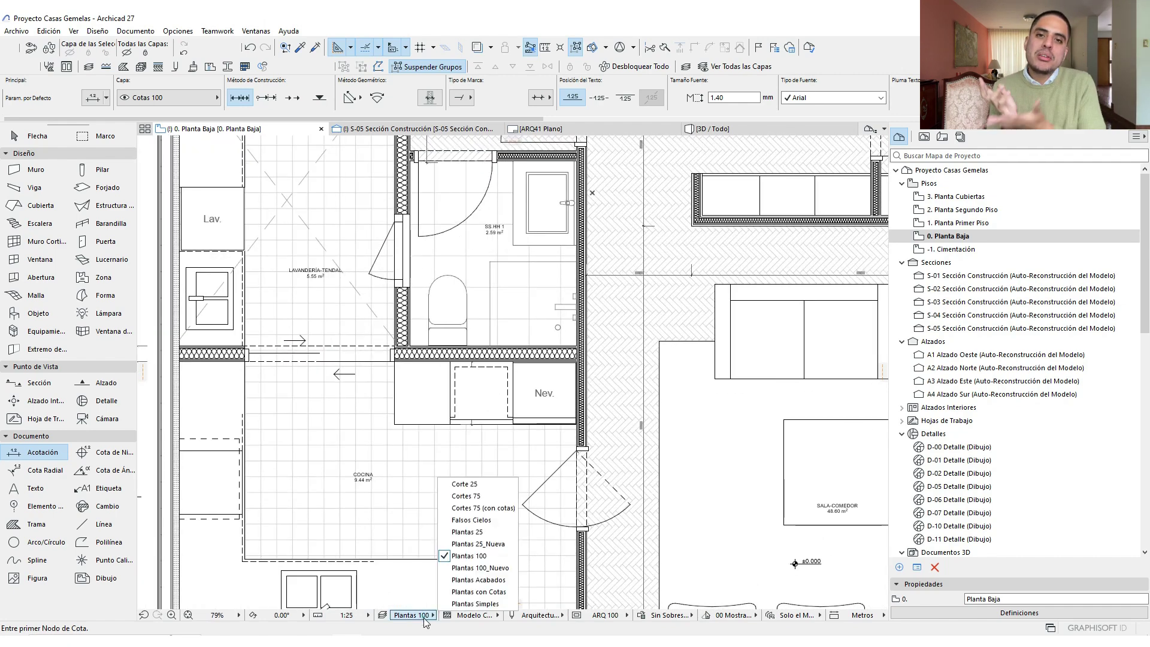
left_click(467, 532)
Apply the Arquitectura 25 pen set and the ARQ 25 model view options to the ground floor plan
left_click(540, 614)
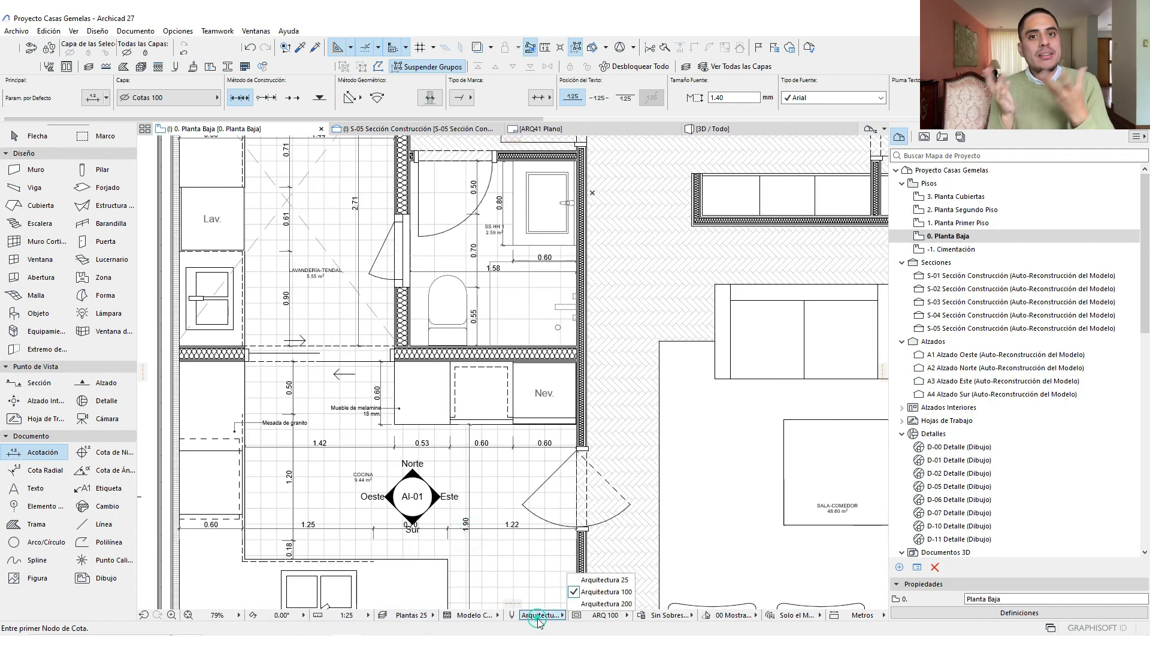
left_click(596, 579)
left_click(605, 615)
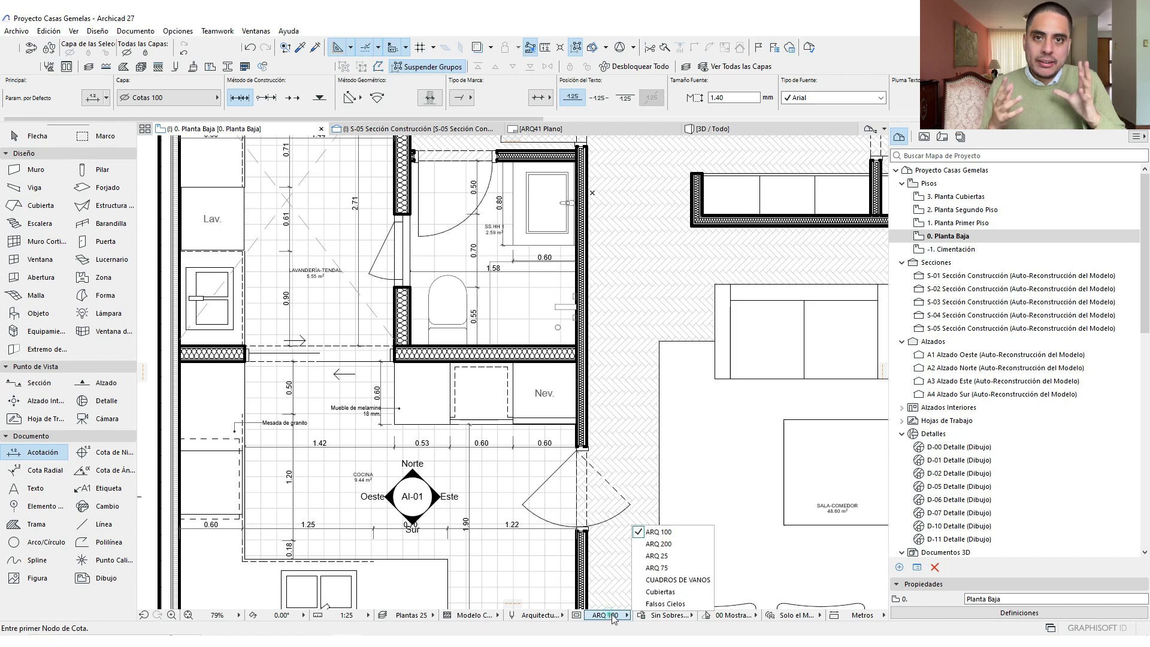
left_click(657, 556)
Examine the dimensions, notes, door leaves and fixtures of the kitchen, laundry and bathroom in the 1:25 plan
scroll(590, 407, "down", 3)
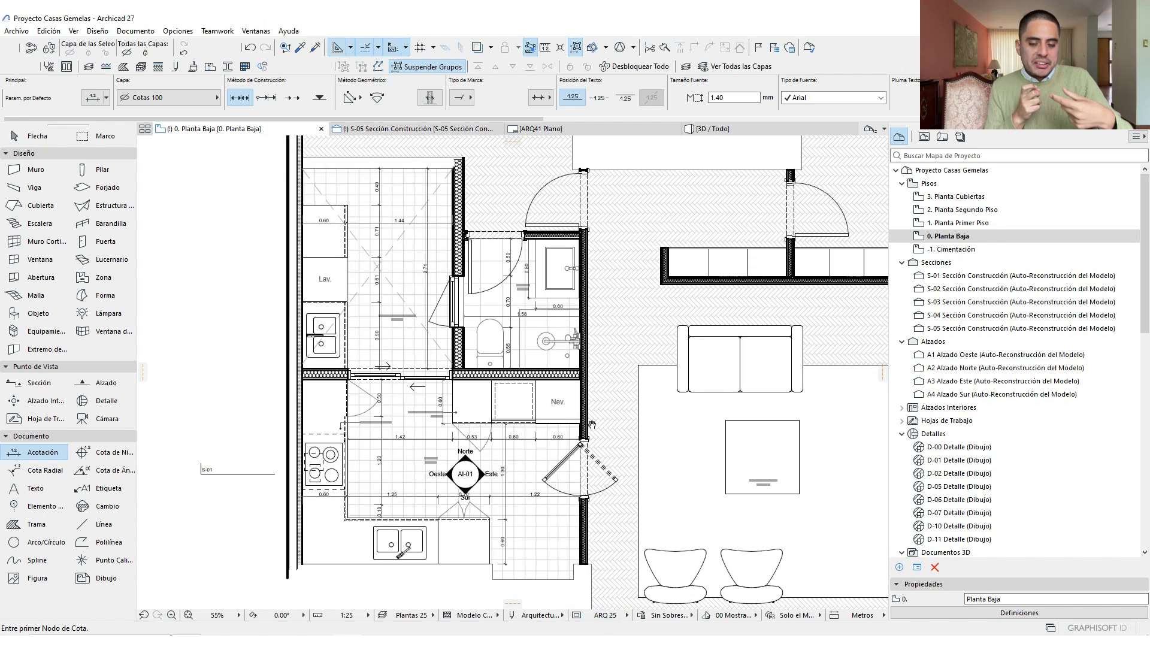
scroll(567, 440, "up", 3)
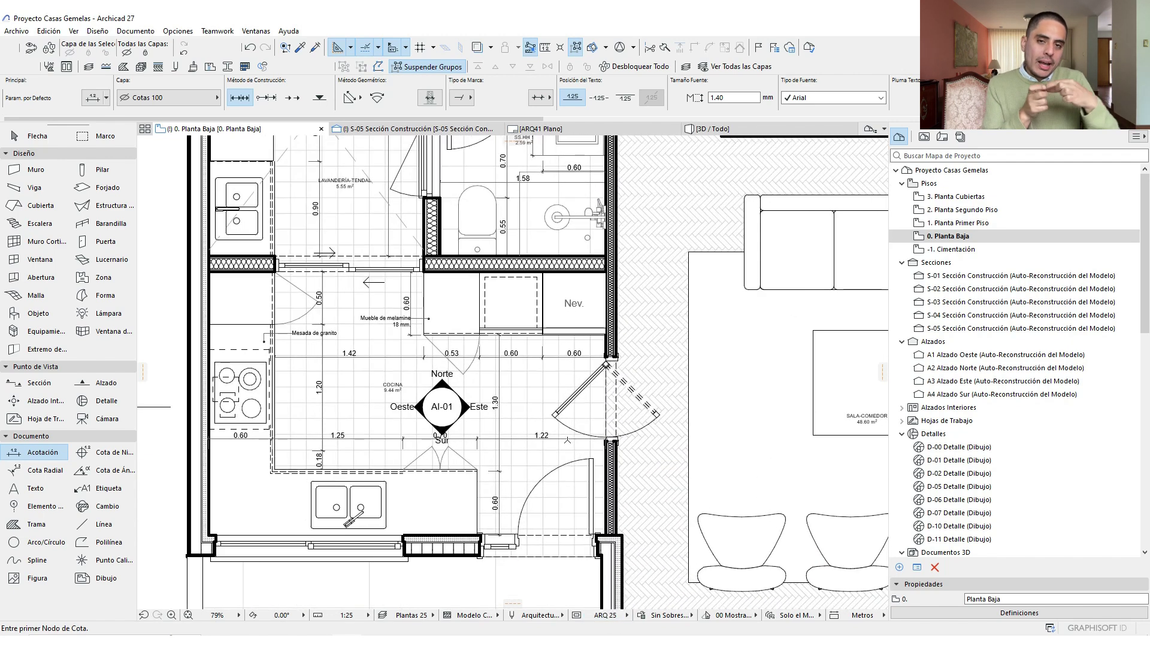
middle_click_drag(567, 440, 591, 497)
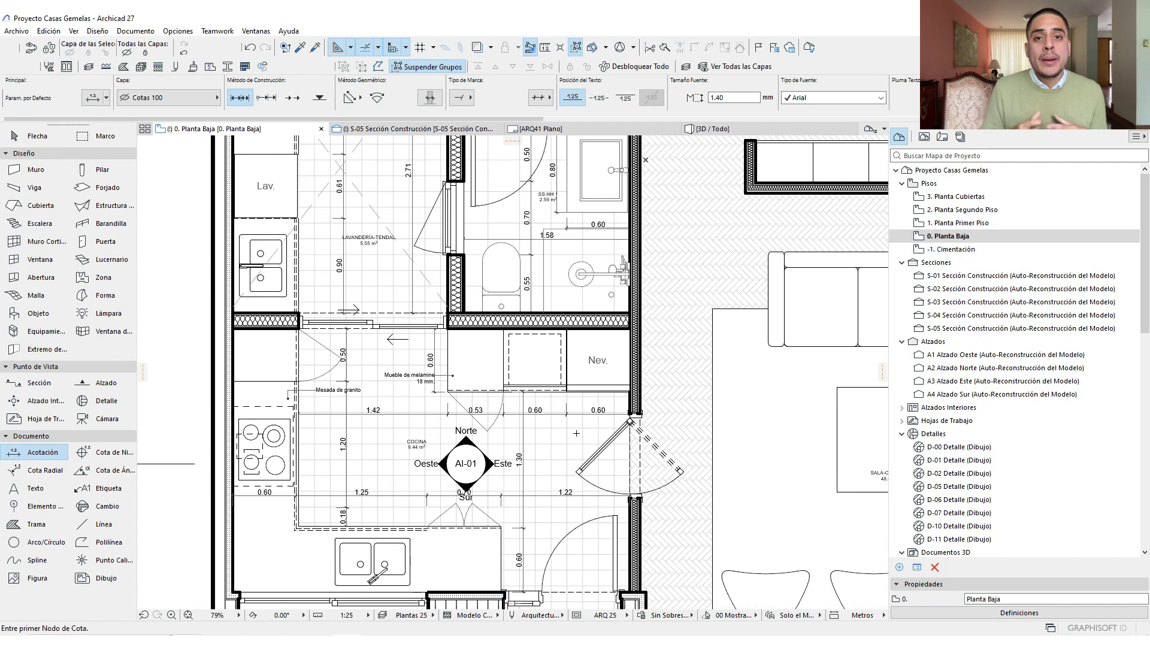
scroll(576, 433, "down", 2)
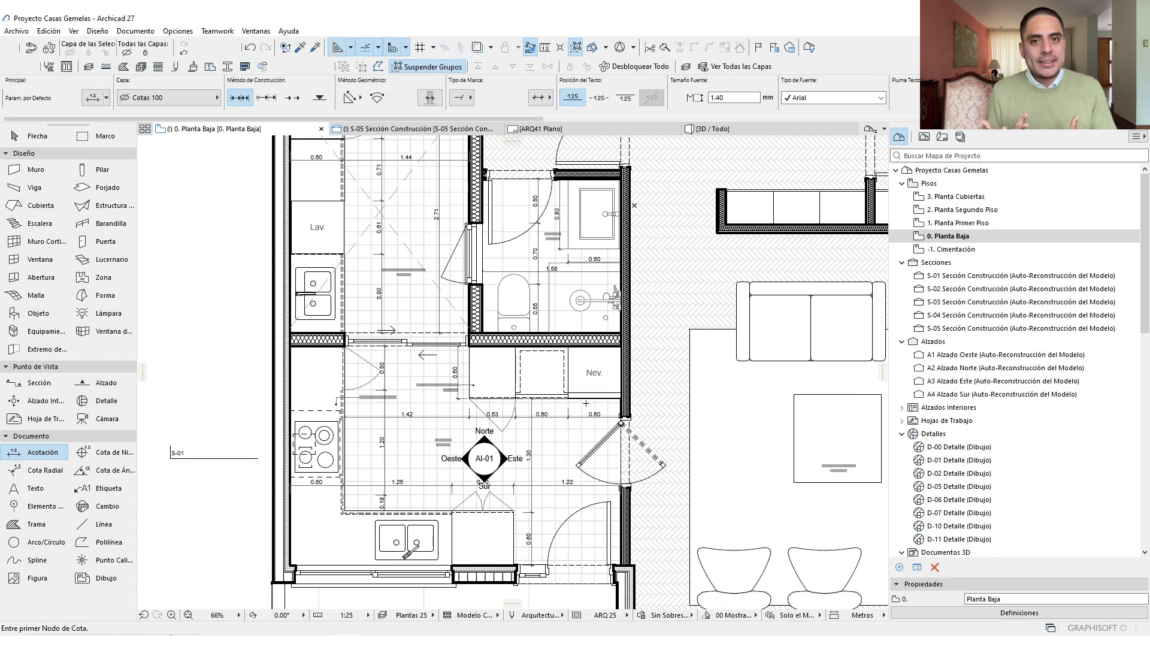
middle_click_drag(586, 402, 589, 416)
scroll(583, 412, "up", 1)
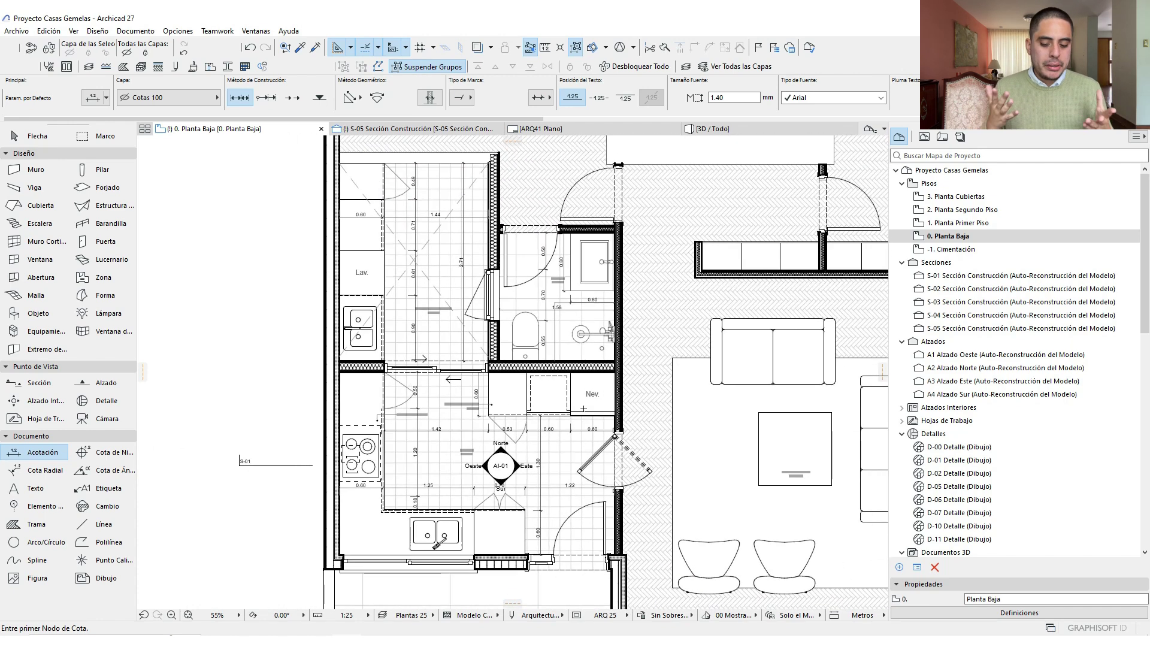
scroll(594, 401, "up", 1)
scroll(593, 401, "down", 2)
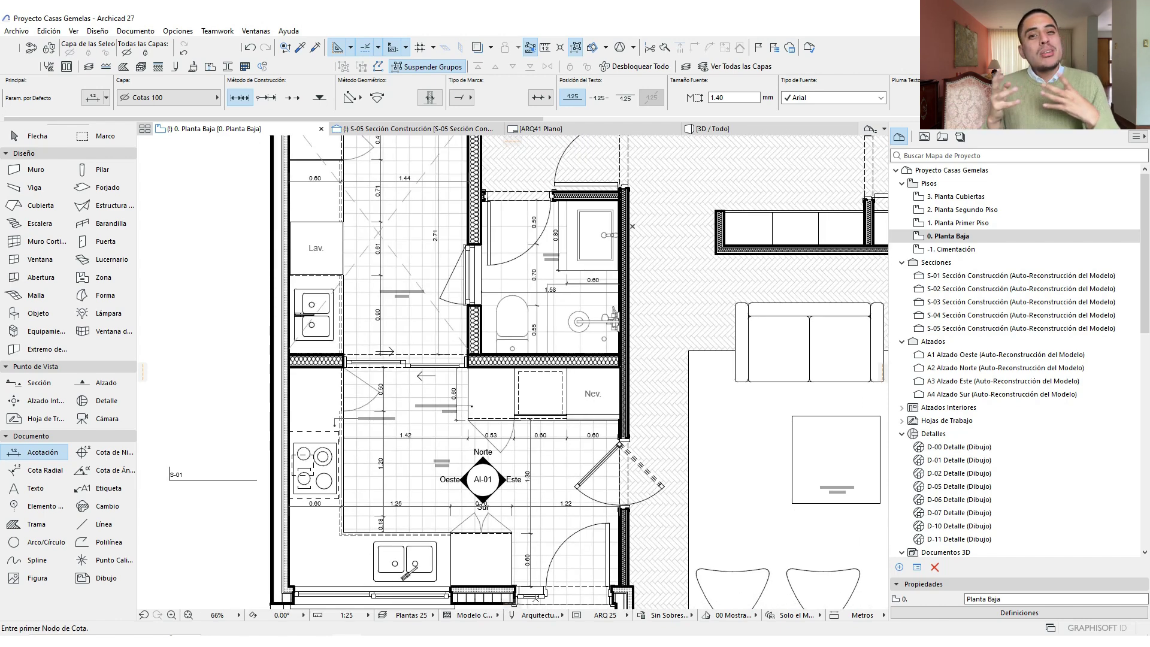
Move the AI-01 interior elevation marker in the kitchen slightly to the left and deselect it
left_click(35, 144)
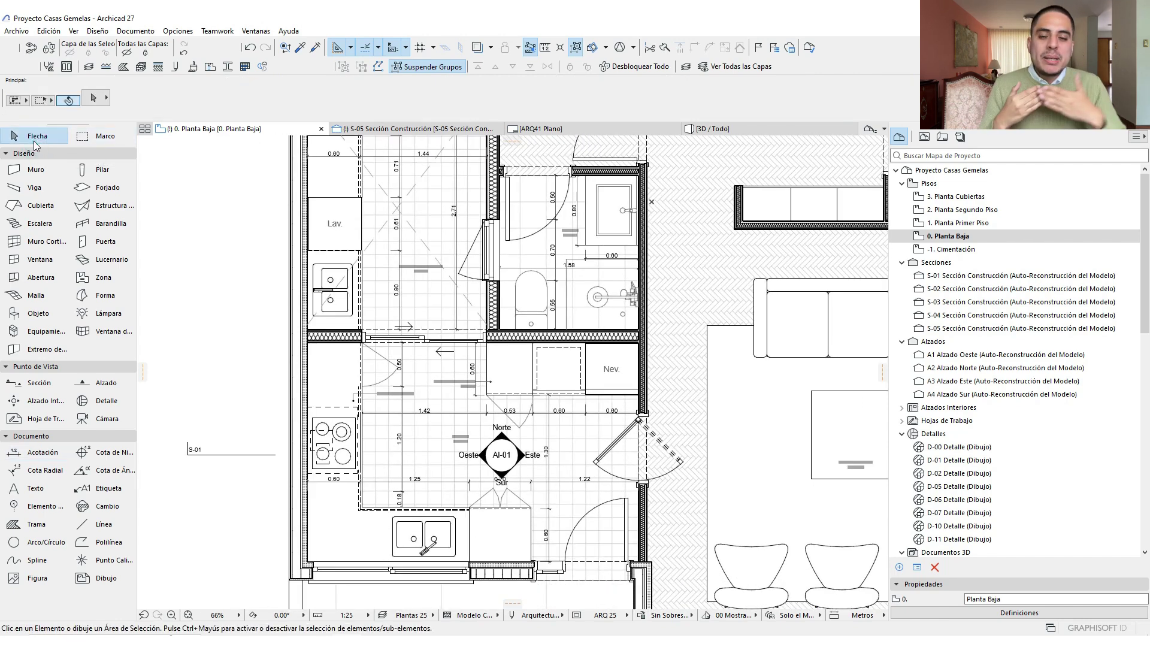
left_click(516, 459)
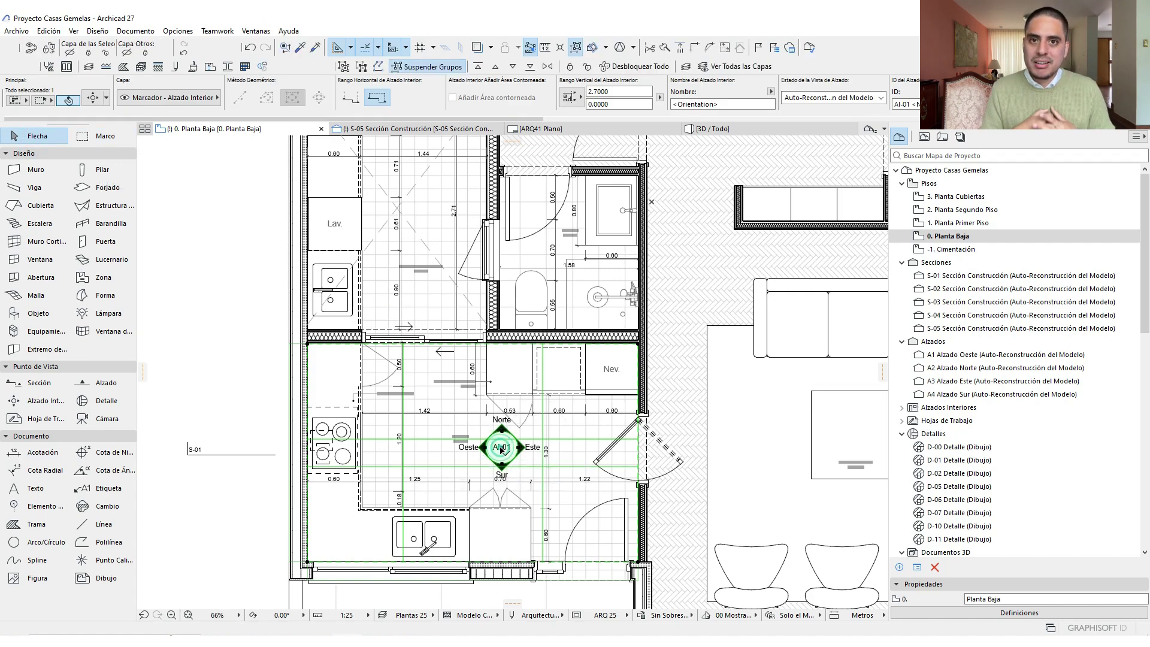
left_click(502, 443)
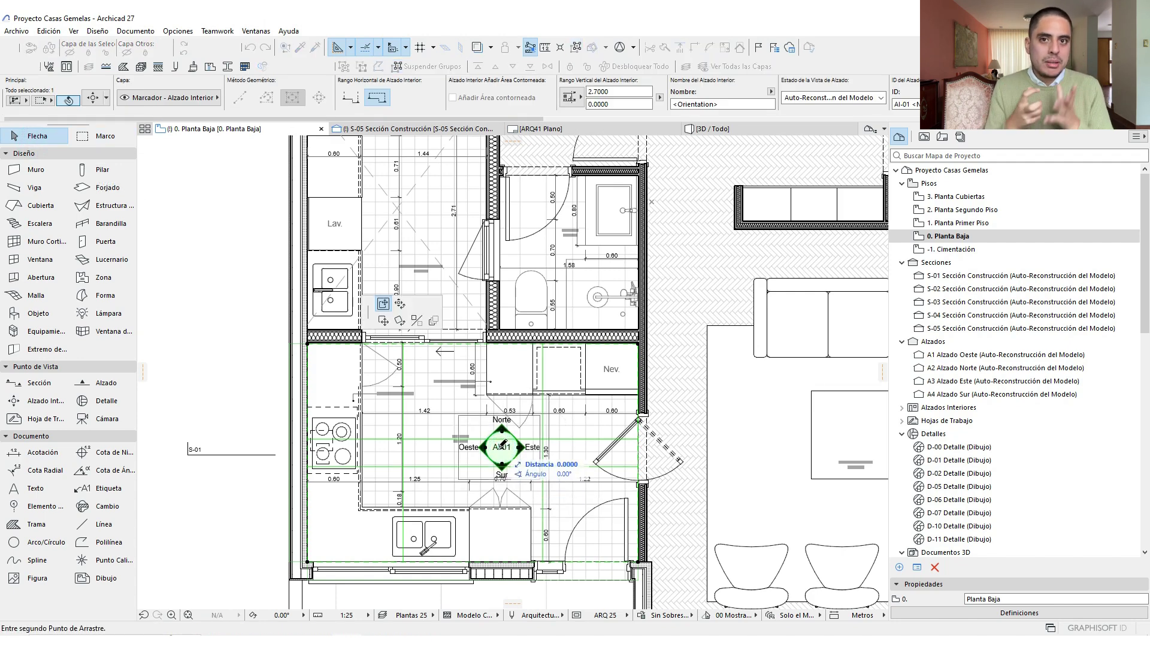
left_click(500, 443)
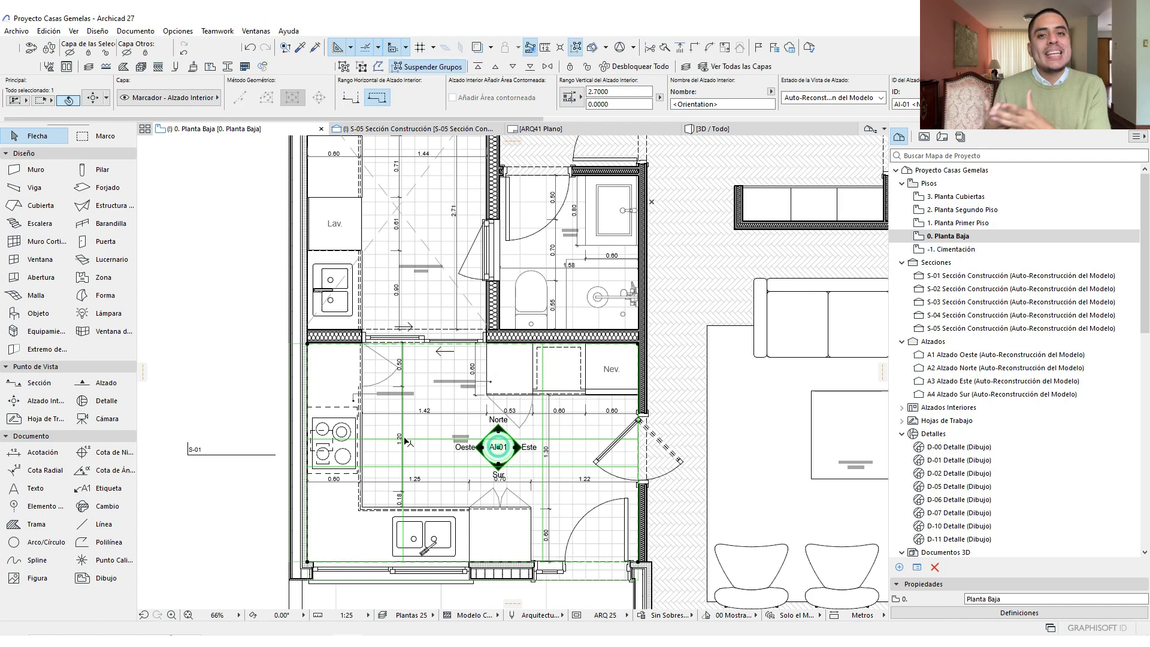
left_click(212, 388)
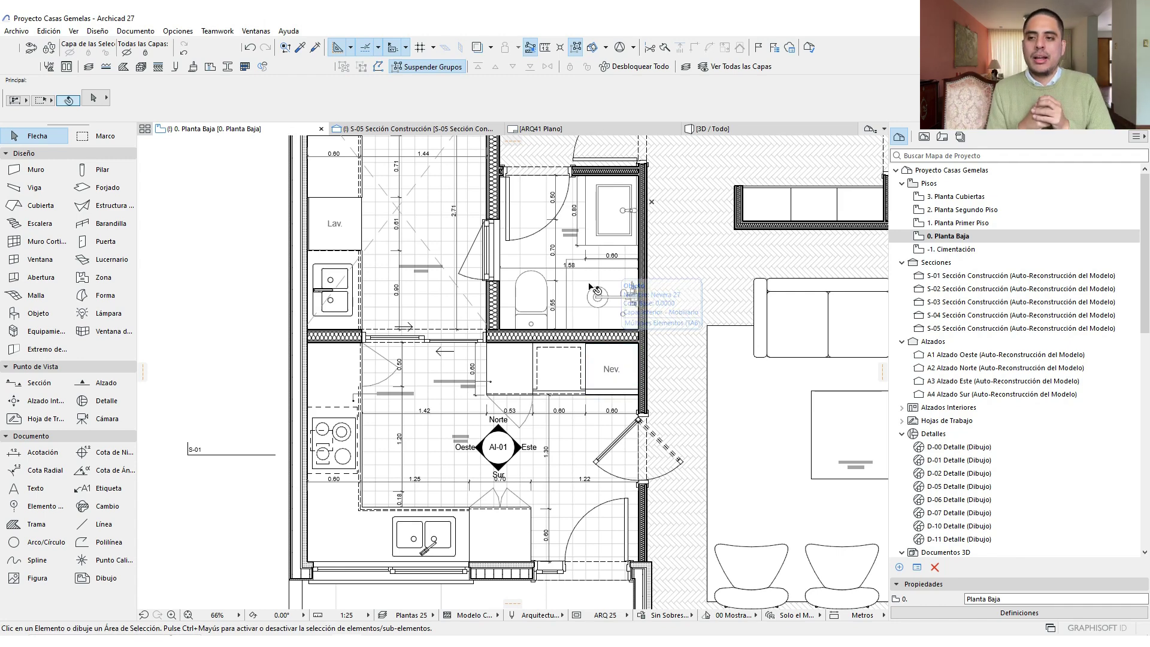
Split the bathroom's 1.58 horizontal dimension by adding a dimension point at the shower's edge, then deselect it
left_click(594, 264)
left_click(593, 263)
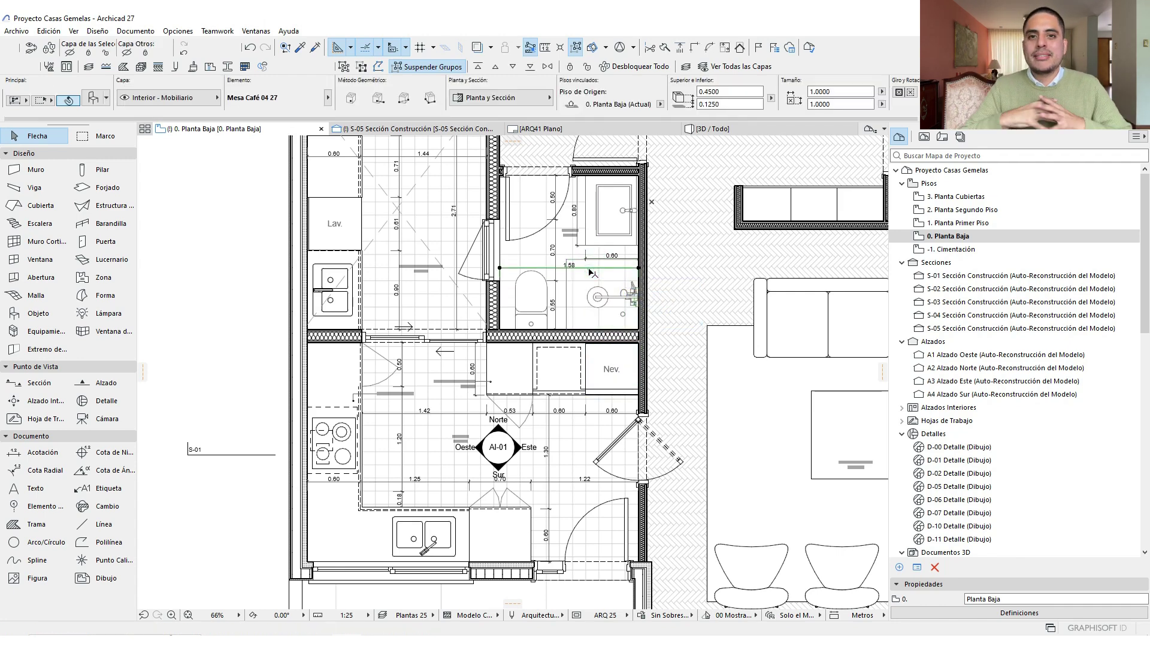
left_click(589, 269)
left_click(565, 260, "ctrl")
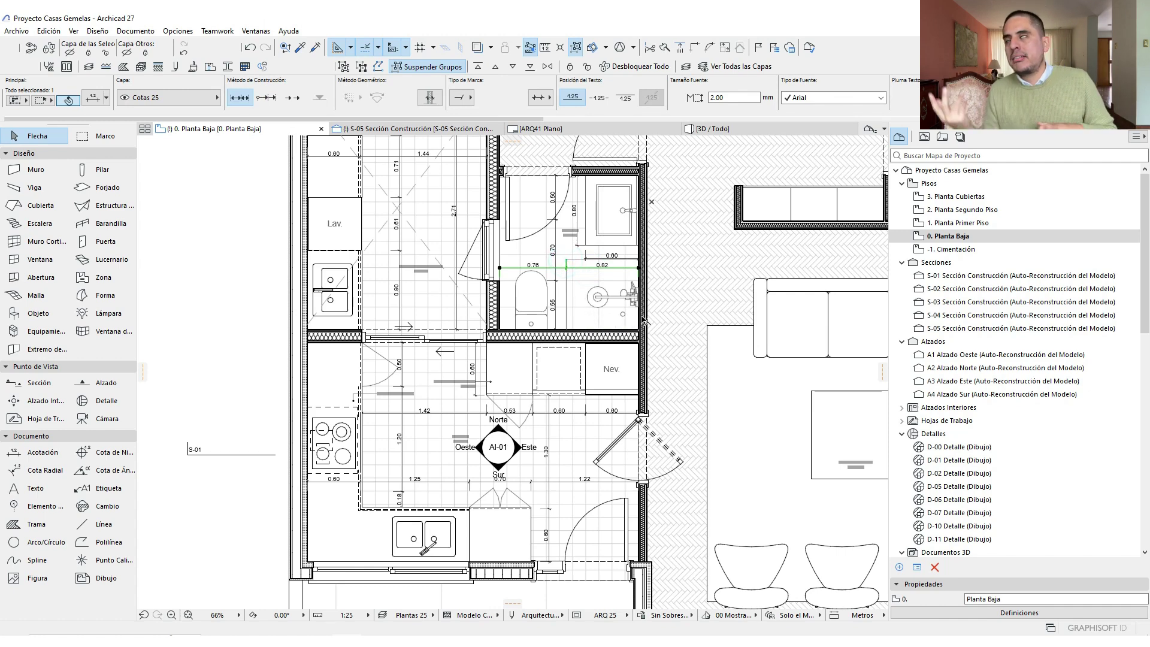
left_click(683, 339)
middle_click_drag(681, 338, 675, 339)
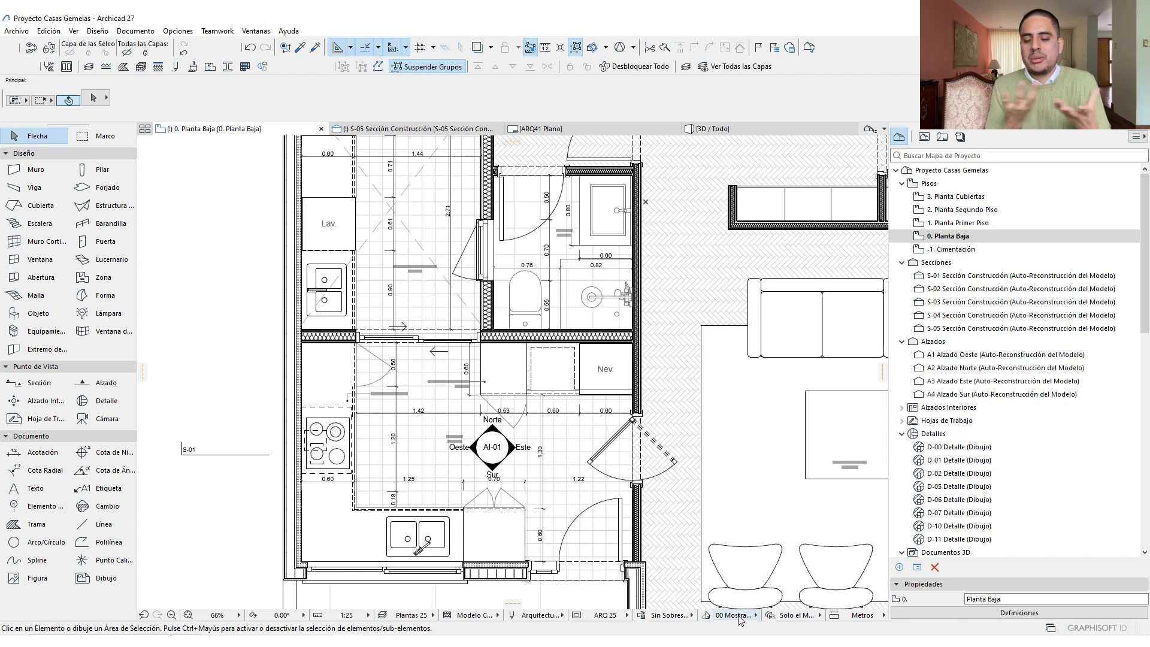
Return the ground floor plan to 1:100 scale and apply the Plantas 100 layer combination
left_click(358, 618)
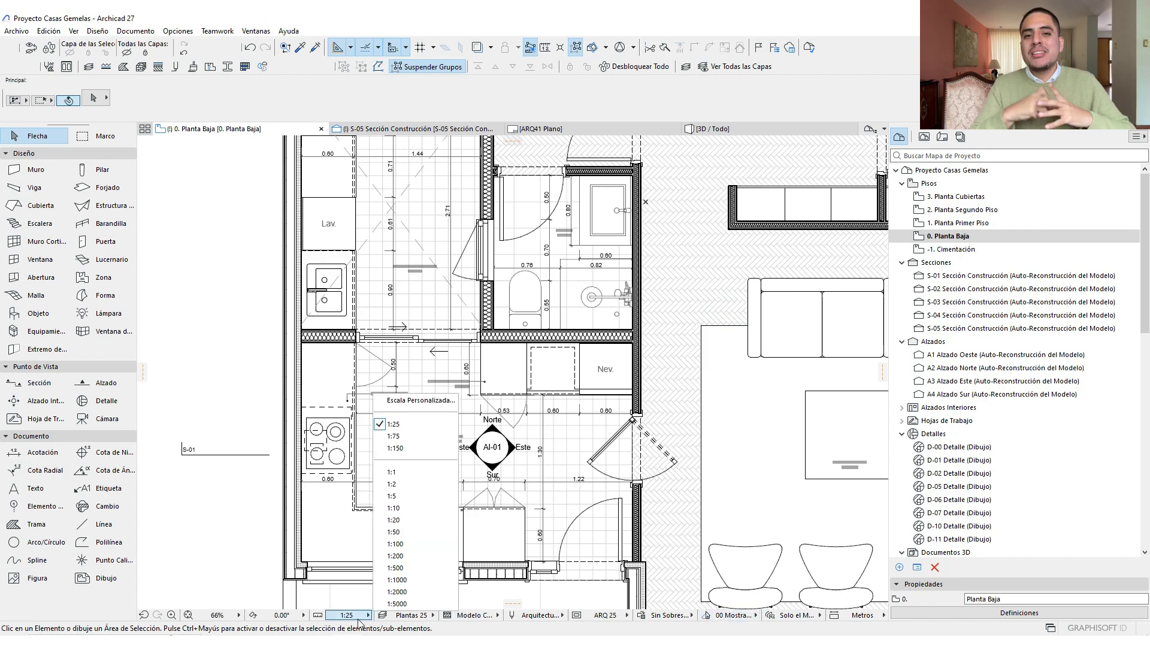
left_click(420, 545)
left_click(432, 616)
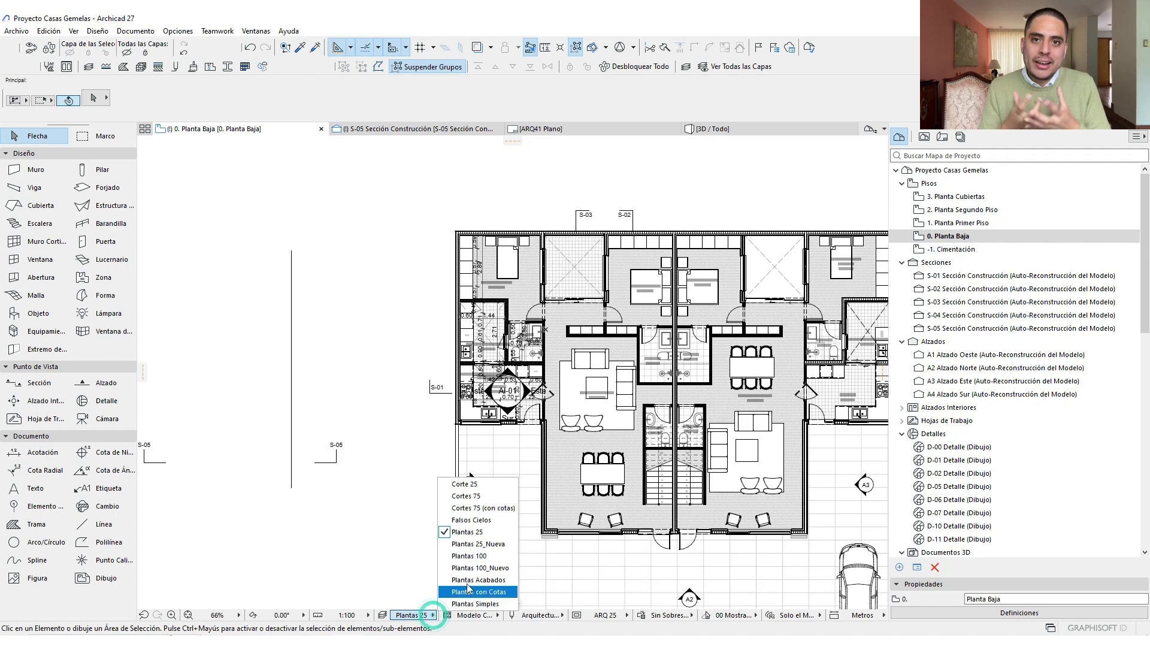
left_click(468, 556)
Apply the Arquitectura 100 pen set and the PLANTAS 100 graphic override combination to the plan
left_click(539, 615)
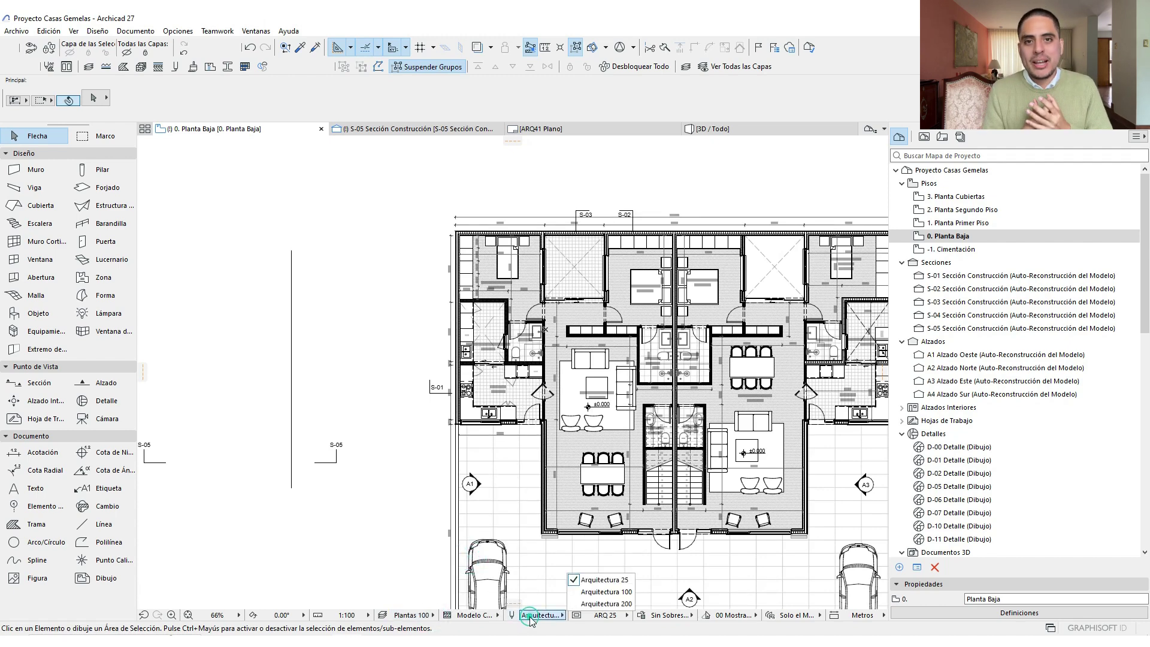
left_click(606, 593)
left_click(669, 615)
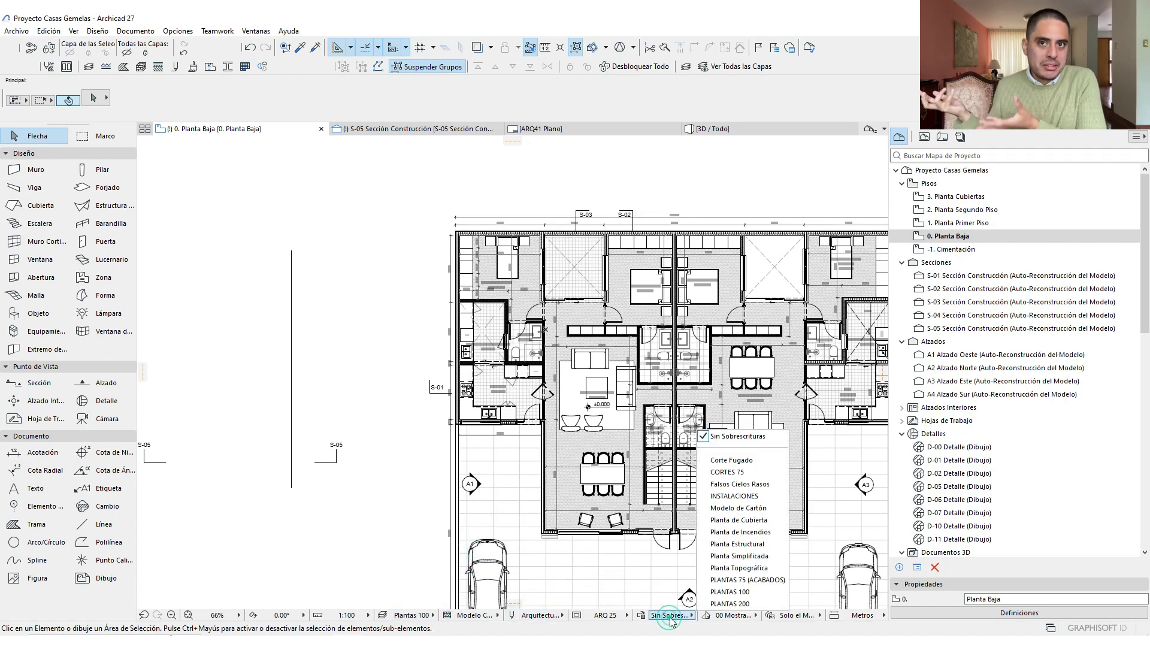
left_click(762, 593)
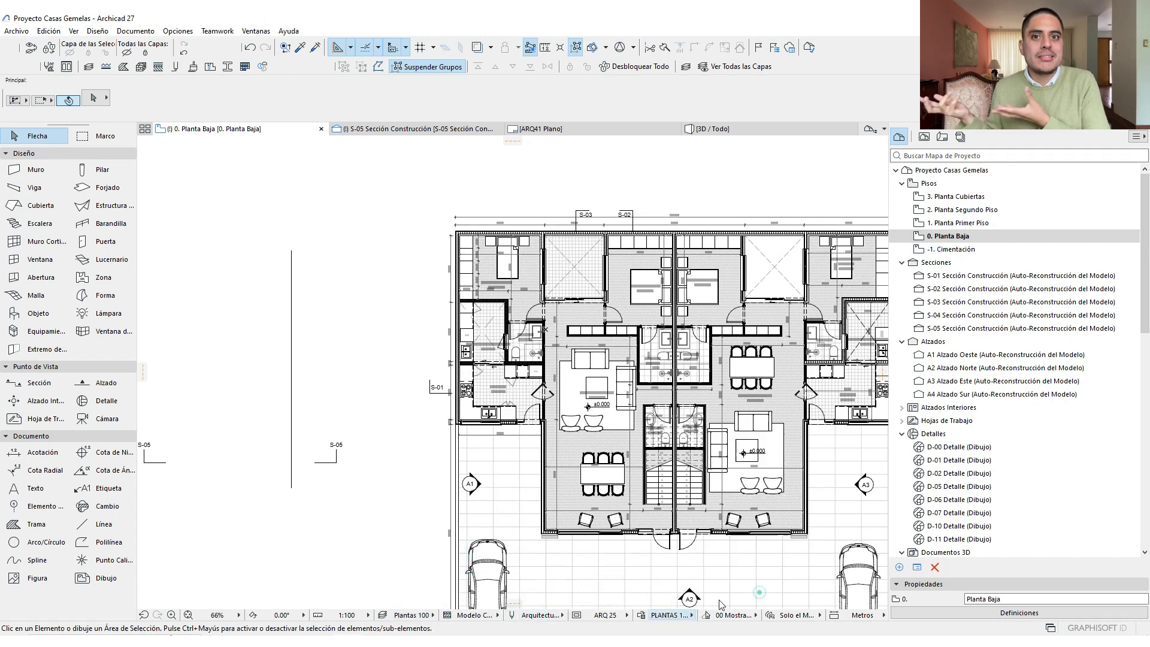
Apply the ARQ 100 model view option combination to the ground floor plan
left_click(606, 615)
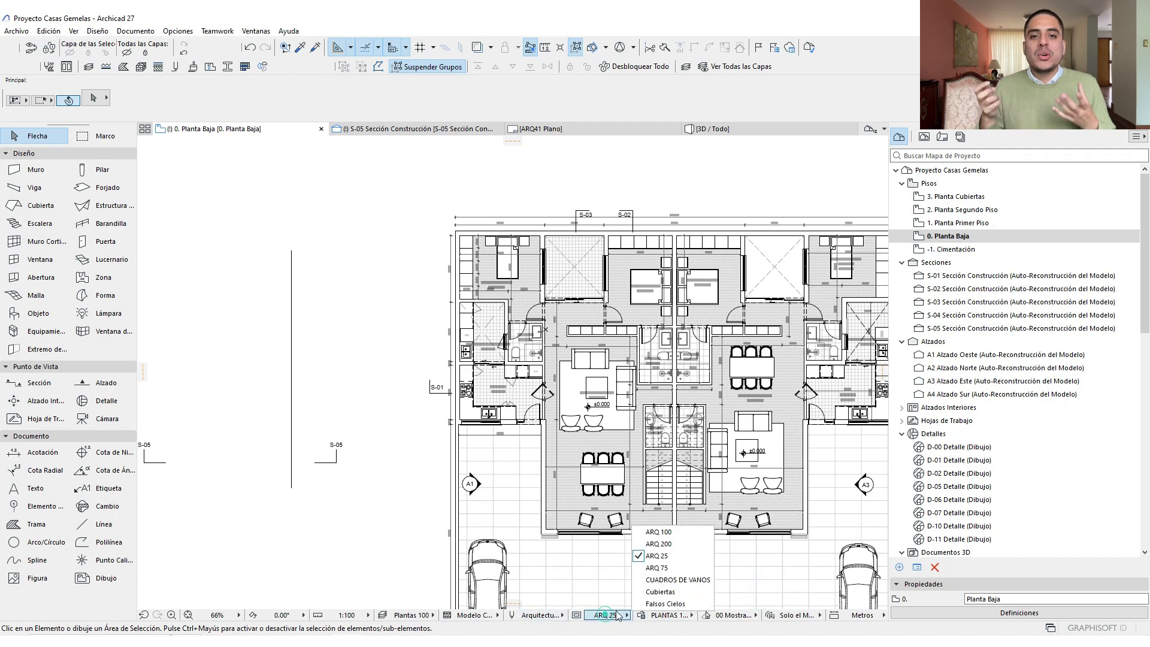
left_click(669, 531)
scroll(508, 416, "up", 5)
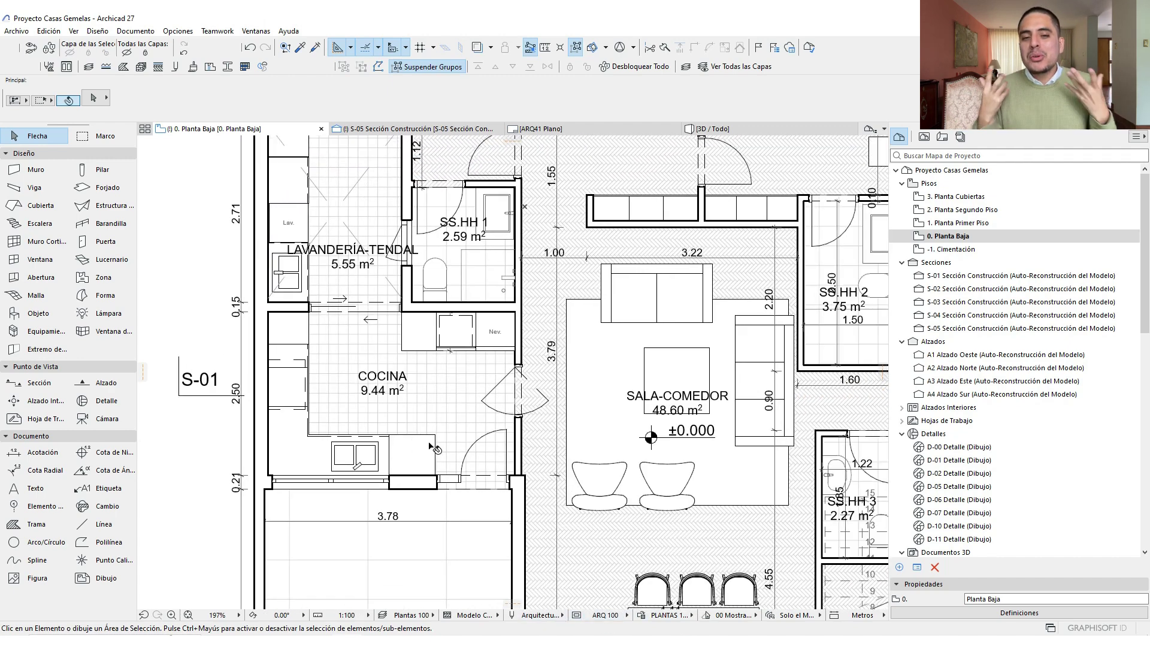
middle_click_drag(433, 444, 425, 443)
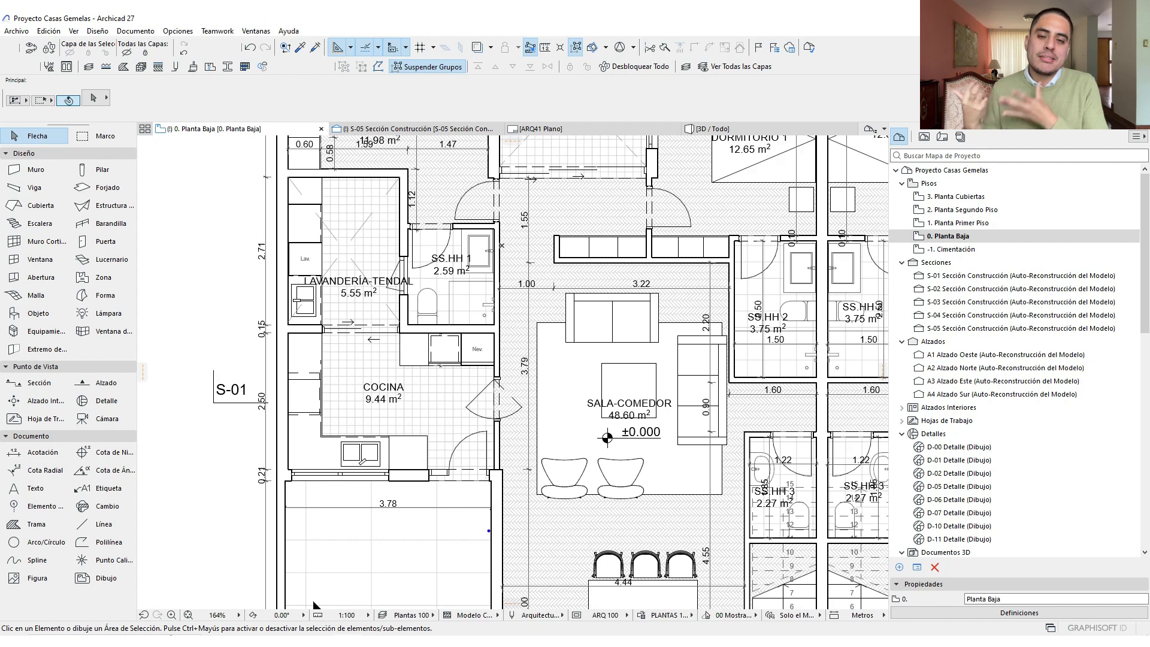
mouse_move(509, 518)
left_mouse_down()
mouse_move(522, 533)
mouse_move(547, 480)
left_mouse_up()
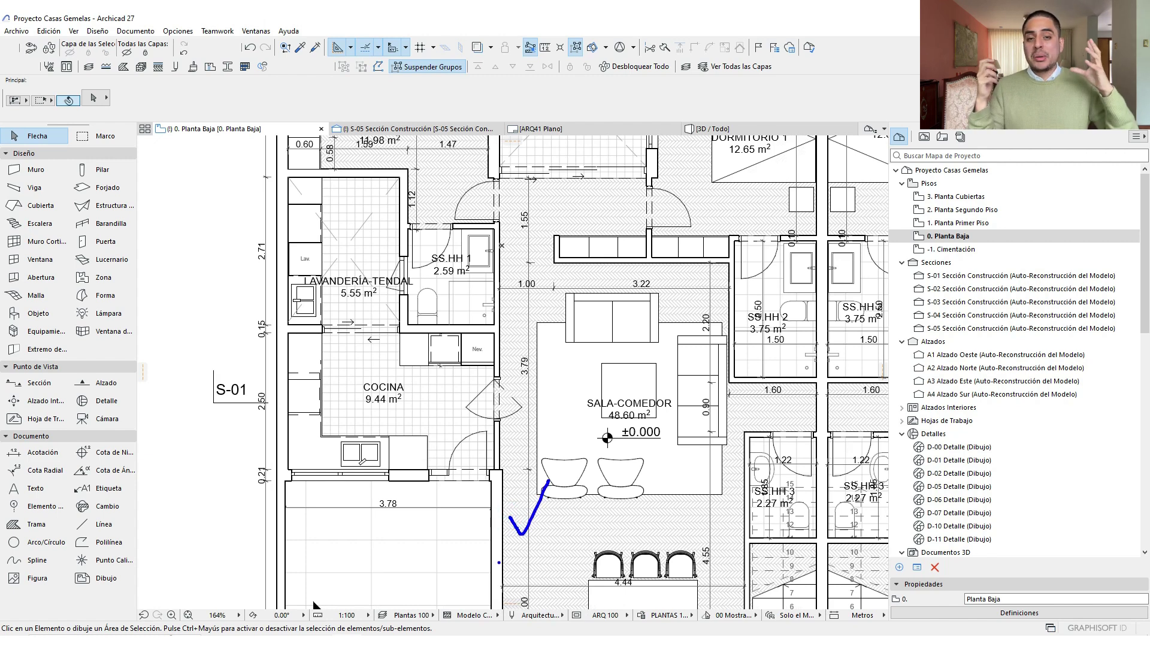
left_click_drag(289, 431, 319, 413)
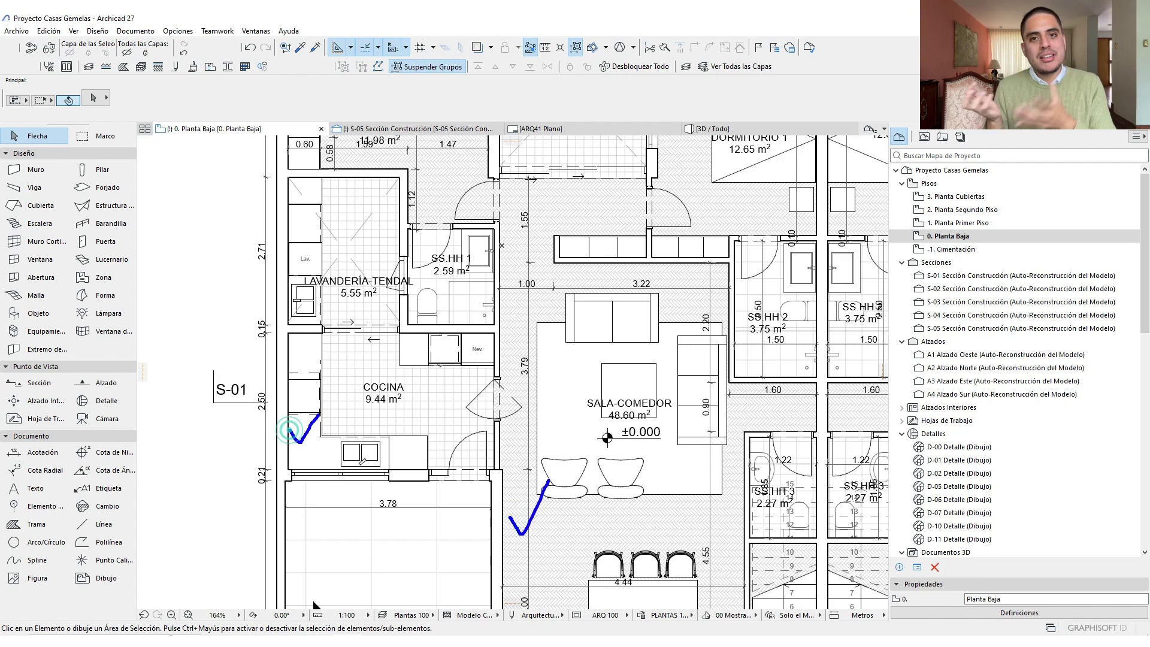
left_click_drag(507, 331, 531, 307)
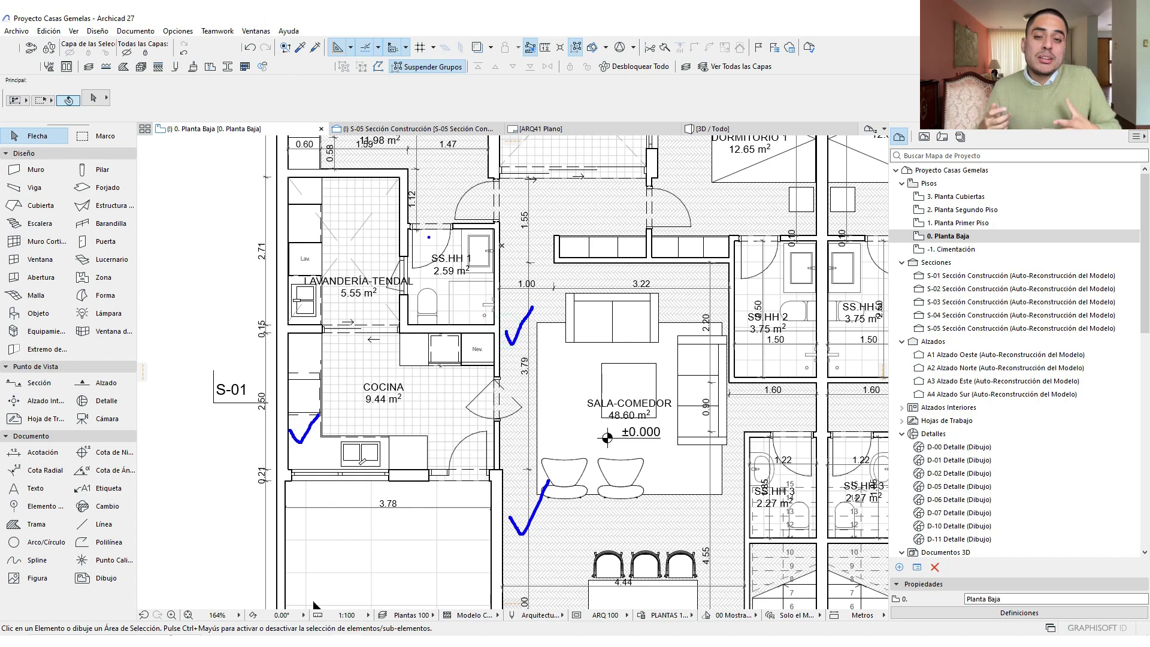
left_click_drag(418, 219, 455, 185)
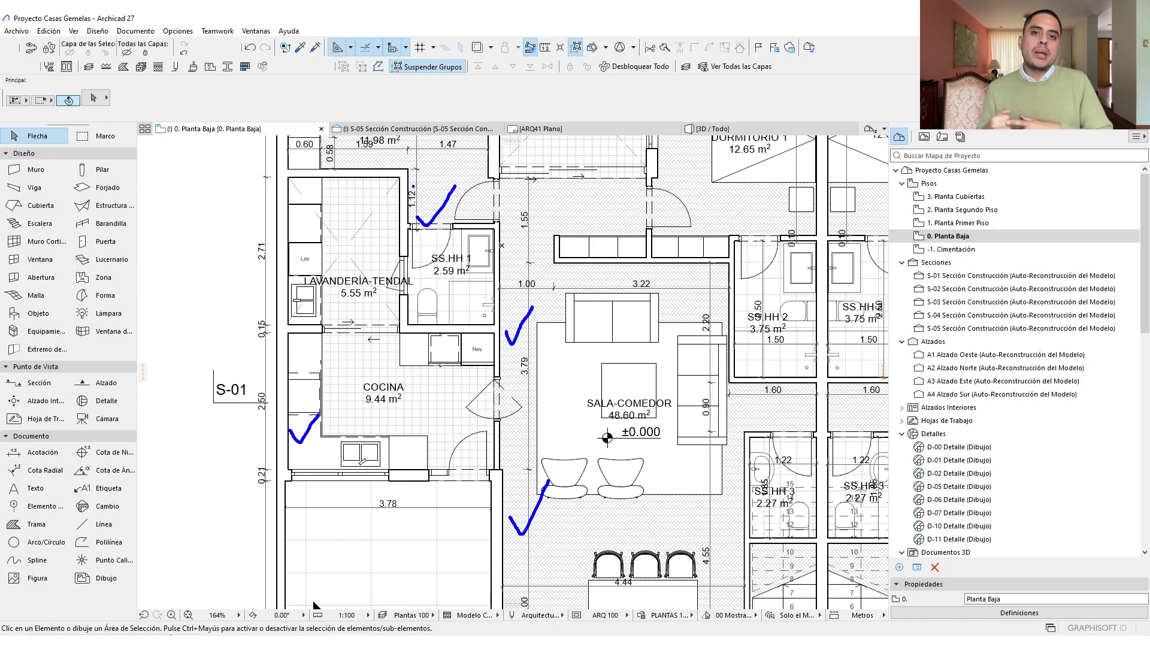
mouse_move(542, 346)
left_mouse_down()
mouse_move(564, 326)
mouse_move(622, 367)
mouse_move(657, 525)
left_mouse_up()
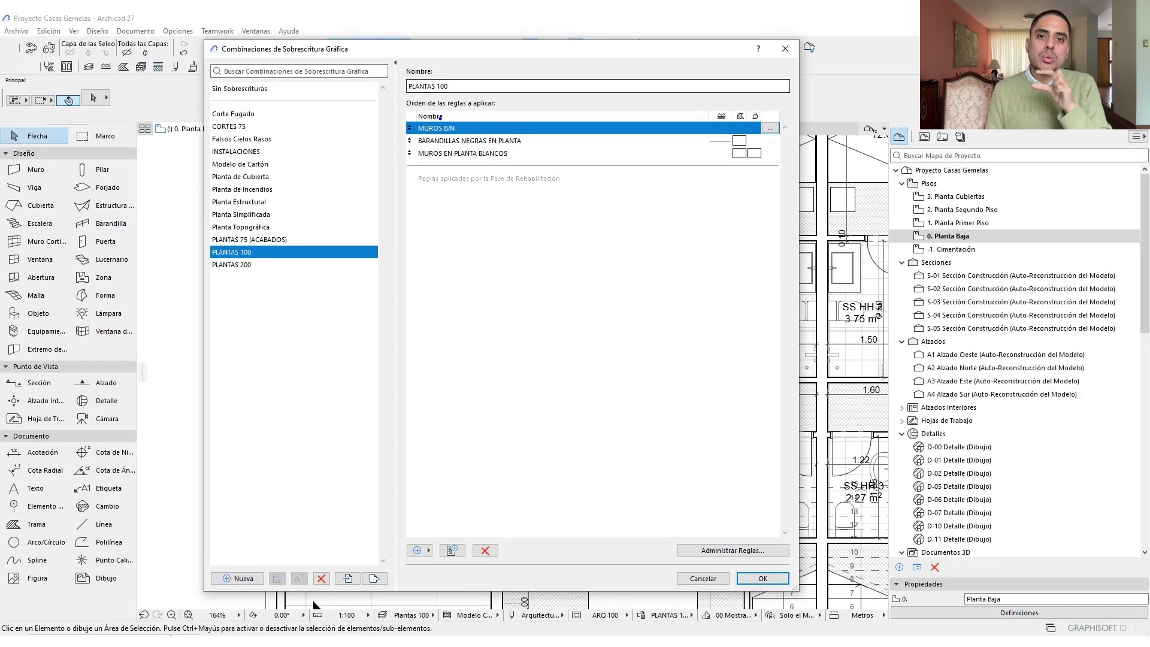
Inspect the MUROS B/N rule in the PLANTAS 100 graphic override combination, including its fill foreground pen override, and close without changes
mouse_move(427, 118)
left_mouse_down()
mouse_move(412, 135)
mouse_move(443, 138)
mouse_move(473, 115)
left_mouse_up()
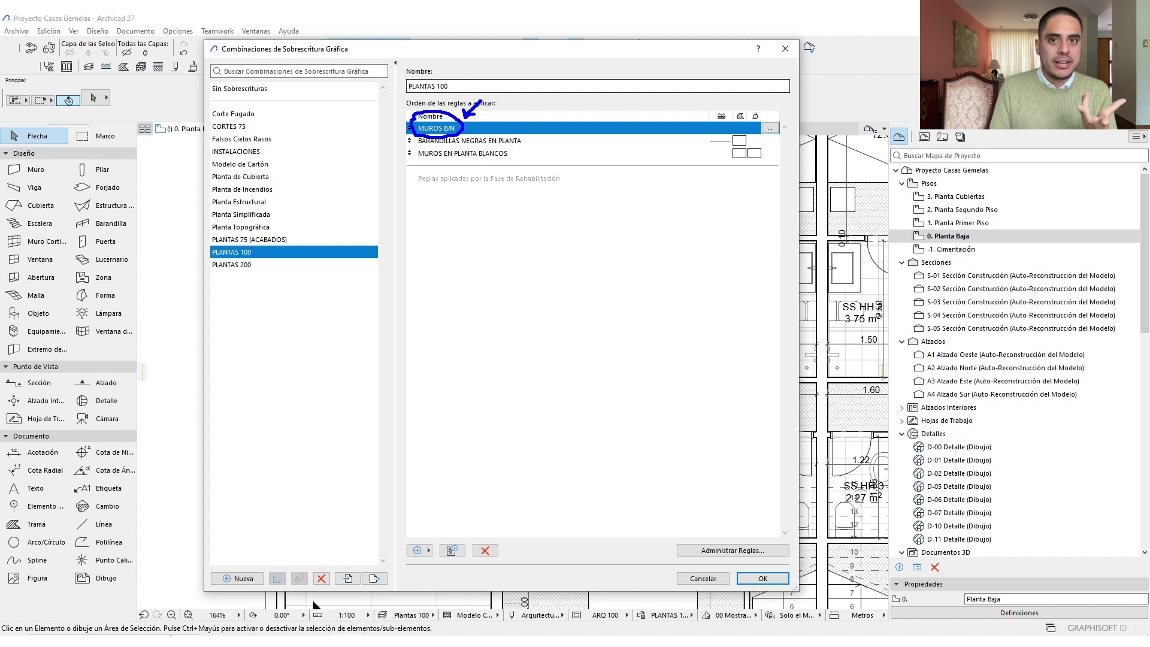
key("Escape")
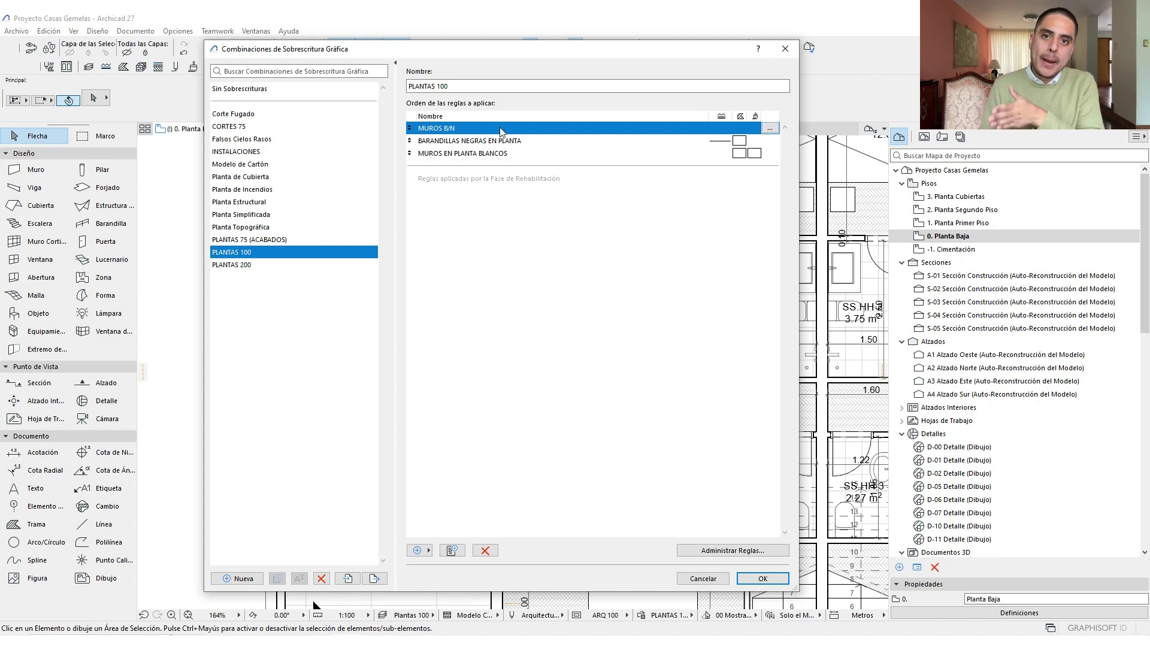
left_click(769, 128)
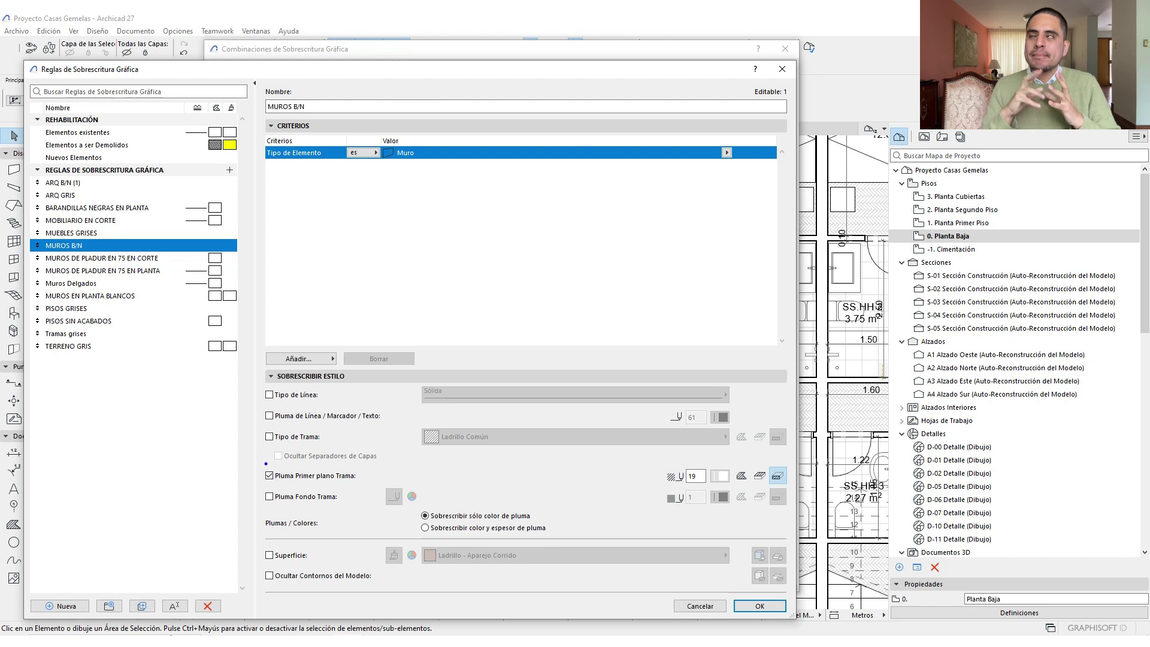
mouse_move(263, 465)
left_mouse_down()
mouse_move(293, 491)
mouse_move(516, 500)
mouse_move(733, 488)
mouse_move(649, 466)
mouse_move(276, 464)
left_mouse_up()
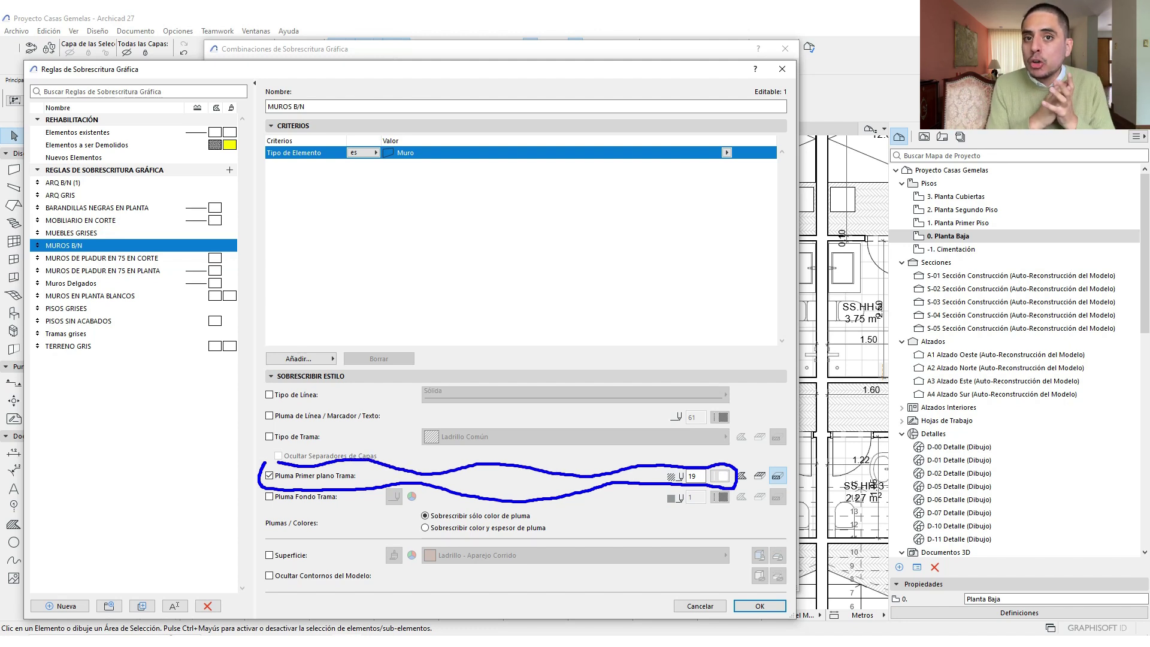
left_click_drag(237, 425, 258, 444)
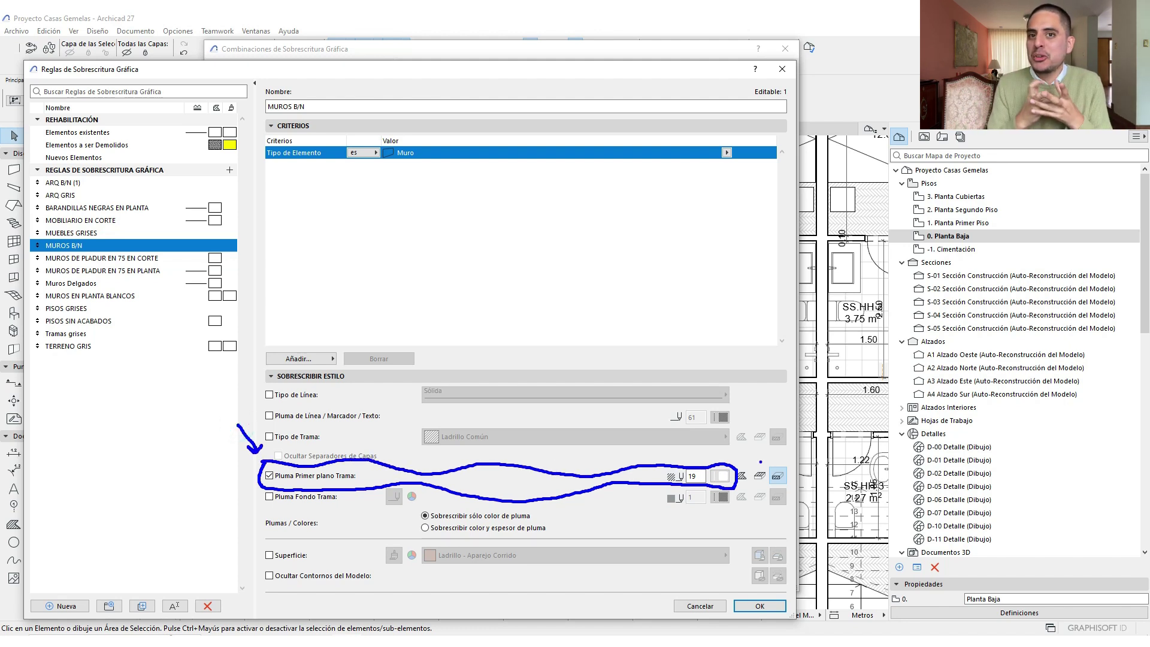
mouse_move(774, 448)
left_mouse_down()
mouse_move(777, 462)
mouse_move(786, 453)
left_mouse_up()
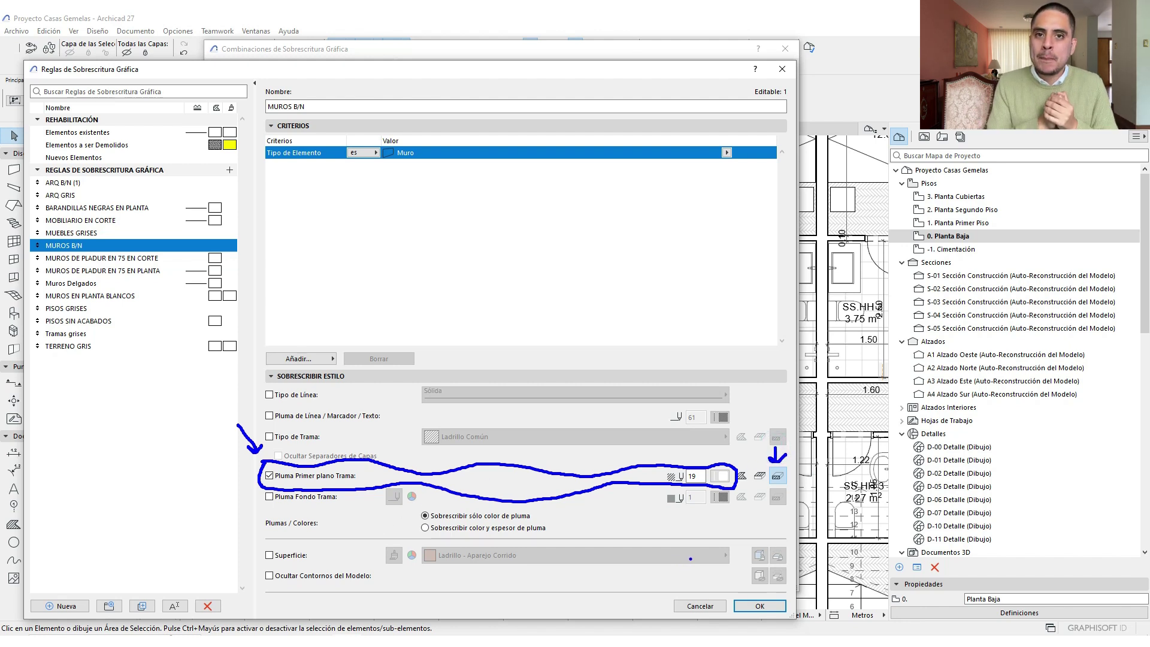
key("Escape")
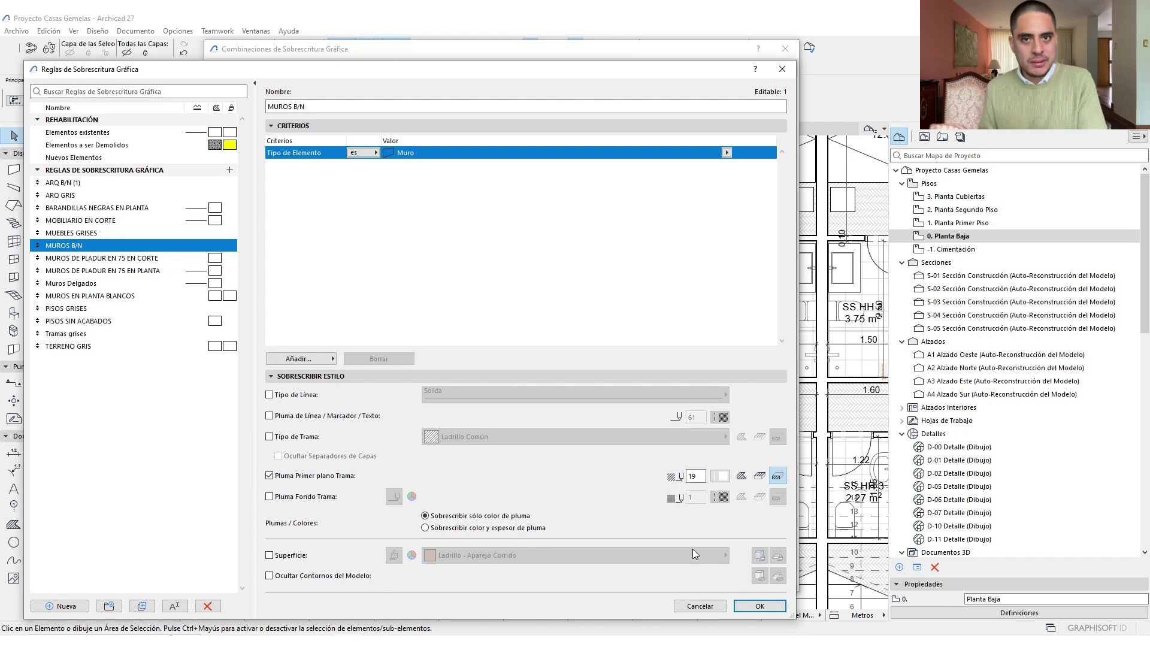
left_click(791, 69)
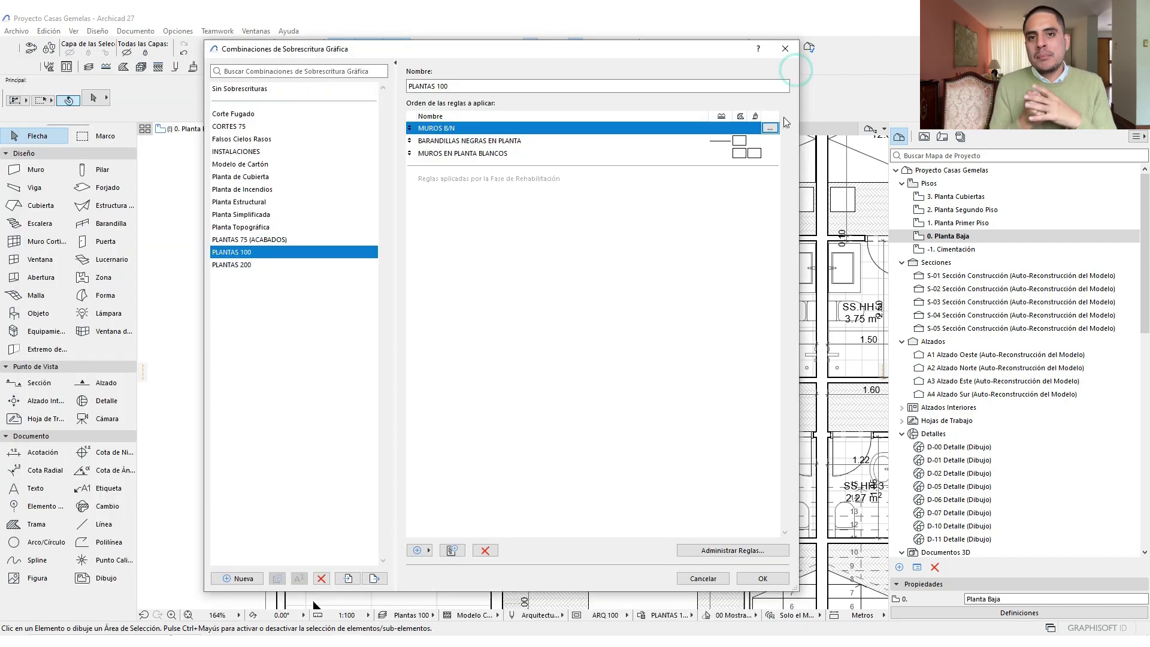
left_click(784, 49)
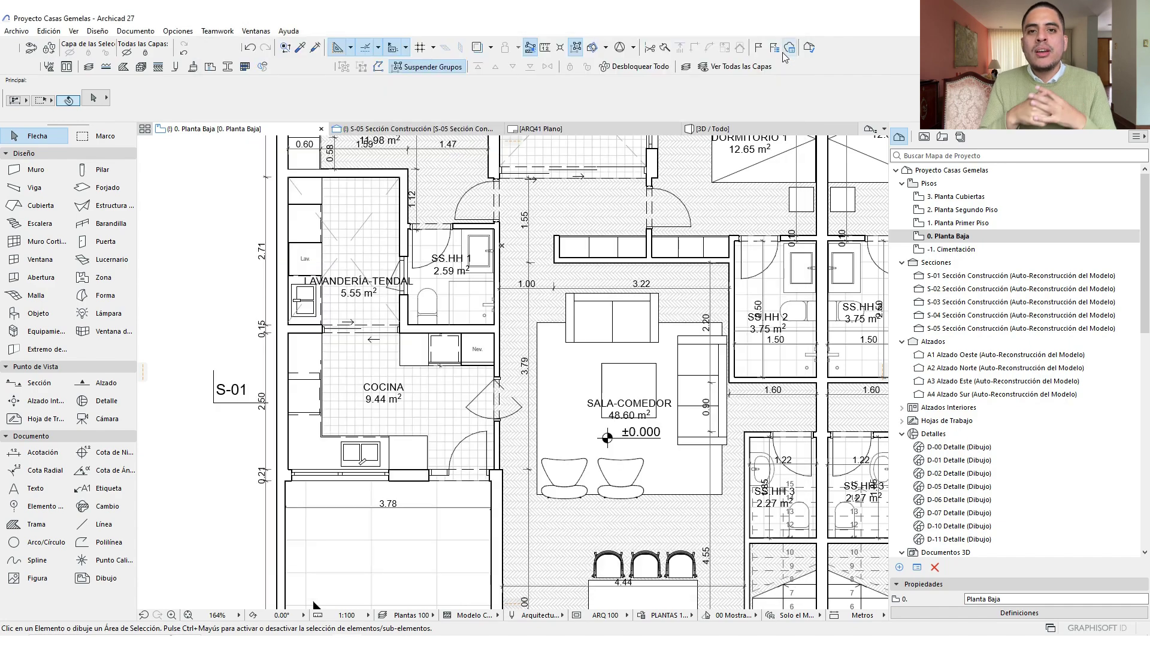
scroll(612, 263, "down", 1)
middle_click_drag(612, 263, 654, 268)
scroll(532, 303, "up", 1)
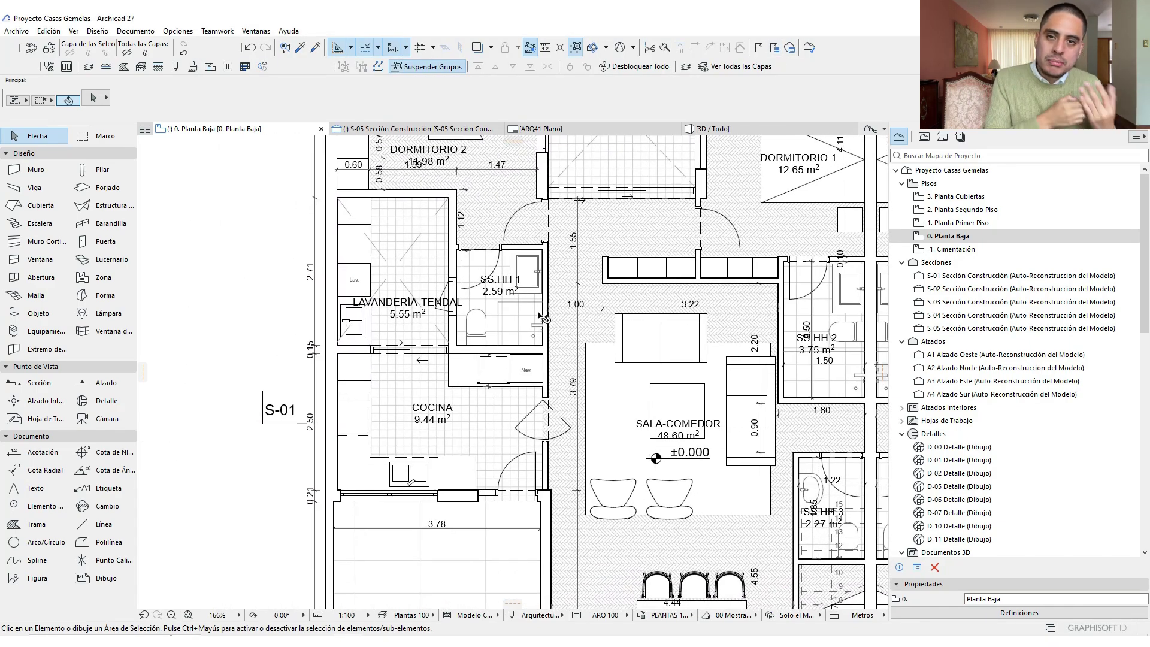
scroll(541, 317, "up", 1)
scroll(540, 314, "down", 1)
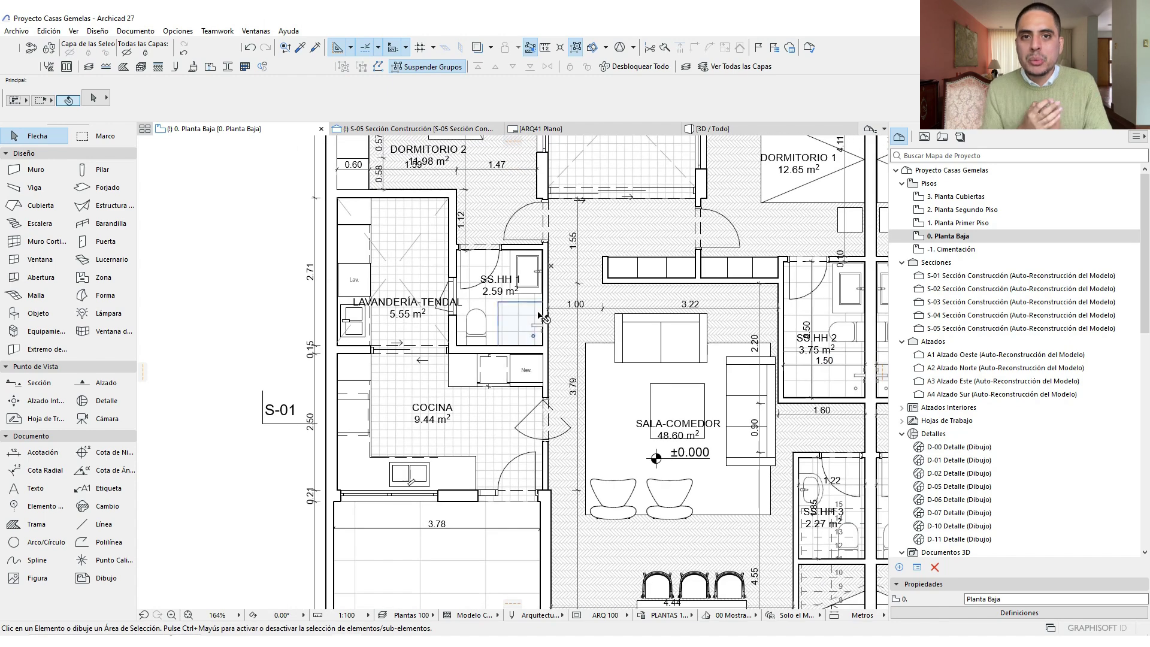
scroll(538, 295, "down", 1)
middle_click_drag(537, 295, 518, 248)
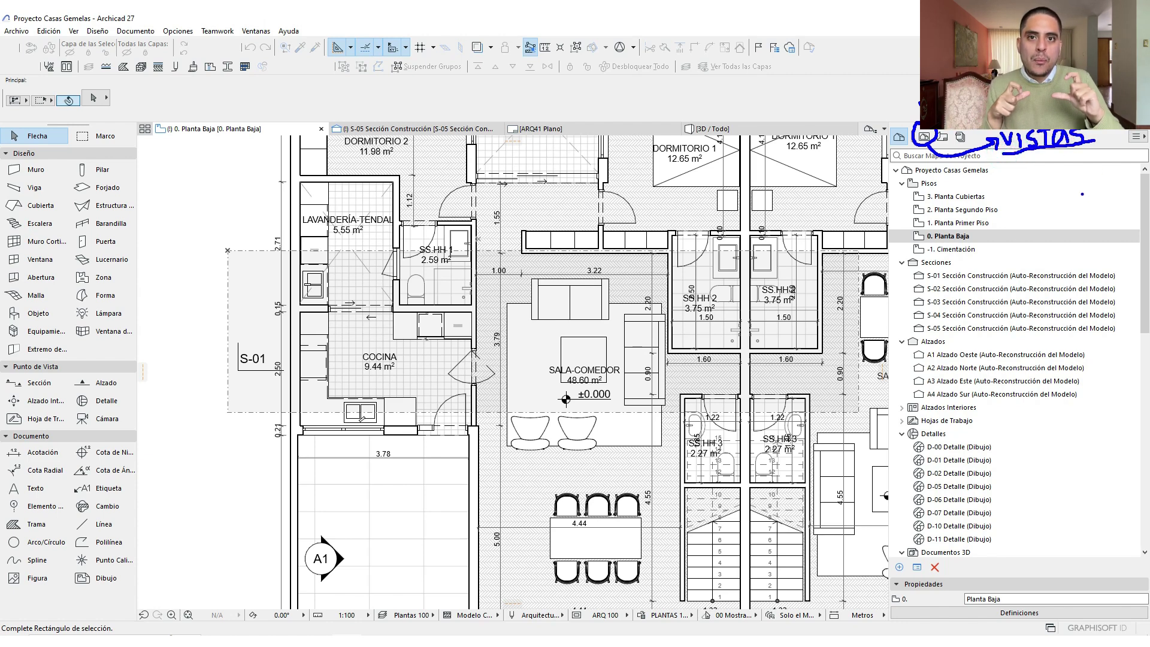
key("Escape")
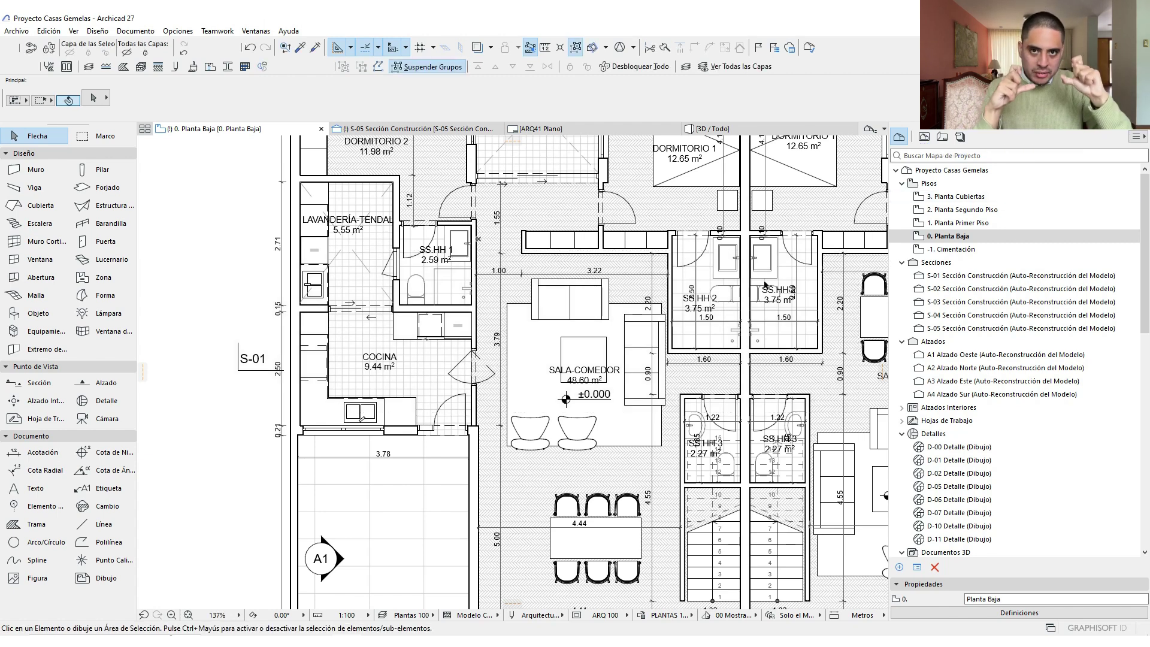
mouse_move(748, 272)
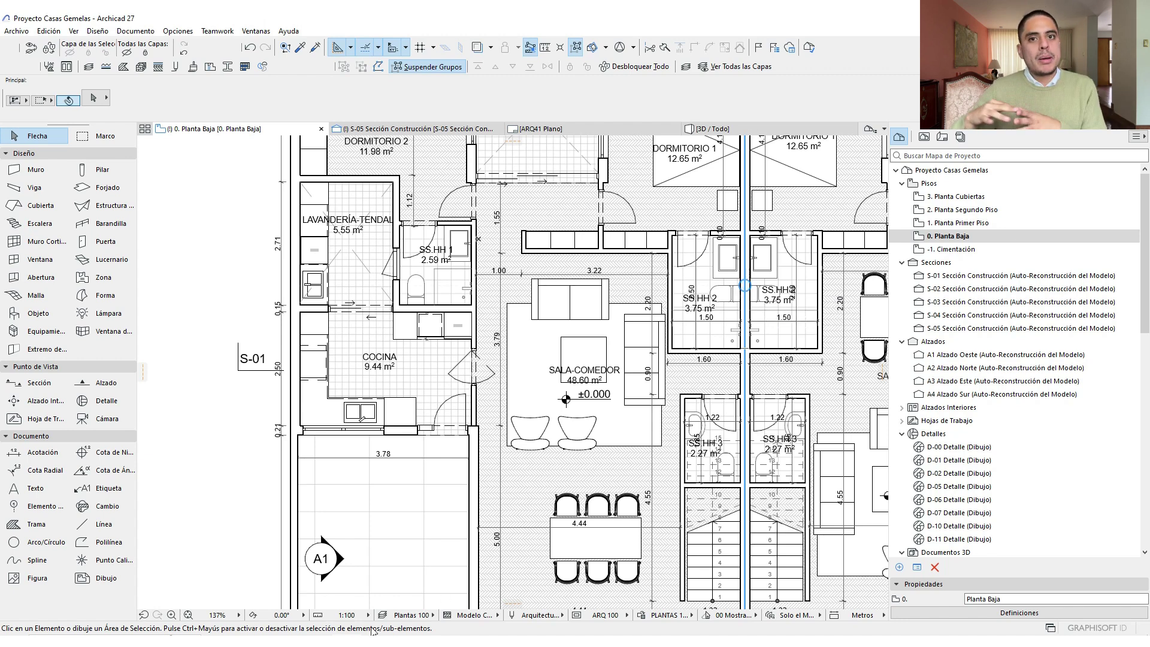
Reapply the 1:100 scale and the Plantas 100 layer combination to the ground floor plan
left_click(350, 615)
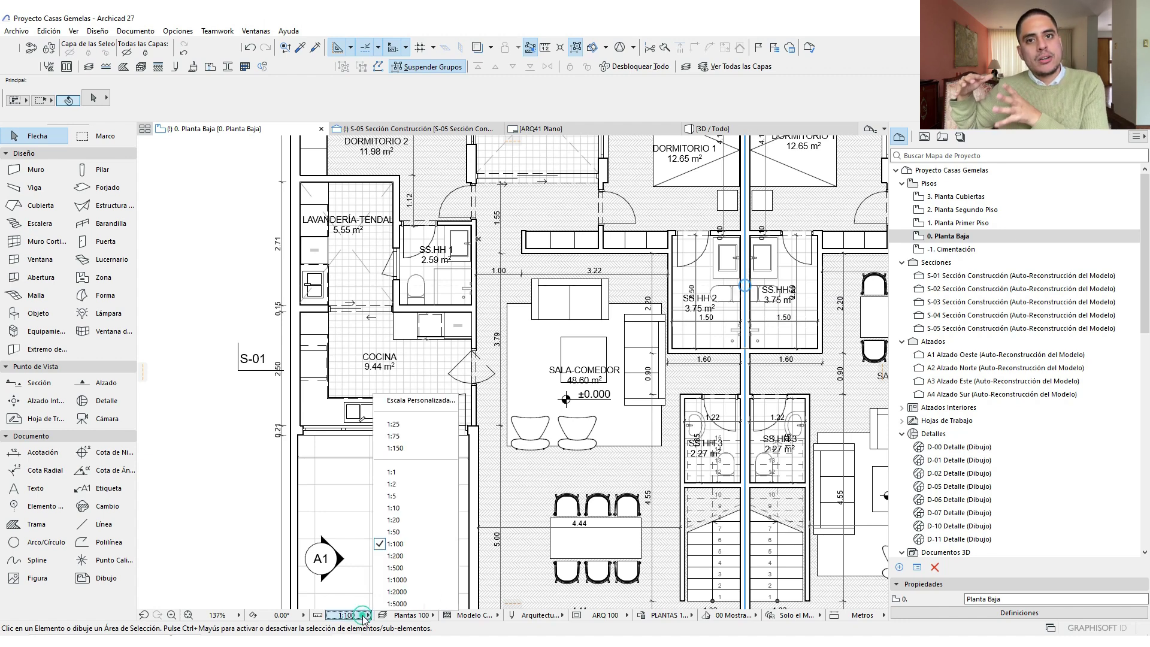
left_click(429, 544)
left_click(412, 615)
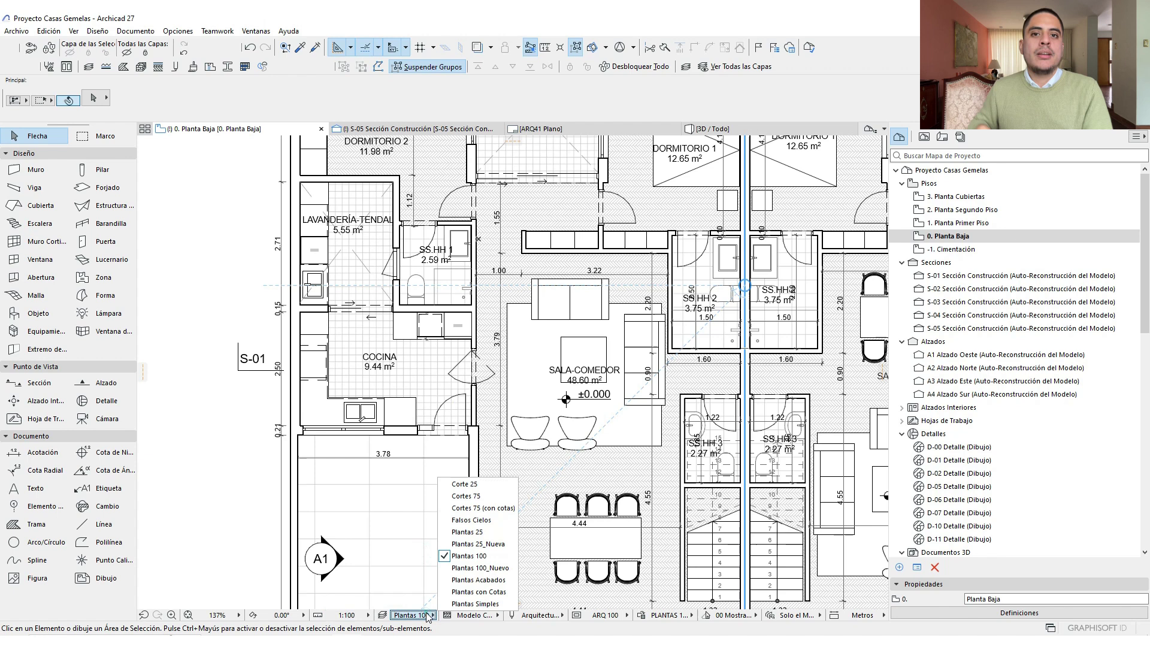
left_click(463, 556)
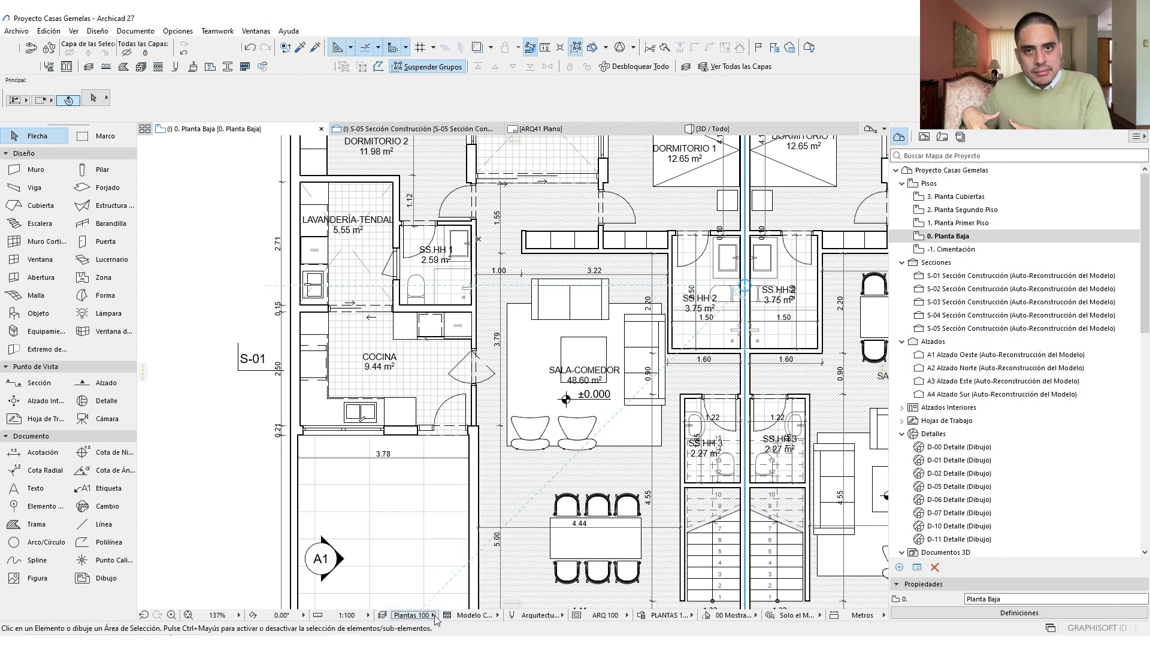
Reapply the ARQ 100 model view options and the PLANTAS 100 graphic override combination
left_click(605, 615)
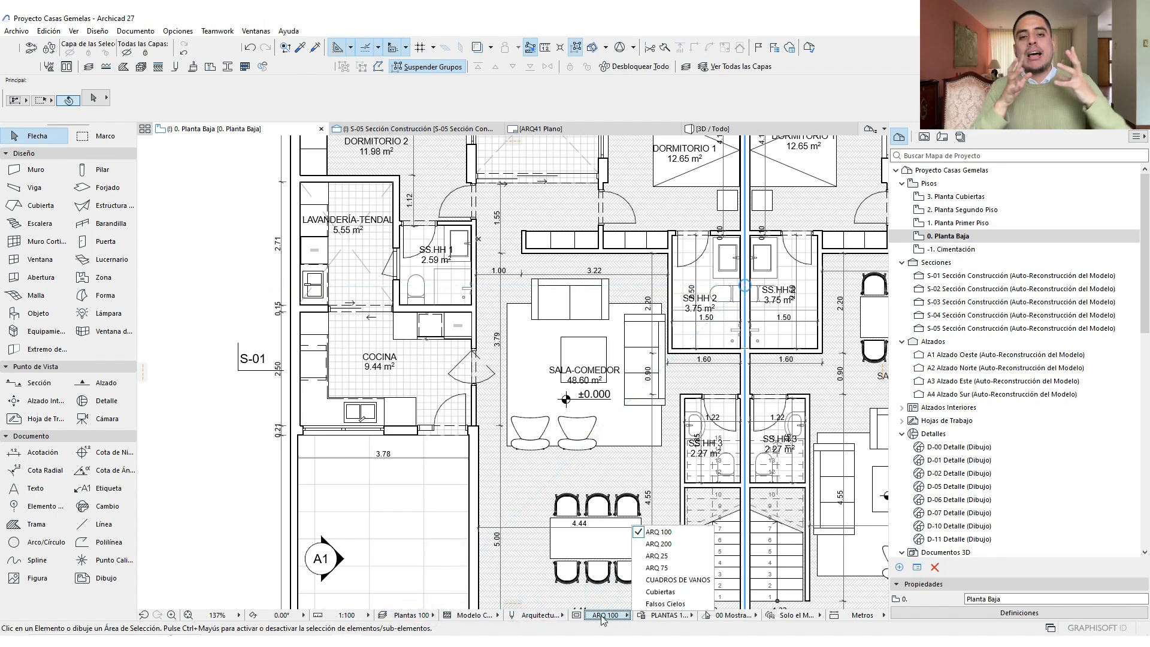
left_click(658, 531)
left_click(670, 615)
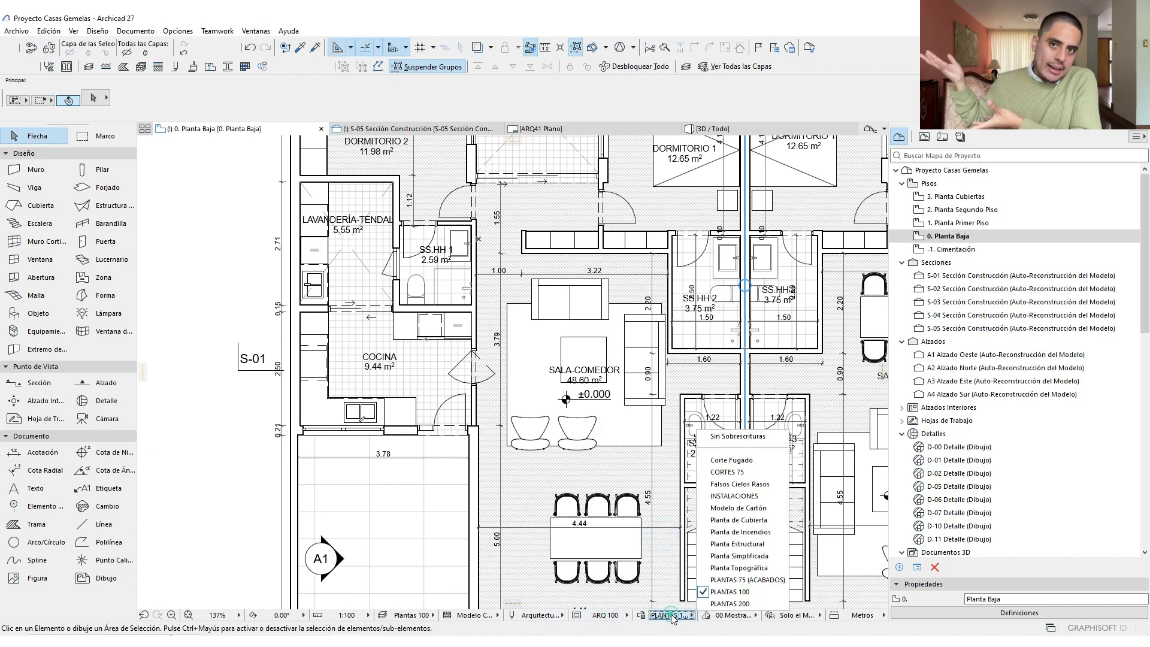
left_click(724, 591)
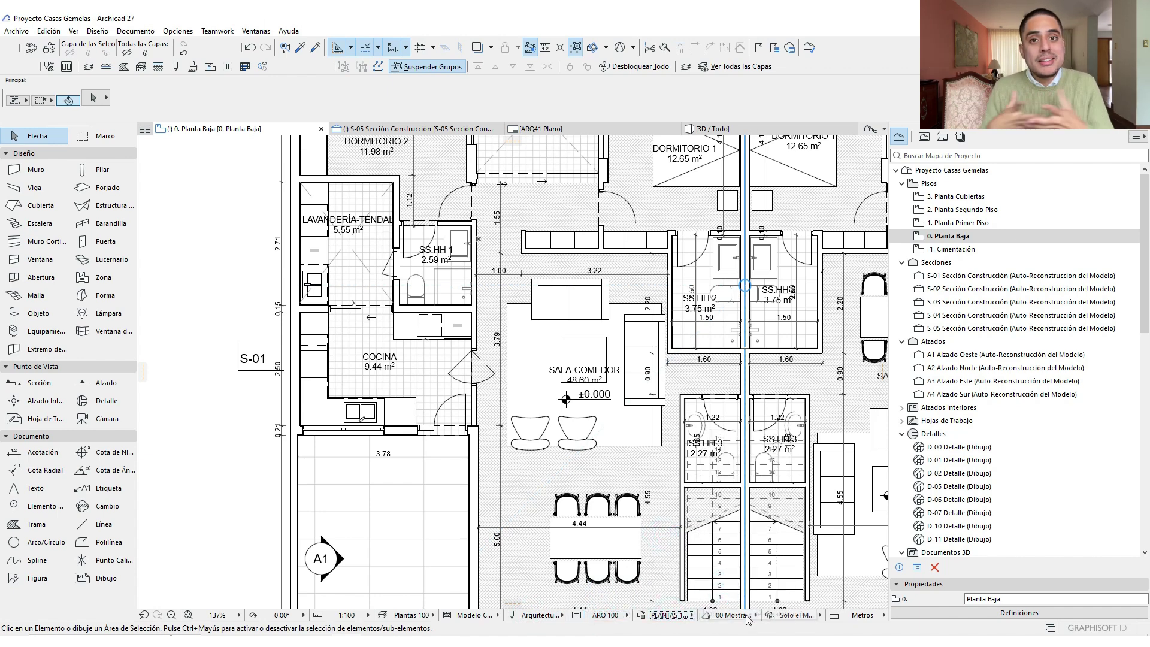
Save the current 0. Planta Baja settings as a new view with the custom name Planta Baja 100 and show the View Map
right_click(952, 236)
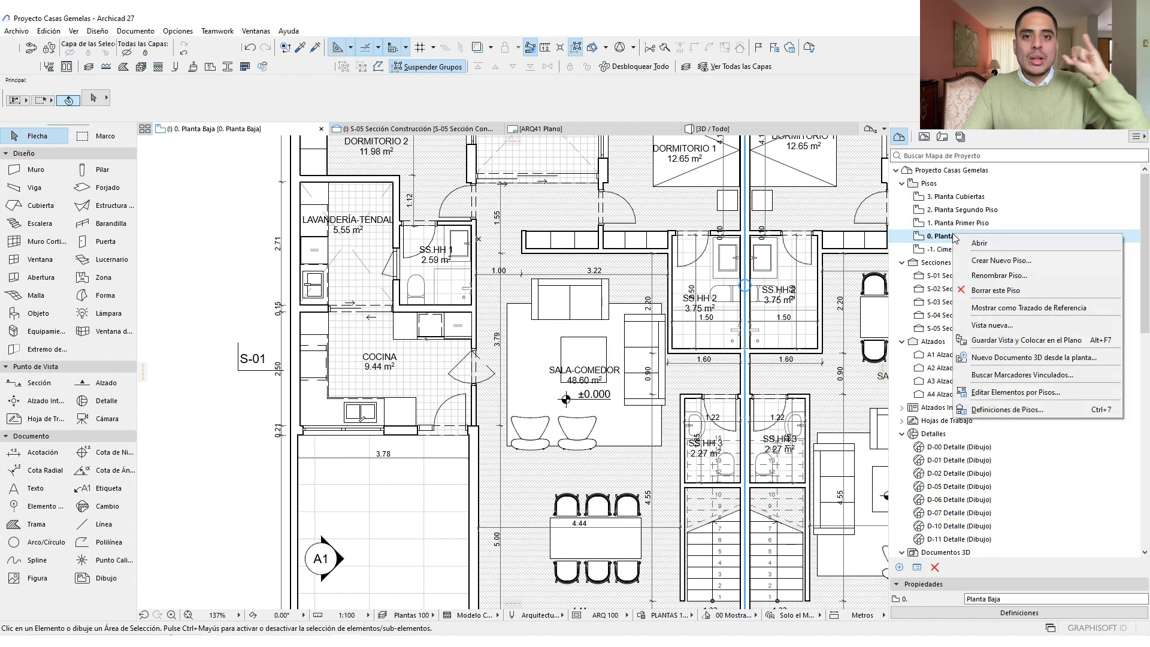
left_click(1010, 326)
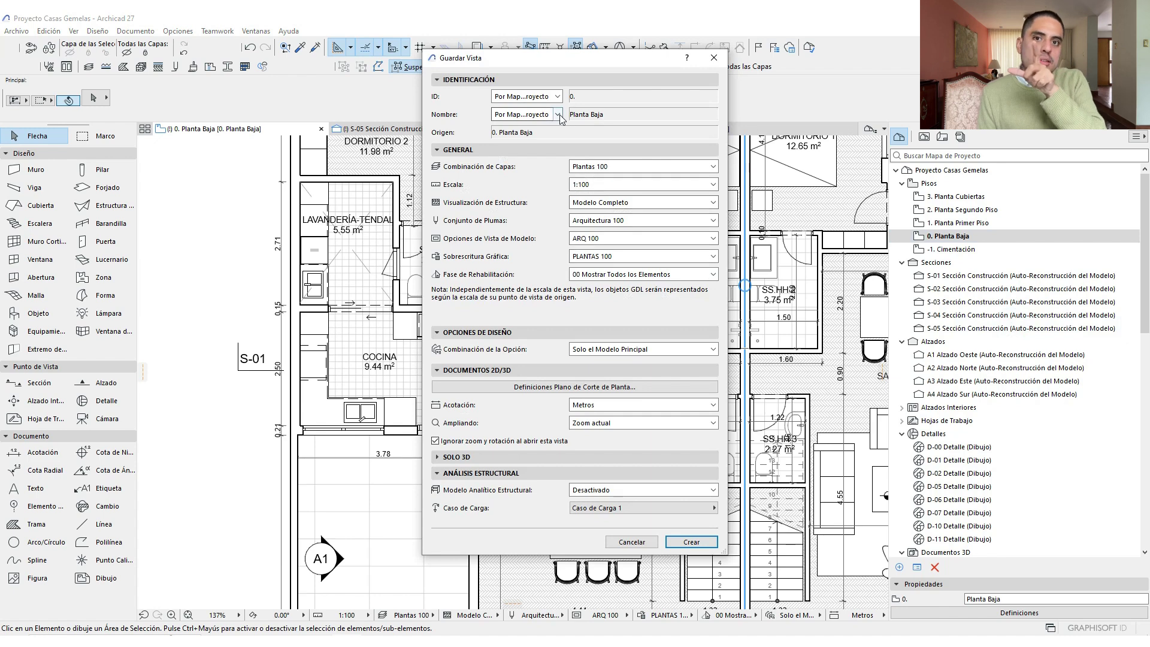
left_click(557, 115)
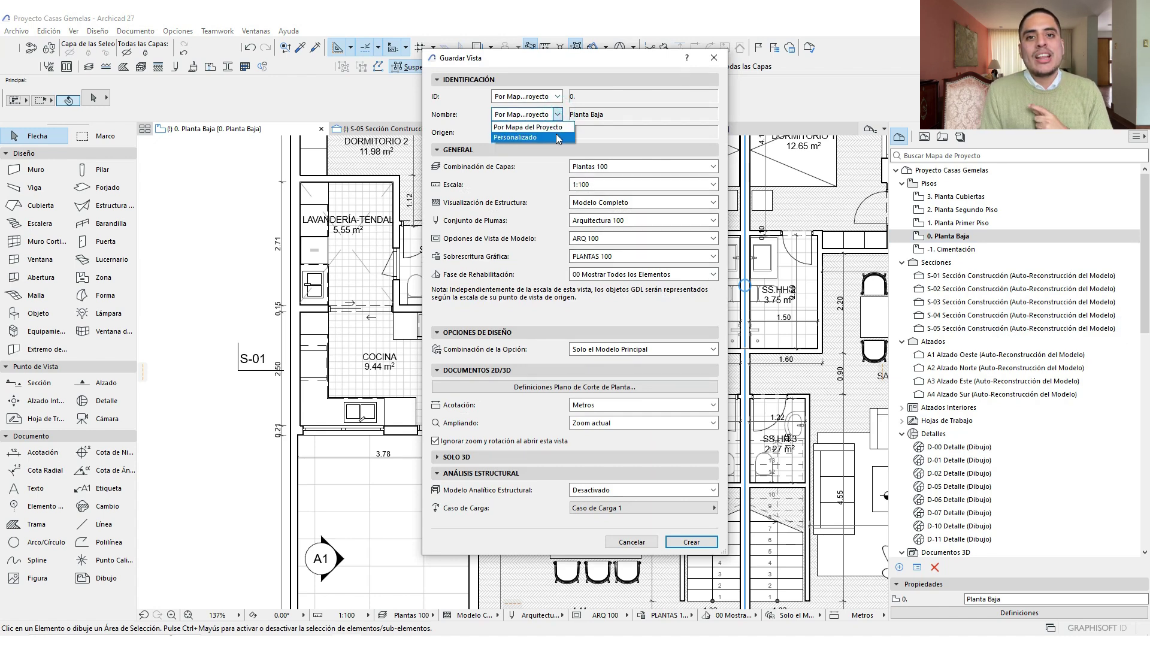
left_click(556, 137)
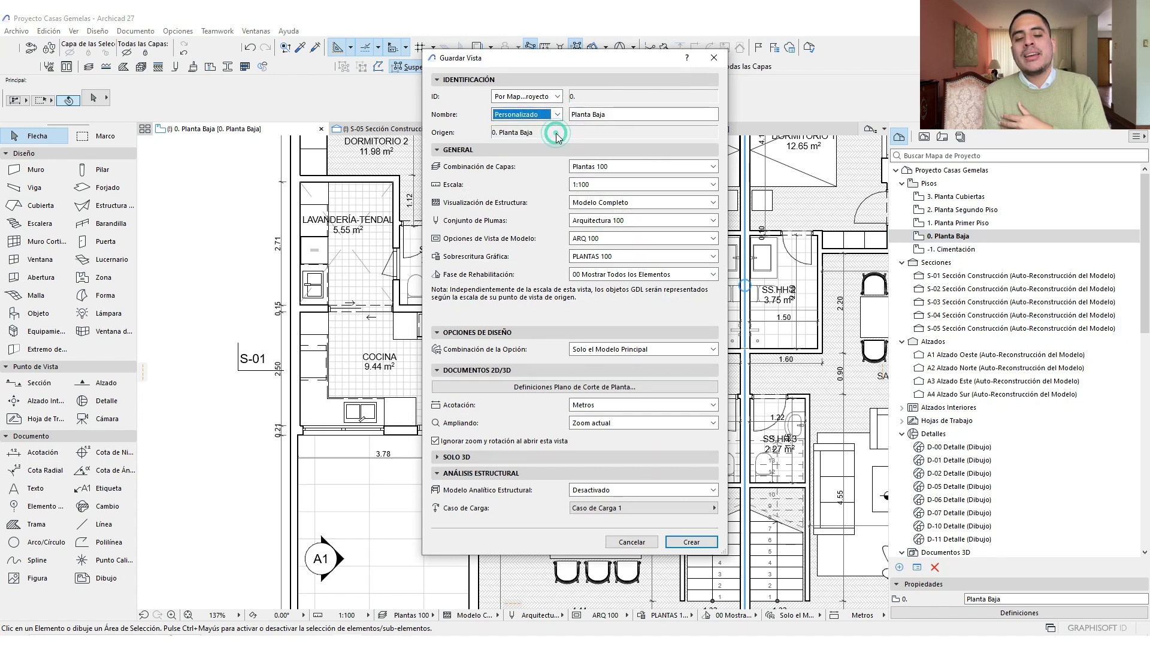
left_click(614, 117)
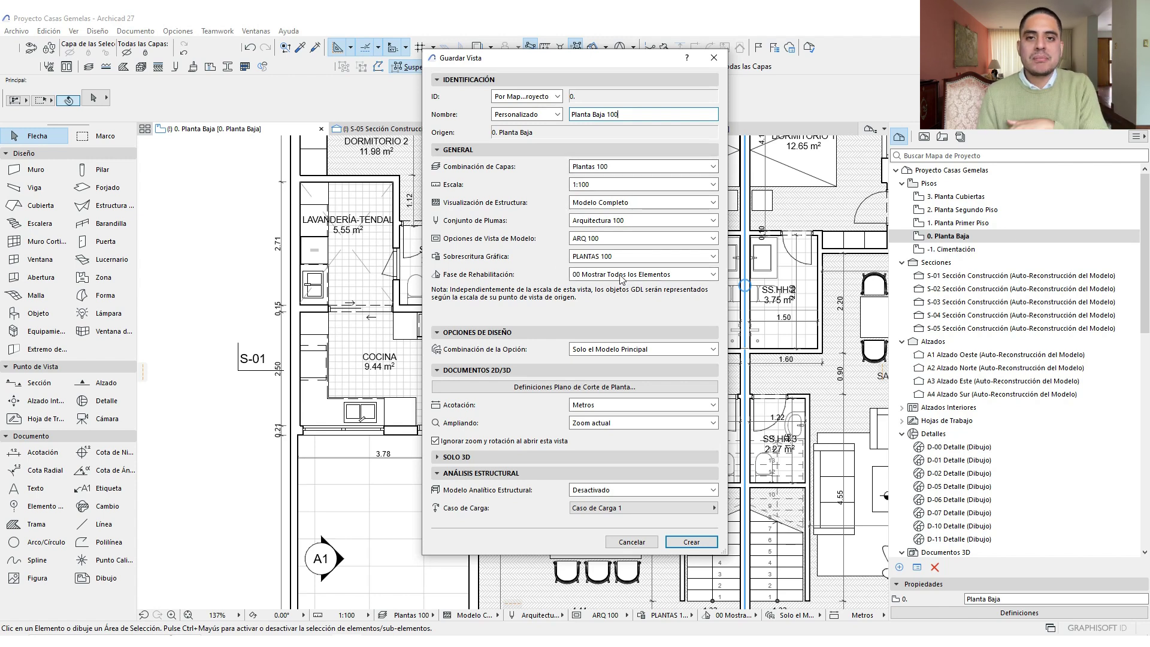
left_click(680, 539)
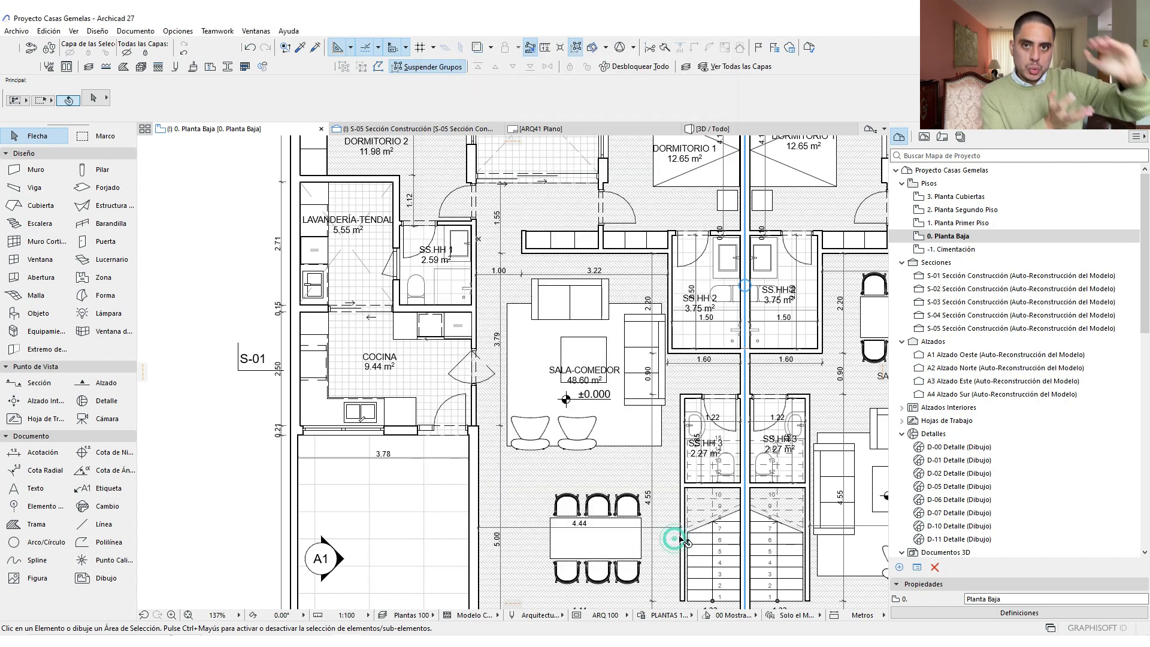
left_click(924, 136)
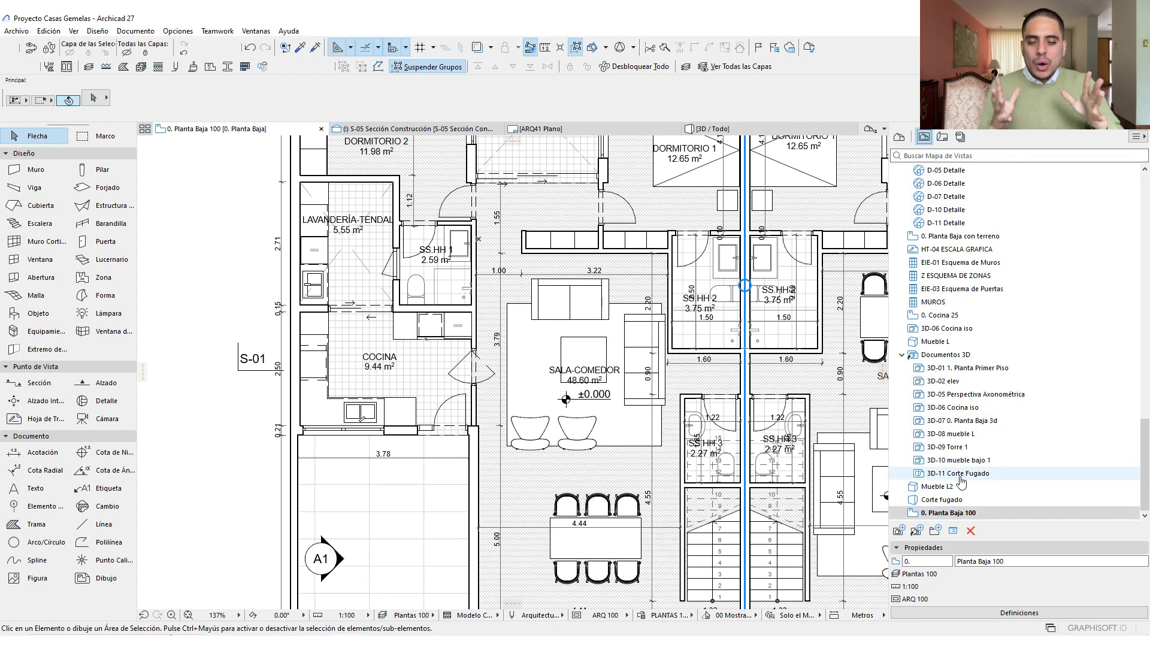
mouse_move(959, 504)
left_mouse_down()
mouse_move(904, 507)
mouse_move(916, 521)
mouse_move(982, 526)
mouse_move(957, 504)
left_mouse_up()
left_click_drag(1011, 475, 982, 500)
left_click_drag(983, 489, 994, 501)
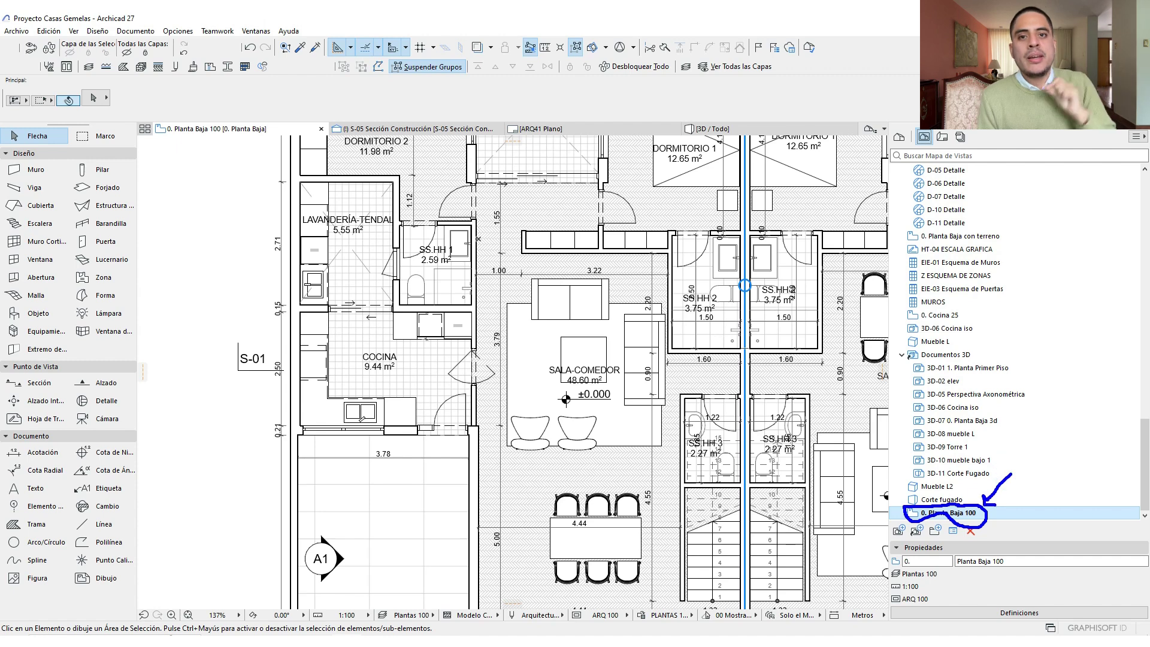
Set the ground floor plan to 1:25 scale and apply the Plantas 25 layer combination
left_click(899, 139)
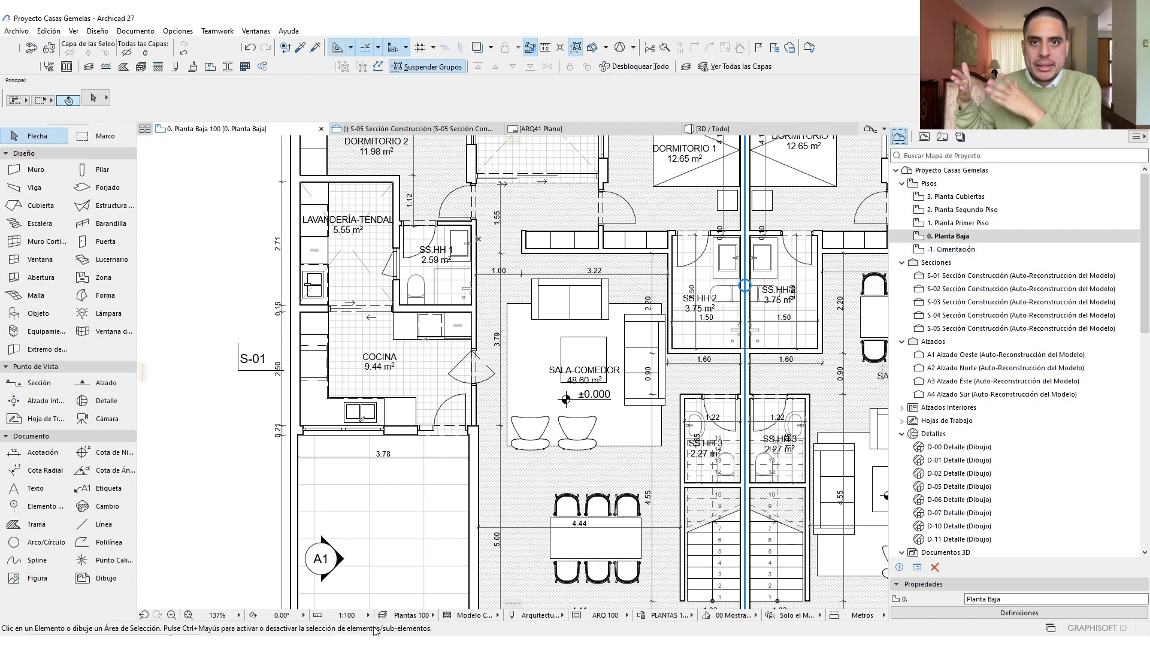
left_click(356, 614)
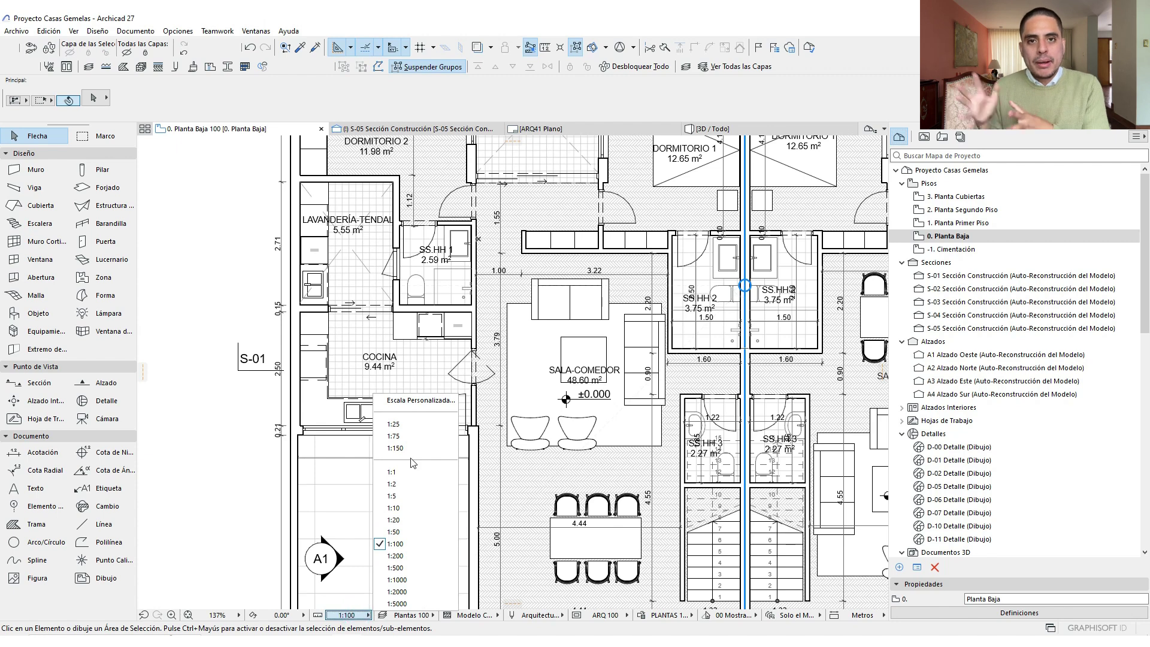
left_click(393, 423)
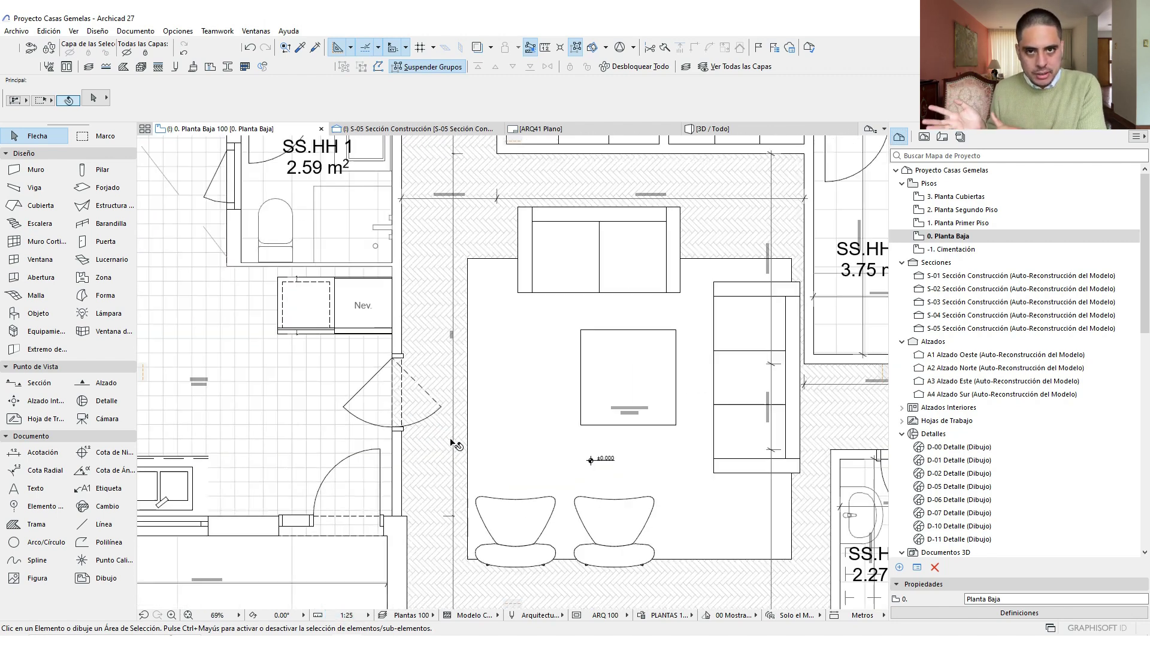
scroll(455, 444, "down", 2)
left_click(409, 615)
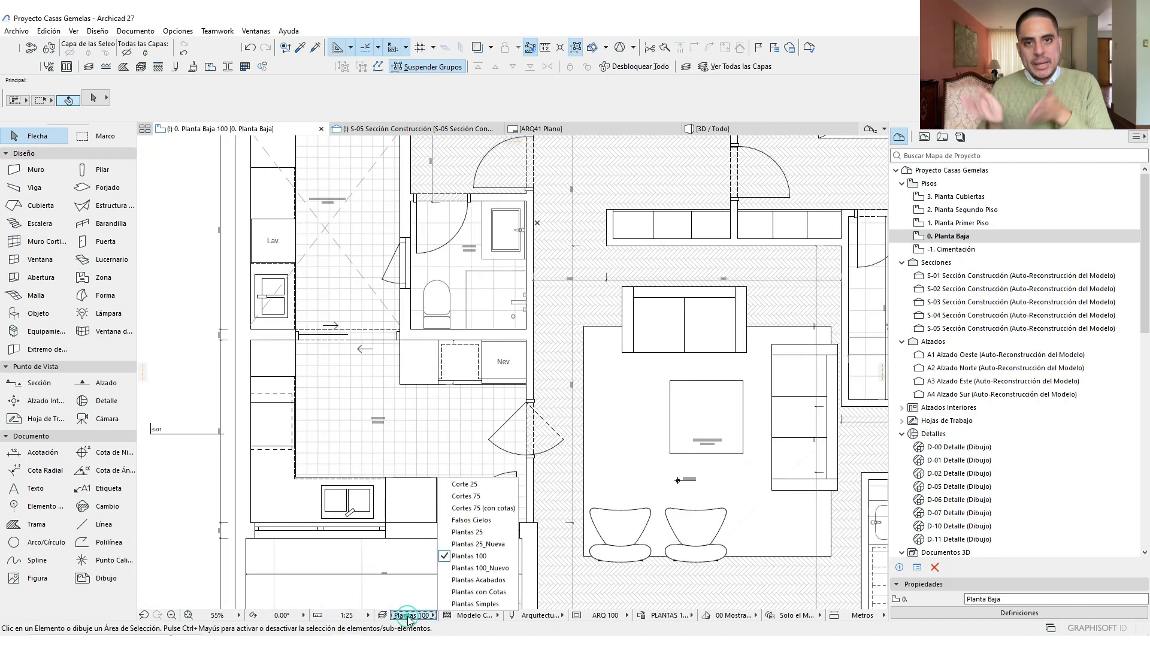
left_click(476, 533)
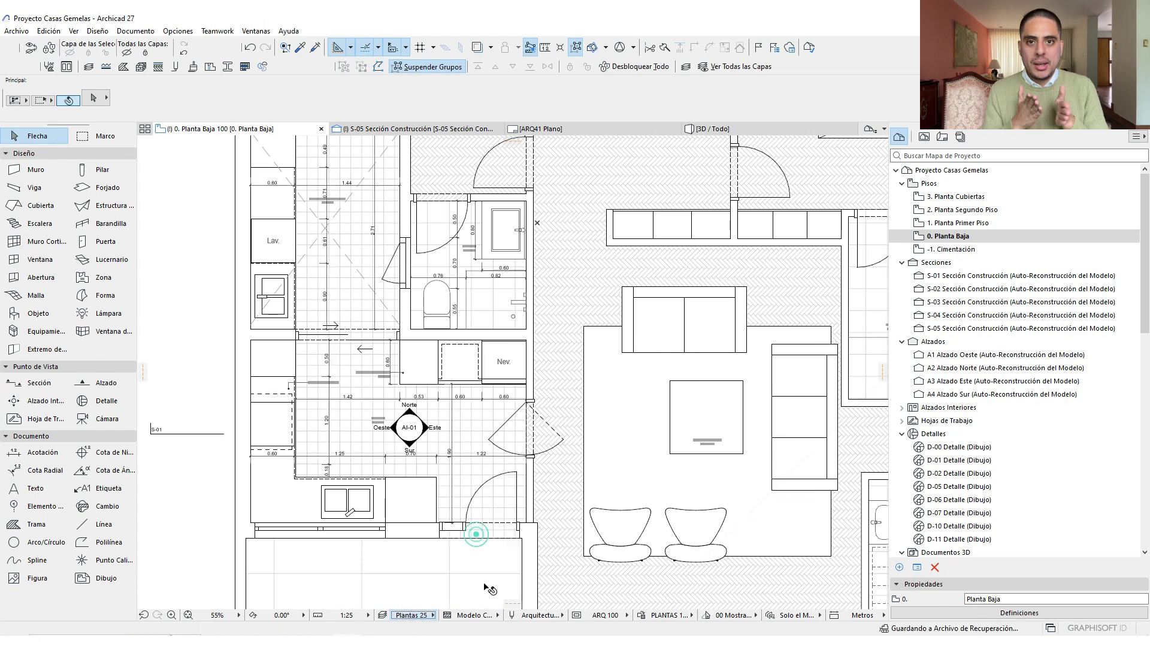
Apply the Arquitectura 25 pen set and the ARQ 25 model view options to the ground floor plan
left_click(539, 614)
left_click(600, 583)
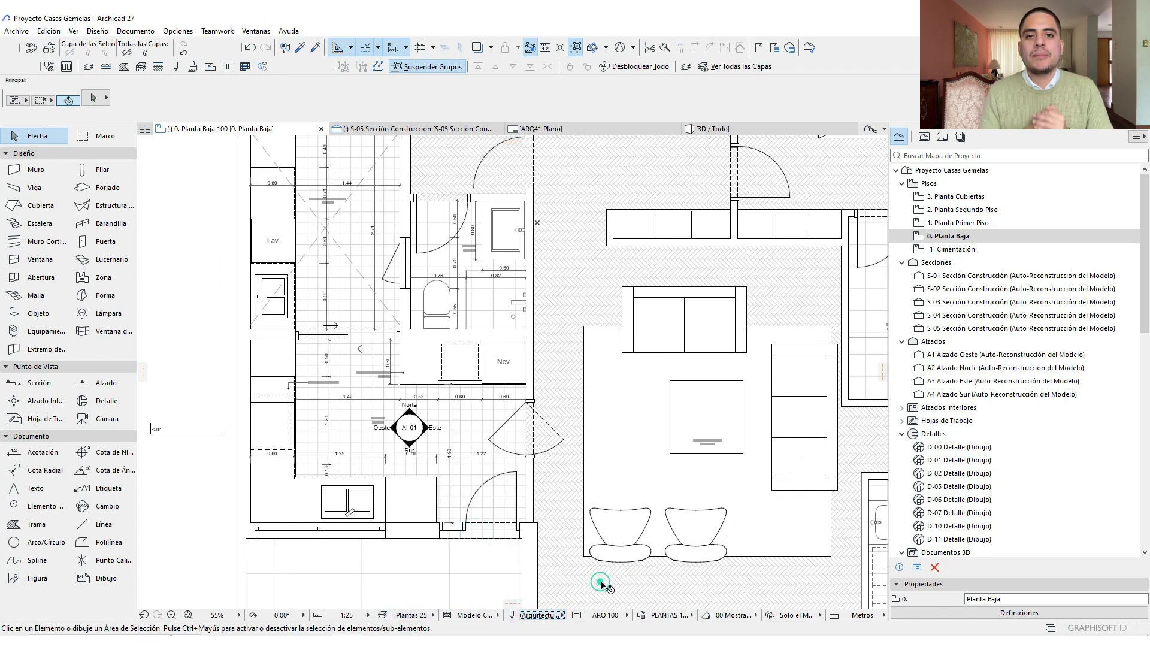
left_click(605, 615)
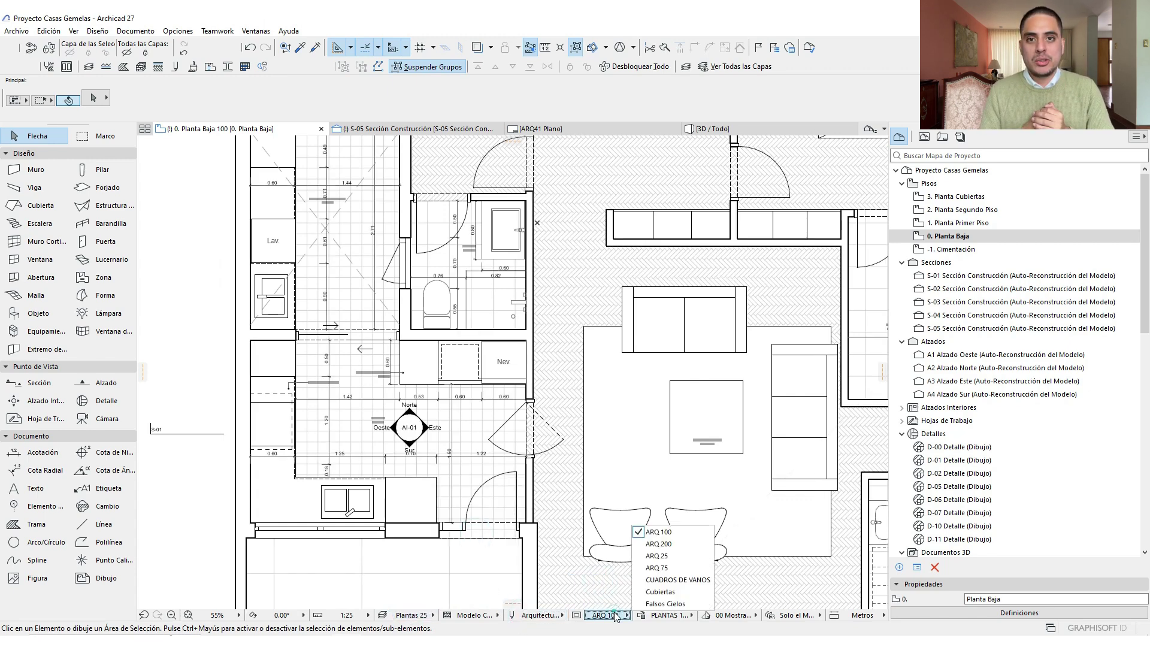
left_click(657, 555)
Set the ground floor plan's graphic override combination to Sin Sobrescrituras
left_click(671, 615)
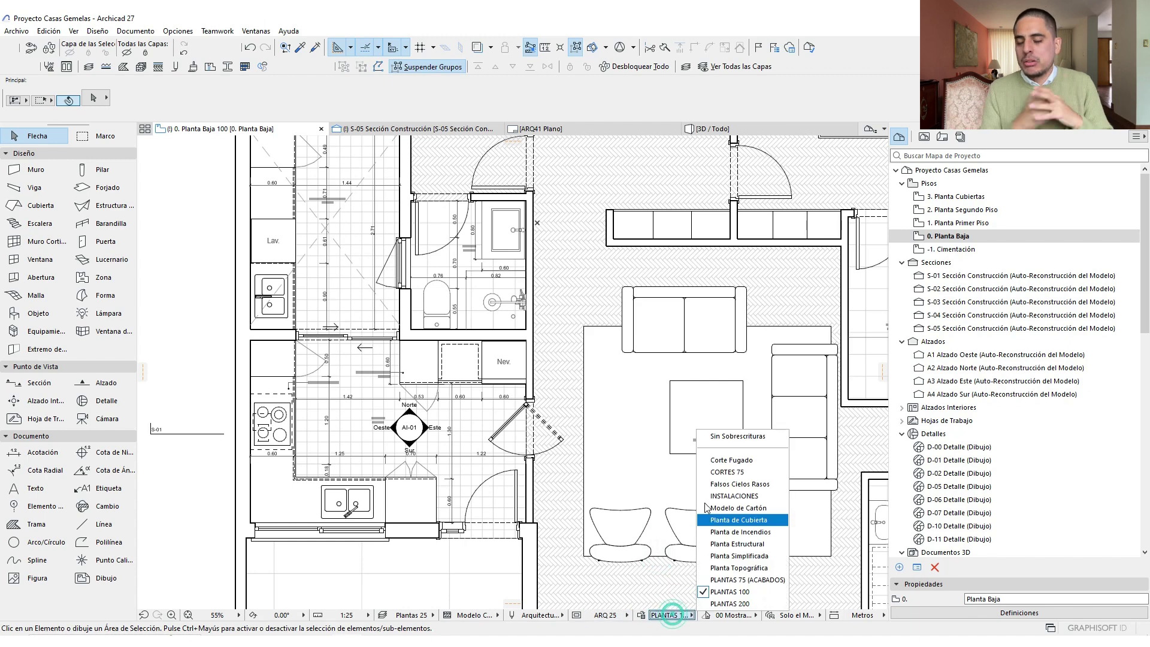
left_click(718, 436)
middle_click_drag(401, 484, 480, 489)
scroll(480, 489, "up", 1)
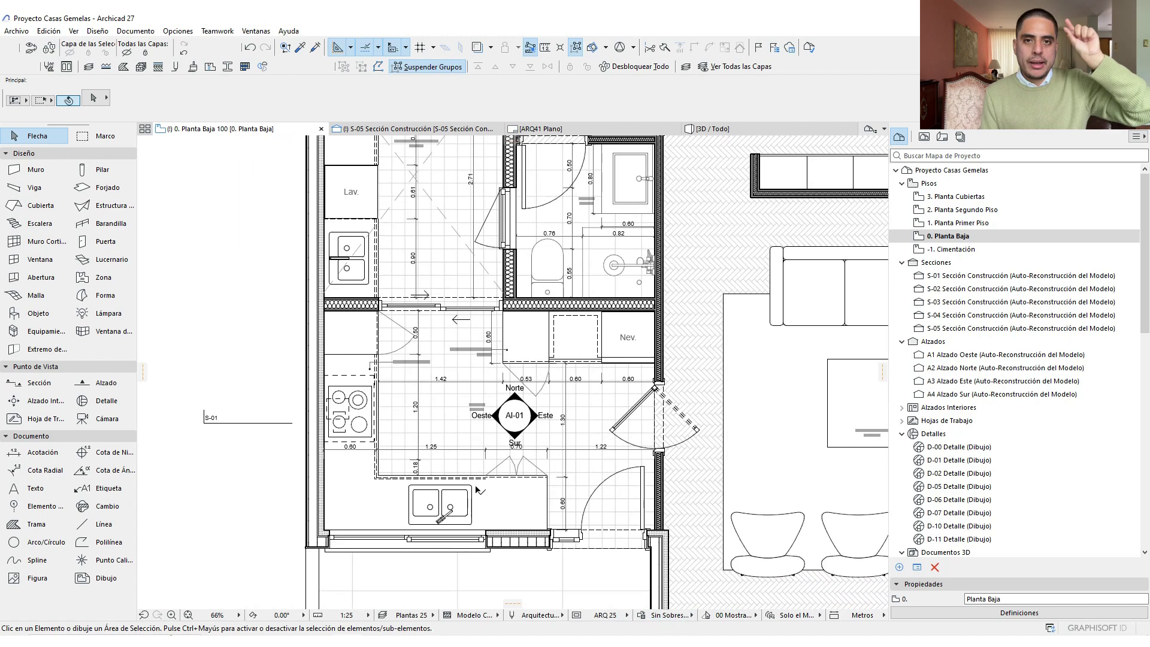
Save the current 0. Planta Baja settings as a new view with the custom name Planta Baja 25 and show the View Map
right_click(930, 240)
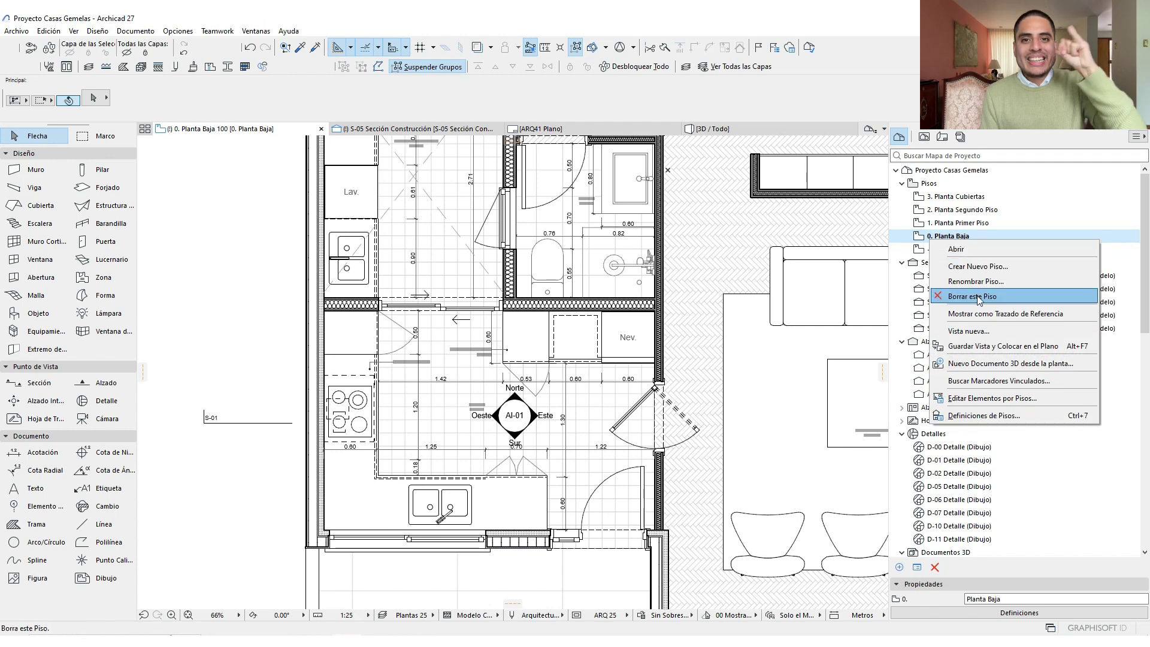
left_click(988, 331)
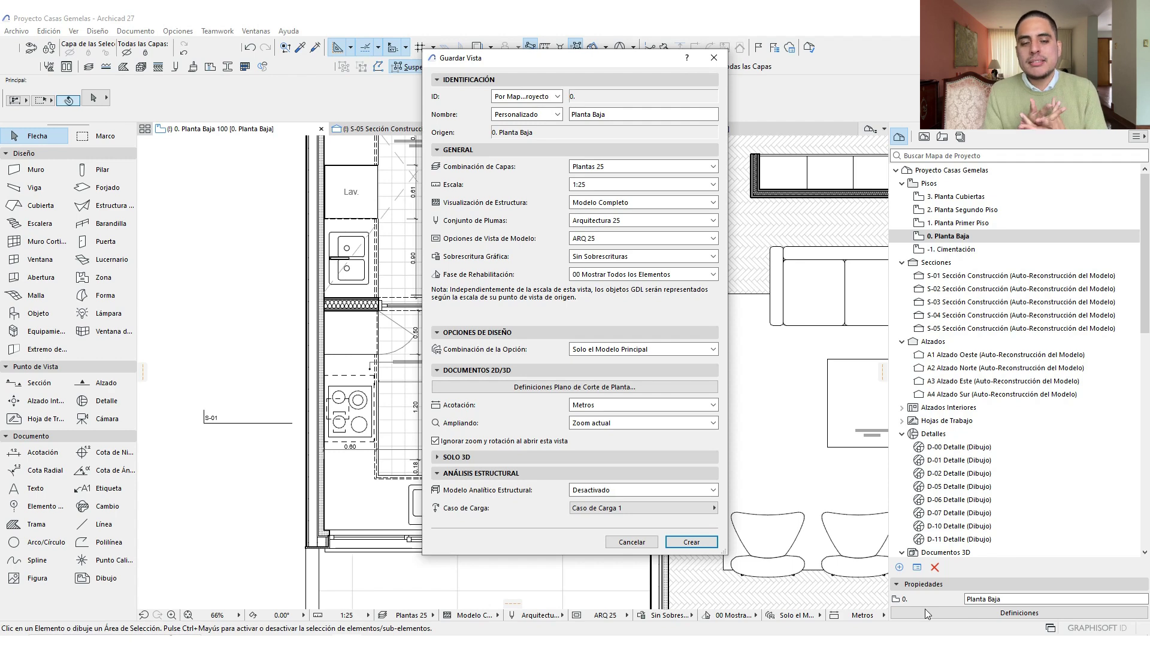
left_click(661, 114)
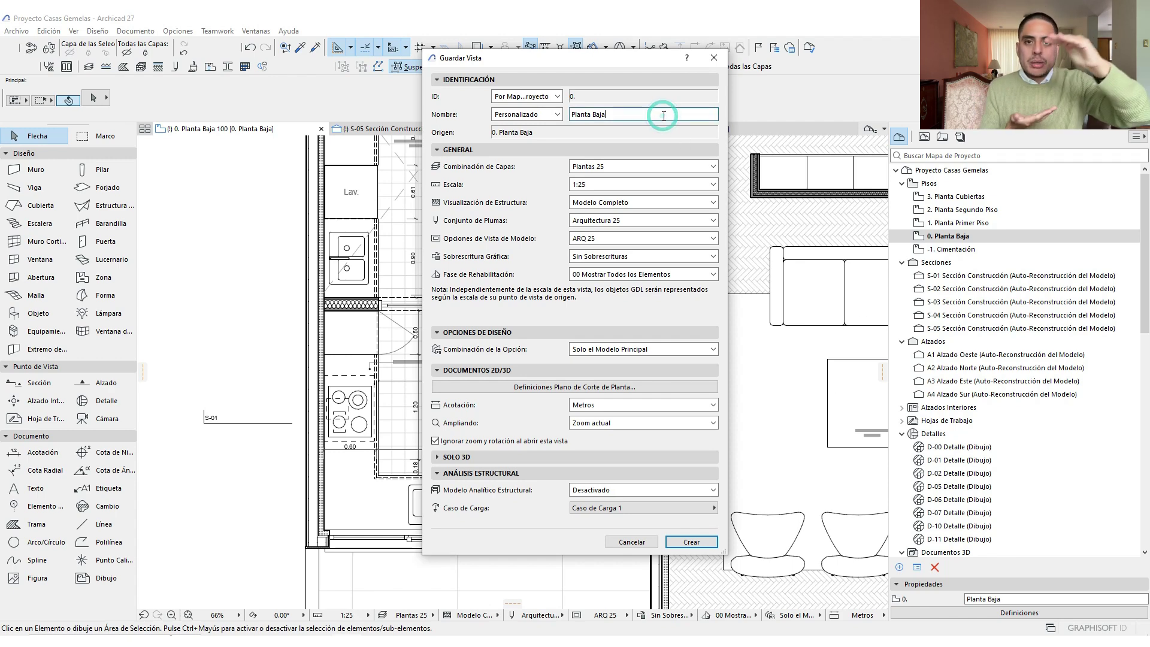
type("25")
key("Return")
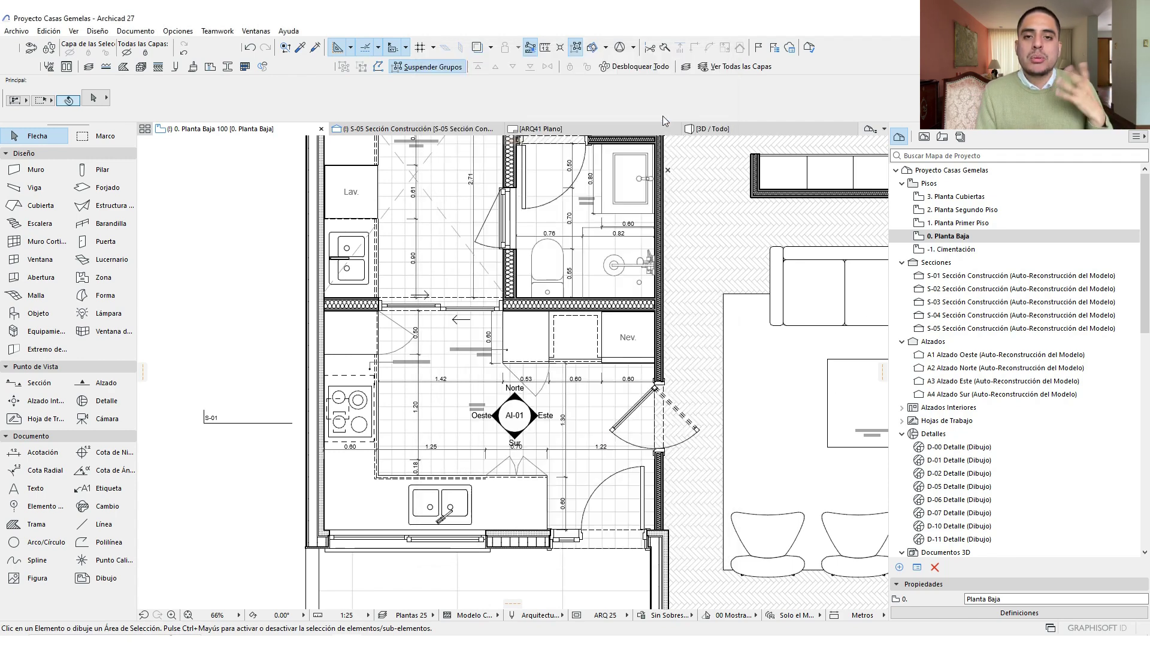
left_click(923, 136)
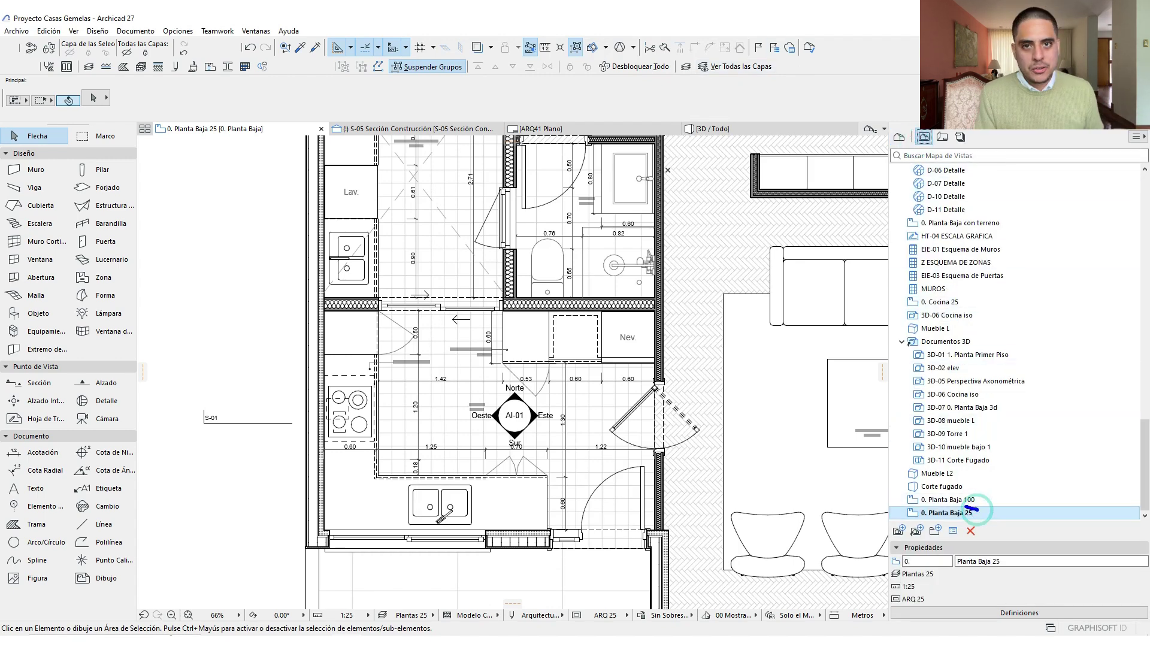
mouse_move(976, 510)
left_mouse_down()
mouse_move(907, 510)
mouse_move(977, 530)
mouse_move(1005, 498)
left_mouse_up()
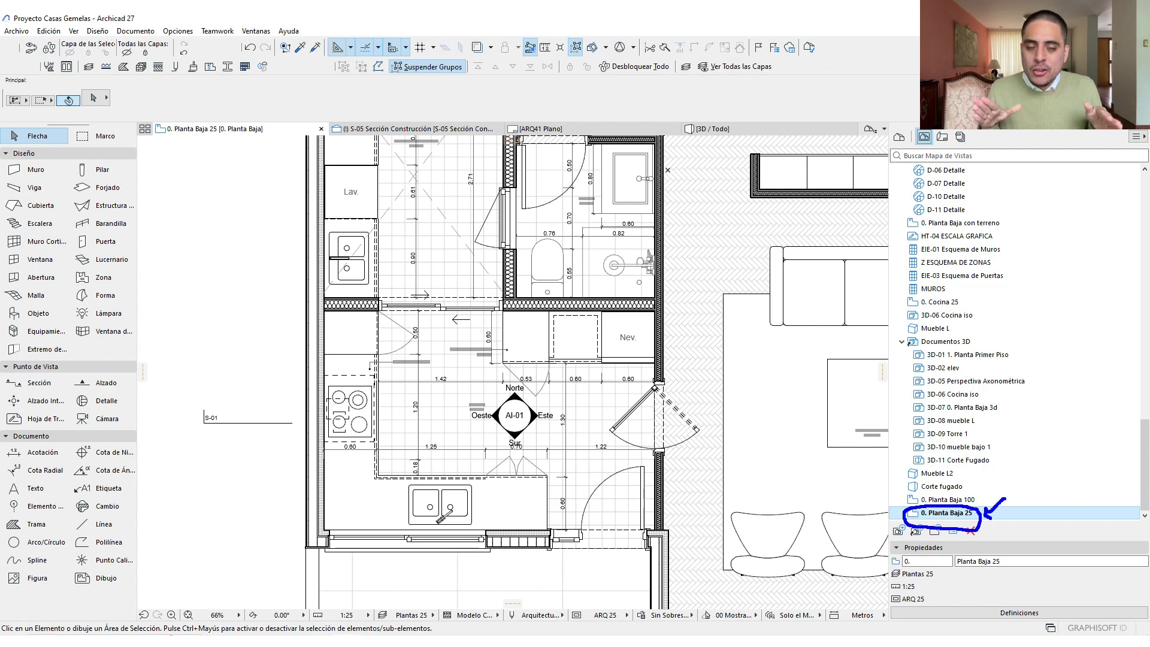
Alternate between the saved views Planta Baja 100 and Planta Baja 25 to compare their level of detail, ending on Planta Baja 25
double_click(956, 501)
double_click(957, 513)
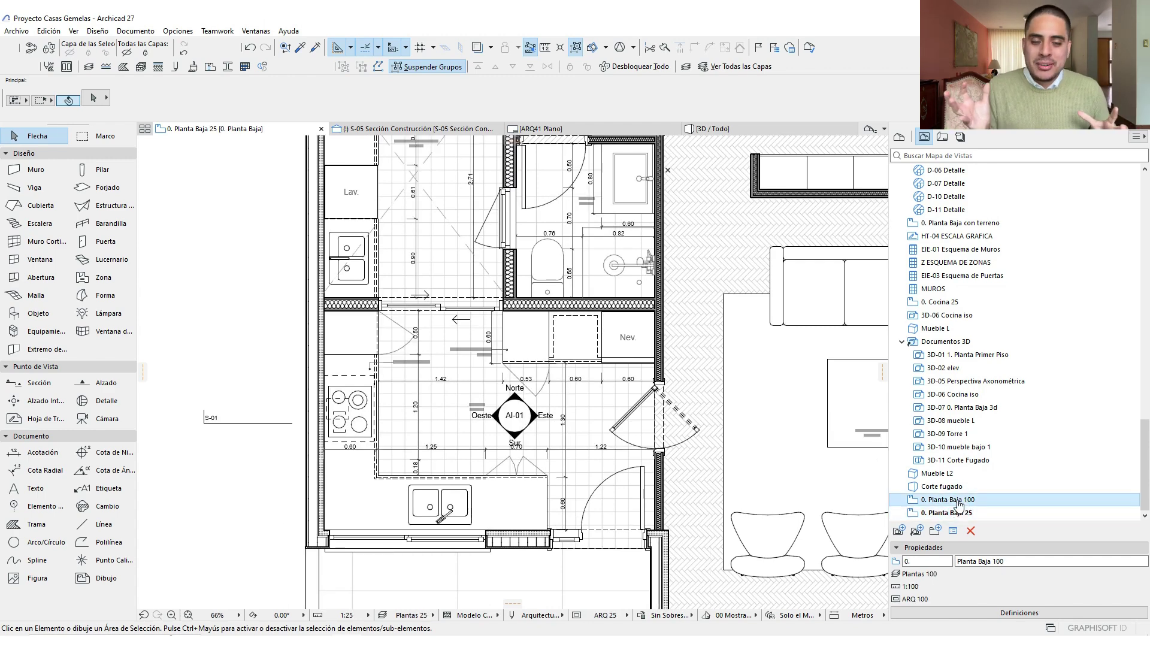
double_click(956, 499)
left_click(965, 513)
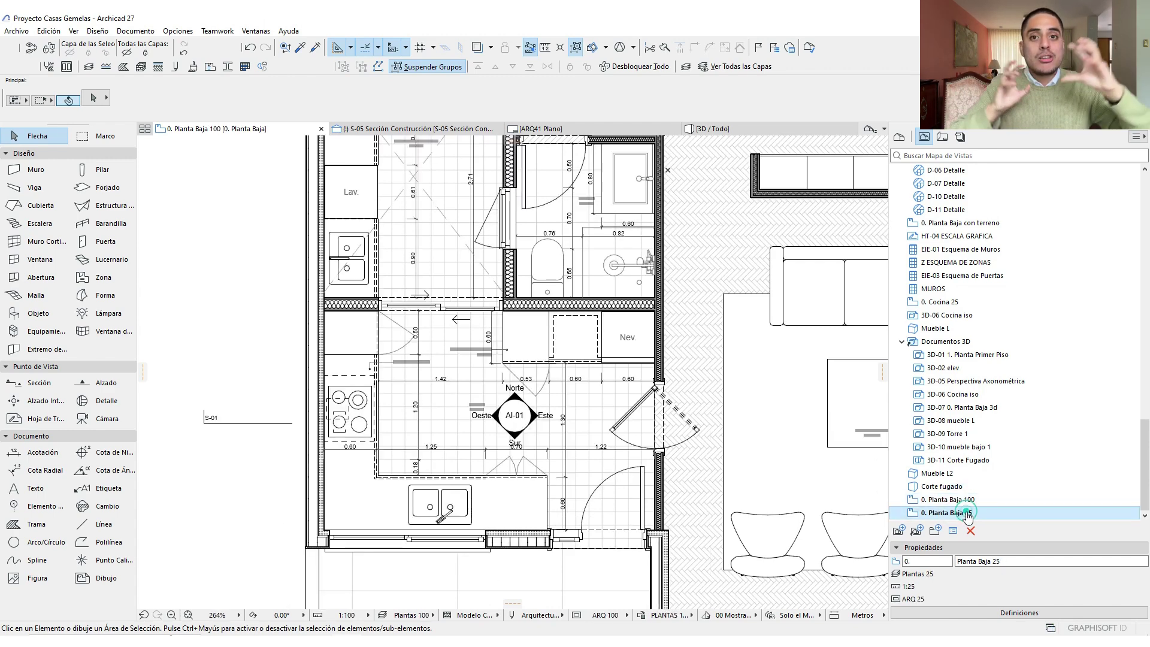
left_click(965, 502)
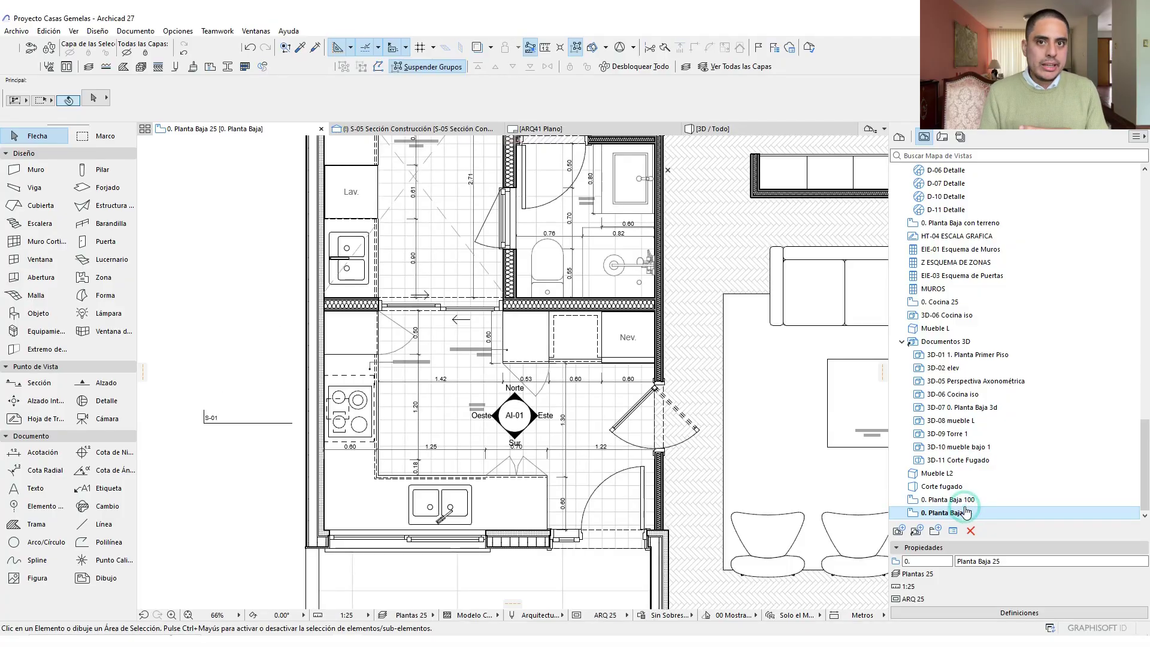
left_click(961, 504)
double_click(962, 502)
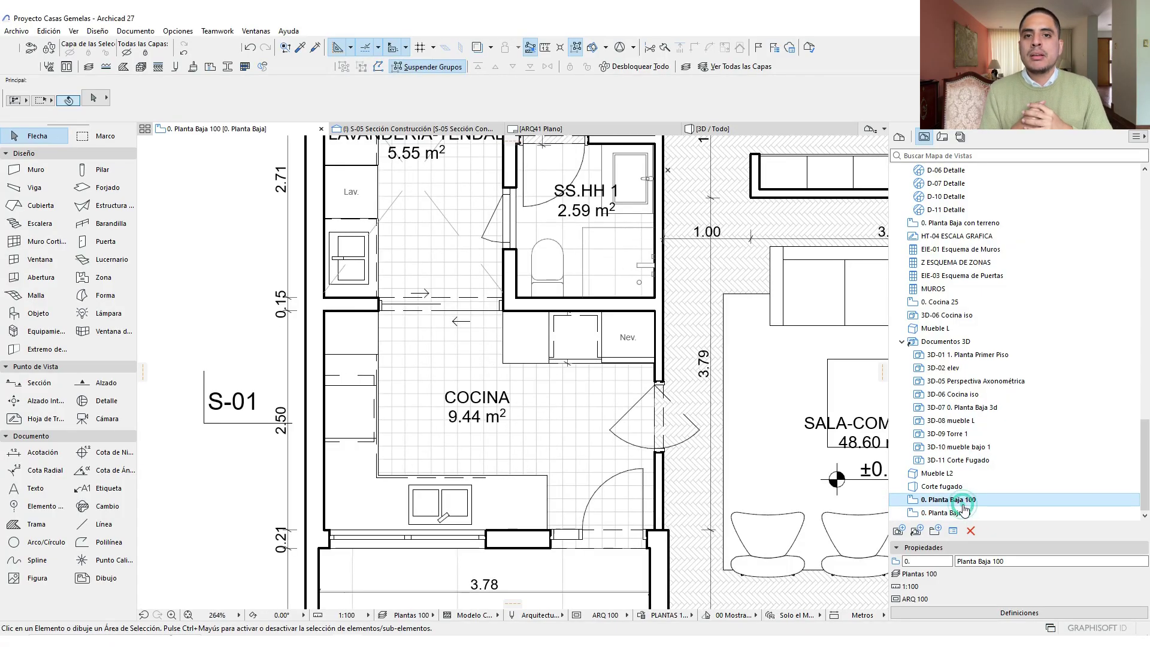
double_click(963, 513)
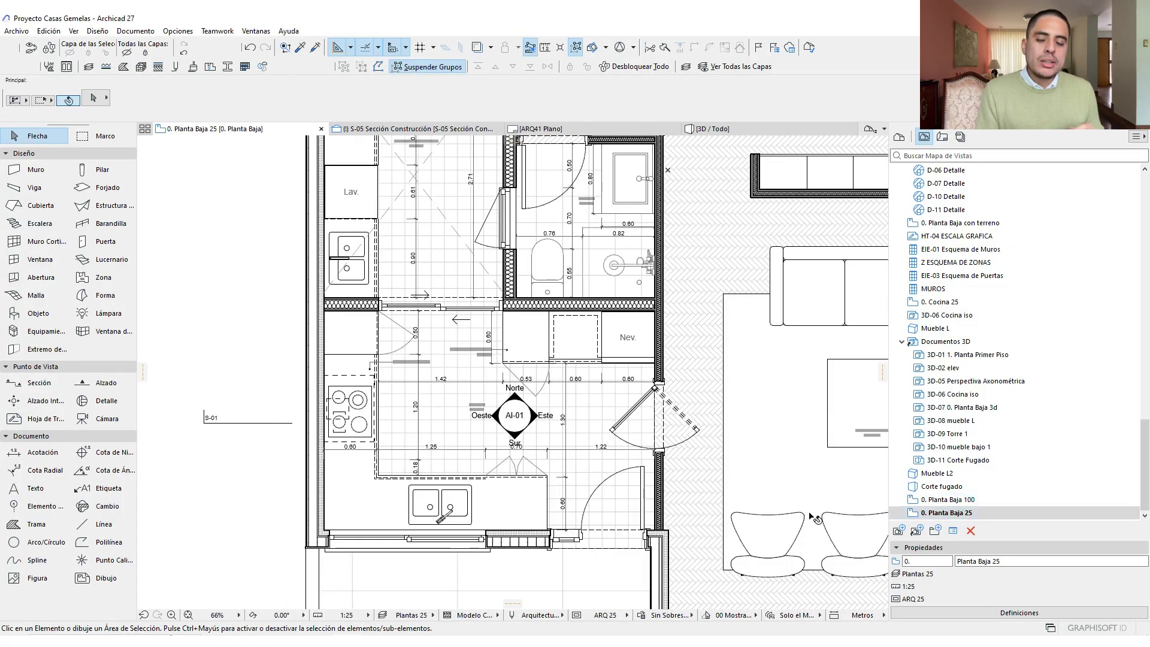
middle_click_drag(627, 422, 610, 431)
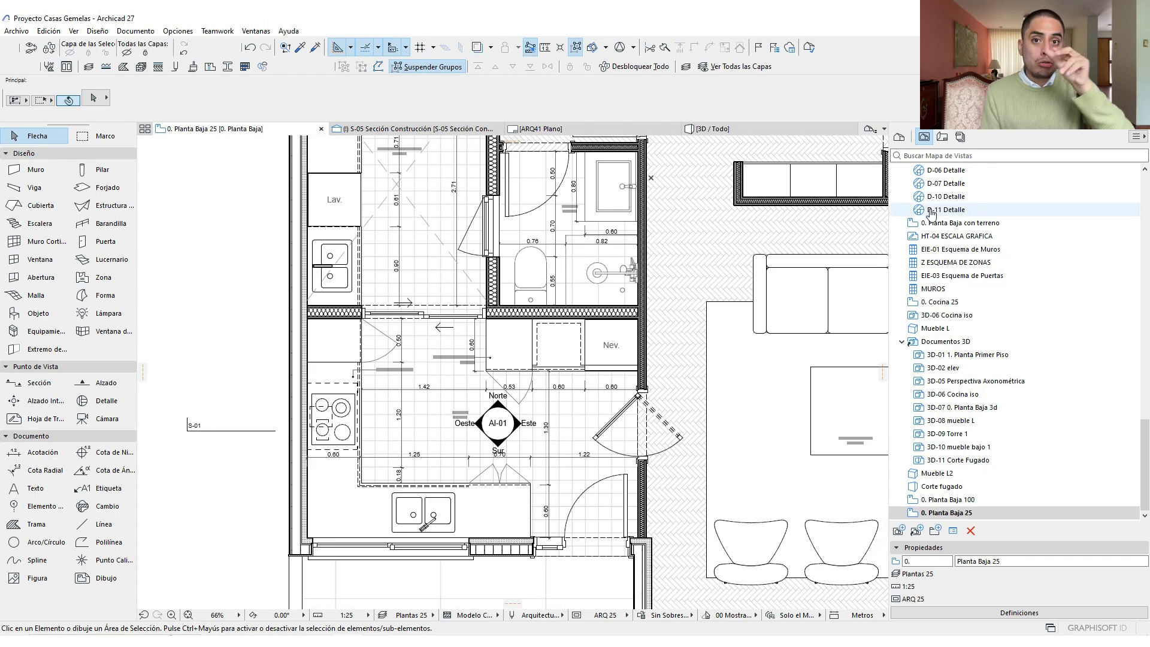
Create a new layout named EJEMPLO in the ARQUITECTURA subset using the A3 Horizontal master layout
left_click(942, 137)
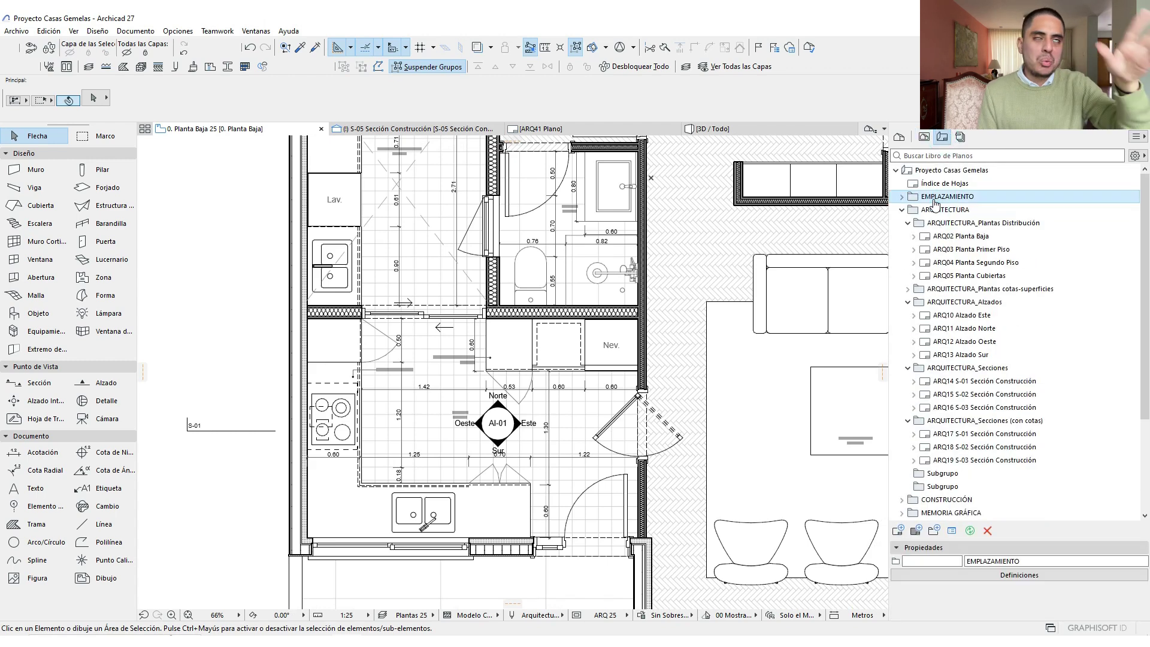
left_click(942, 221)
left_click(943, 210)
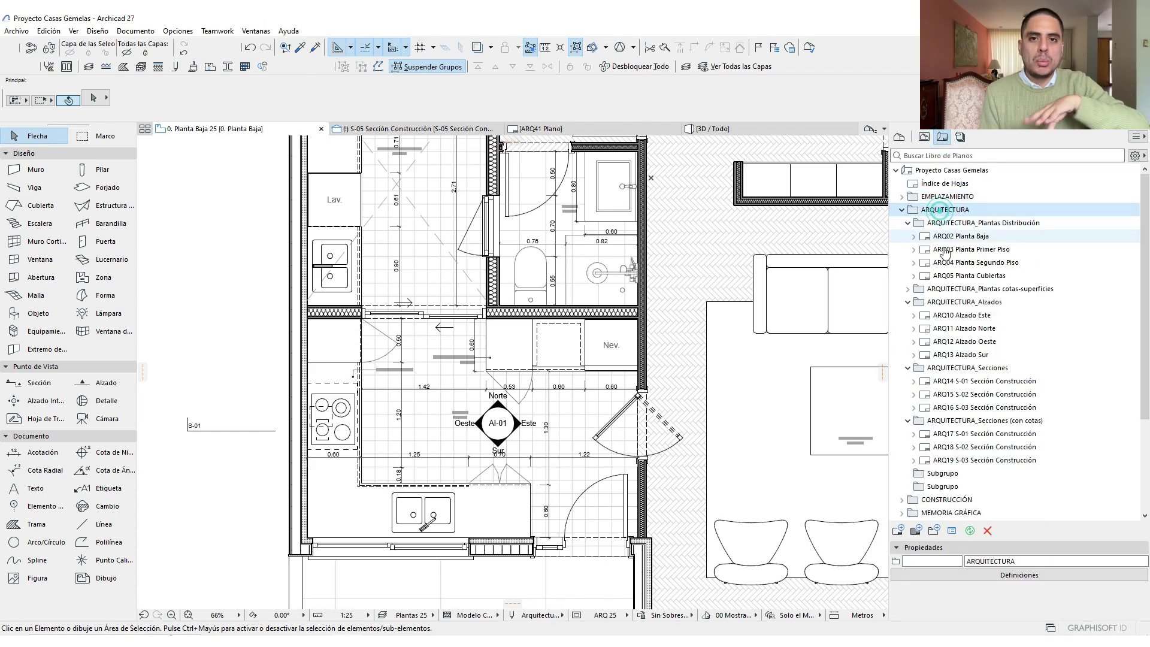
left_click(914, 531)
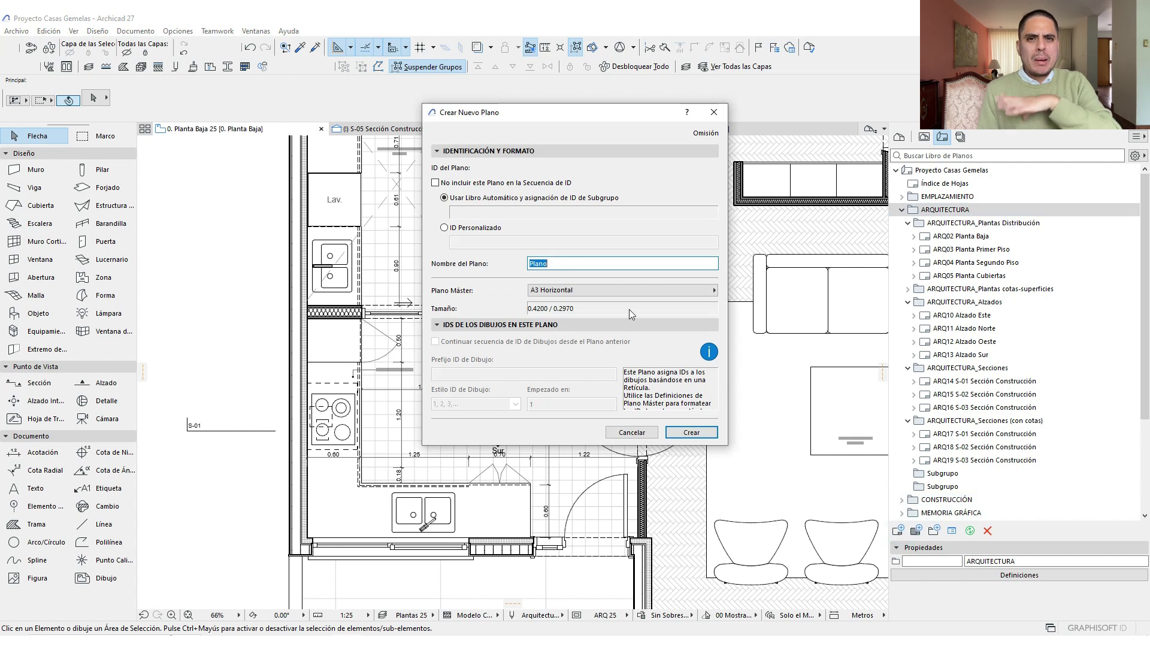
type("EJEMPLO")
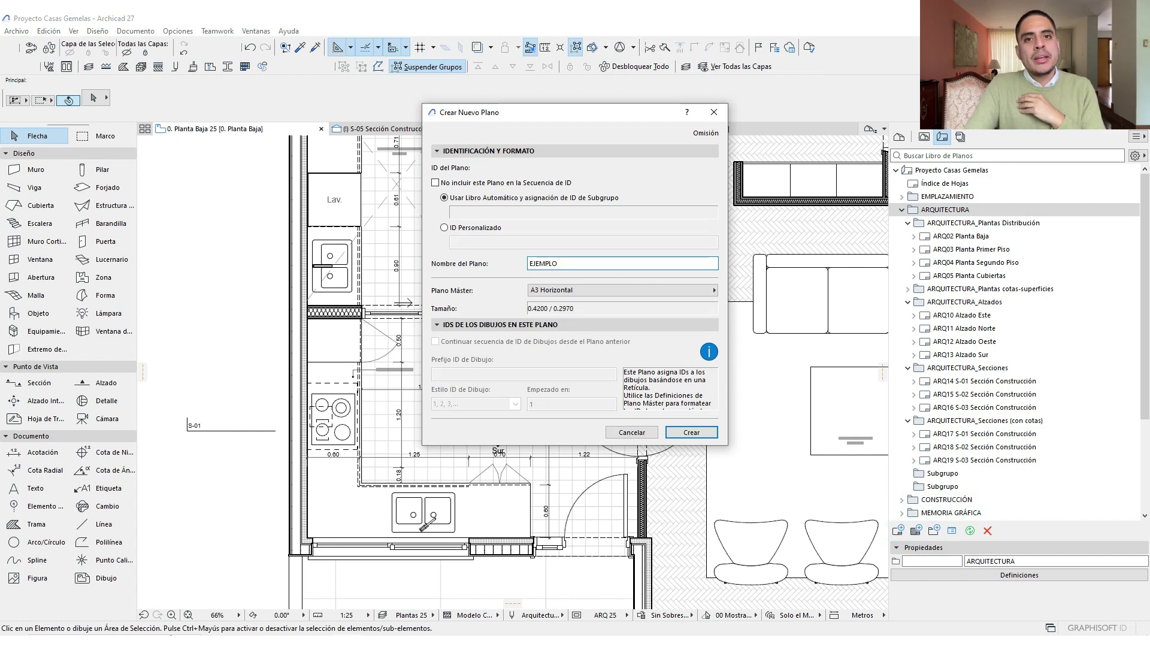
left_click(598, 289)
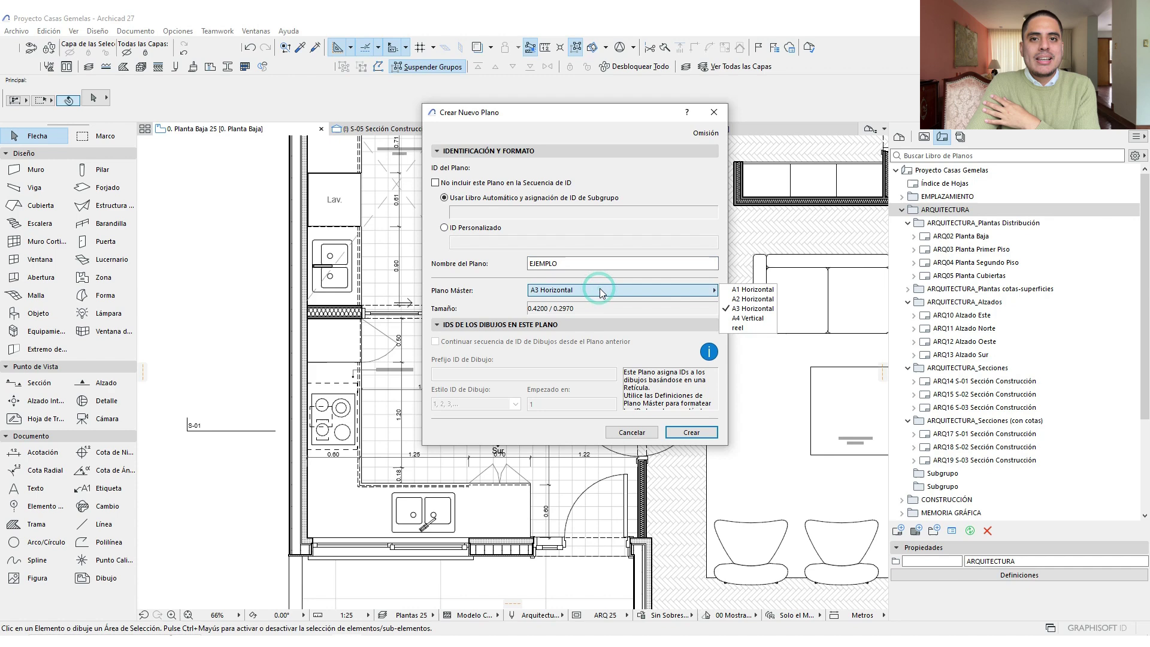
left_click(745, 299)
left_click(691, 433)
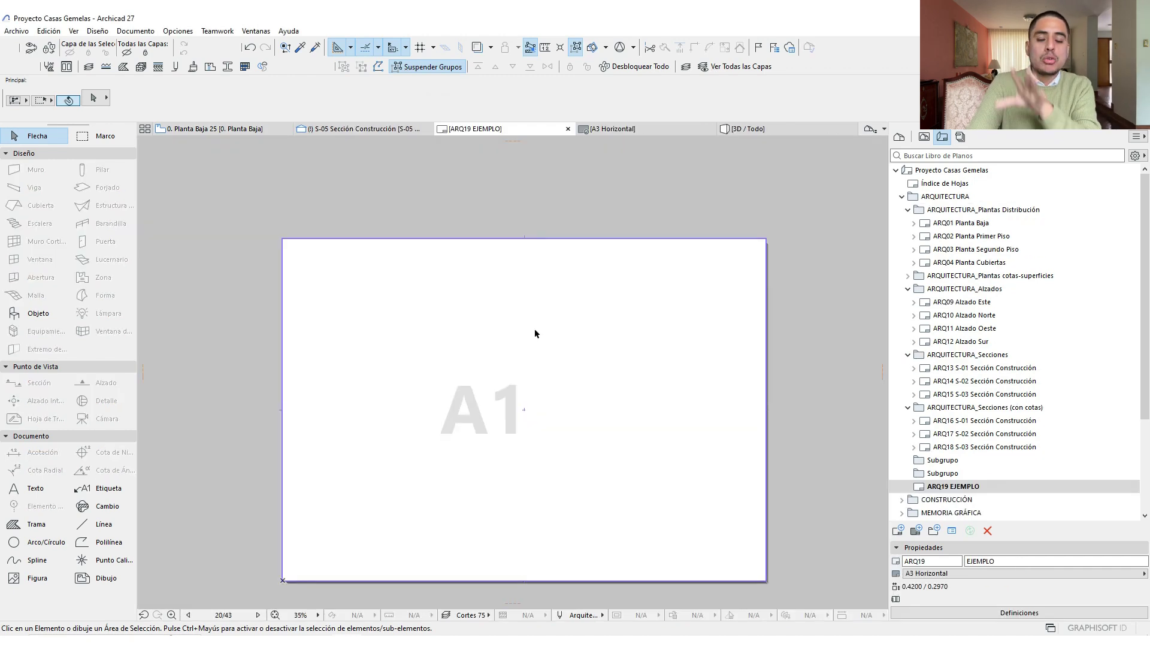
Place the Planta Baja 25 view on the left half of the EJEMPLO layout, with its frame cropped on both sides around the kitchen
left_click(924, 136)
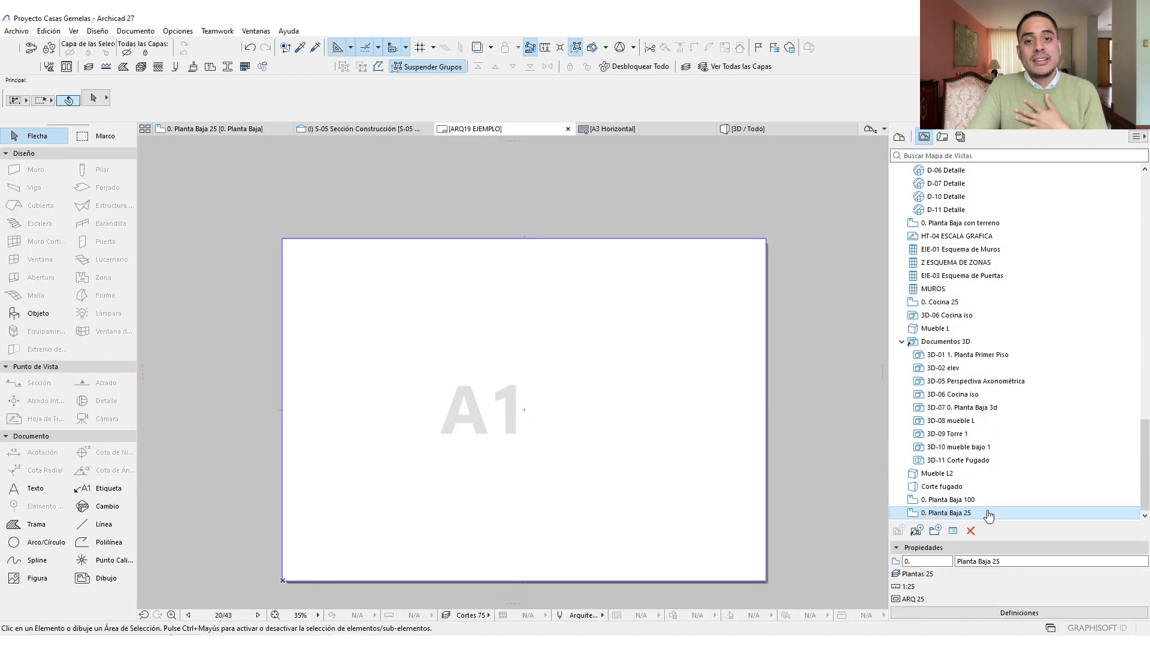
mouse_move(919, 515)
left_mouse_down()
mouse_move(758, 512)
mouse_move(442, 417)
left_mouse_up()
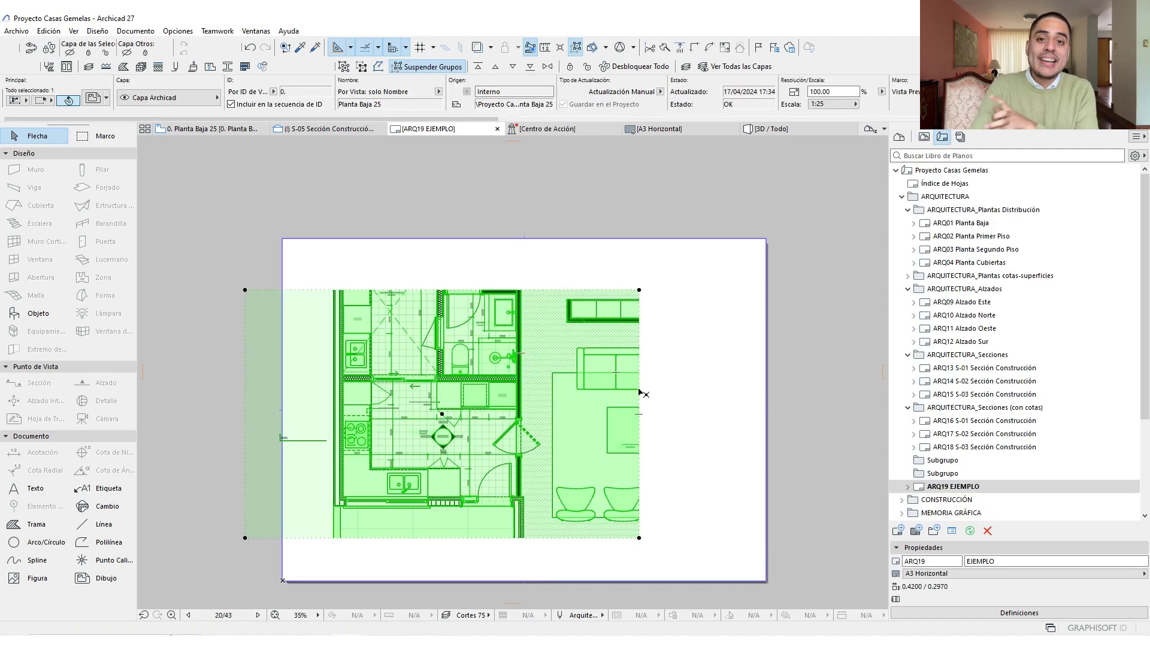
left_click(639, 389)
left_click(545, 387)
left_click(245, 398)
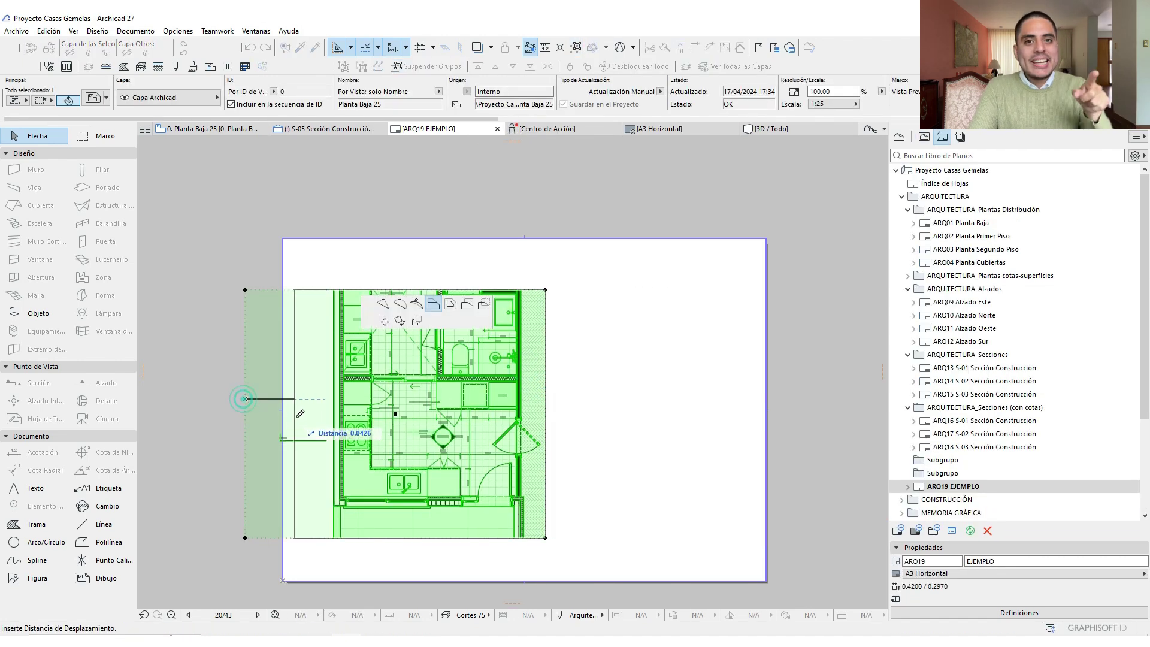
left_click(324, 423)
left_click_drag(403, 433, 374, 425)
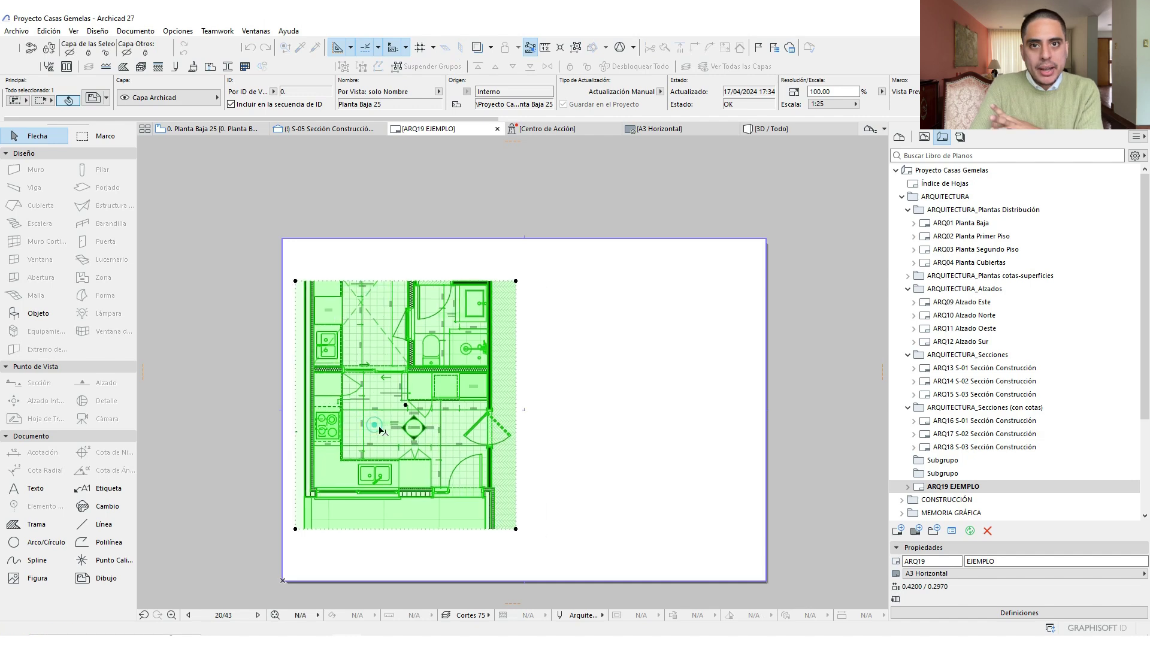
left_click(587, 425)
Place the Planta Baja 100 view on the right half of the EJEMPLO layout and extend its frame upward
left_click(924, 136)
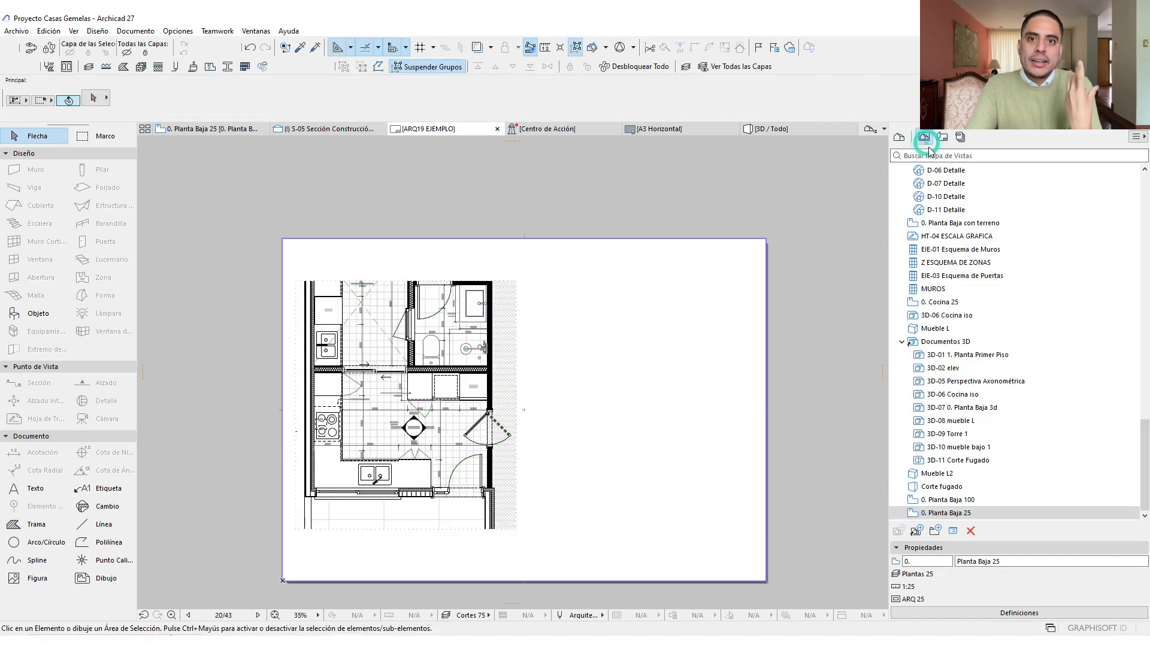
left_click(1006, 500)
mouse_move(1006, 500)
left_mouse_down()
mouse_move(646, 457)
mouse_move(645, 470)
mouse_move(653, 464)
left_mouse_up()
left_click(655, 405)
left_click(563, 386)
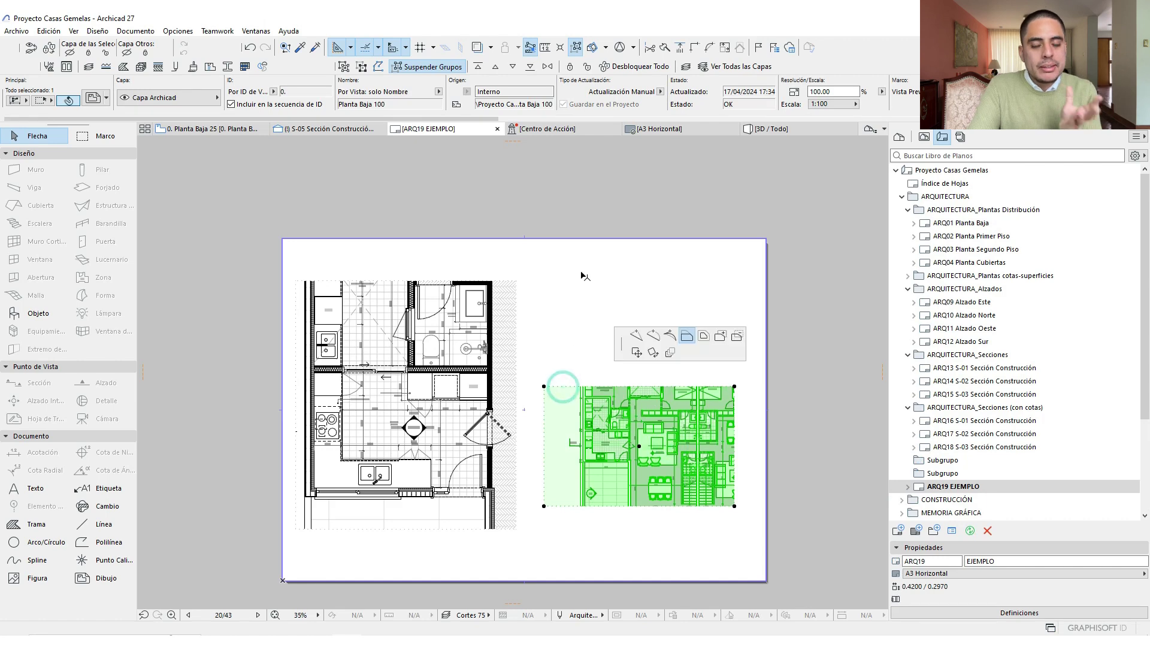
left_click(582, 258)
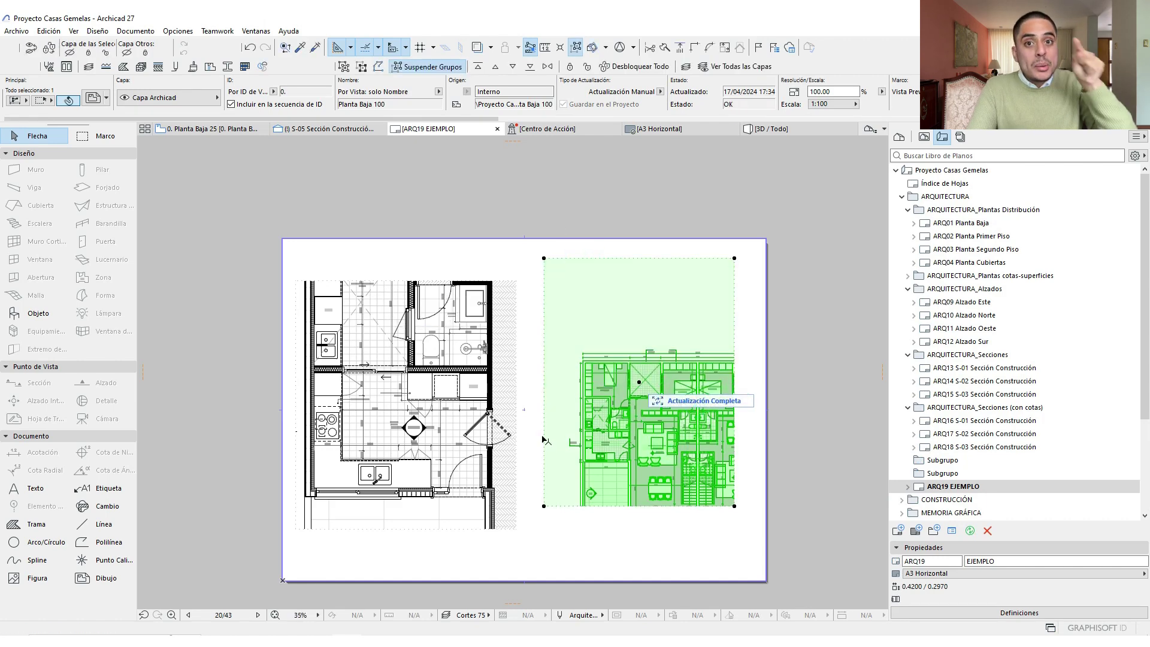
Shift the Planta Baja 100 plan upward inside its frame and extend the frame's right edge outward
left_click(639, 381)
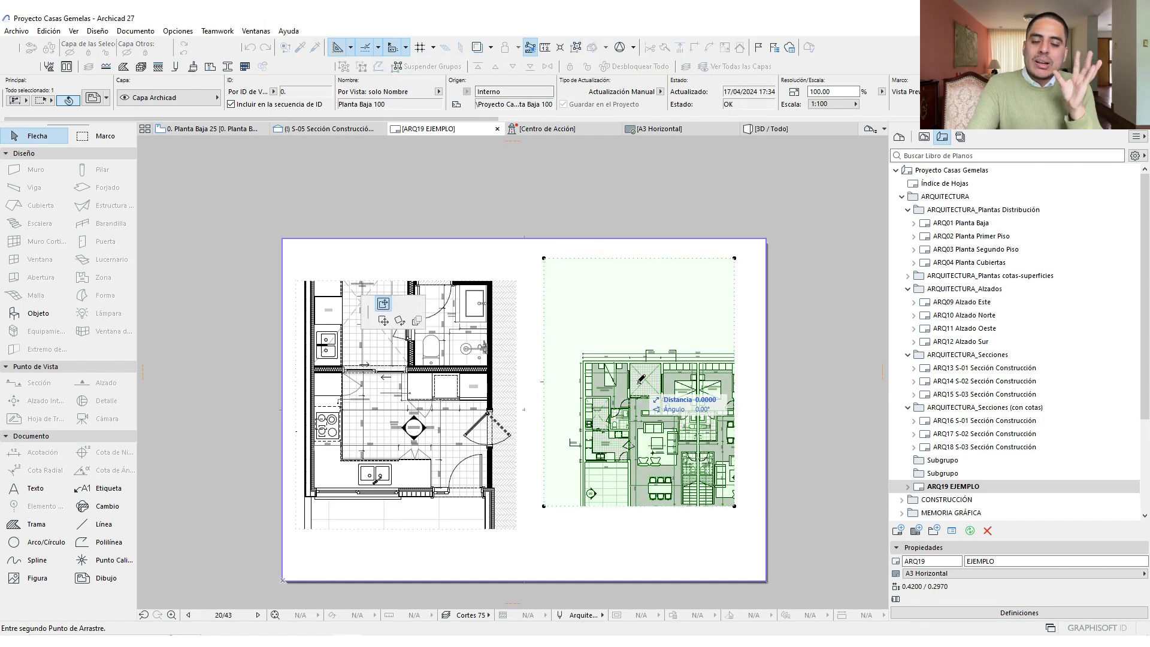
left_click(611, 294)
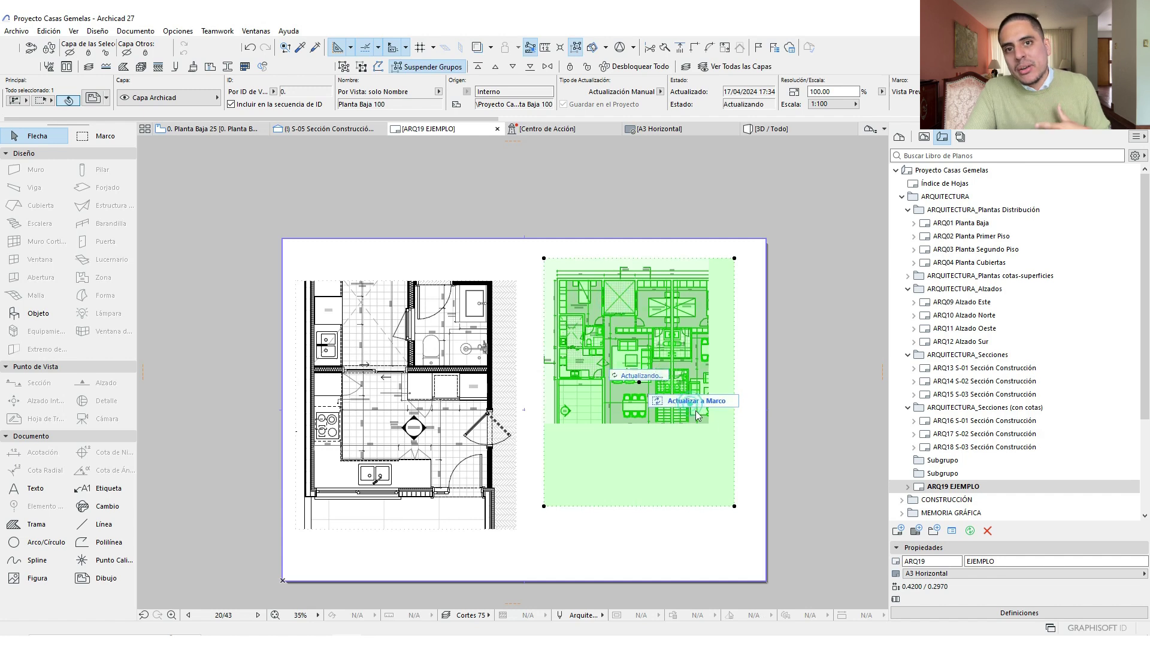
left_click(735, 466)
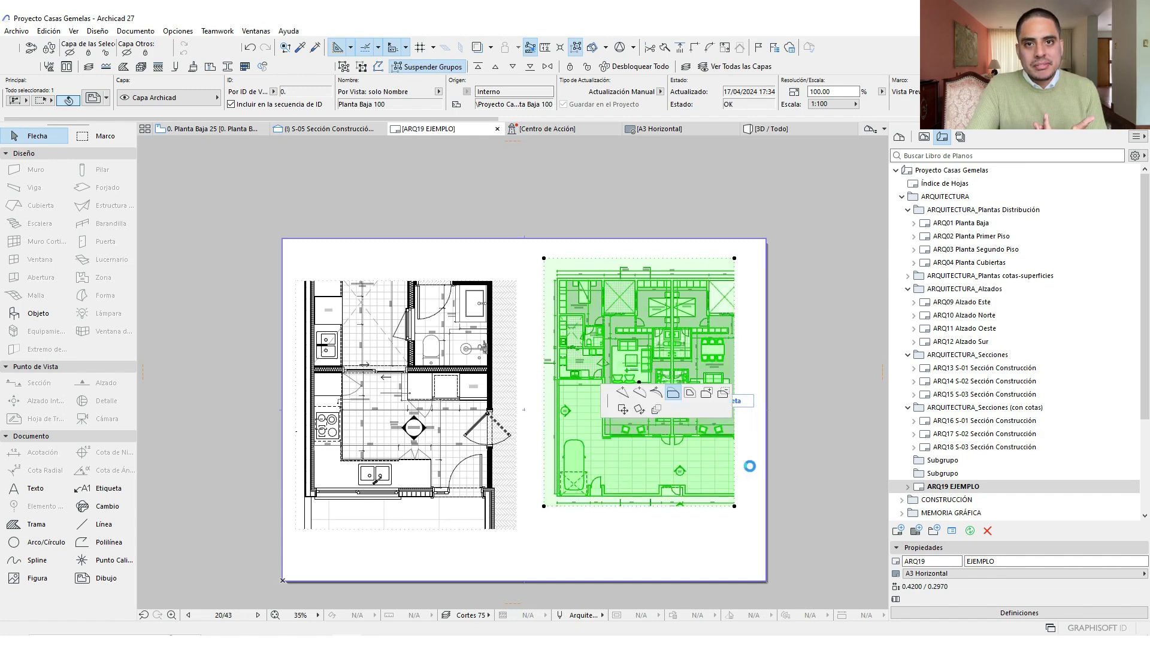
left_click(749, 465)
Extend the Planta Baja 100 frame about 0.02 m downward and slightly to the left, updating the drawing to the frame
left_click(675, 506)
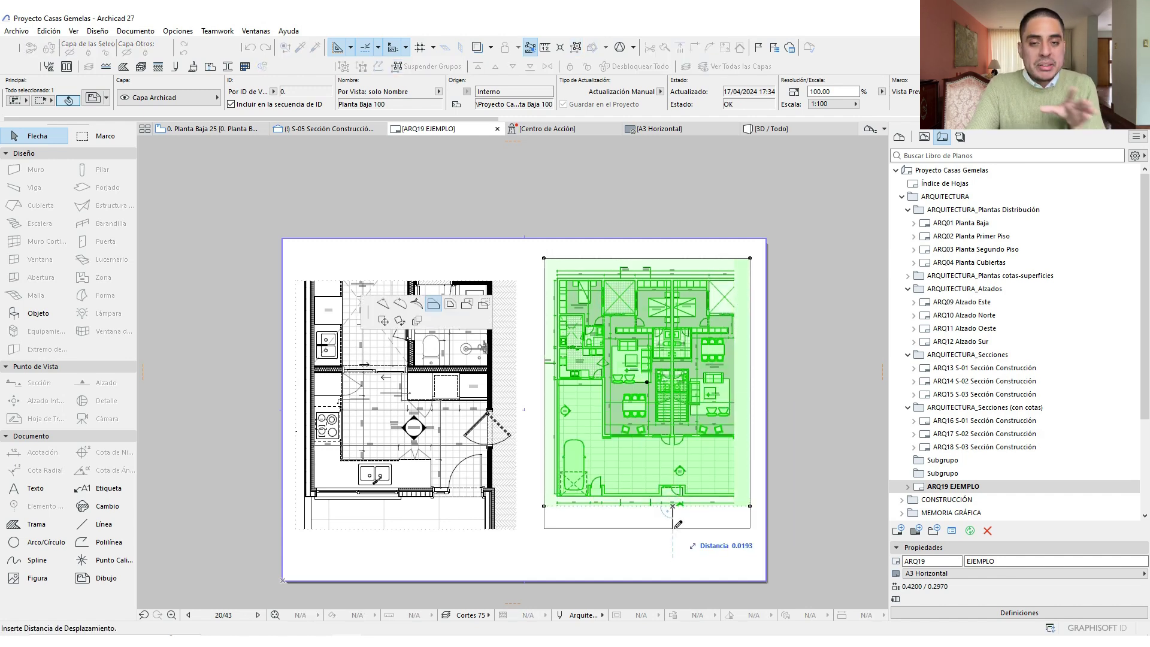
left_click(674, 528)
left_click(699, 415)
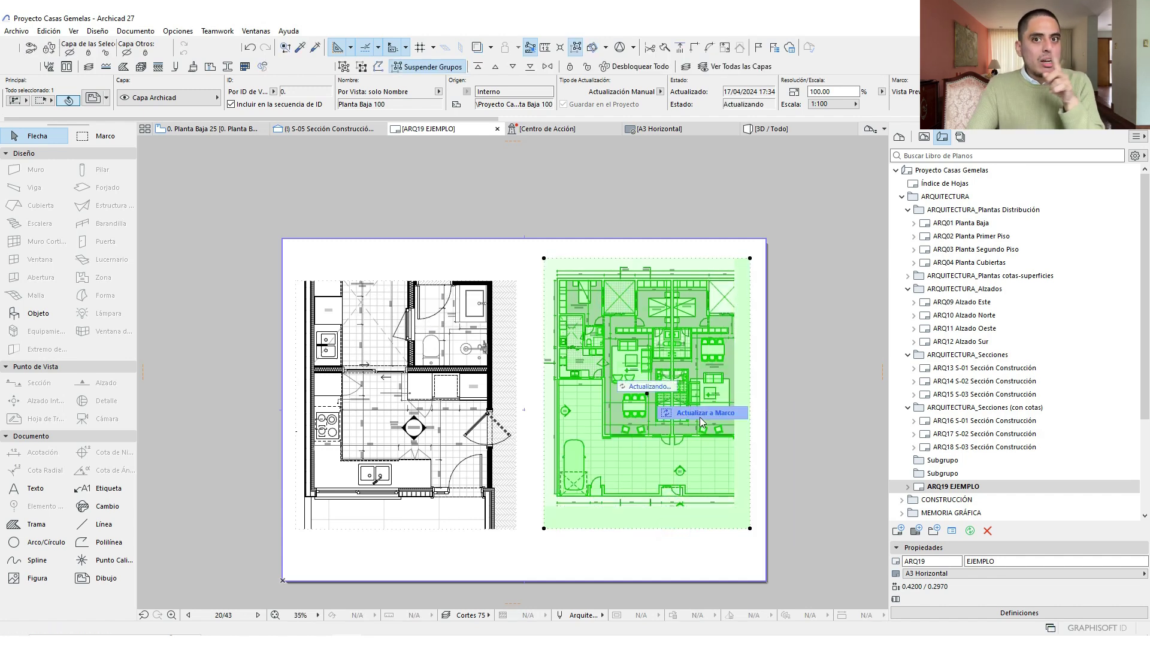
left_click(540, 442)
left_click(538, 442)
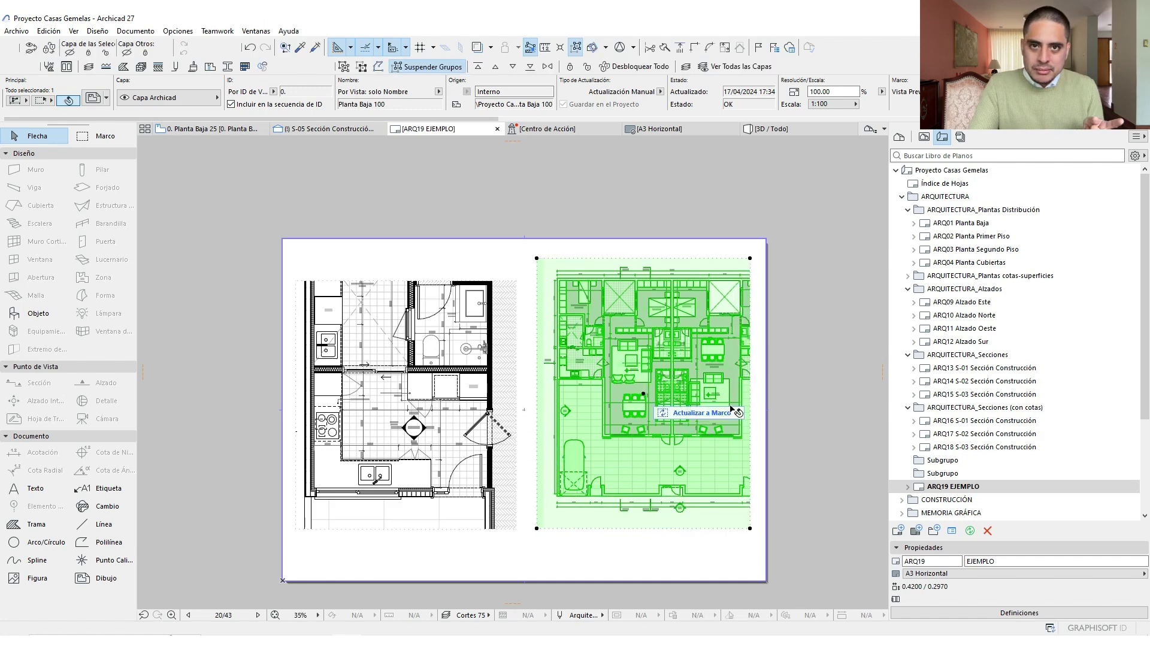
Move the Planta Baja 100 drawing down and left, then widen its frame to the sheet's right edge and update its content
left_click(708, 326)
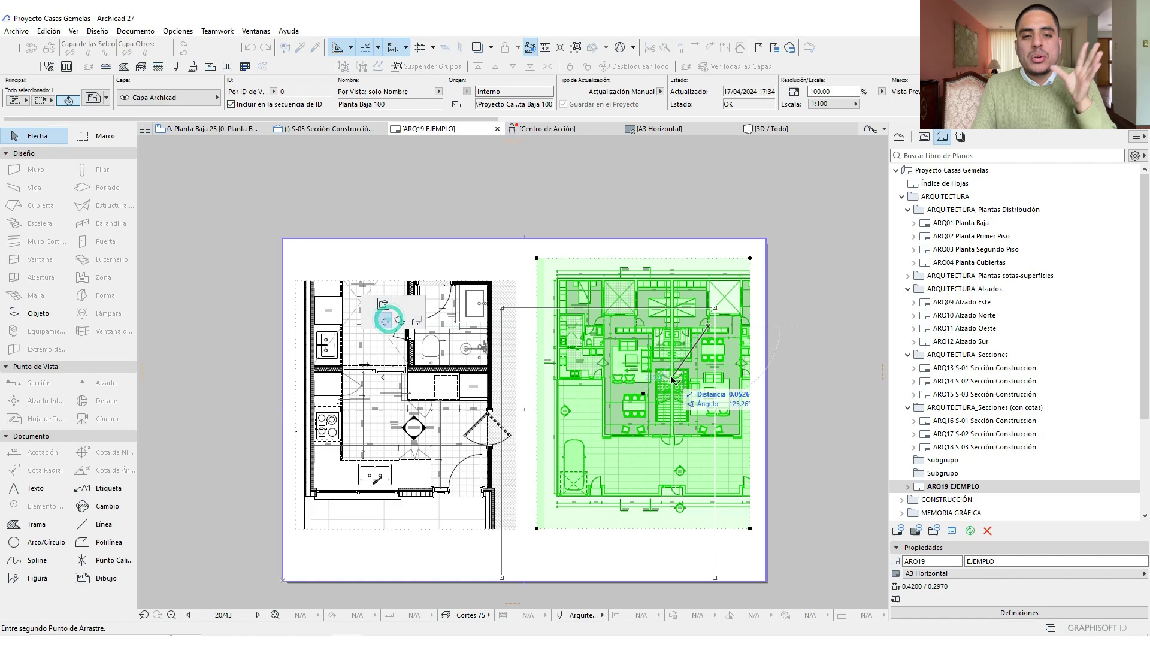
left_click(695, 344)
left_click(738, 277)
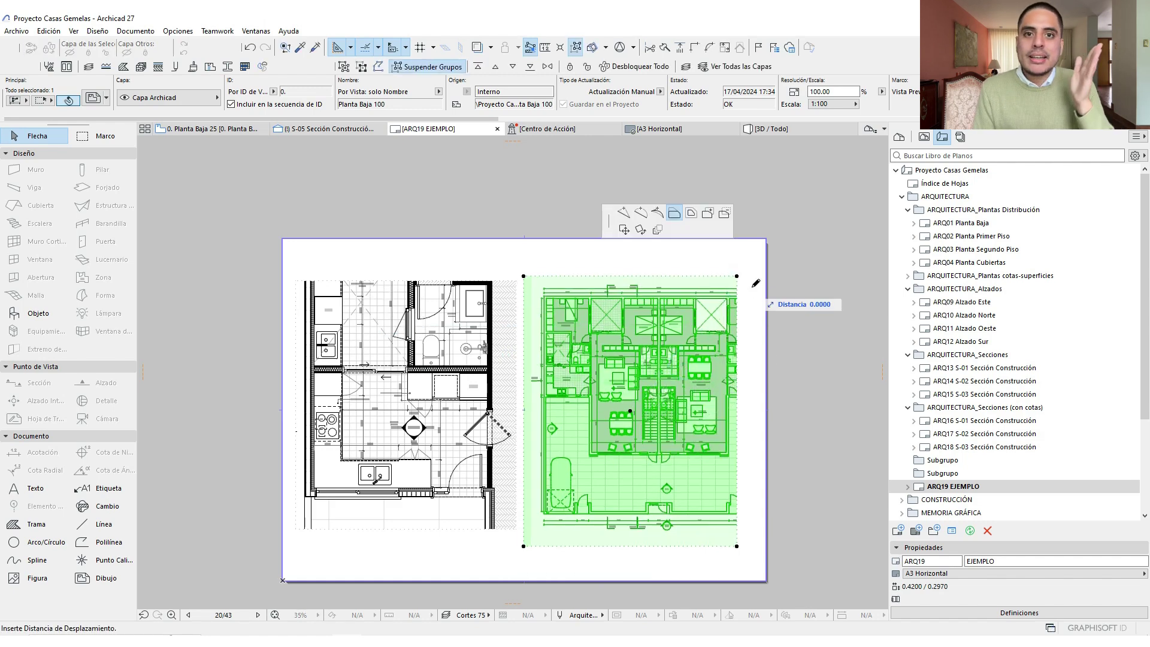
left_click(753, 276)
left_click(722, 431)
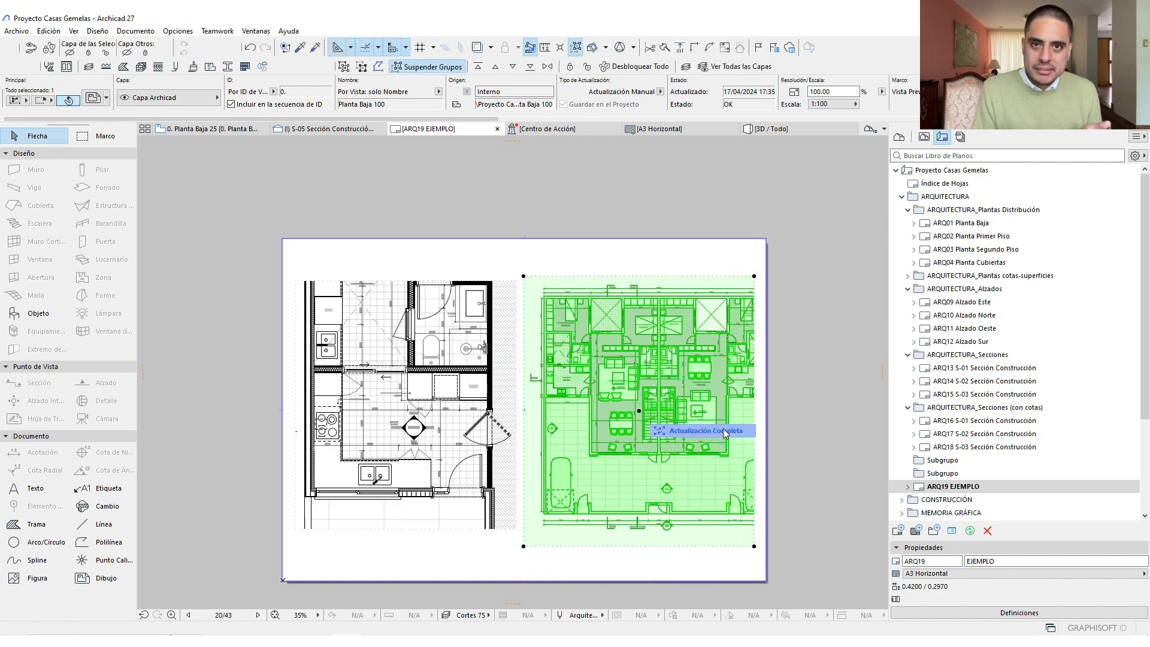
left_click(518, 369)
left_click(755, 409)
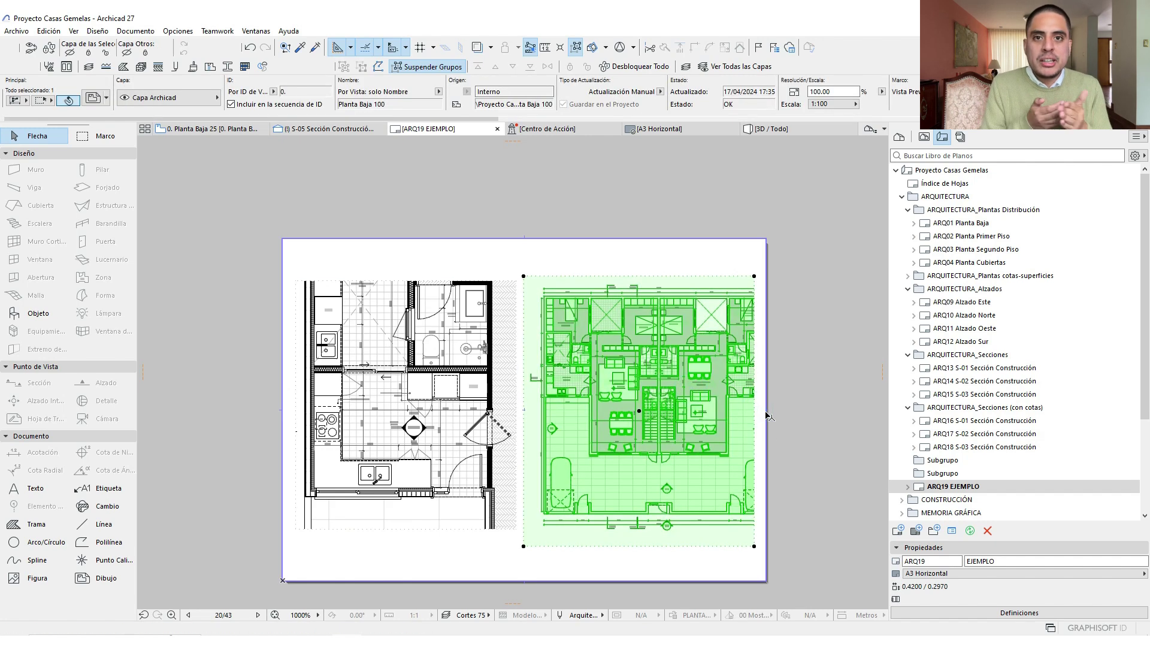
left_click(766, 411)
left_click(718, 431)
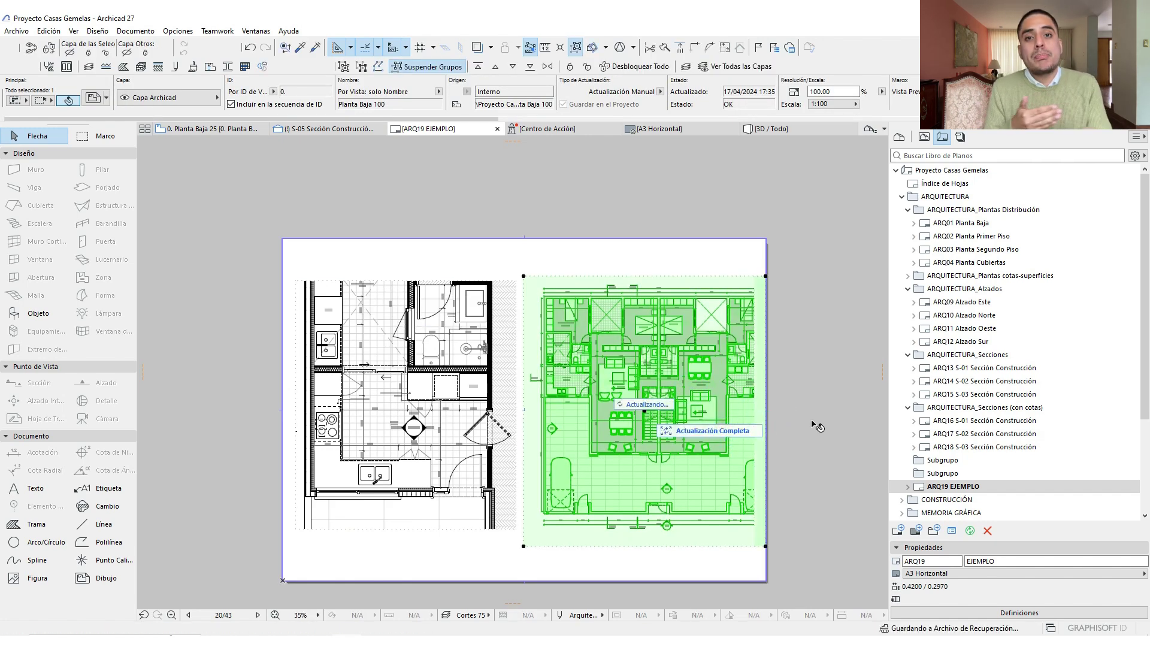
left_click(810, 419)
Trim the left and right sides of the Planta Baja 25 frame and shift the drawing left on the sheet
left_click(525, 371)
left_click(508, 350)
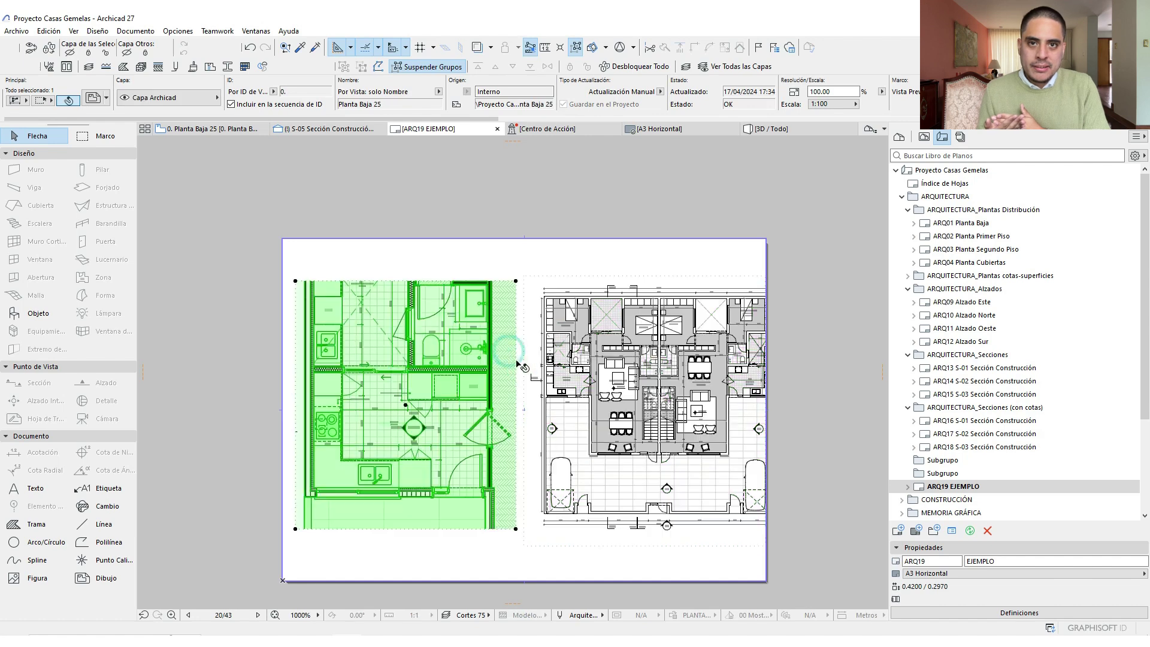
scroll(290, 453, "up", 4)
left_click(304, 453)
left_click(320, 453)
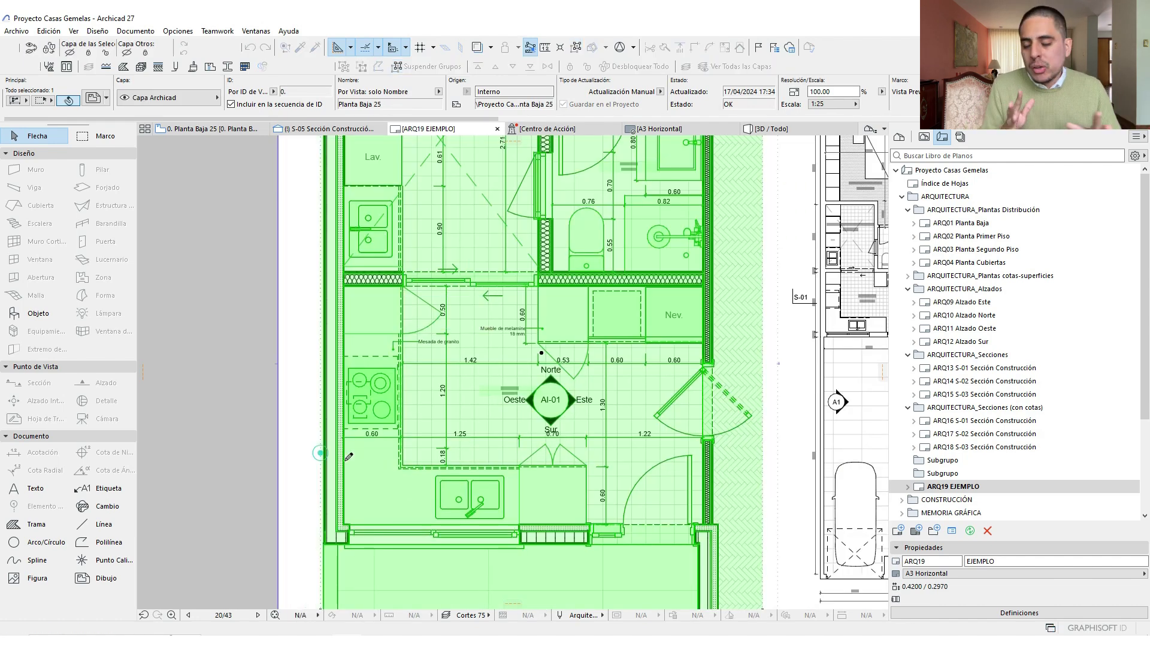
key("ctrl+d")
left_click(370, 471)
left_click(341, 472)
scroll(341, 471, "down", 2)
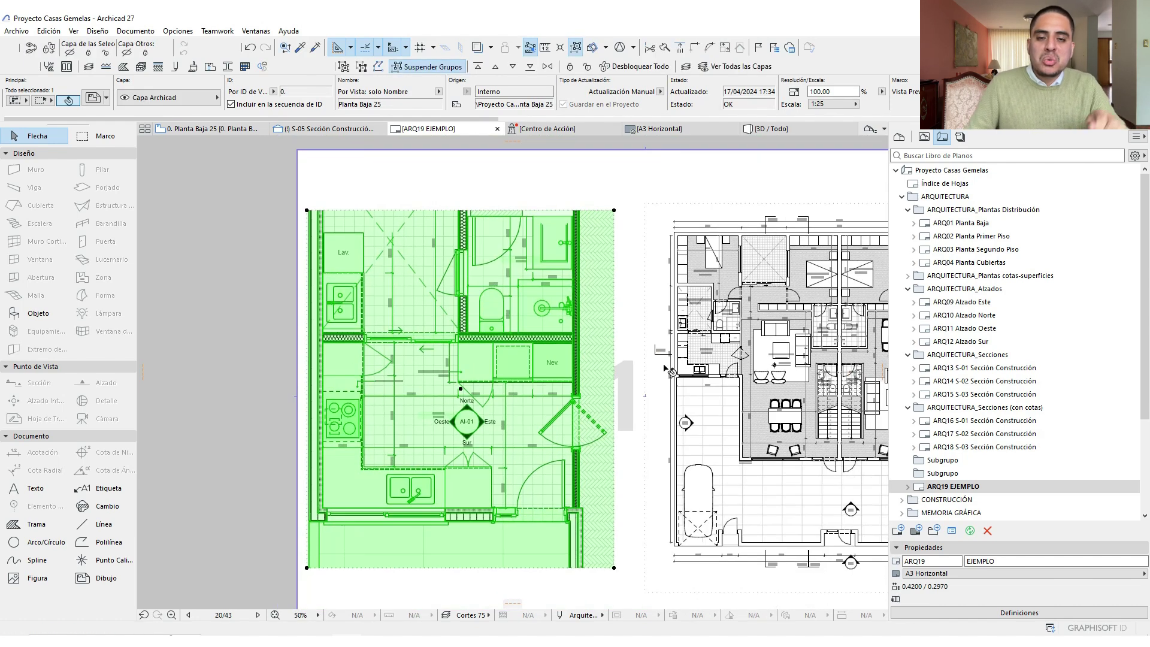
left_click(614, 381)
left_click(594, 381)
Move the Planta Baja 100 drawing horizontally to the left, closer to the kitchen drawing
left_click(658, 396)
key("ctrl+d")
left_click(658, 397)
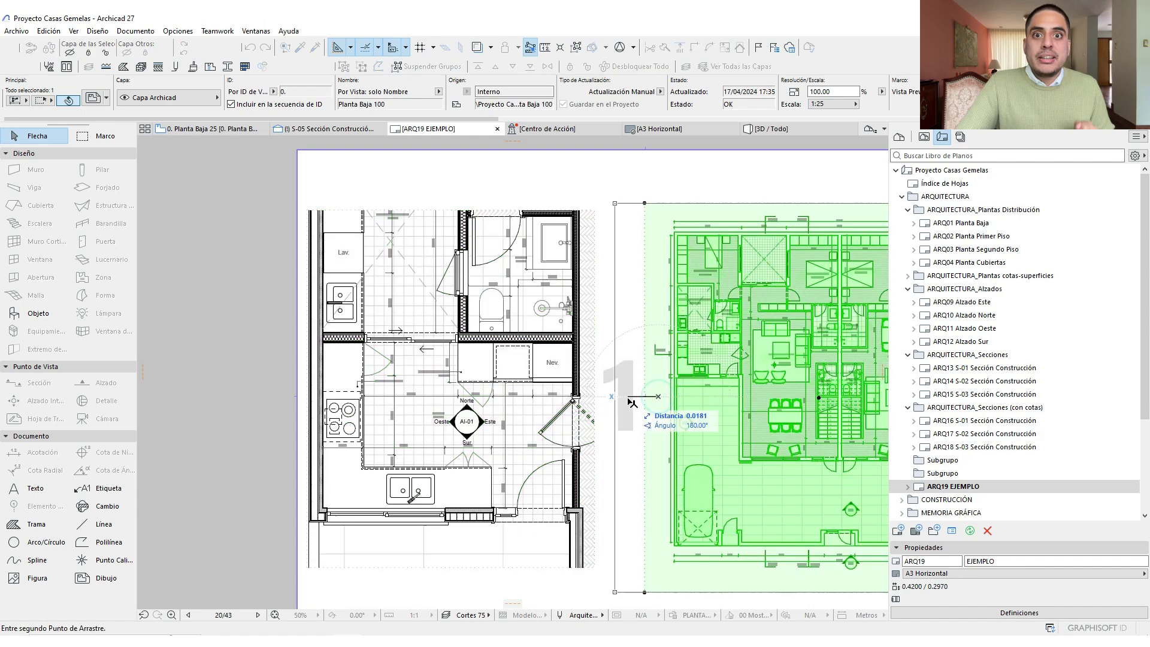
left_click(619, 398)
scroll(361, 428, "down", 2)
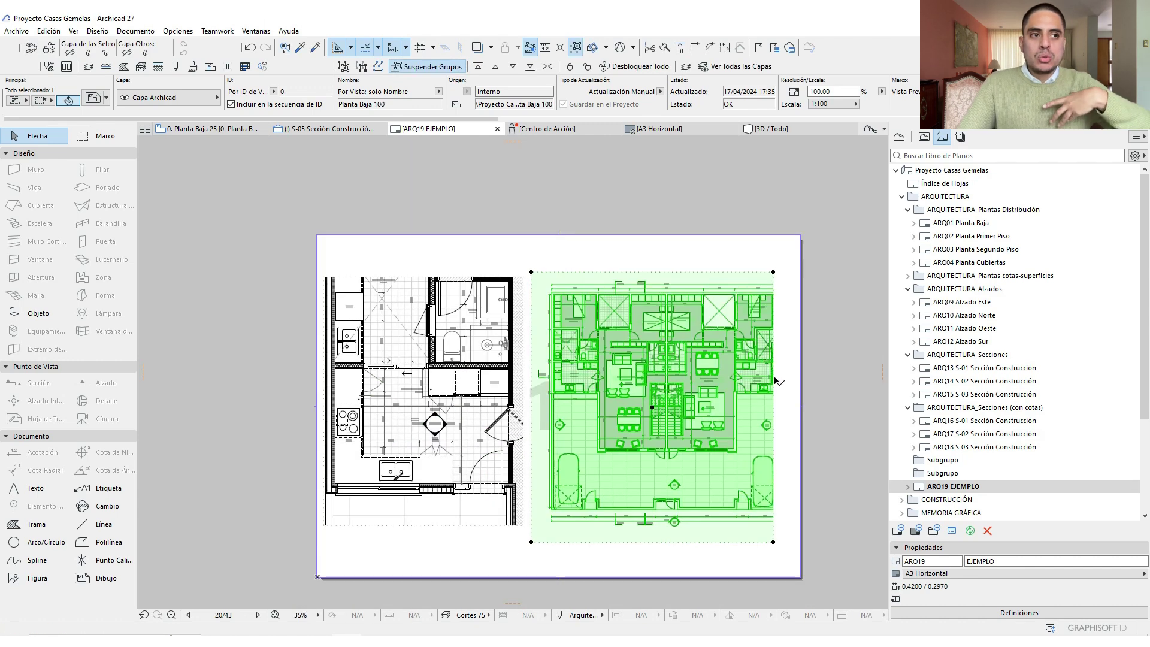
Extend the right edge of the Planta Baja 100 frame past the plan, update the drawing to its frame and deselect it
left_click(773, 408)
left_click(789, 410)
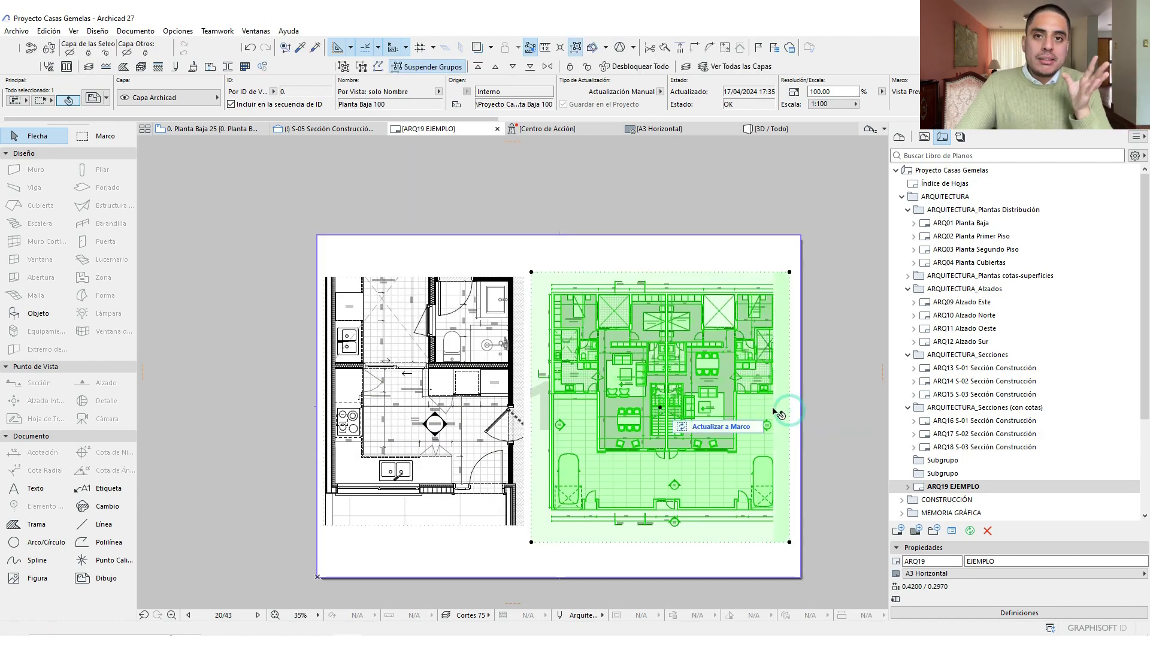
left_click(716, 426)
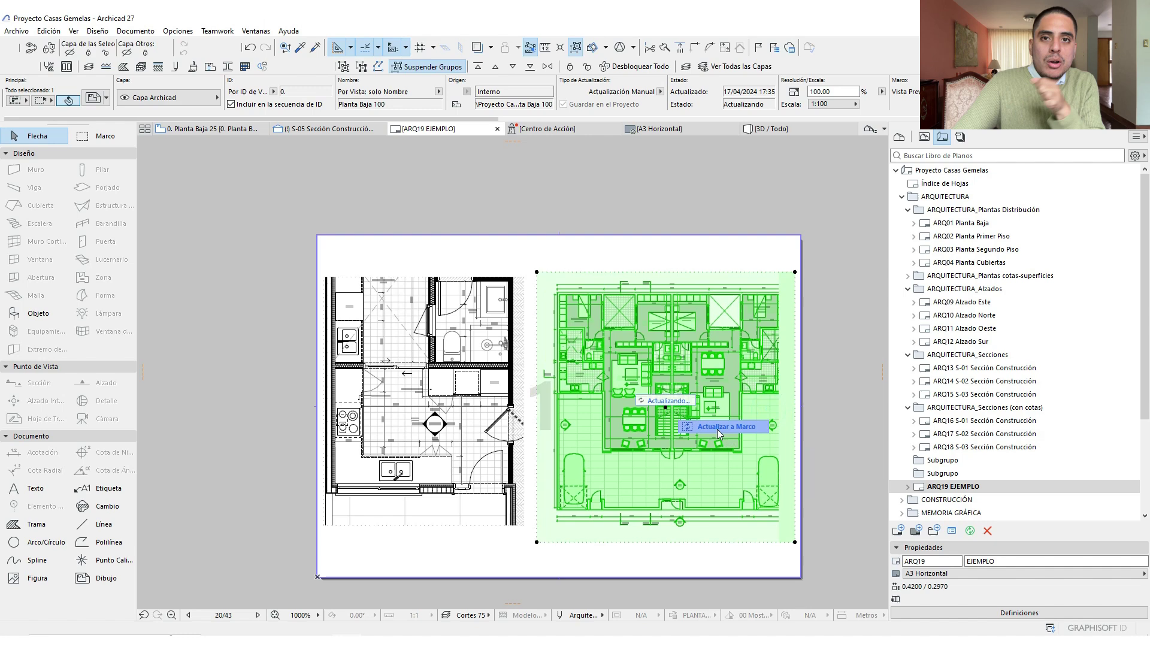
left_click(604, 545)
scroll(577, 425, "up", 2)
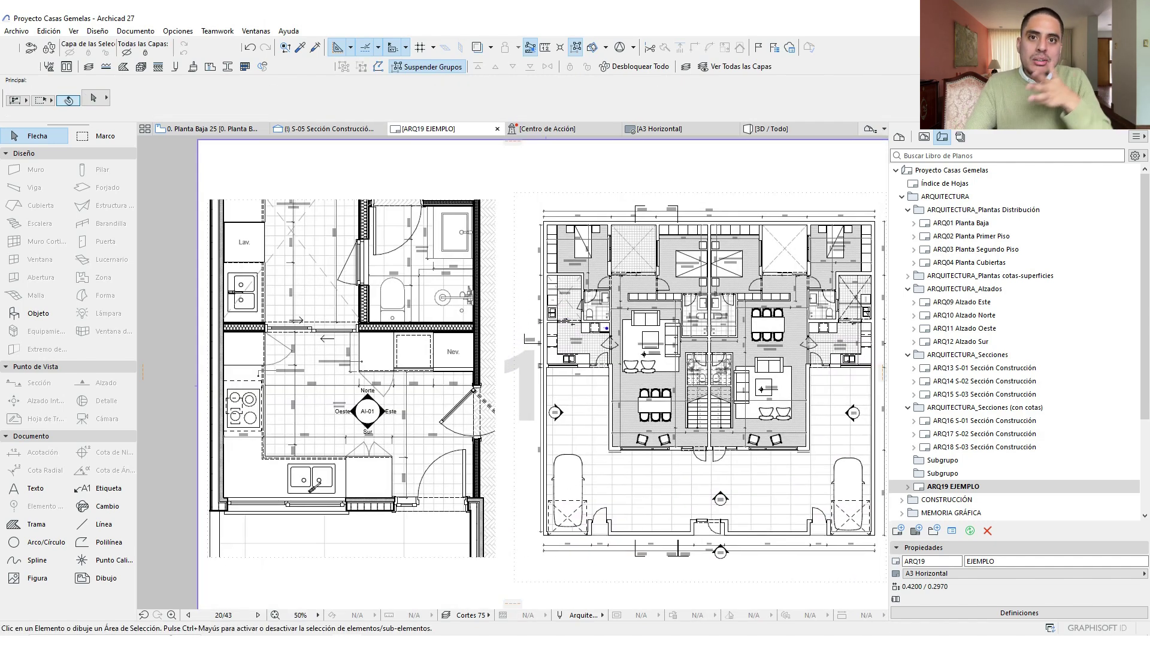
mouse_move(539, 271)
left_mouse_down()
mouse_move(535, 317)
mouse_move(560, 374)
left_mouse_up()
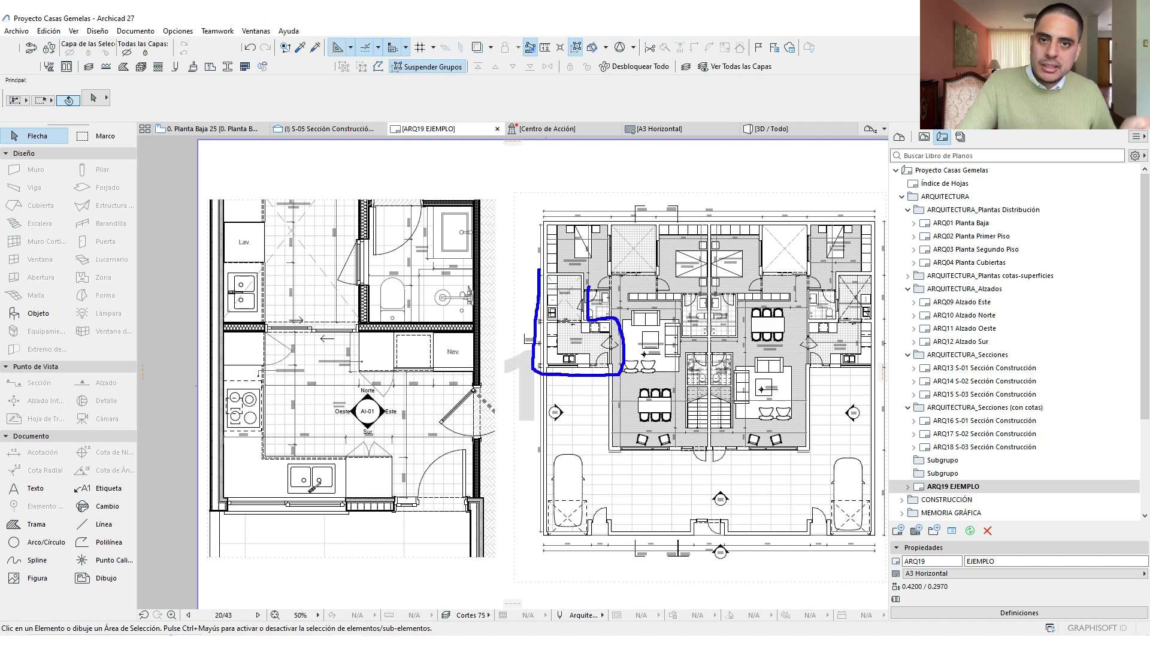
left_click_drag(582, 382, 459, 427)
mouse_move(499, 335)
left_mouse_down()
mouse_move(490, 195)
mouse_move(252, 181)
mouse_move(192, 379)
mouse_move(305, 563)
mouse_move(505, 491)
left_mouse_up()
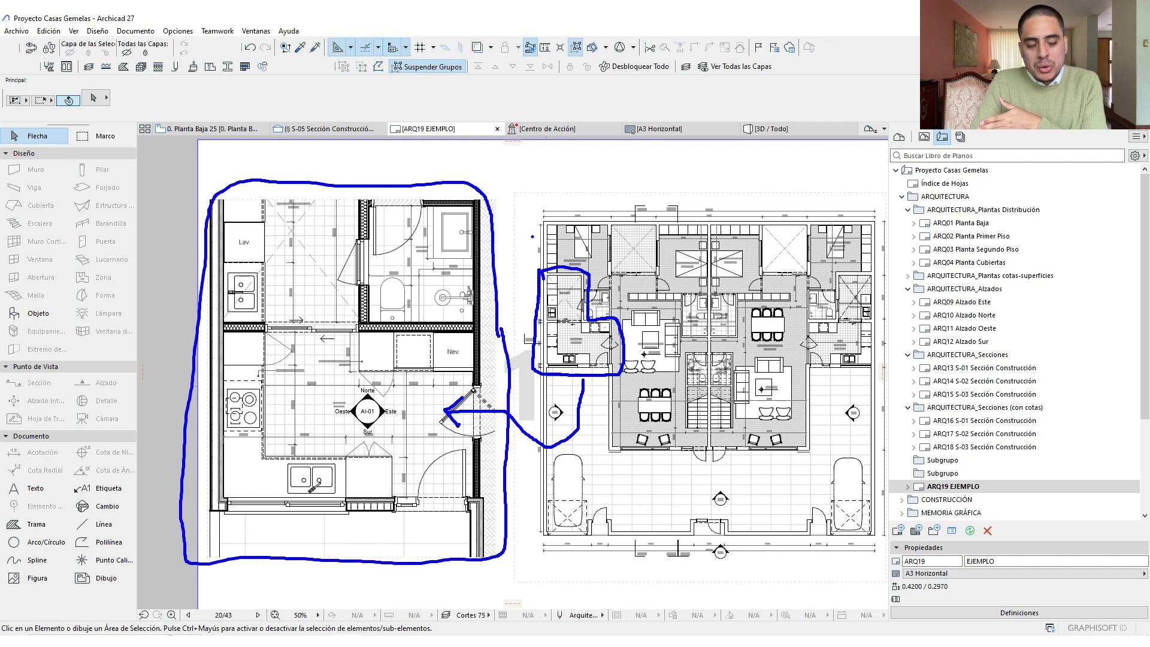
left_click_drag(500, 171, 542, 211)
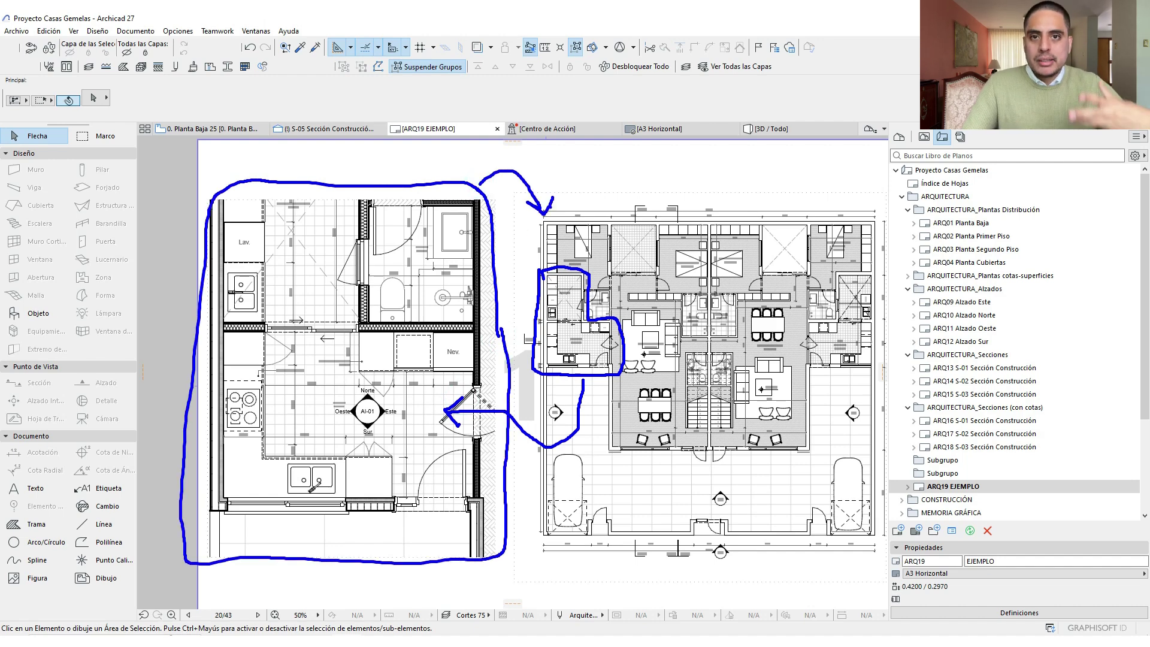